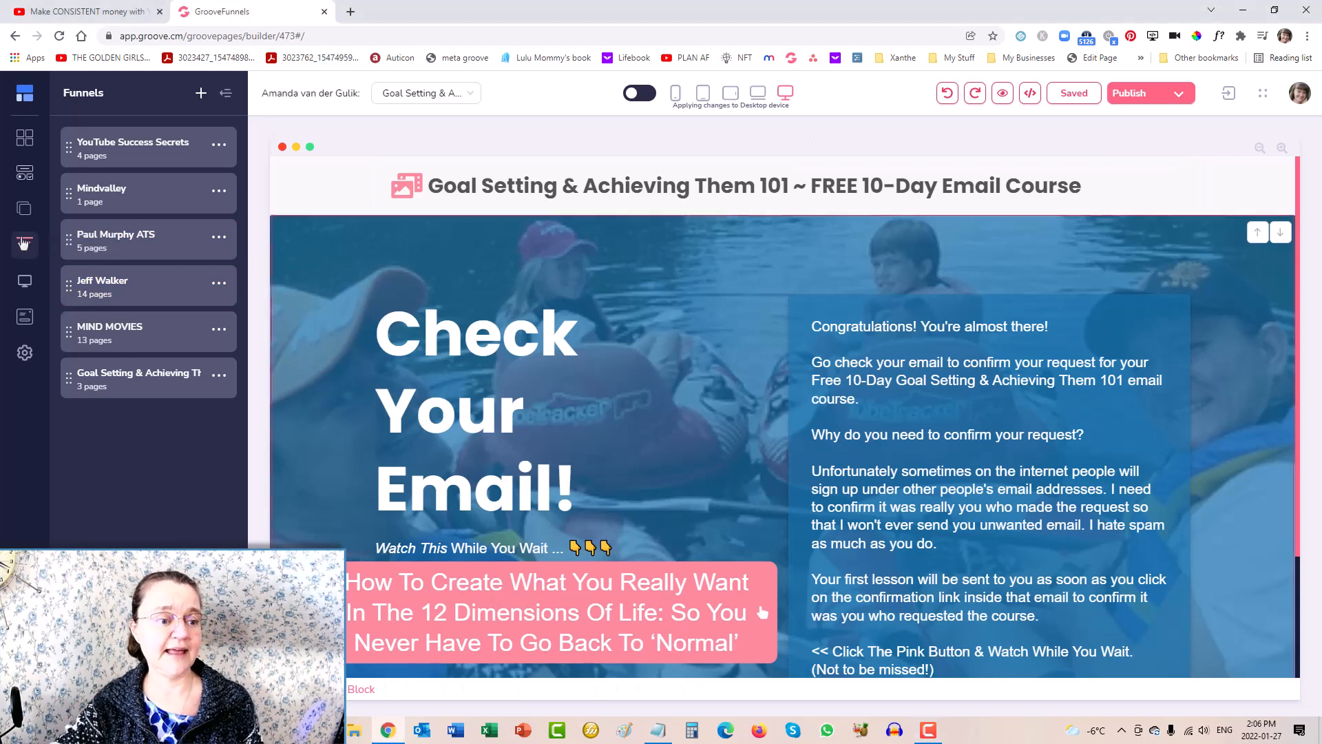
Open the Goal Setting & Achieving Them 101 funnel and look over its goalsetting101 opt-in page
click(97, 375)
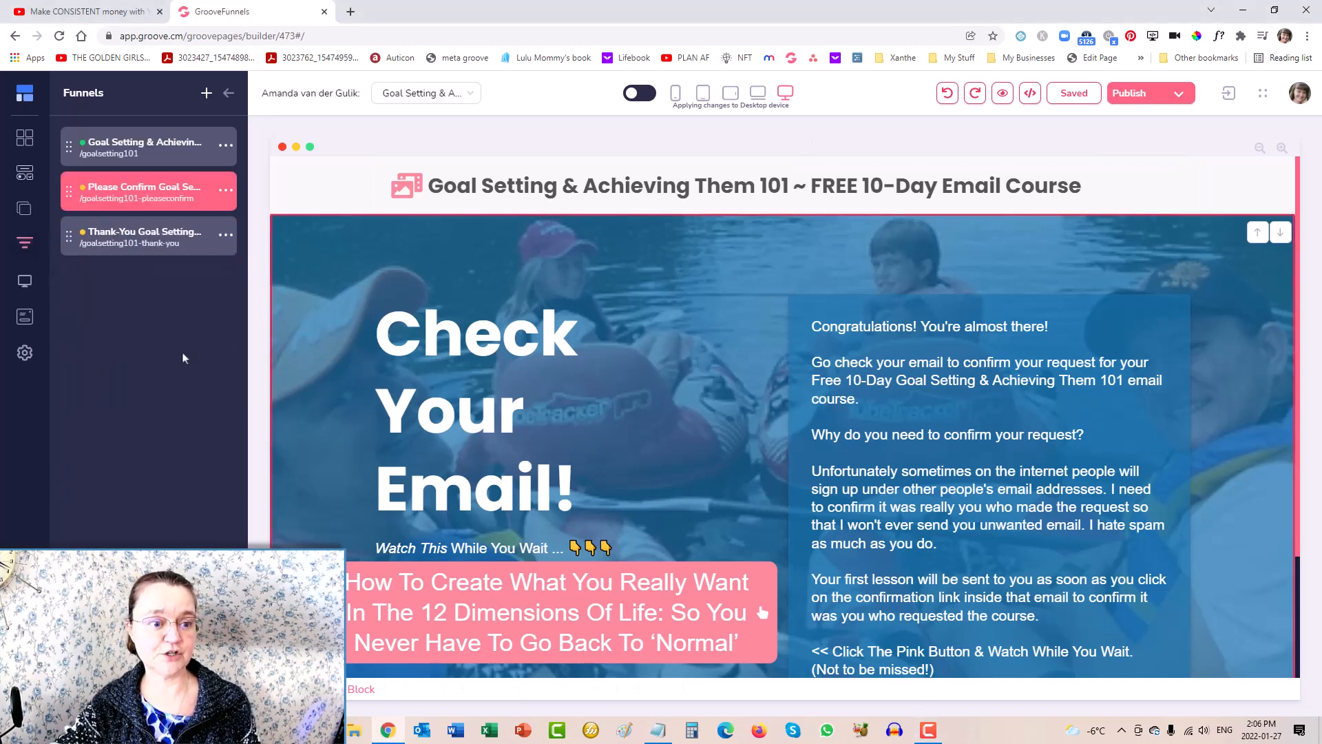
click(146, 156)
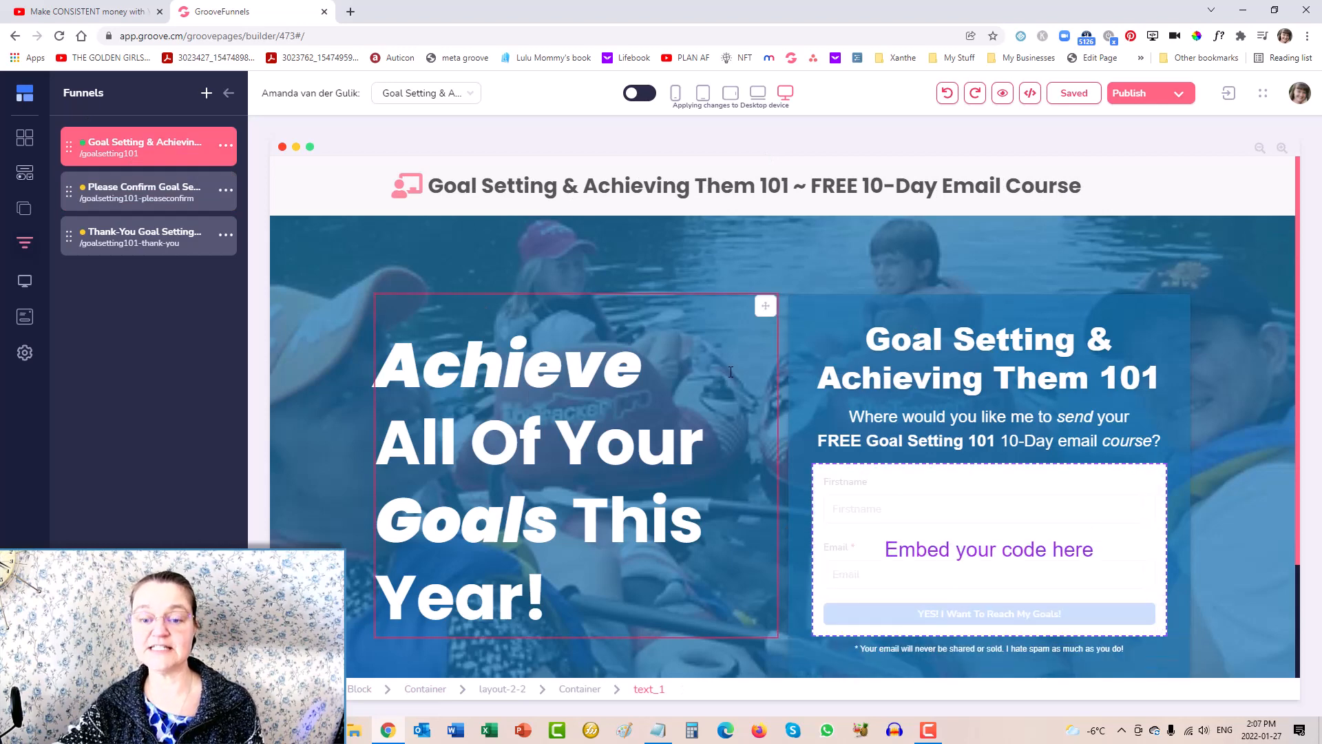
scroll(731, 372, down, 2)
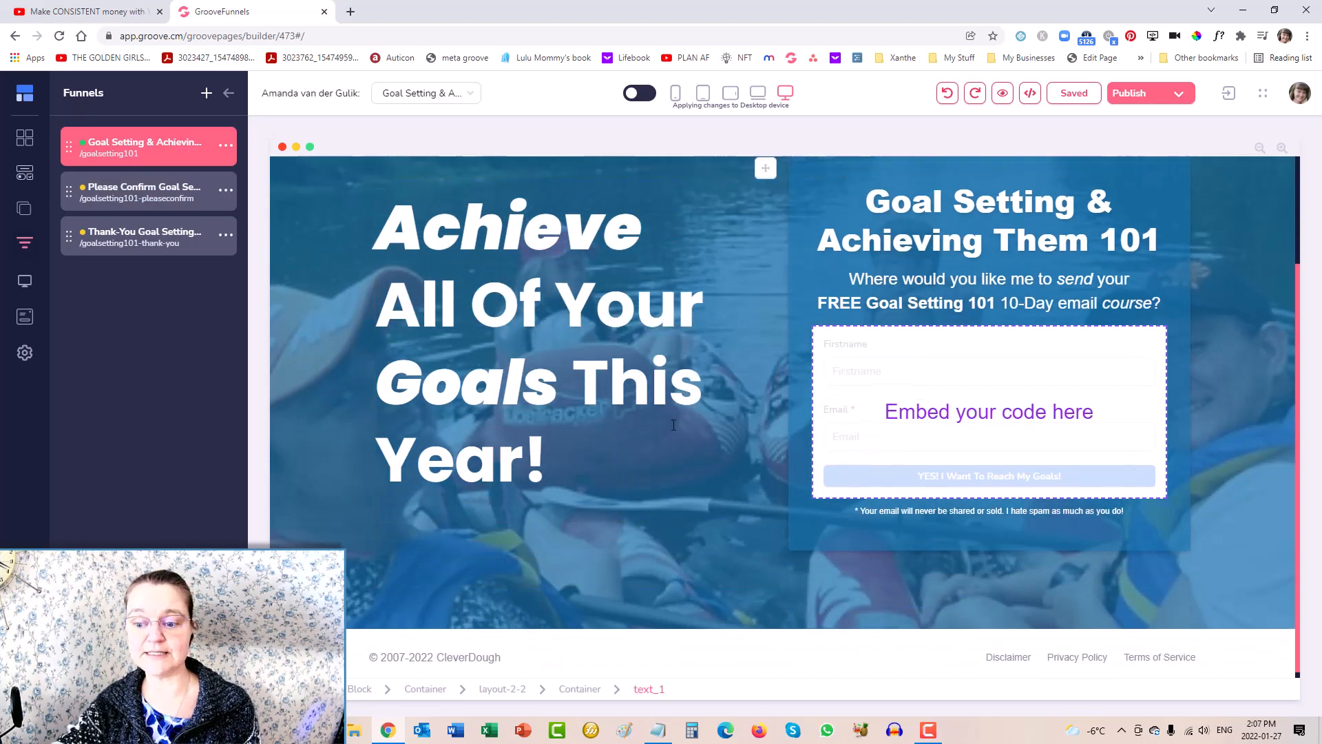
scroll(731, 372, up, 2)
Preview the opt-in page in the mobile, vertical tablet and horizontal tablet layouts, and switch changes to apply to all devices
click(675, 92)
click(702, 92)
click(730, 93)
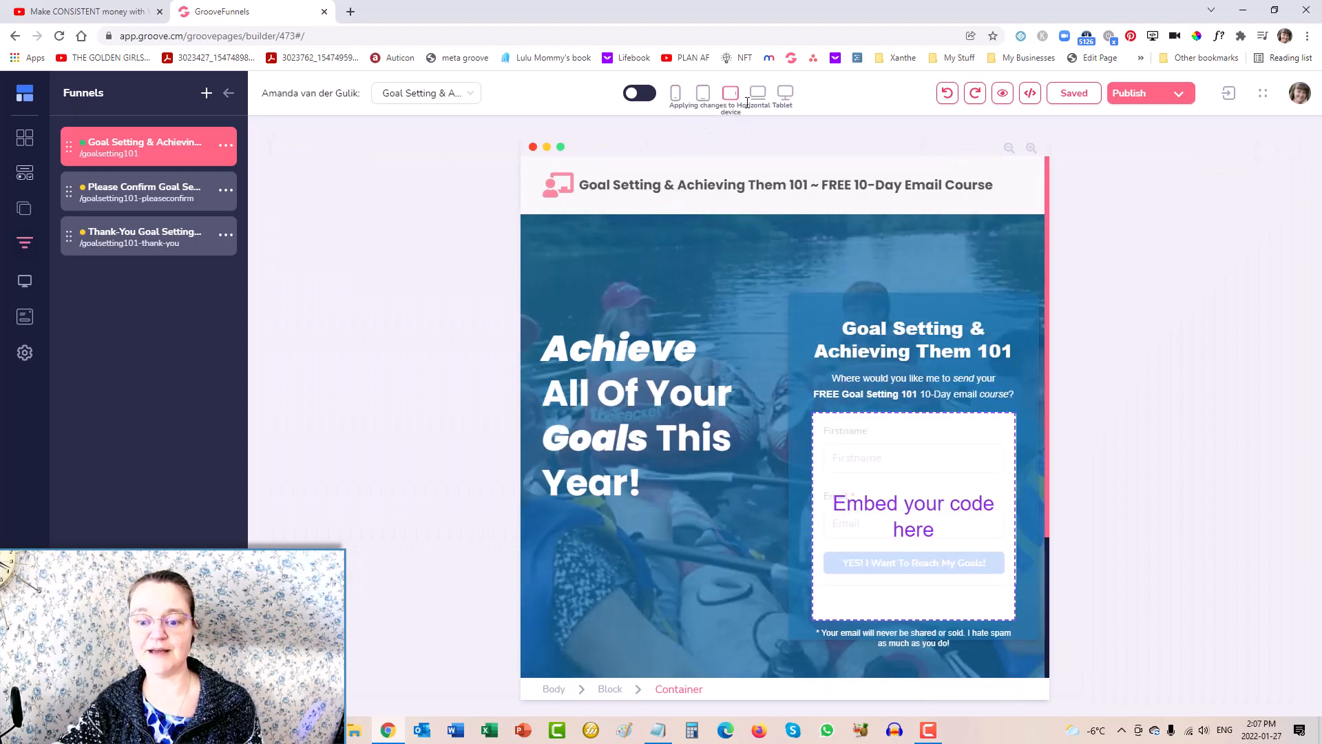
click(646, 95)
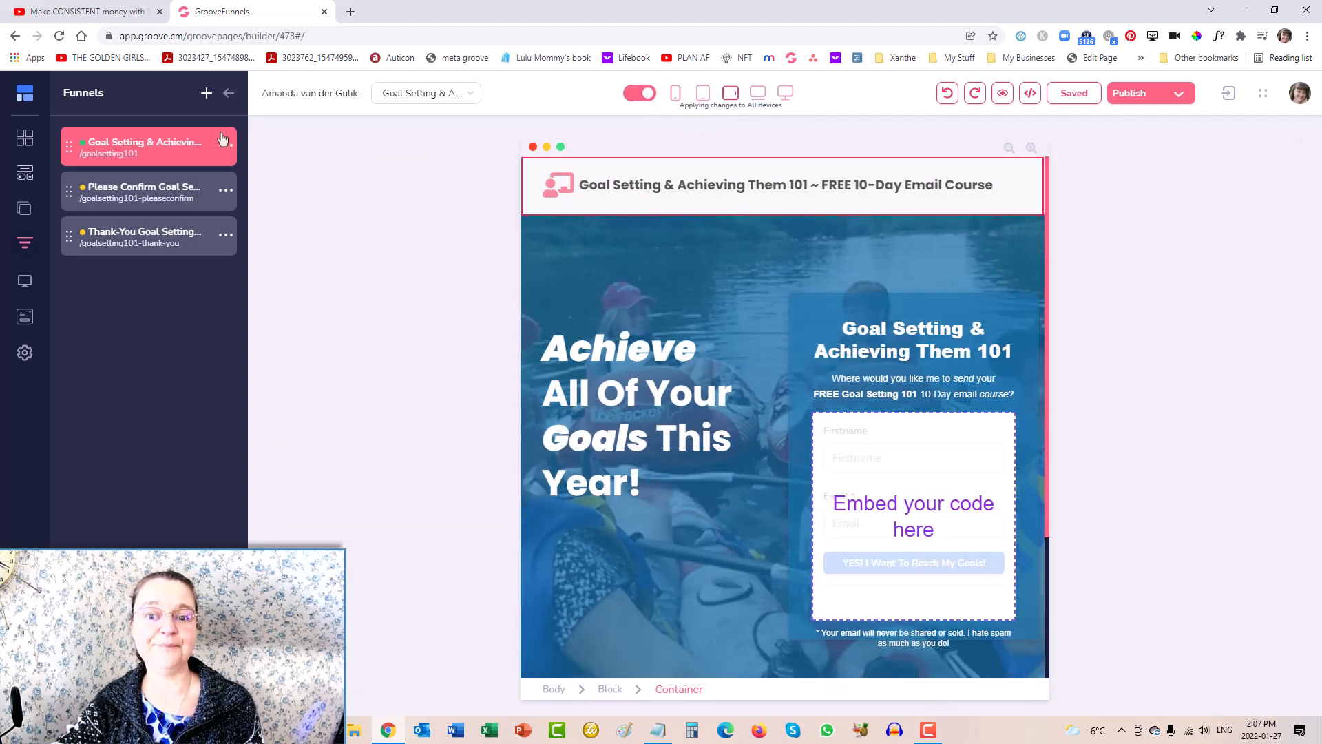
Open the funnel's Thank-You page and examine its layout on laptop, horizontal tablet, vertical tablet and mobile
click(135, 241)
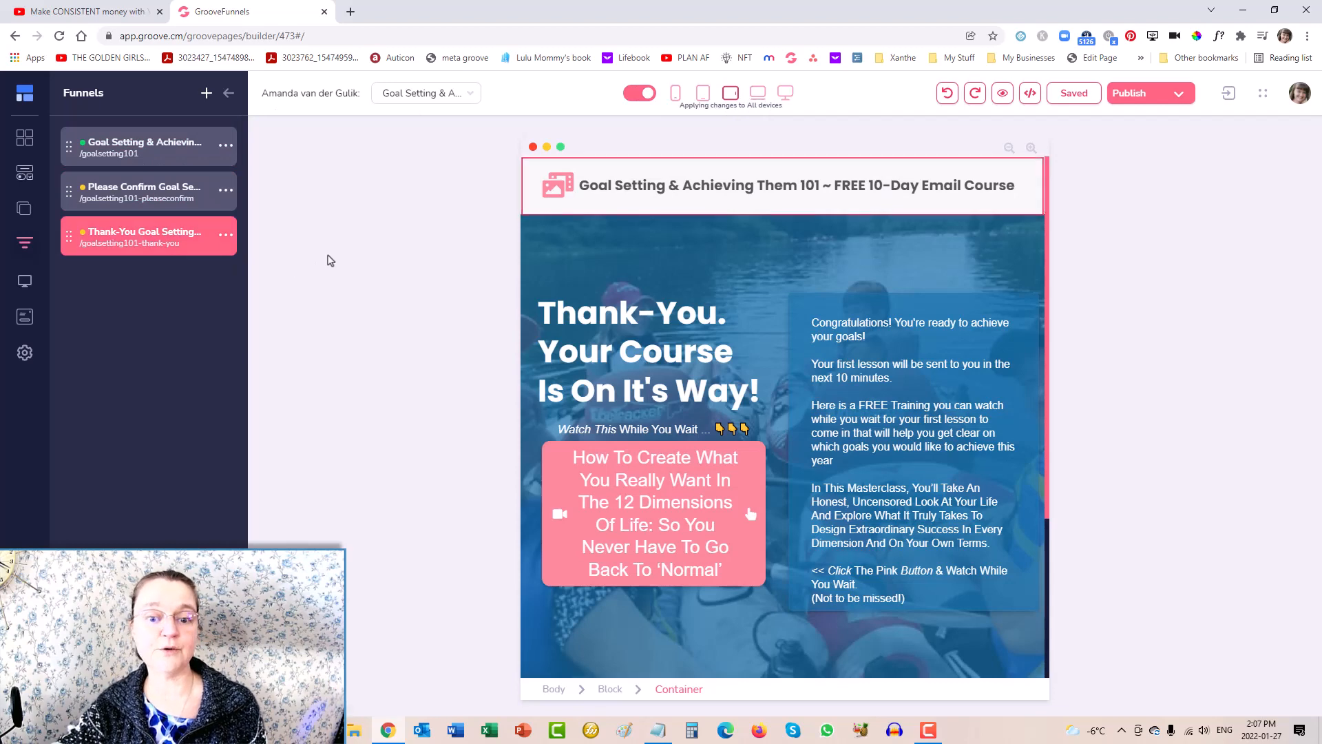
scroll(862, 321, down, 3)
scroll(862, 321, up, 5)
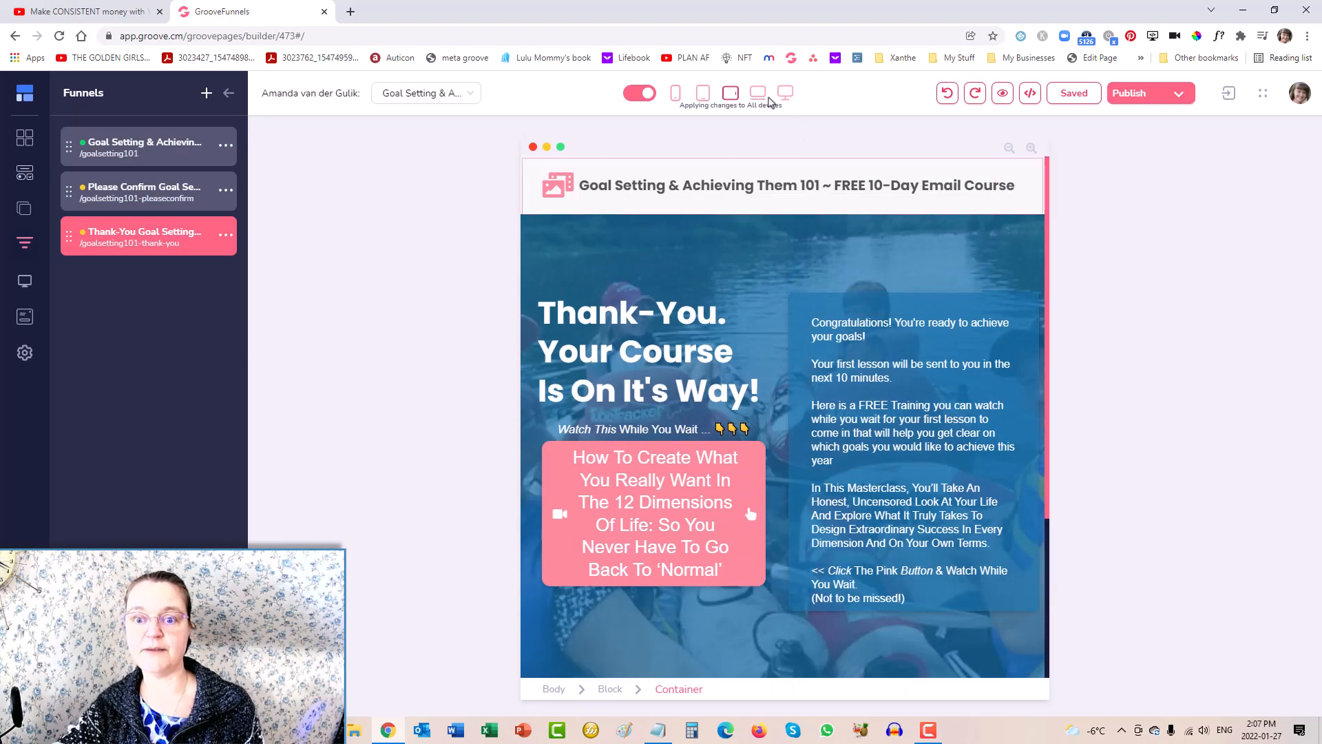
click(758, 93)
click(730, 93)
click(703, 93)
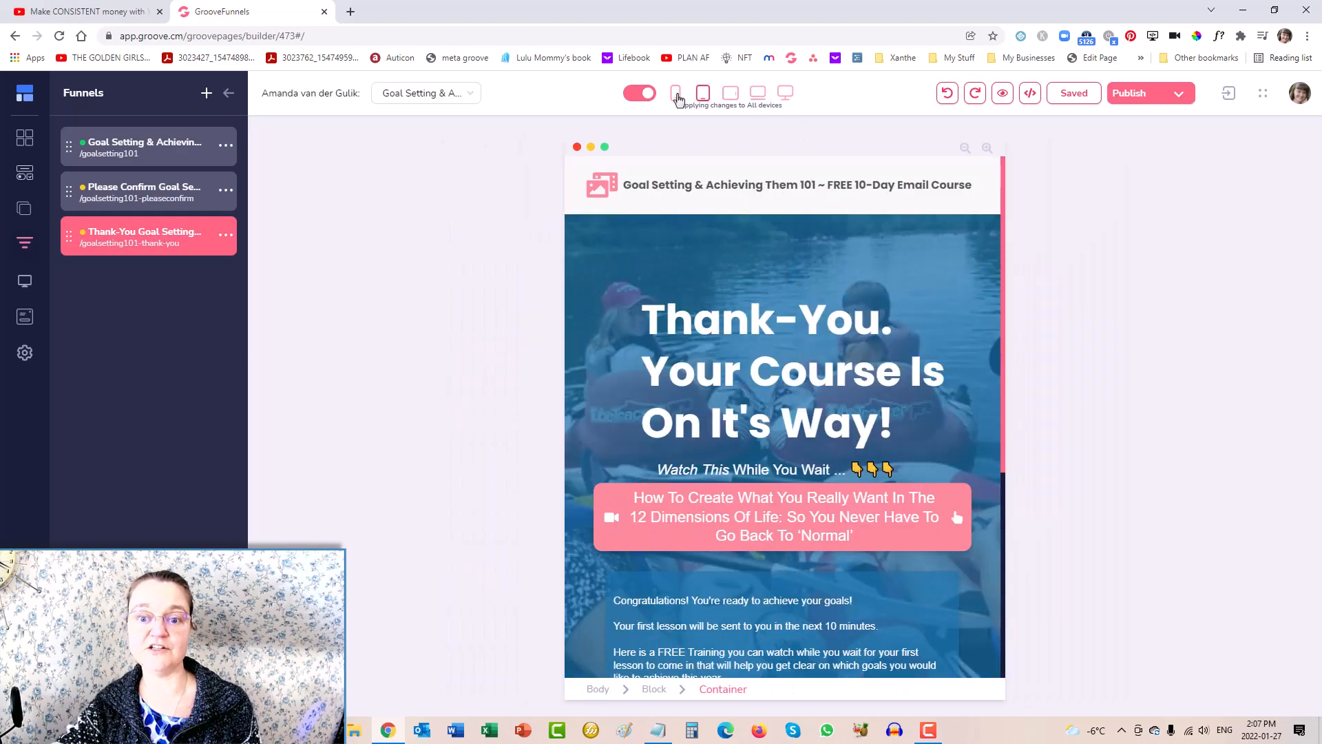
click(676, 93)
Open the Please Confirm page and examine how its heading, pink button and text fit on desktop and laptop
click(138, 192)
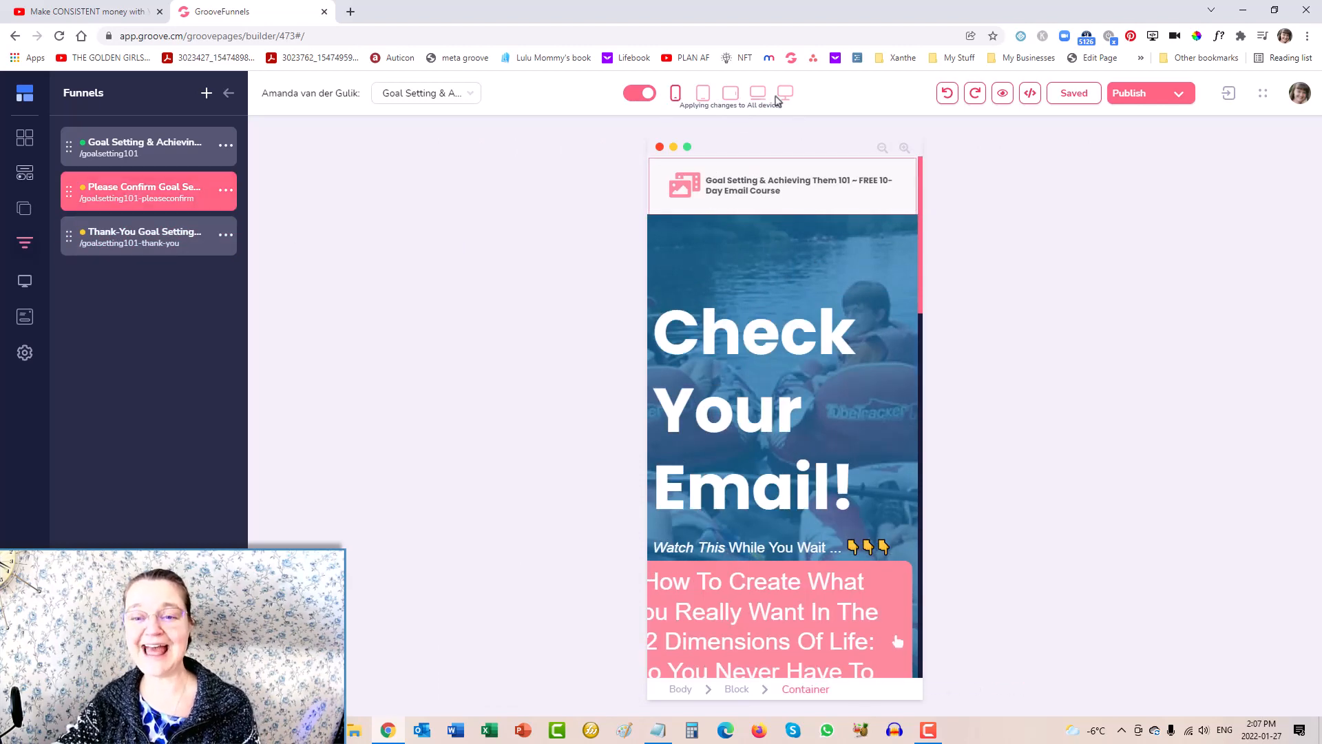
click(785, 93)
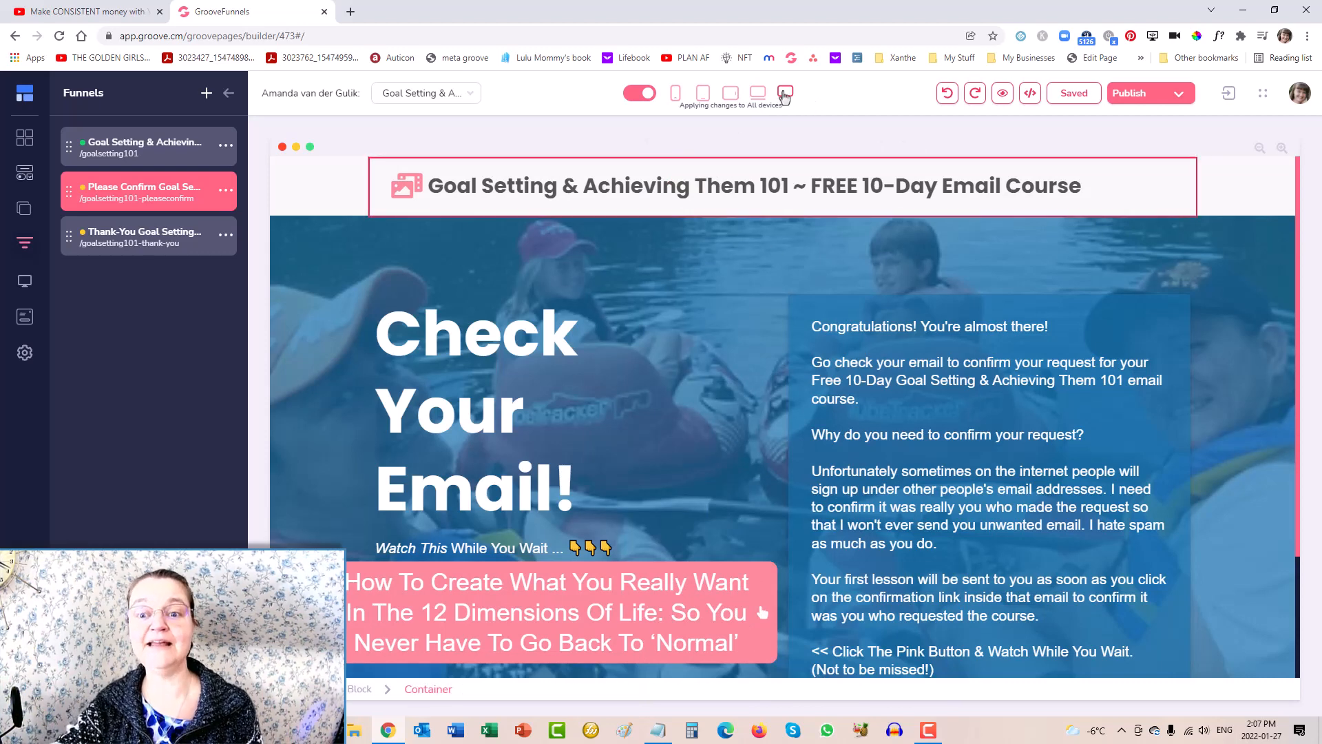
scroll(758, 275, down, 2)
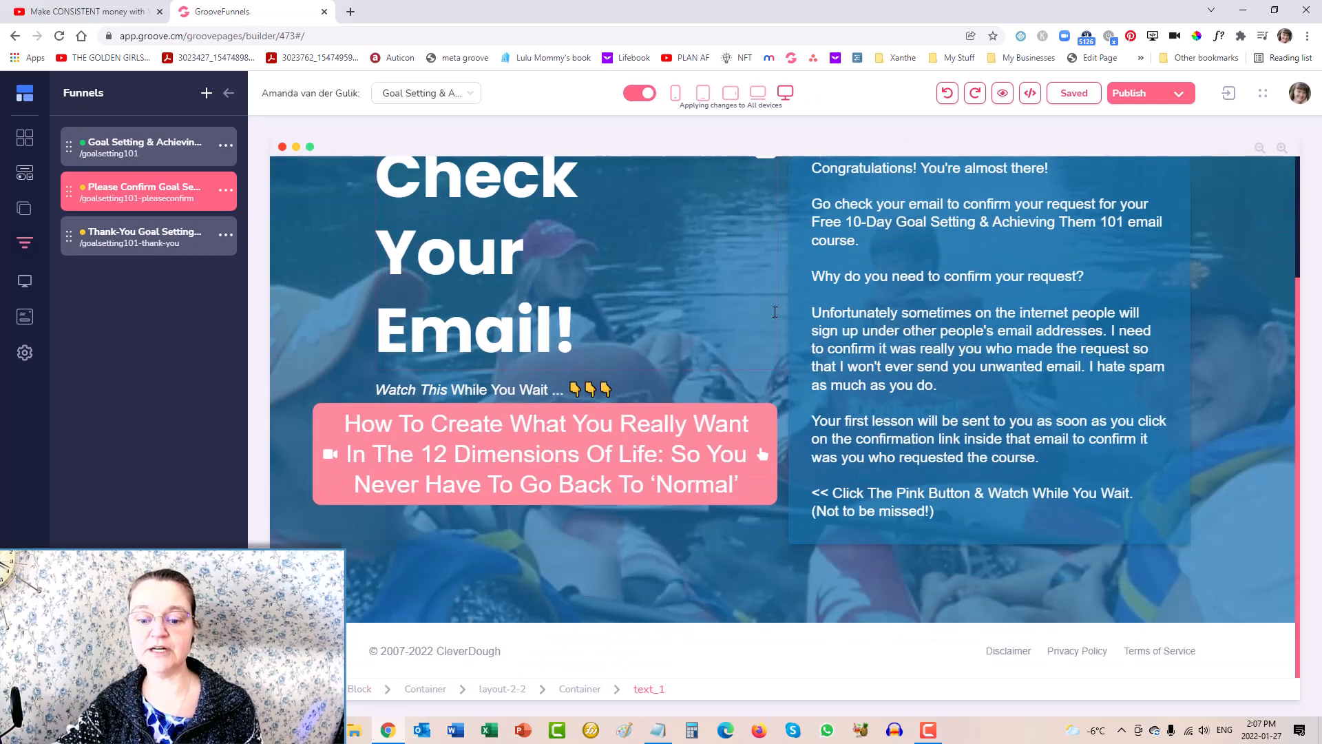
scroll(727, 368, up, 2)
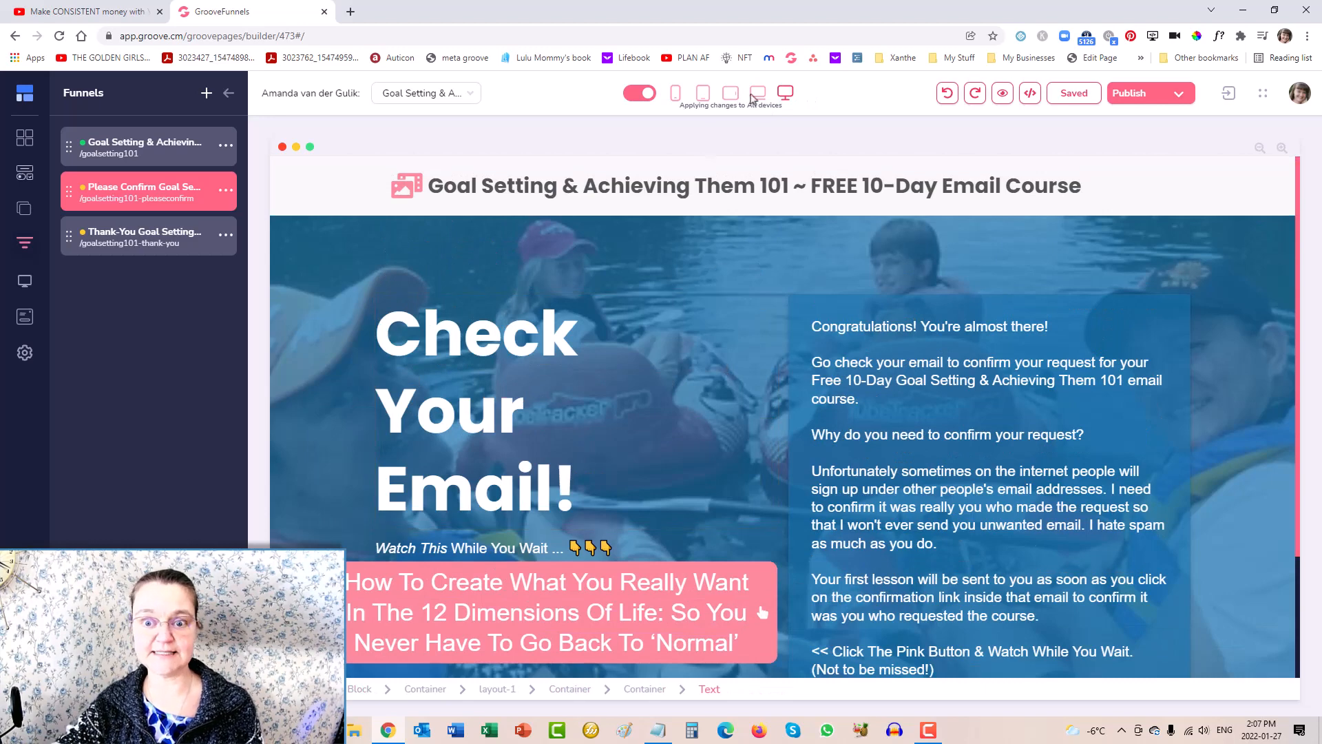
click(760, 95)
scroll(615, 391, down, 3)
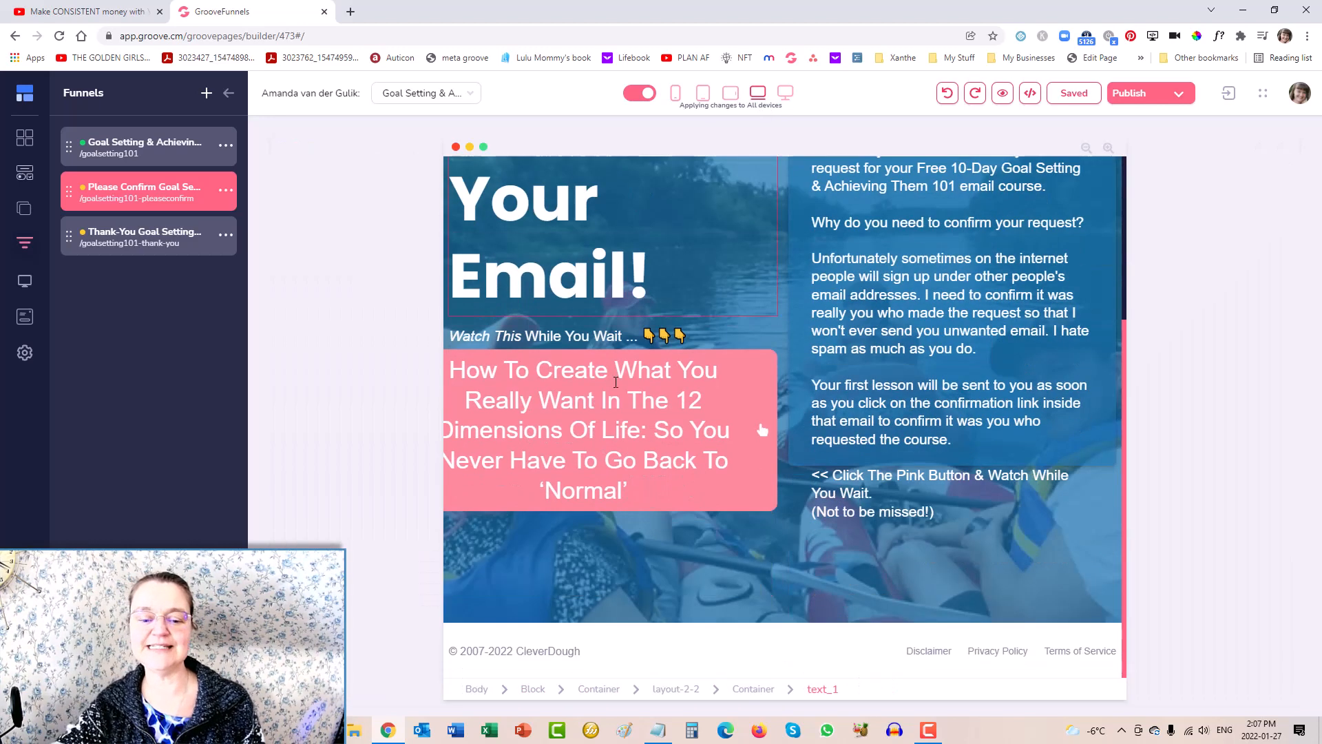
scroll(615, 390, up, 3)
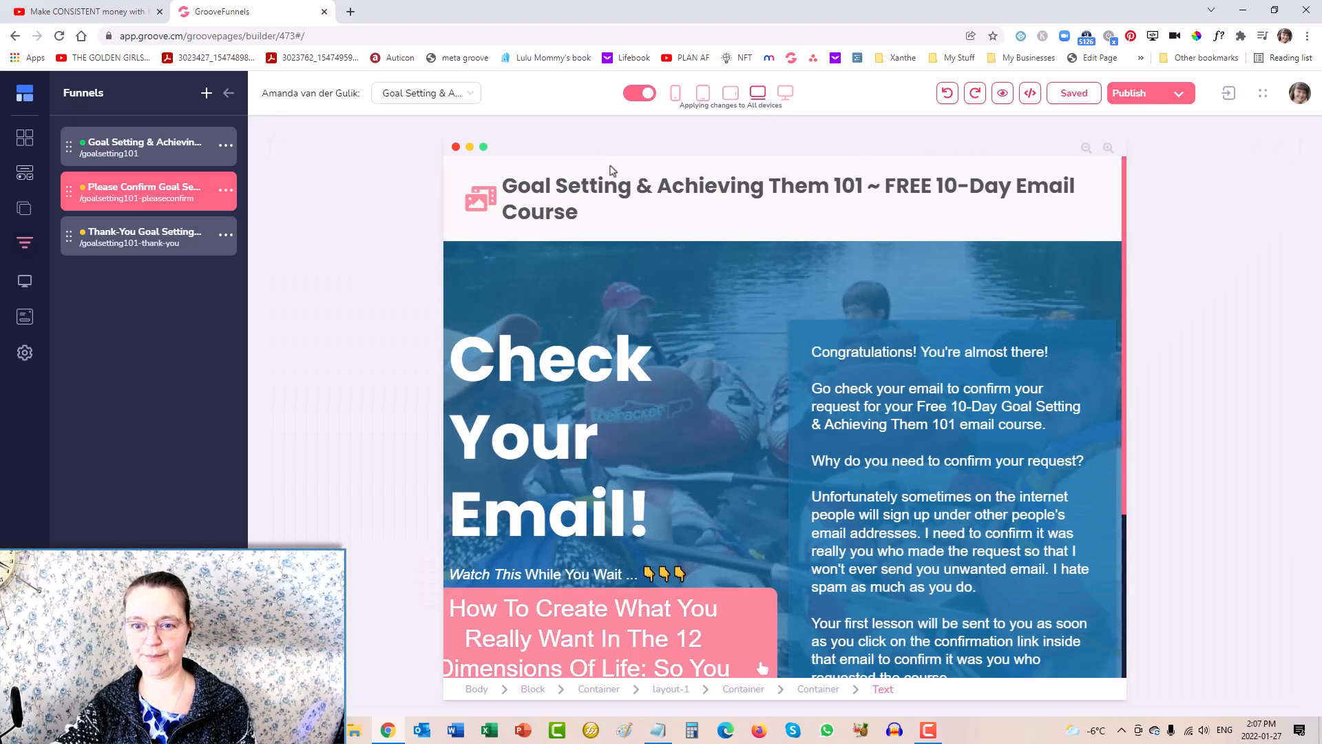
Check the Please Confirm page's full layout on the horizontal and vertical tablet sizes
click(730, 94)
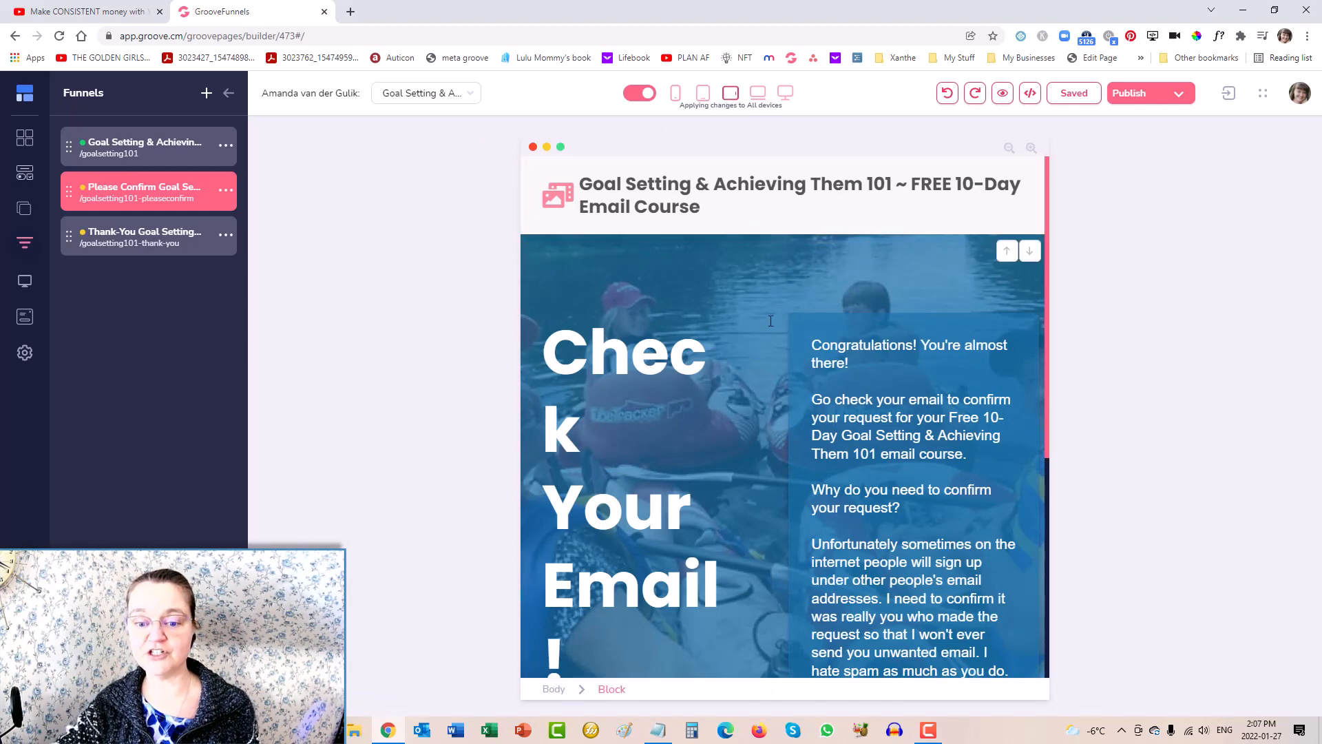
scroll(792, 347, down, 5)
scroll(791, 347, up, 5)
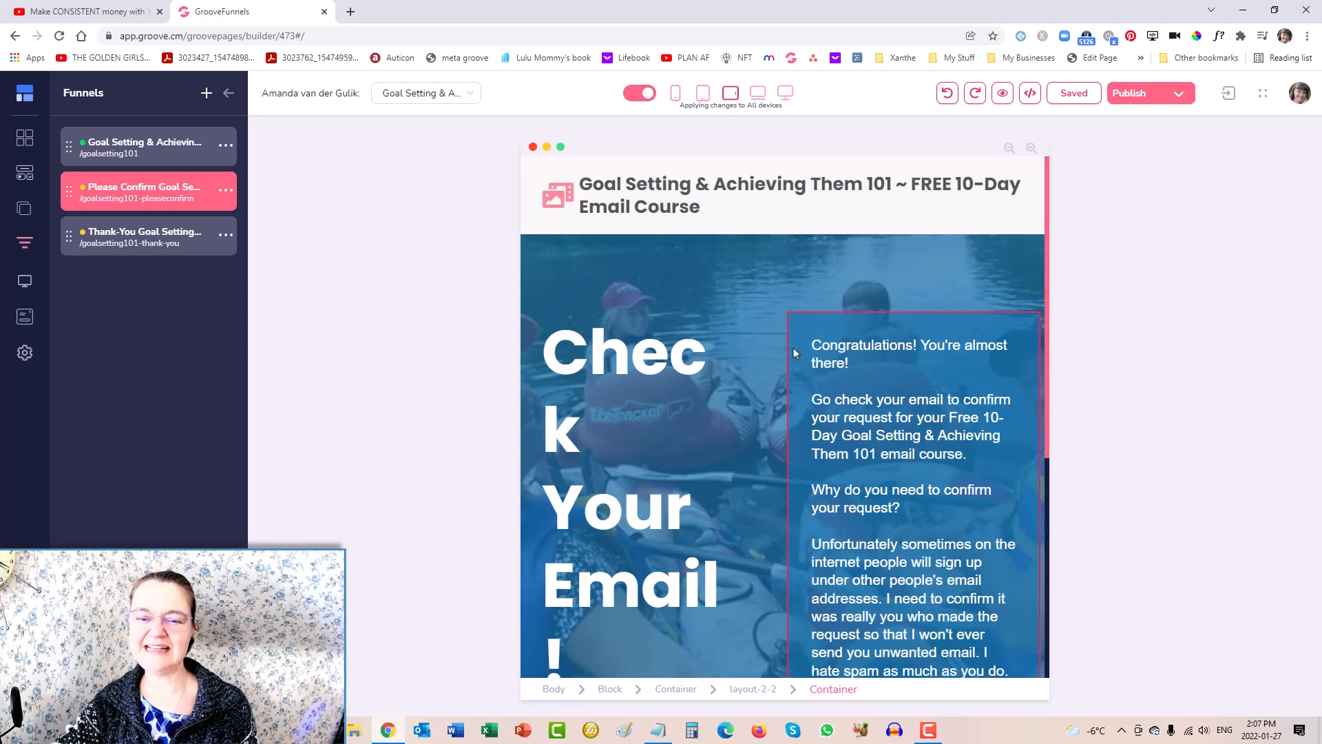
click(700, 94)
scroll(814, 289, down, 5)
scroll(816, 297, down, 5)
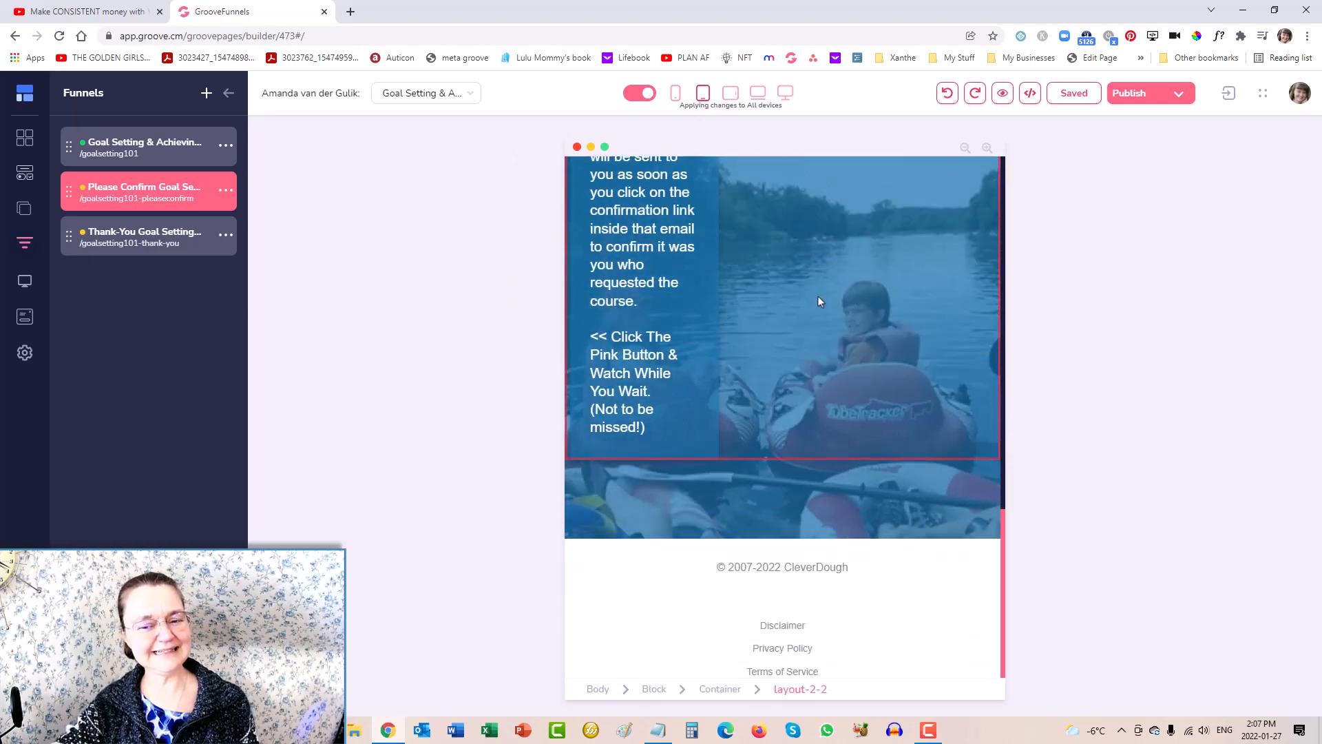
scroll(817, 296, up, 10)
Check the Please Confirm page's full layout on mobile and compare it with the desktop version
click(675, 93)
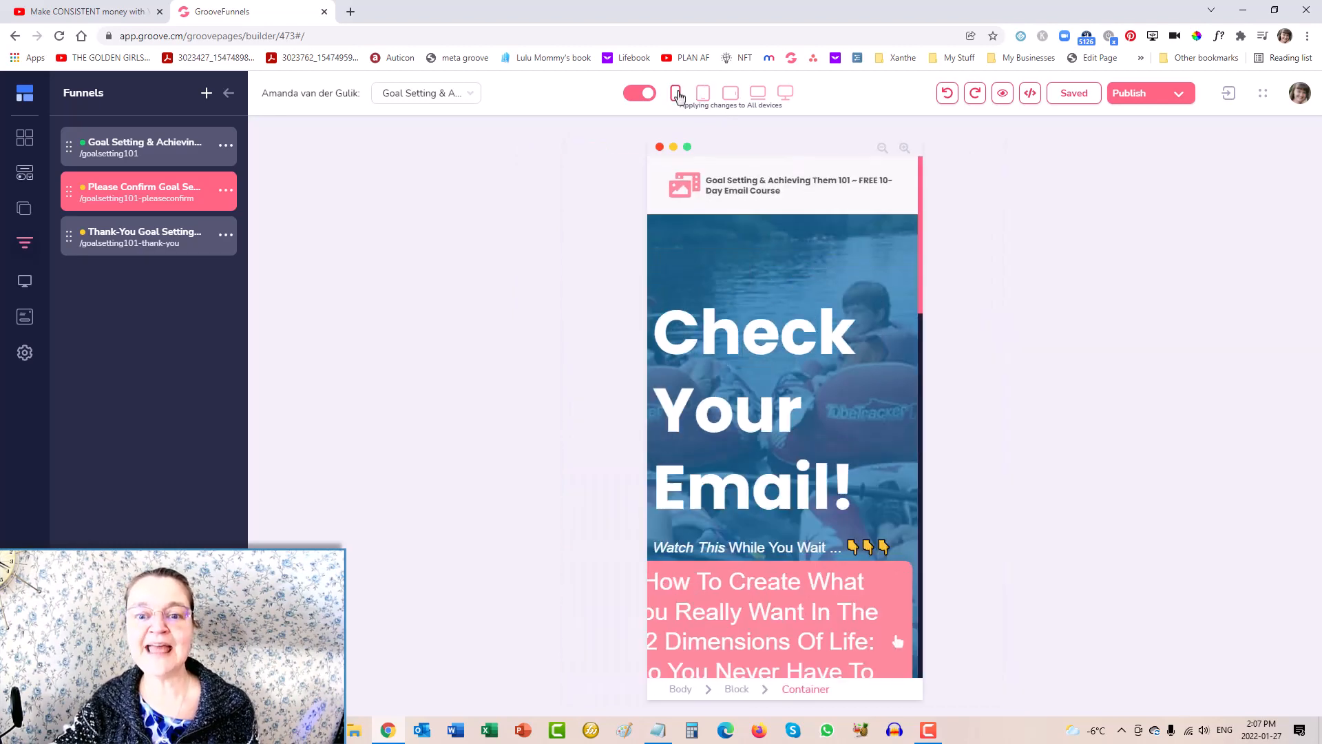
scroll(810, 291, down, 3)
scroll(810, 296, down, 8)
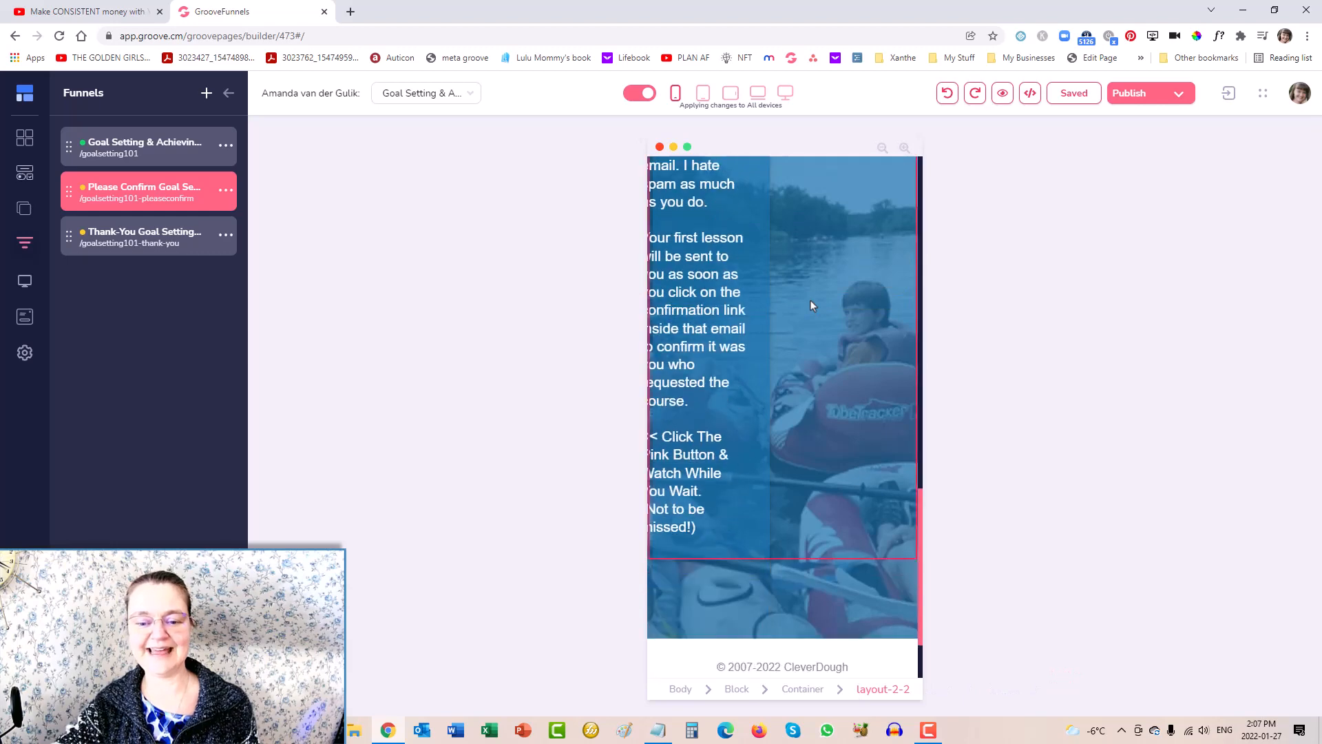
scroll(811, 299, up, 10)
scroll(811, 300, up, 2)
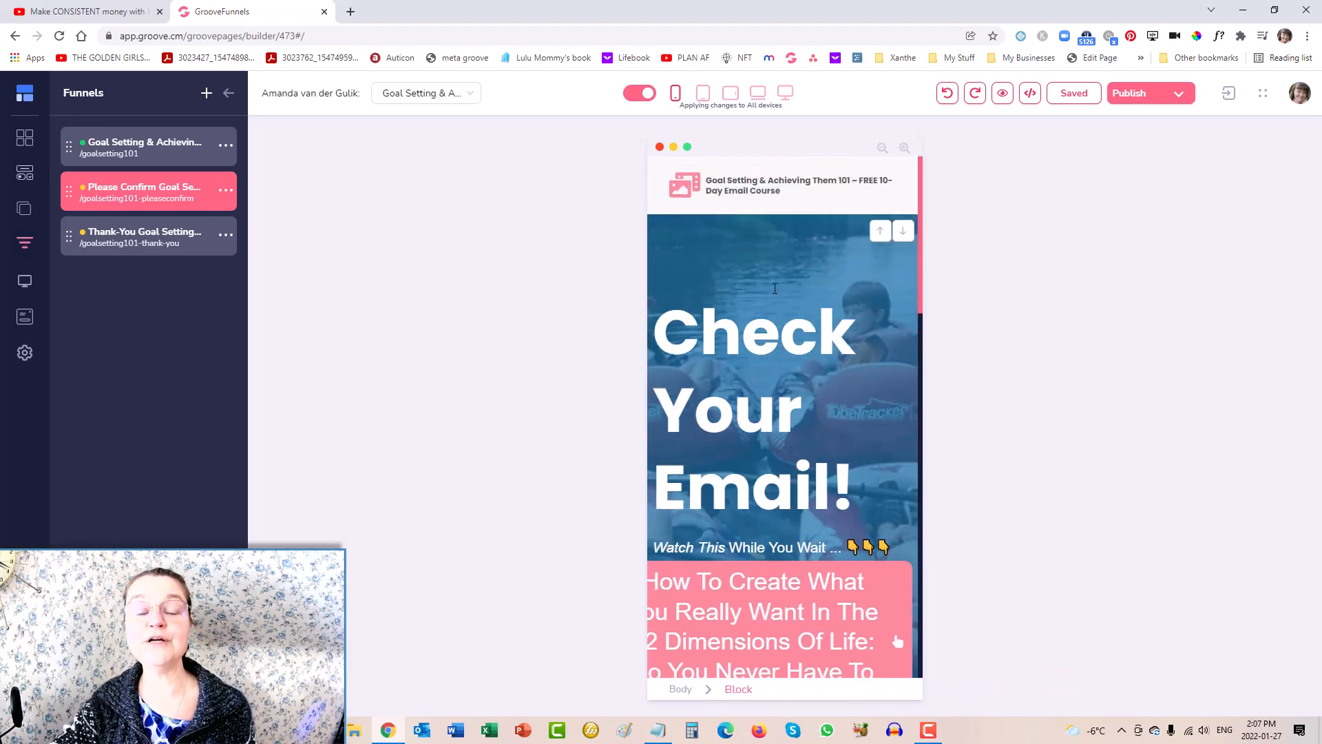
click(787, 94)
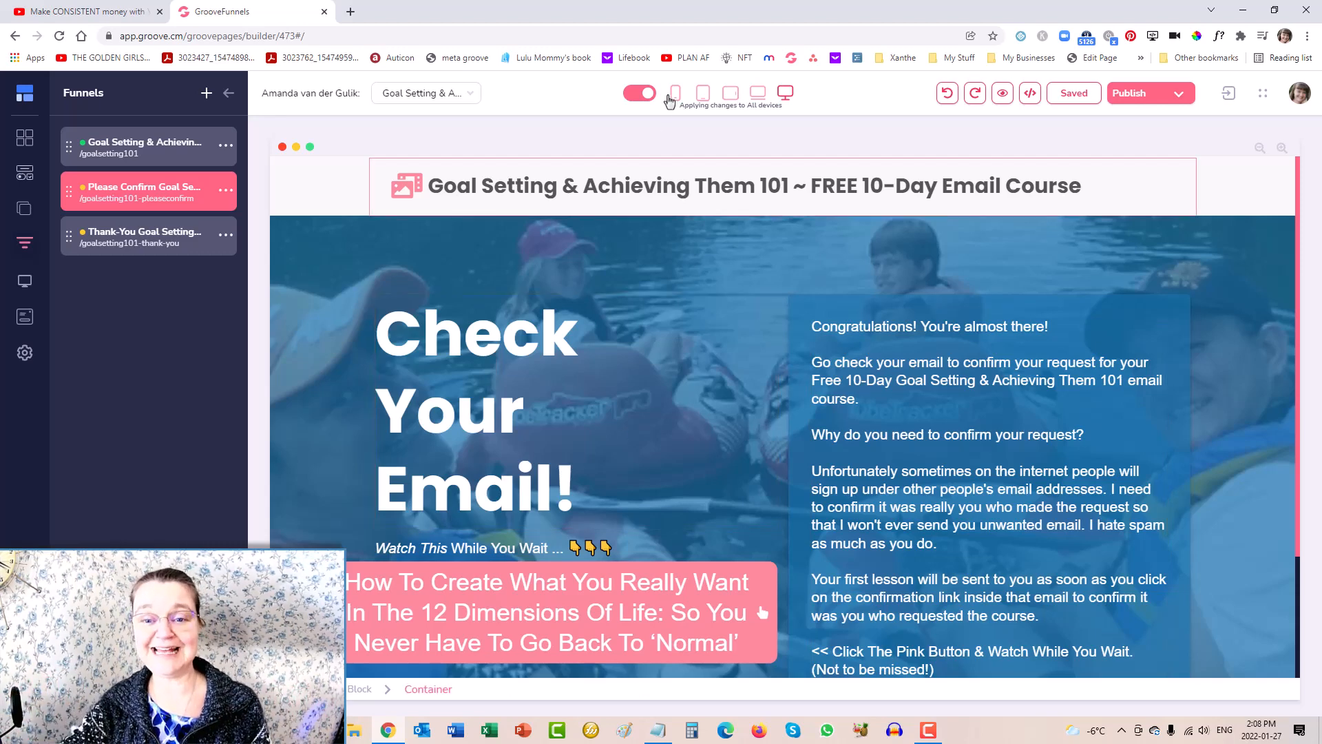
click(675, 92)
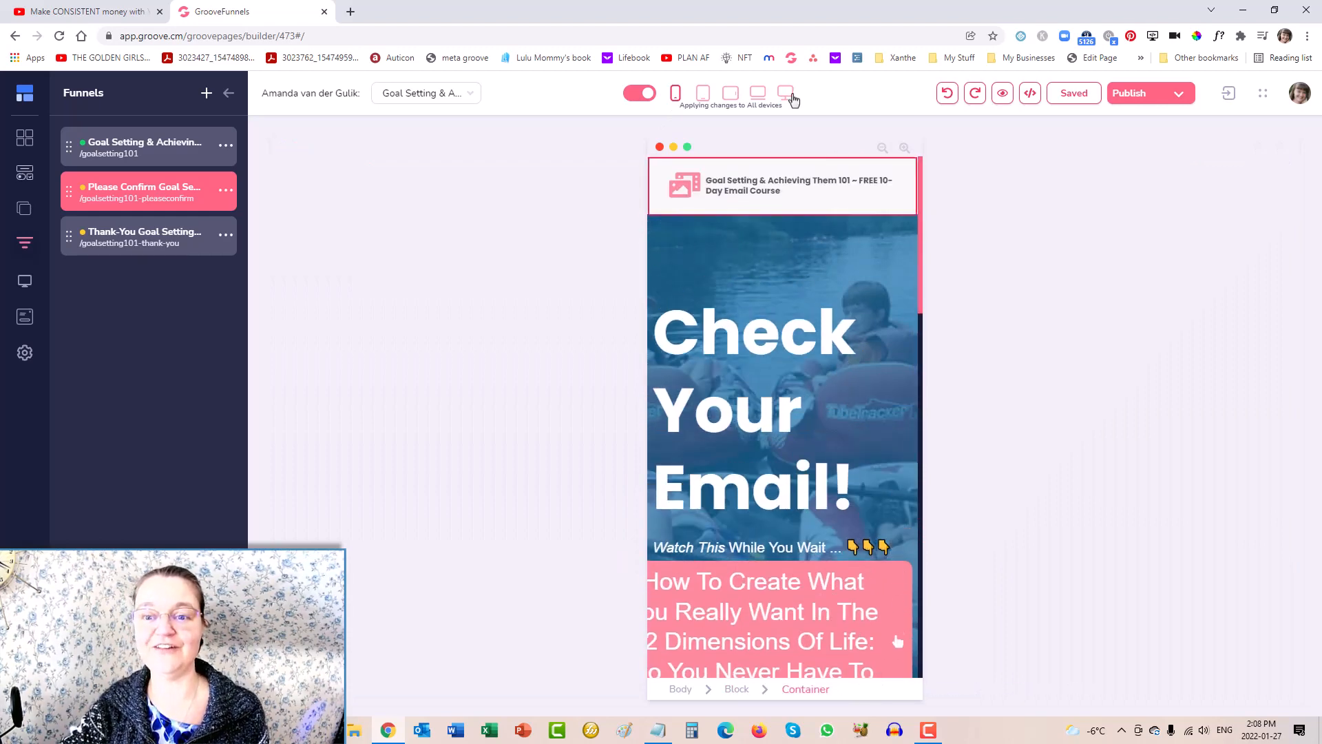
click(787, 95)
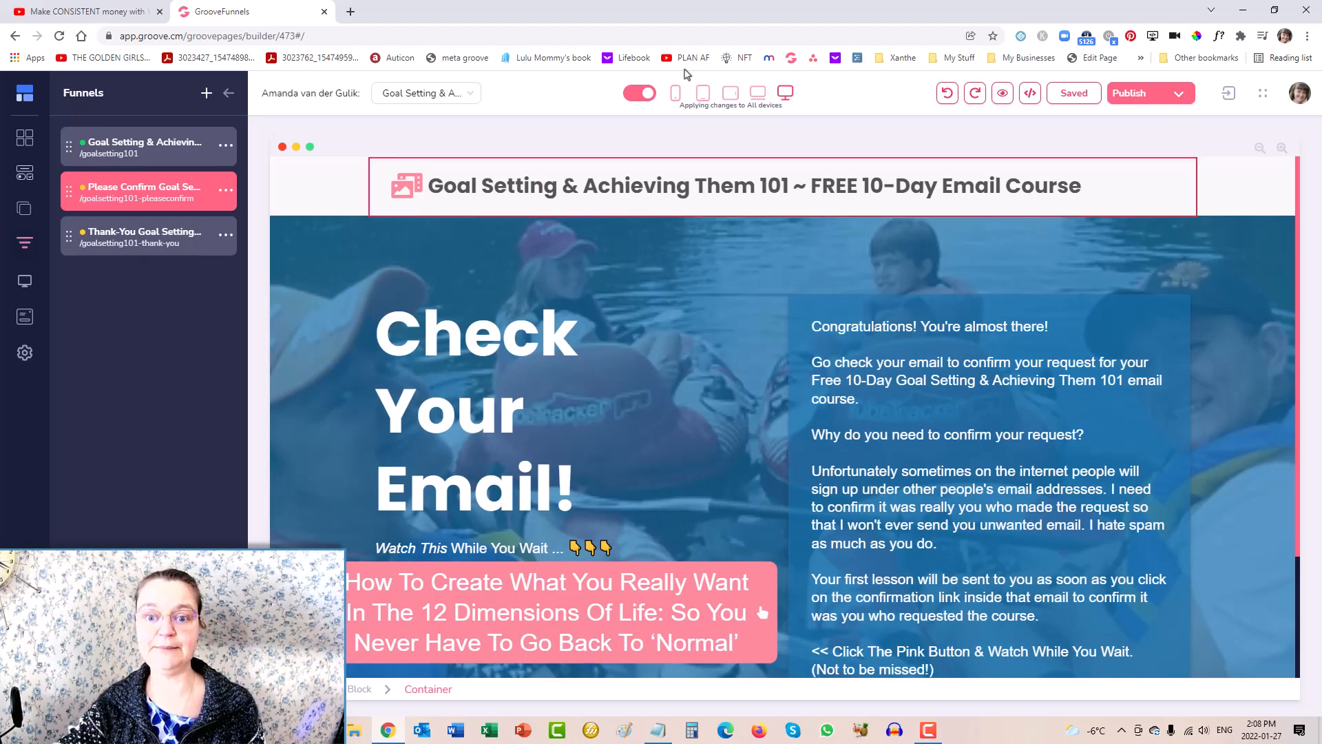
Stop applying changes to all devices and switch the Please Confirm page to the laptop layout
click(632, 95)
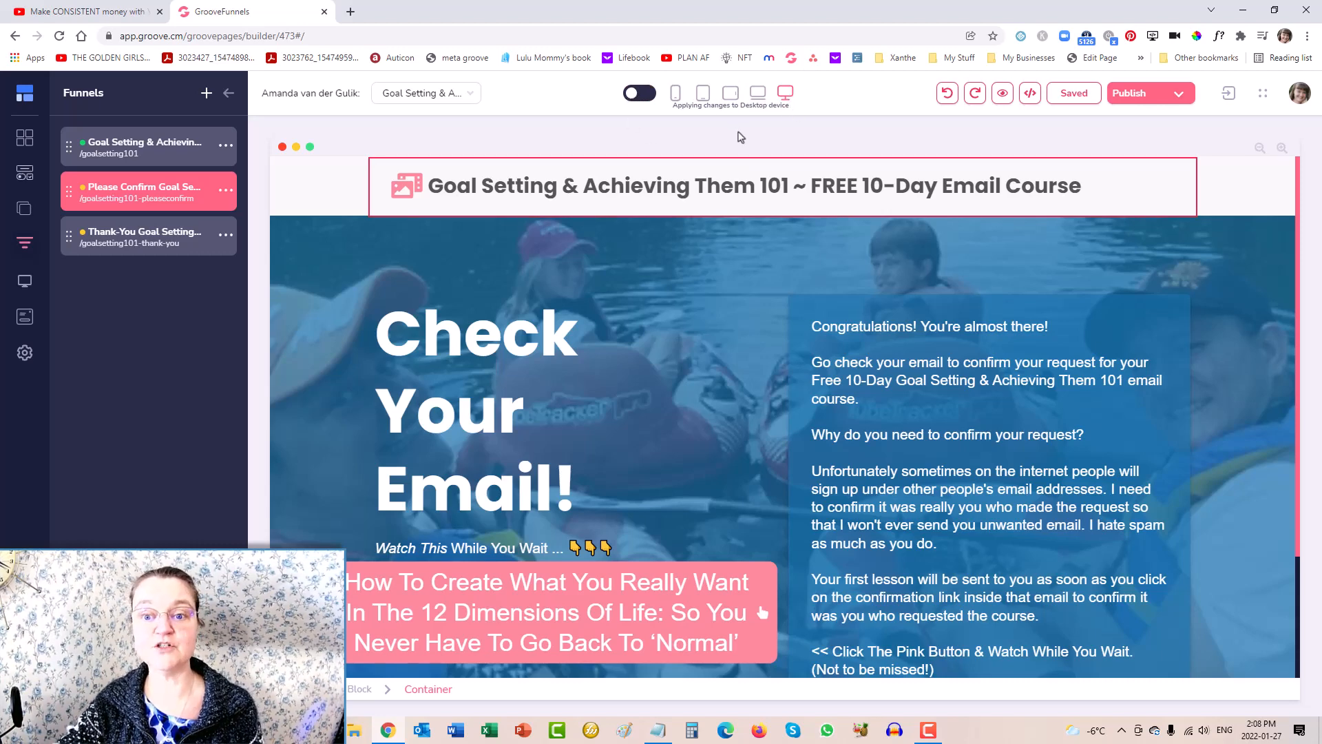
scroll(824, 300, down, 2)
scroll(824, 301, up, 2)
click(757, 94)
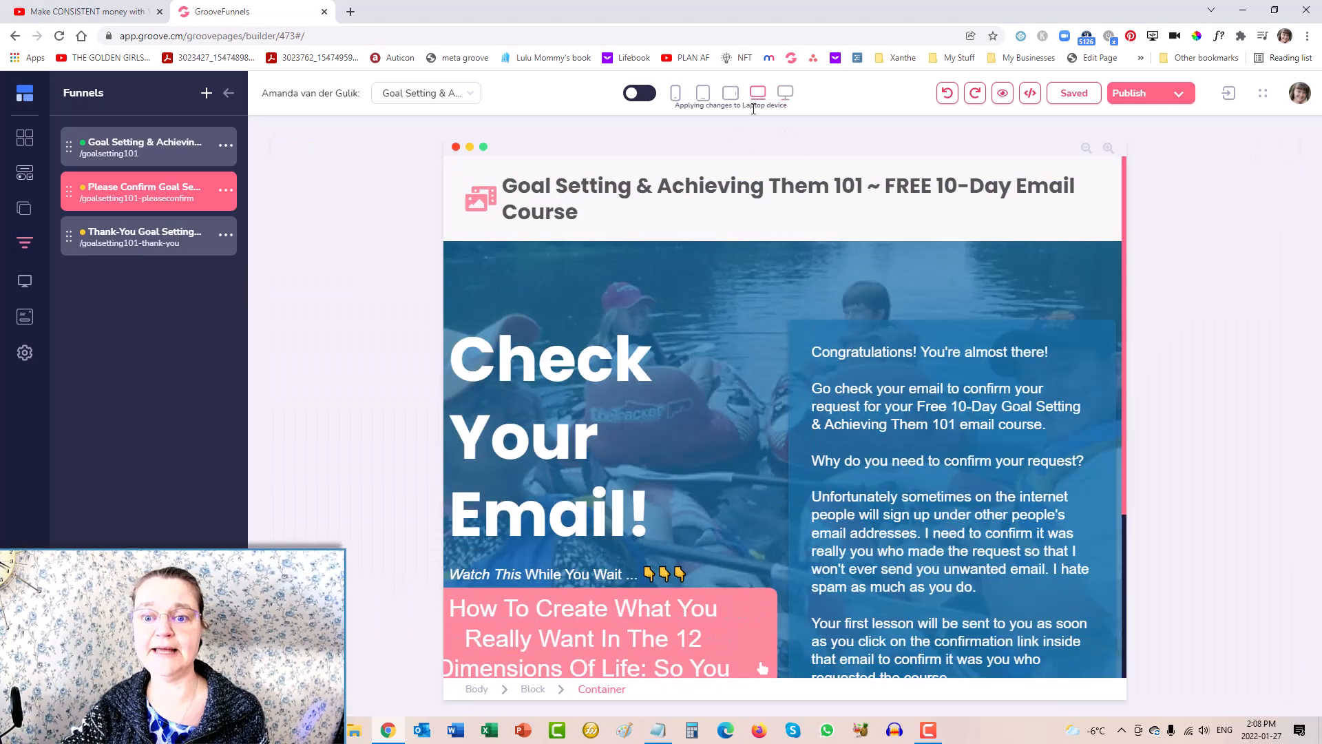
Reduce the text size of the page's header title to 27 for the laptop layout
click(674, 186)
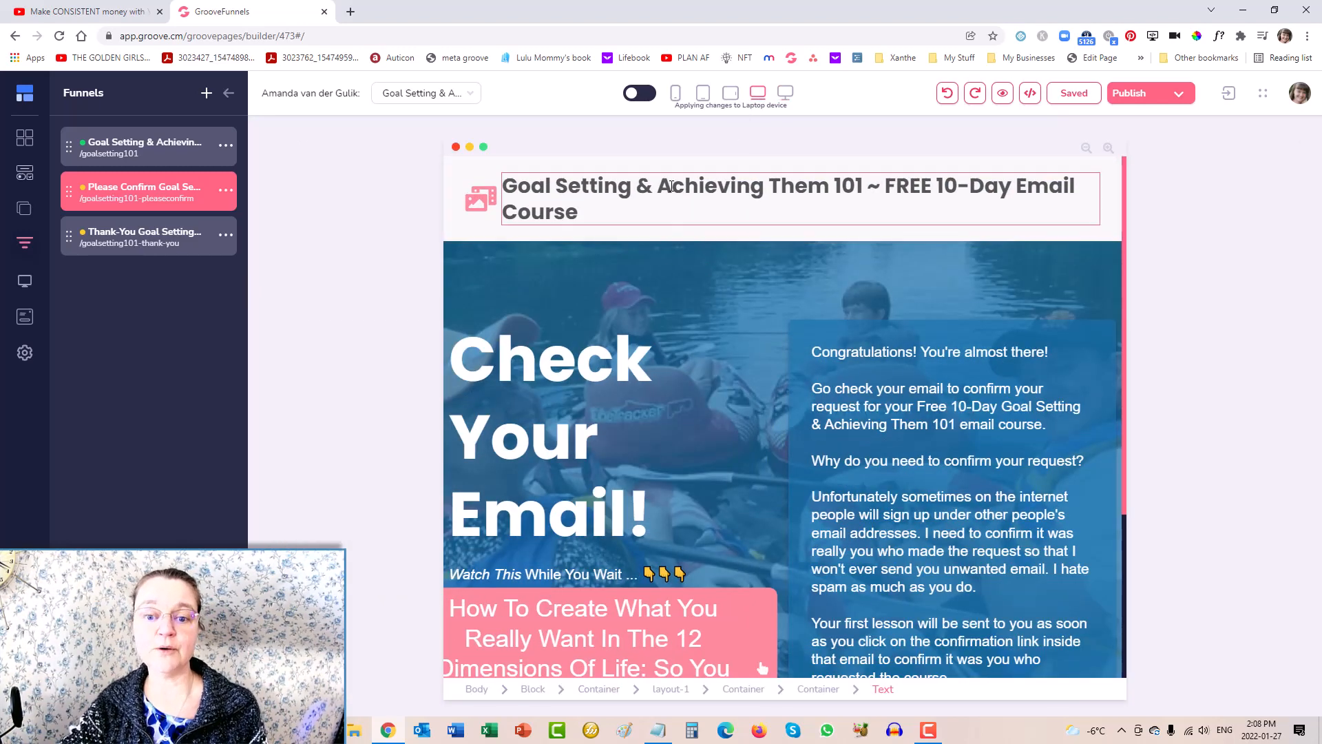
click(716, 186)
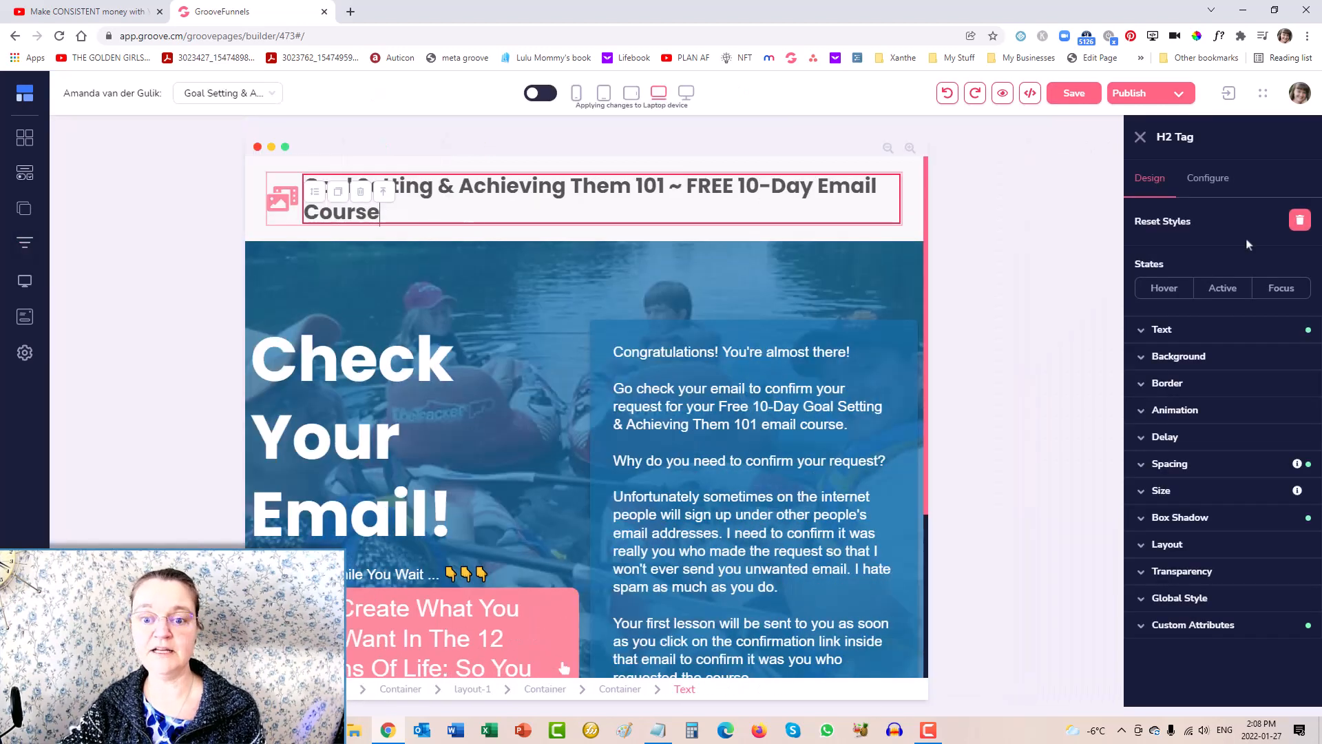
click(1141, 332)
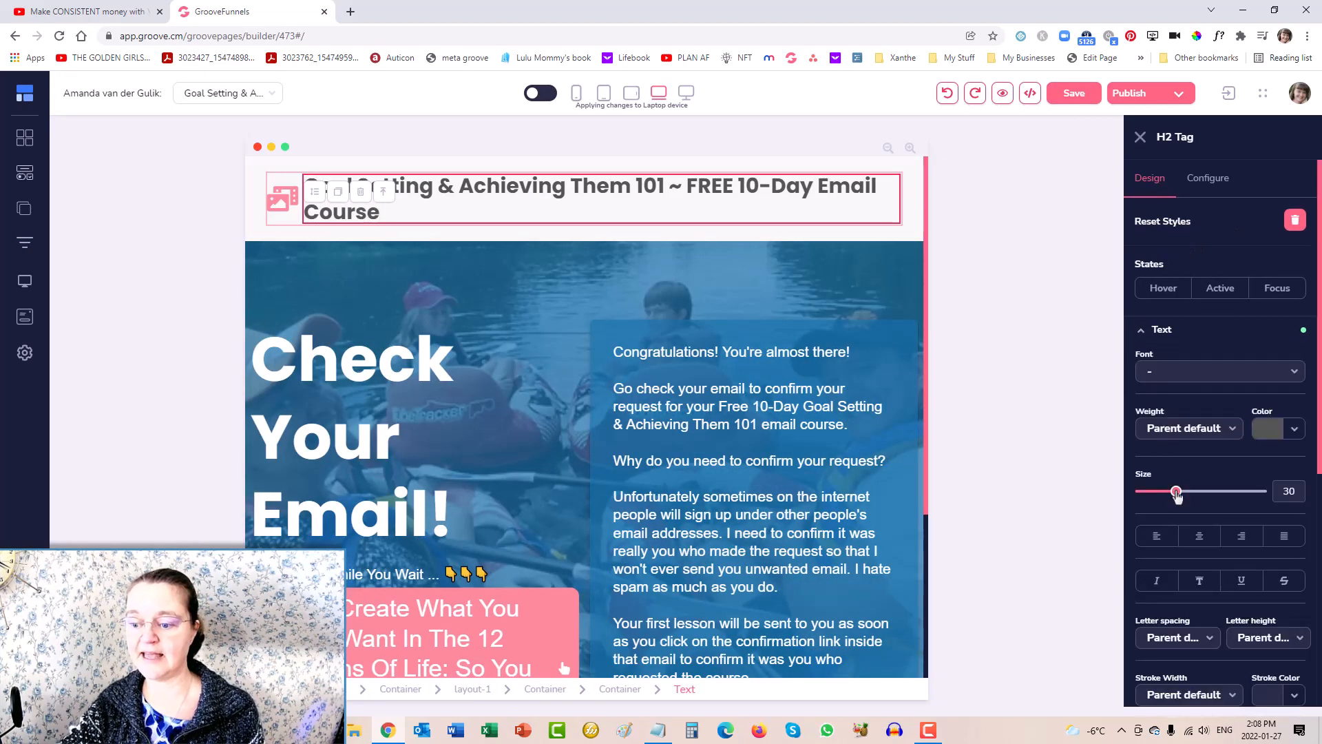
drag(1177, 493, 1173, 493)
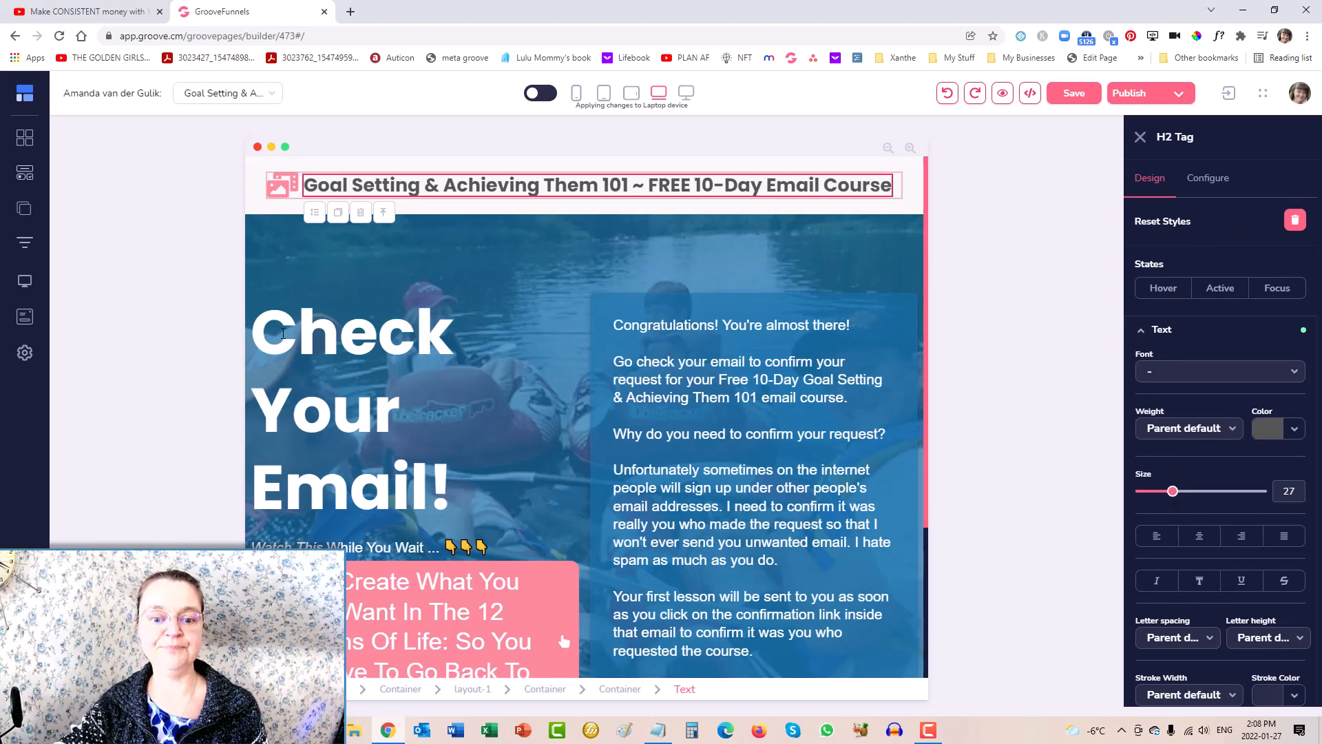
Set the text size of the "Check Your Email!" heading to 75
click(301, 327)
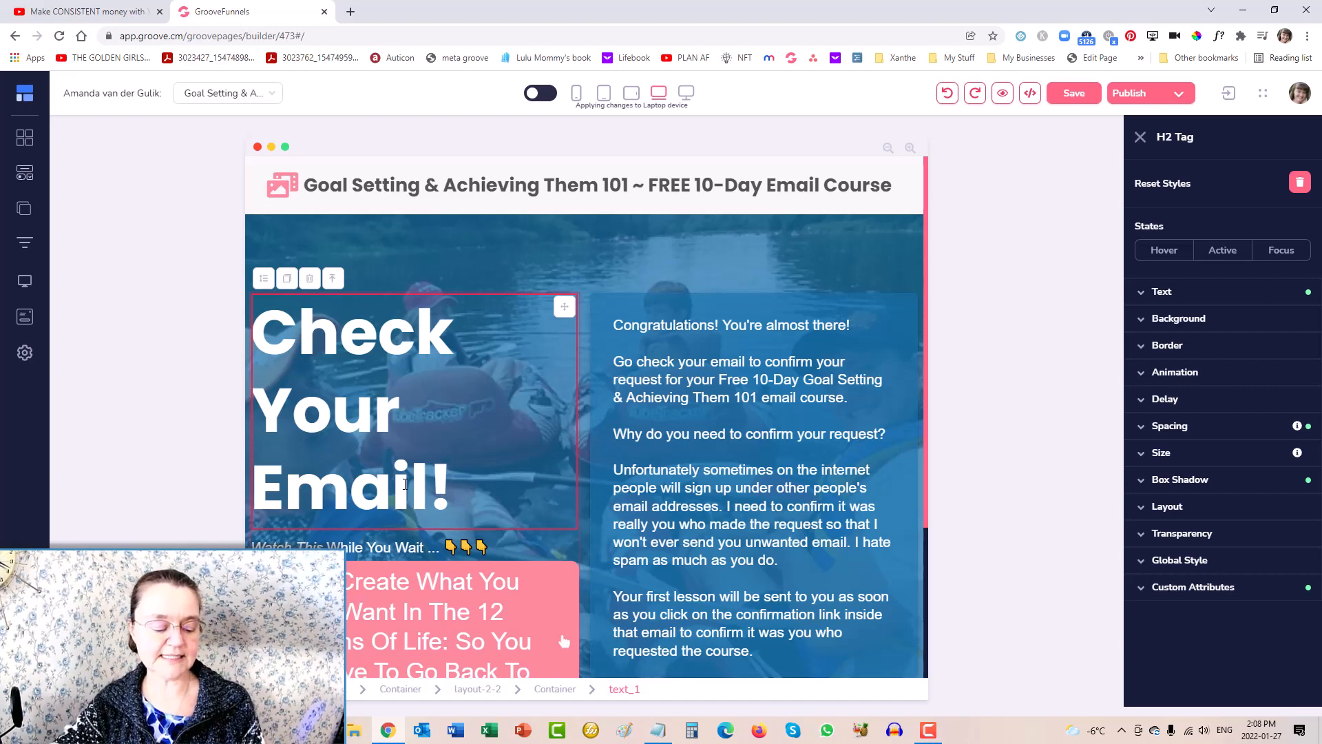
triple_click(405, 484)
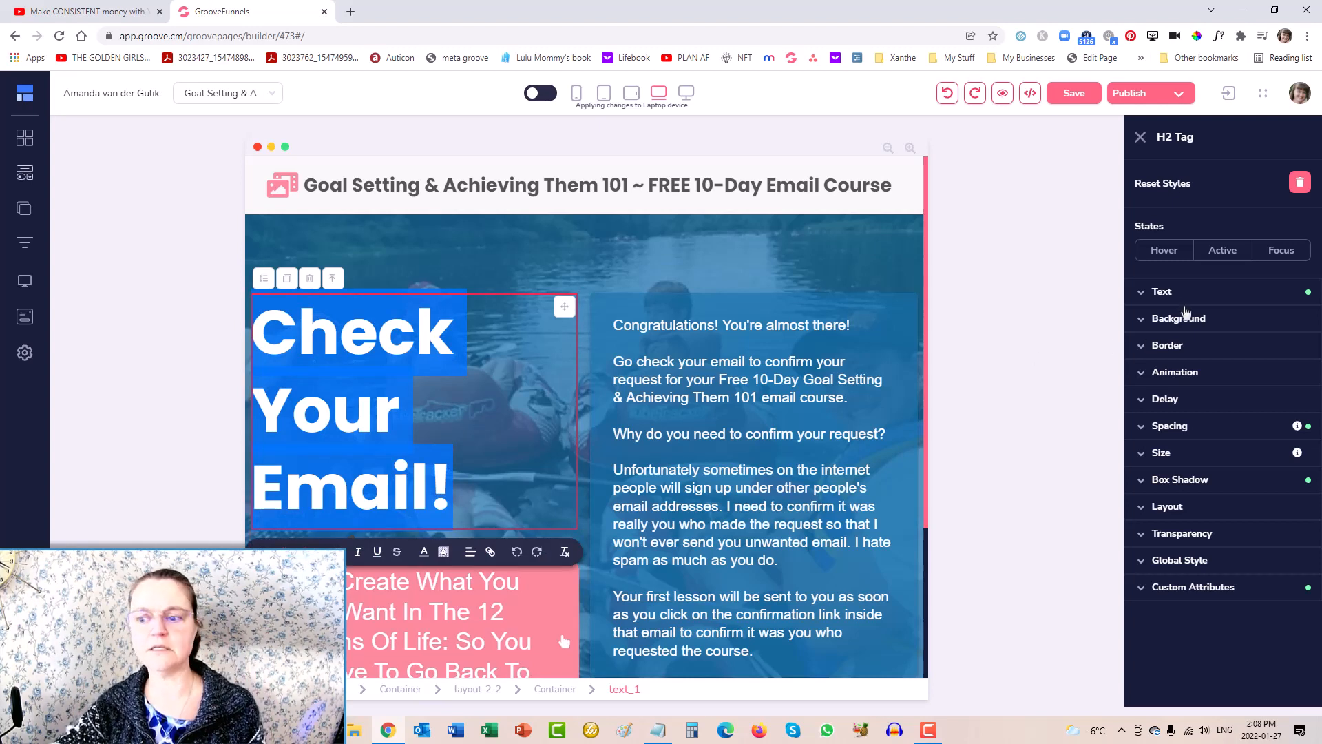
click(1145, 295)
drag(1247, 460, 1231, 454)
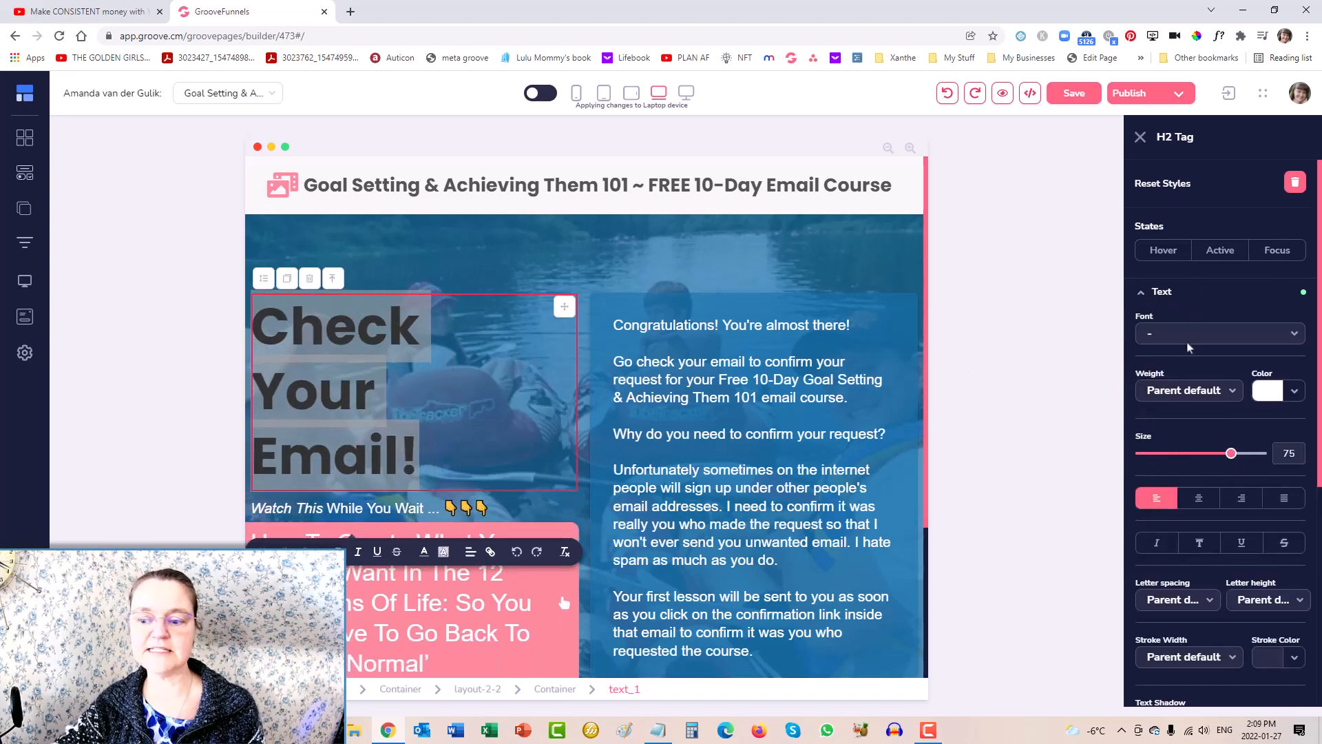
Give the "Check Your Email!" heading a left margin of 103
click(1145, 292)
click(1142, 428)
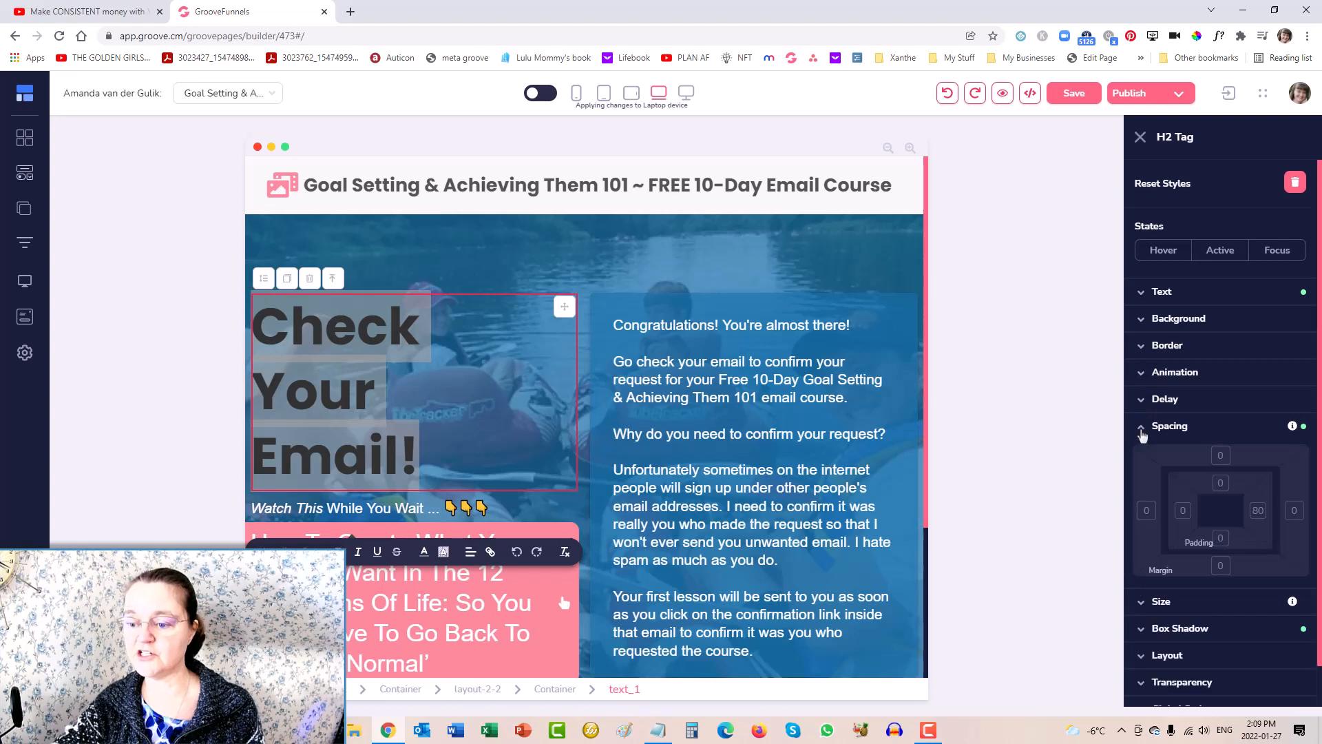
click(1147, 510)
drag(1142, 601, 1153, 599)
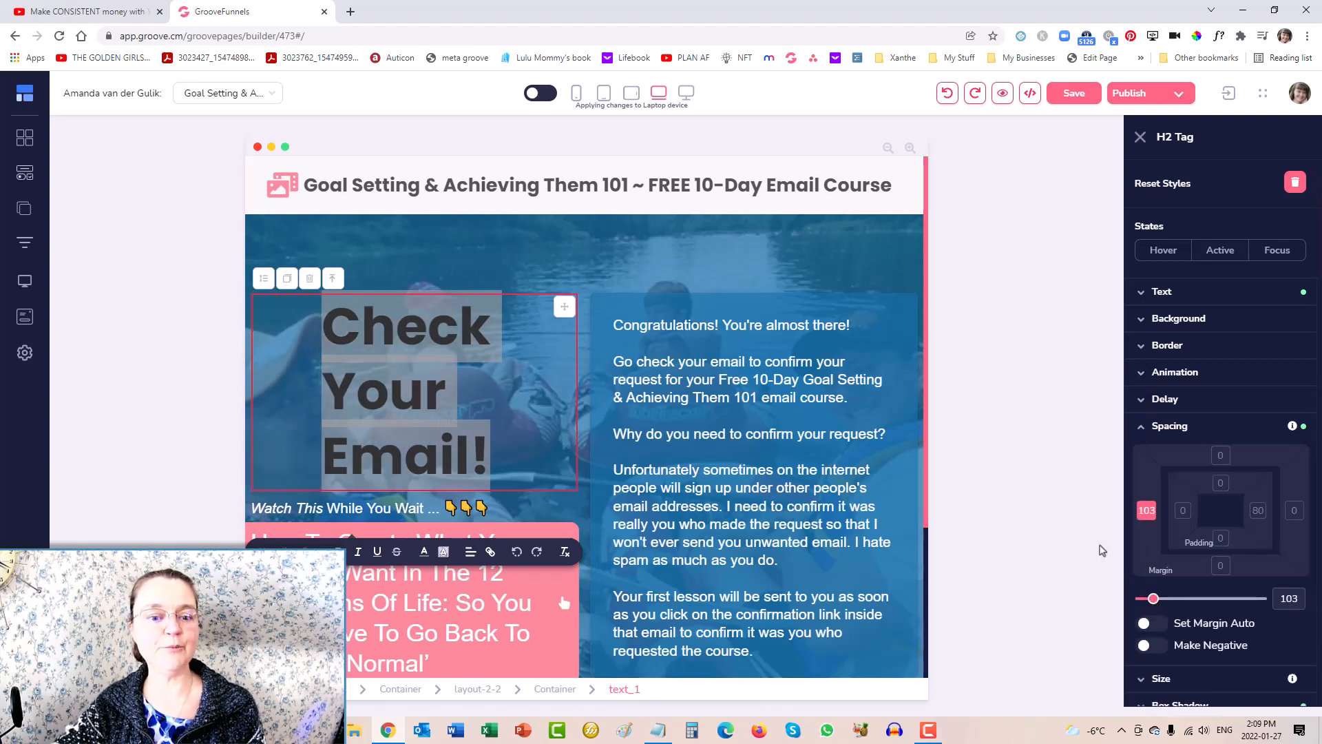
click(923, 258)
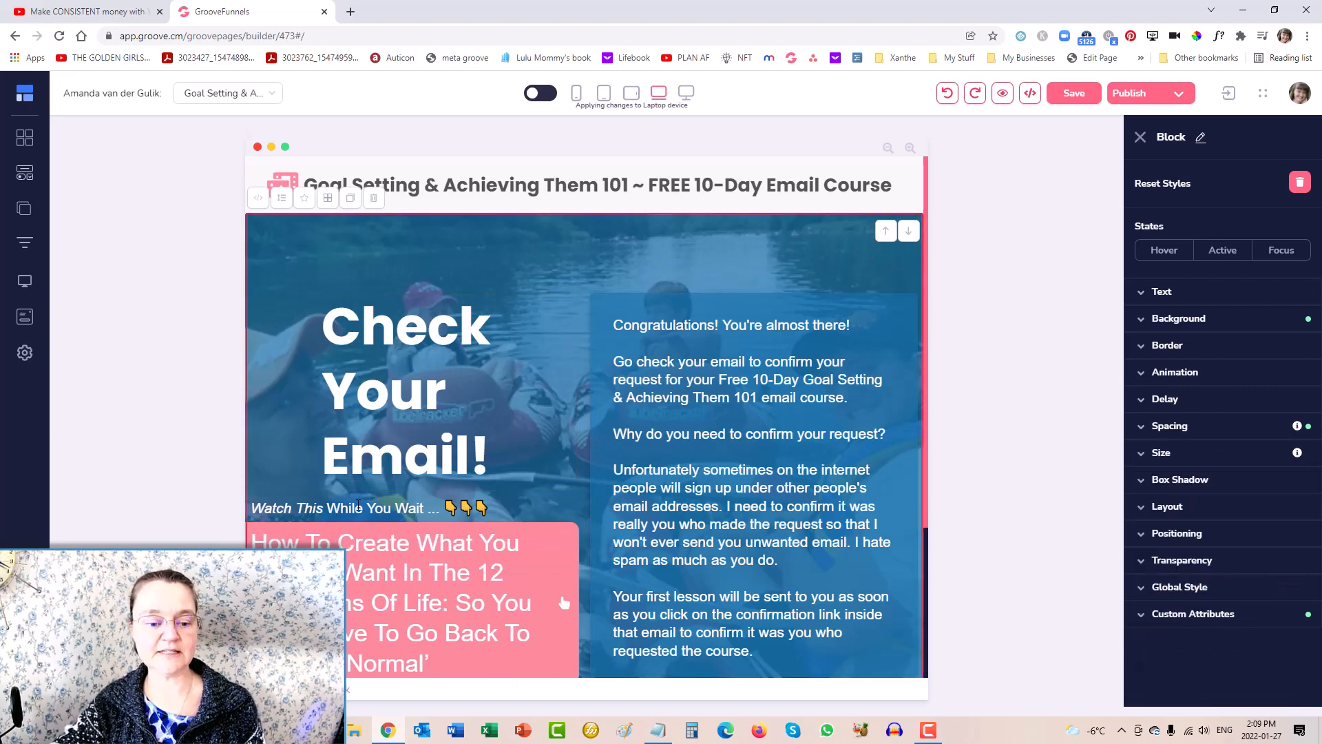
Set the pink video button's left margin to 46 and right margin to 23 for the laptop layout
click(370, 562)
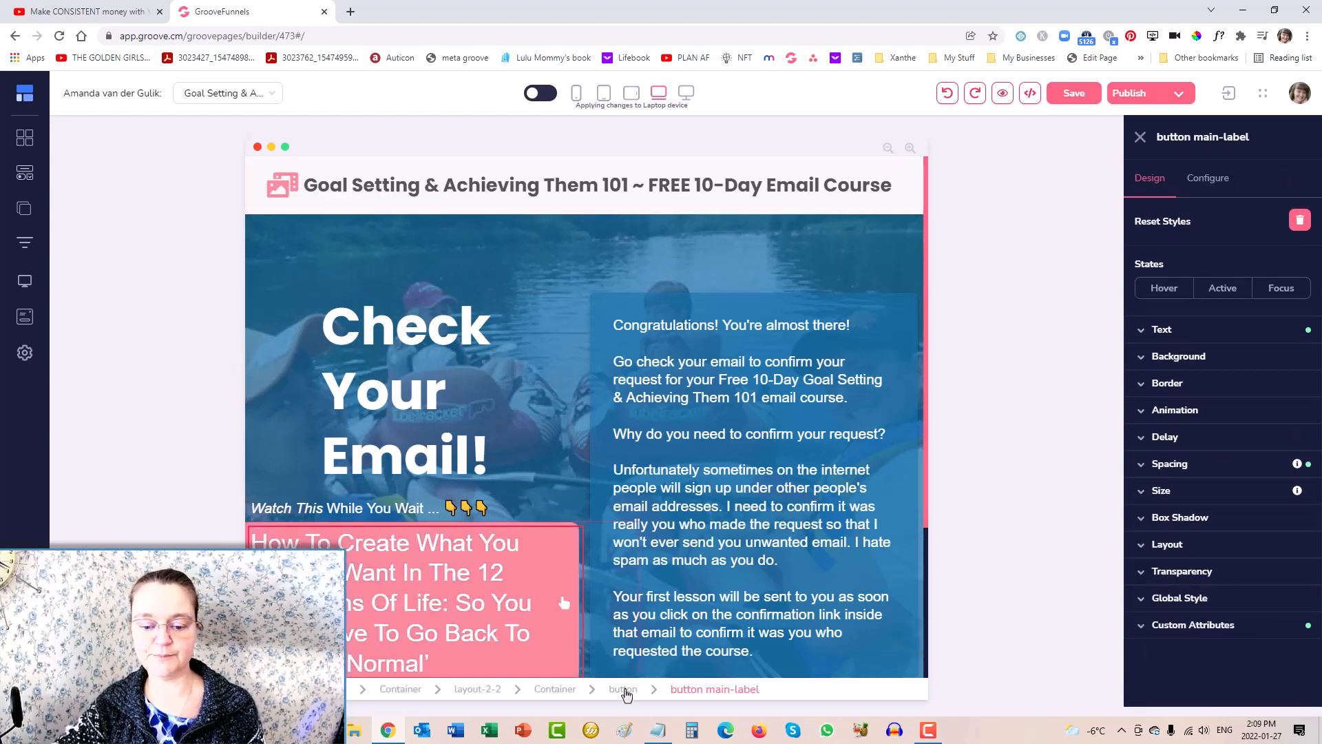
click(624, 689)
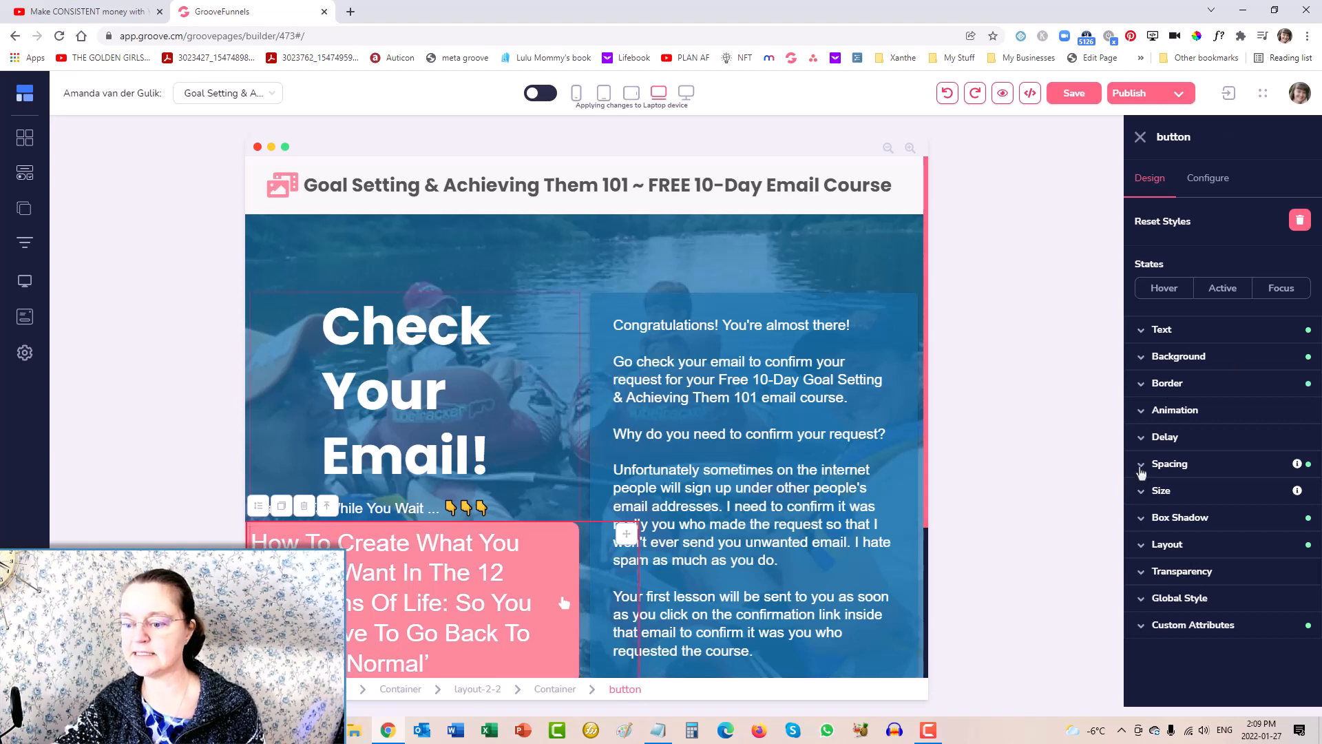
click(1140, 466)
click(1148, 549)
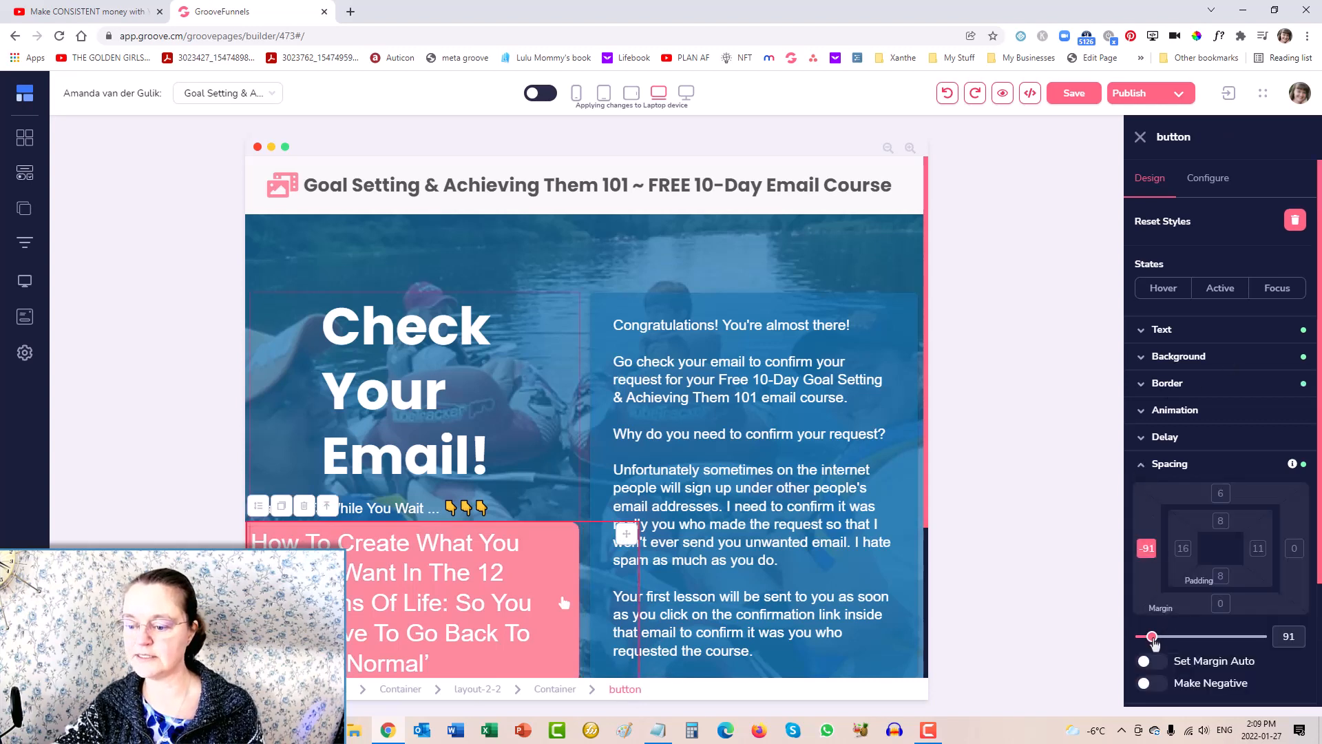
drag(1153, 641, 1147, 640)
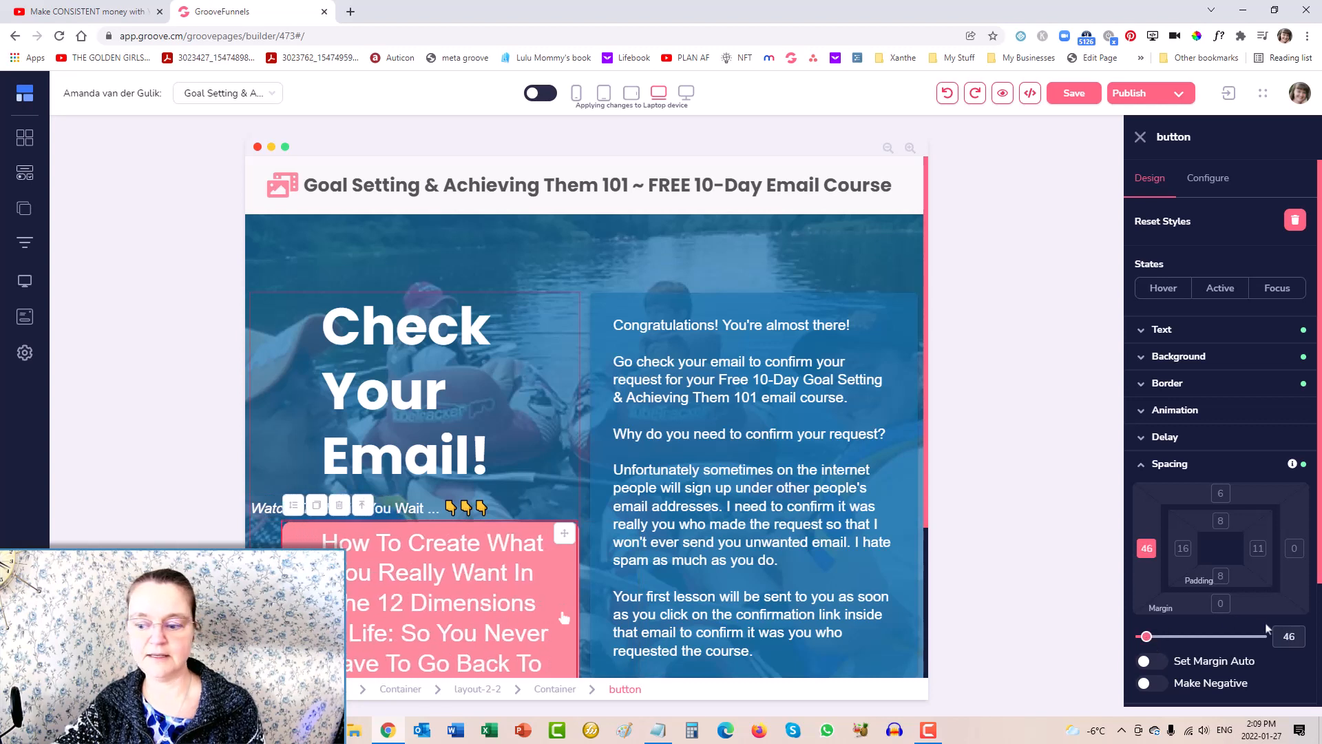
click(1297, 549)
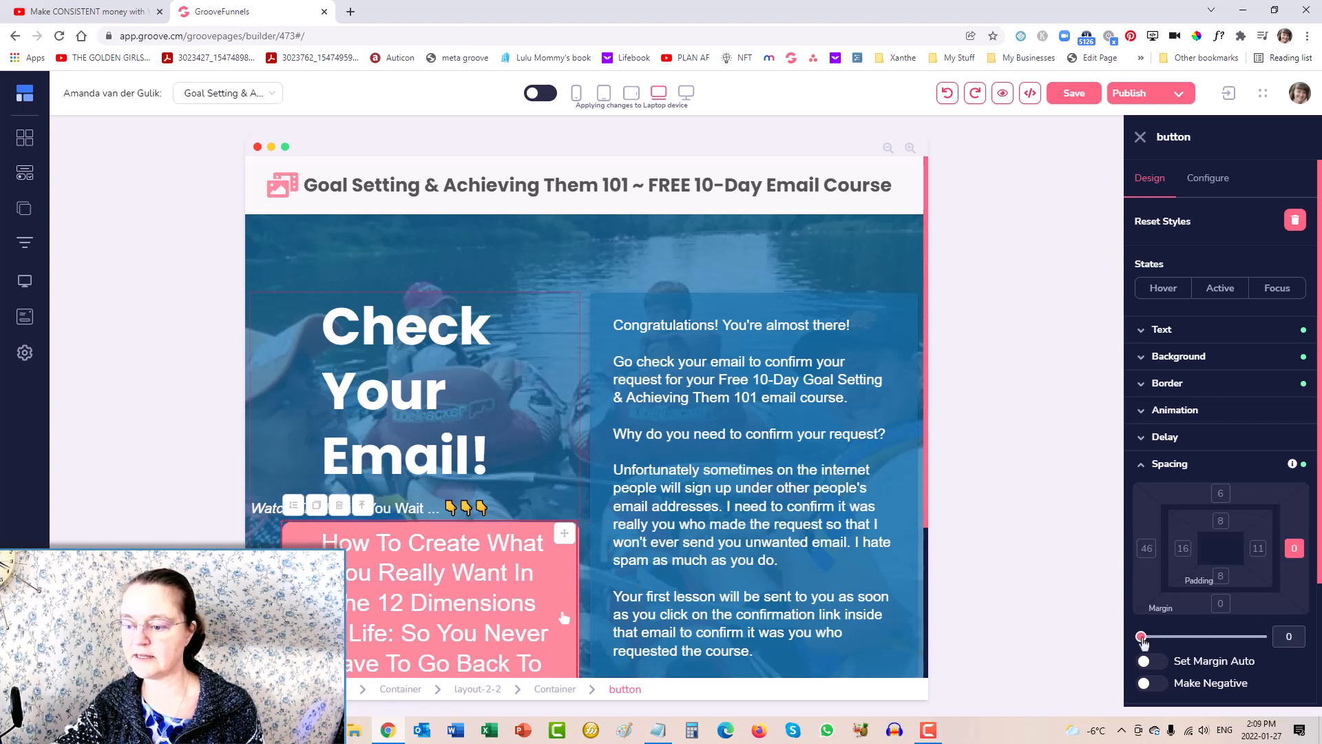
drag(1141, 640, 1144, 640)
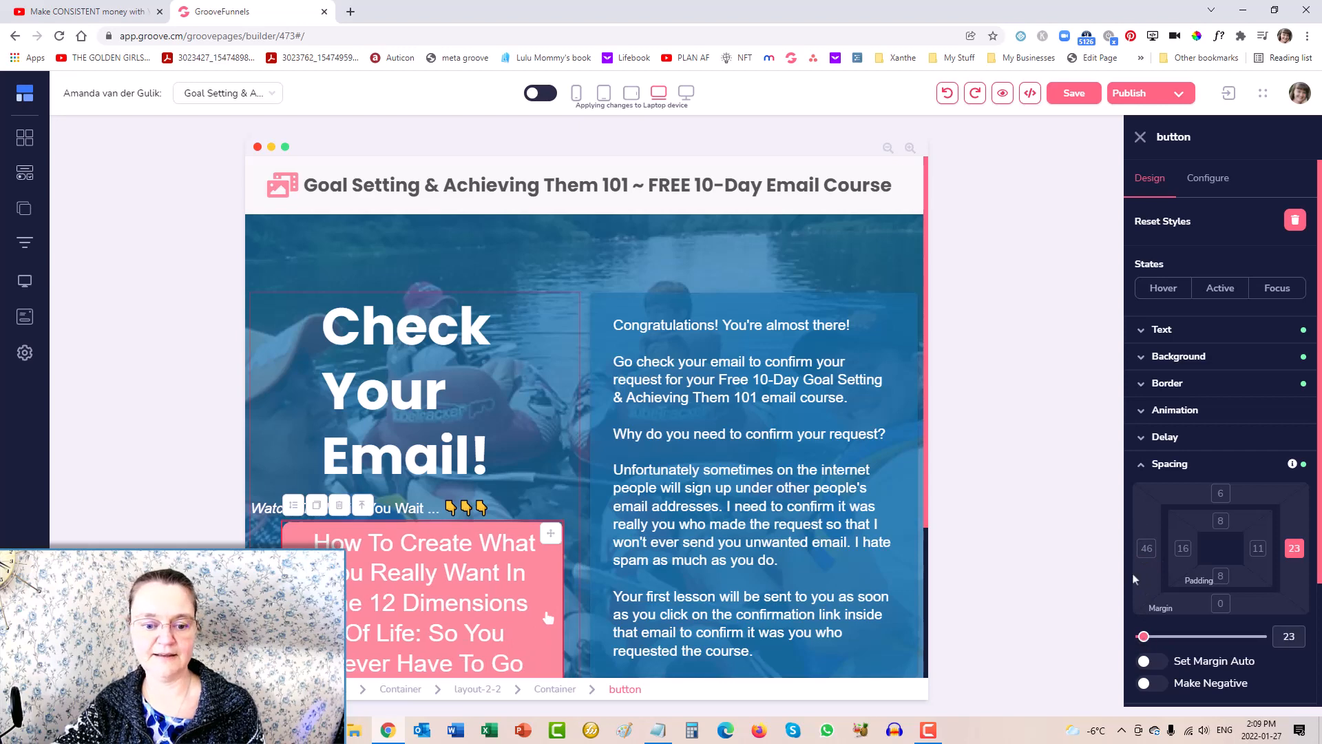
Reduce the text size of the pink button's label to 29
click(482, 592)
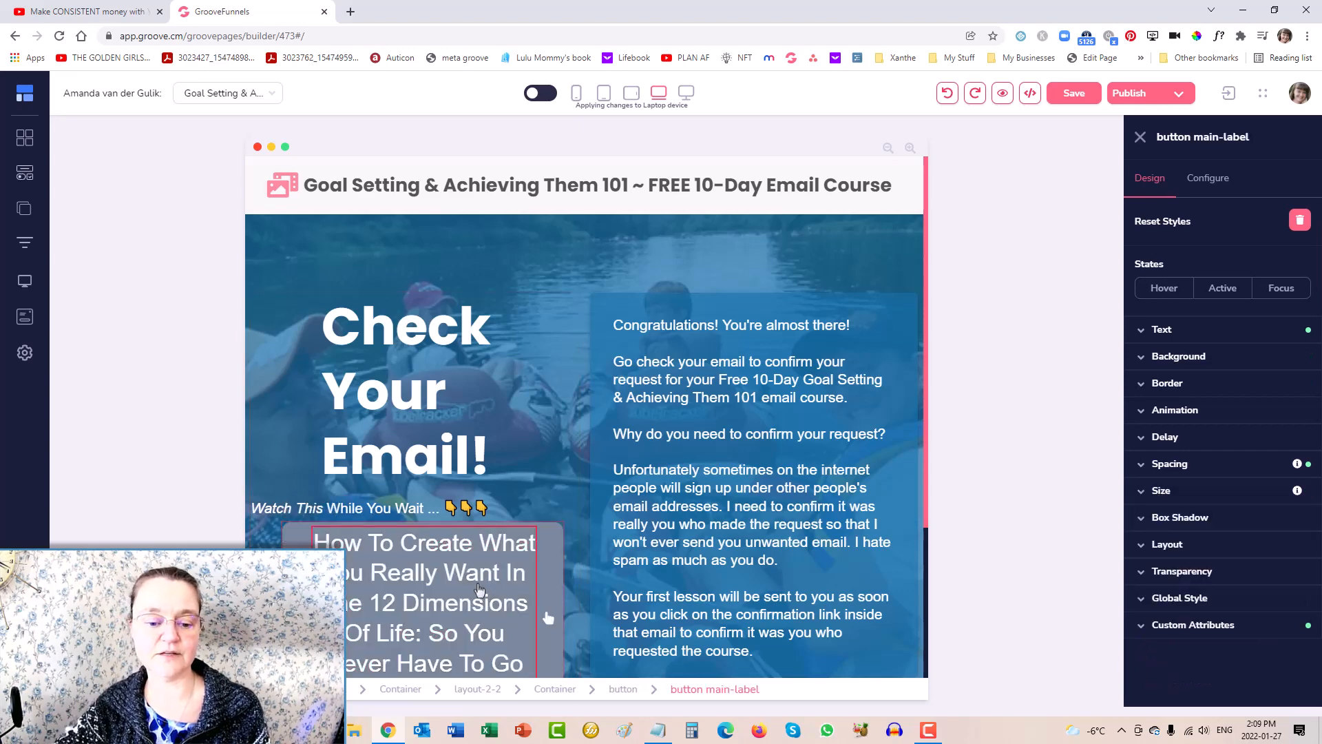
click(1145, 332)
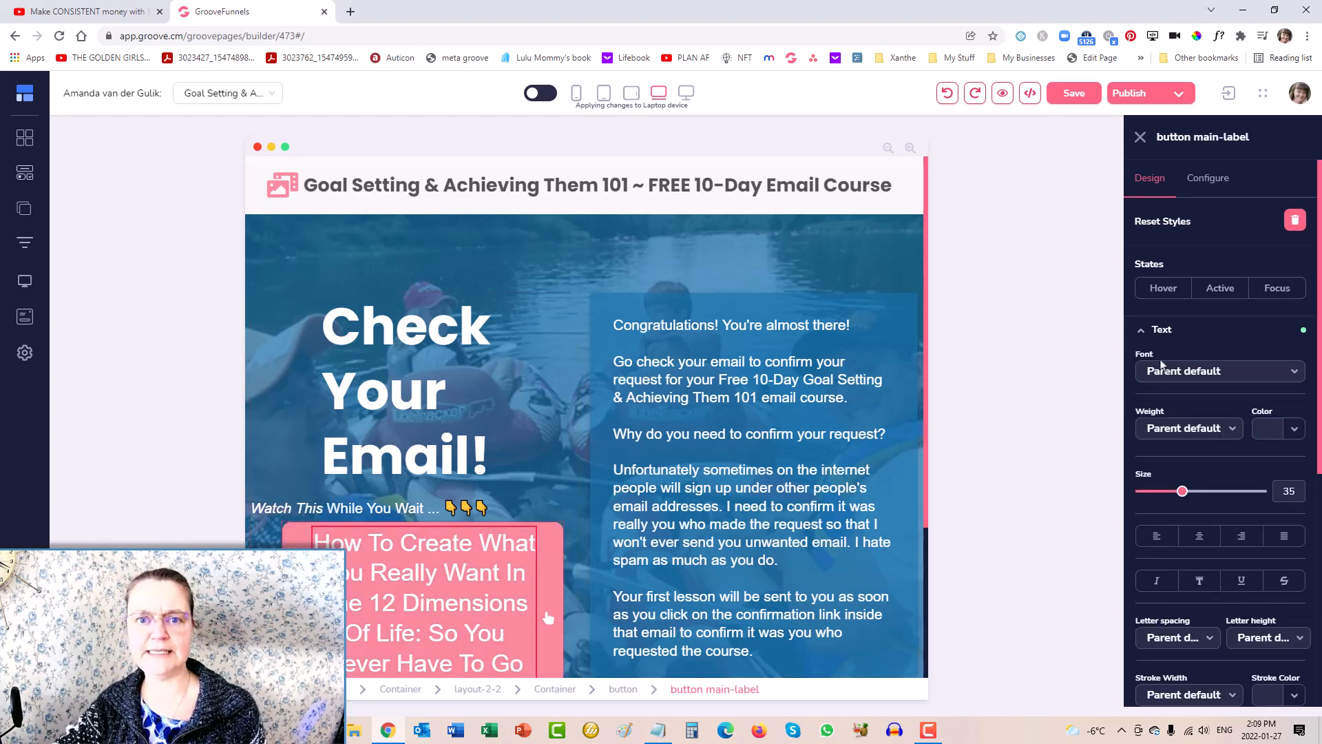
drag(1182, 500, 1176, 501)
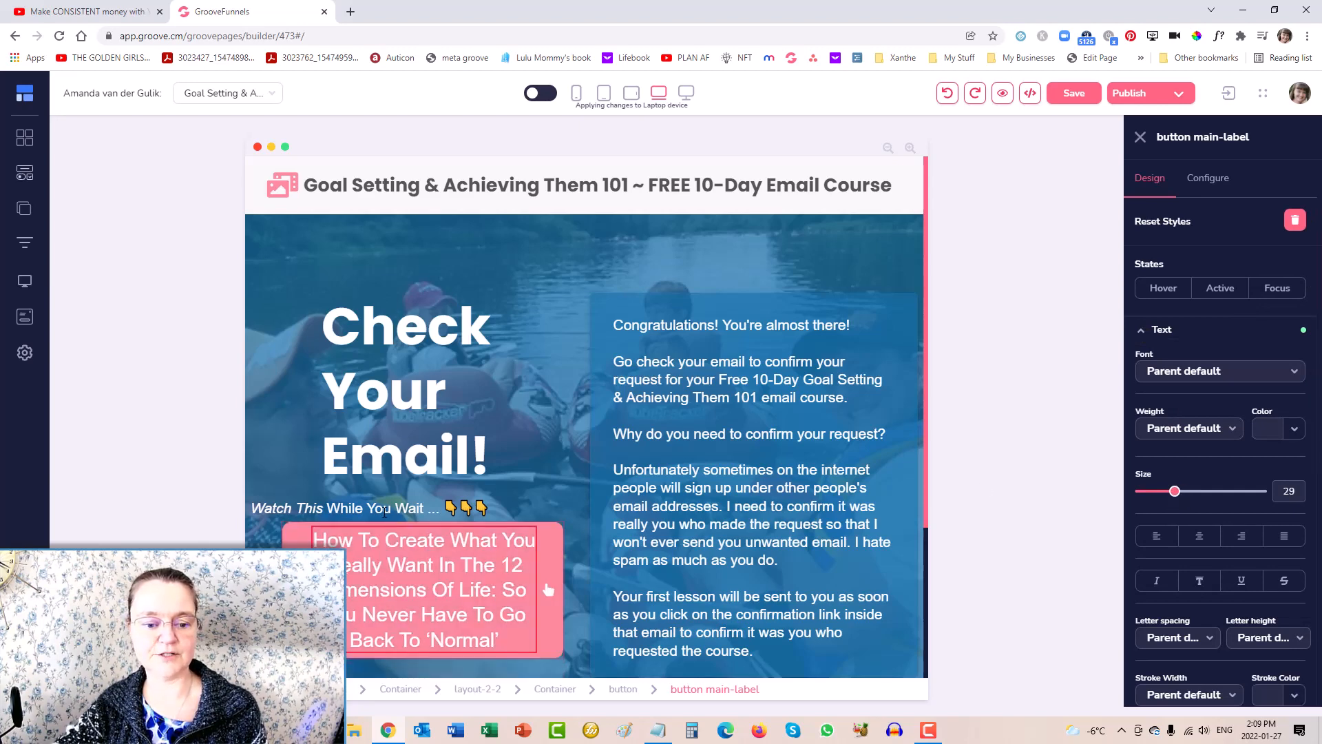
Give the "Watch This While You Wait ..." line a left margin of 74
click(386, 508)
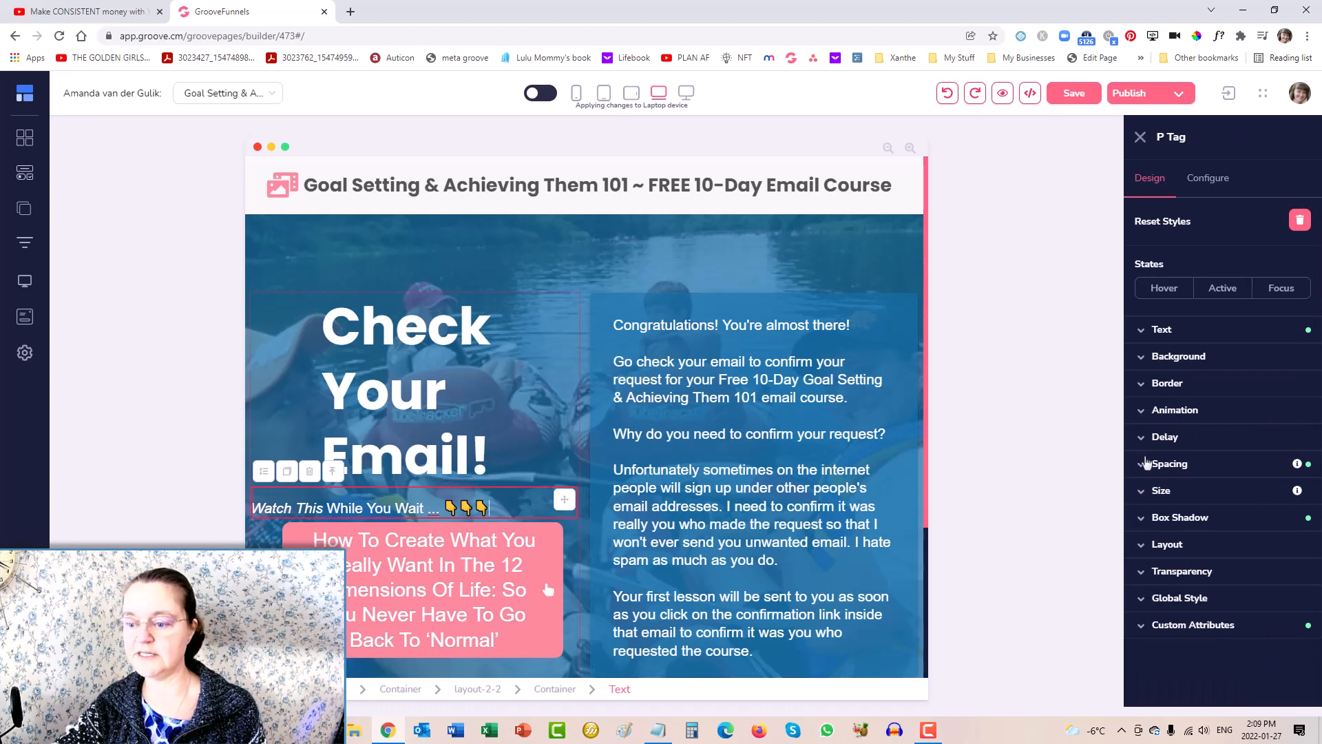
click(1146, 464)
click(1147, 548)
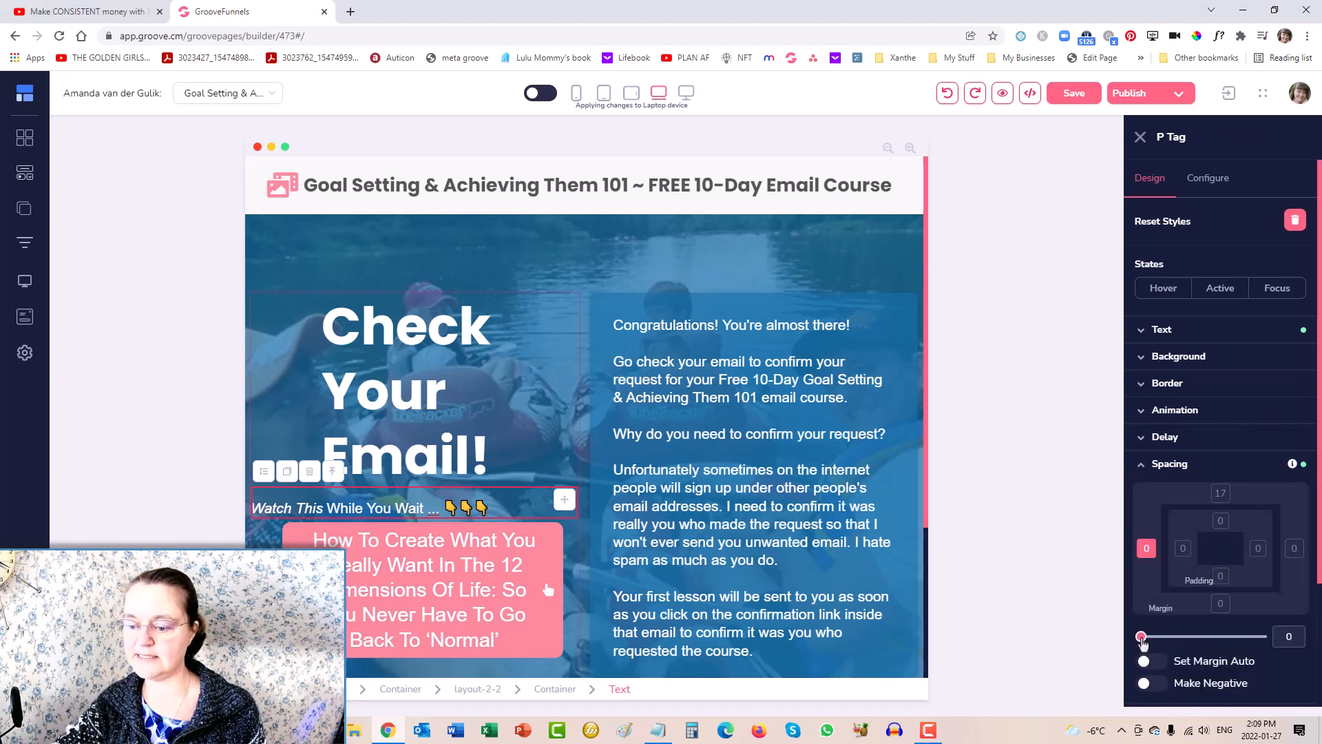
drag(1143, 639, 1149, 638)
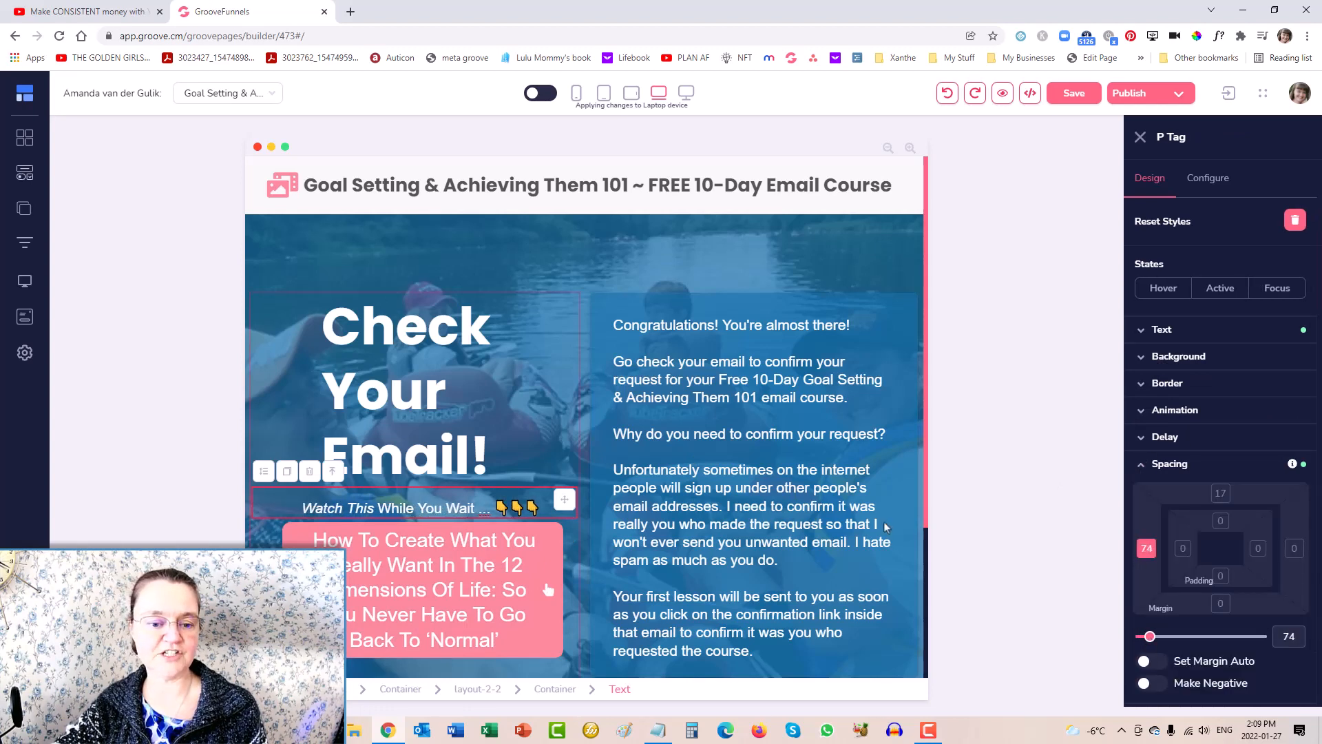
click(861, 241)
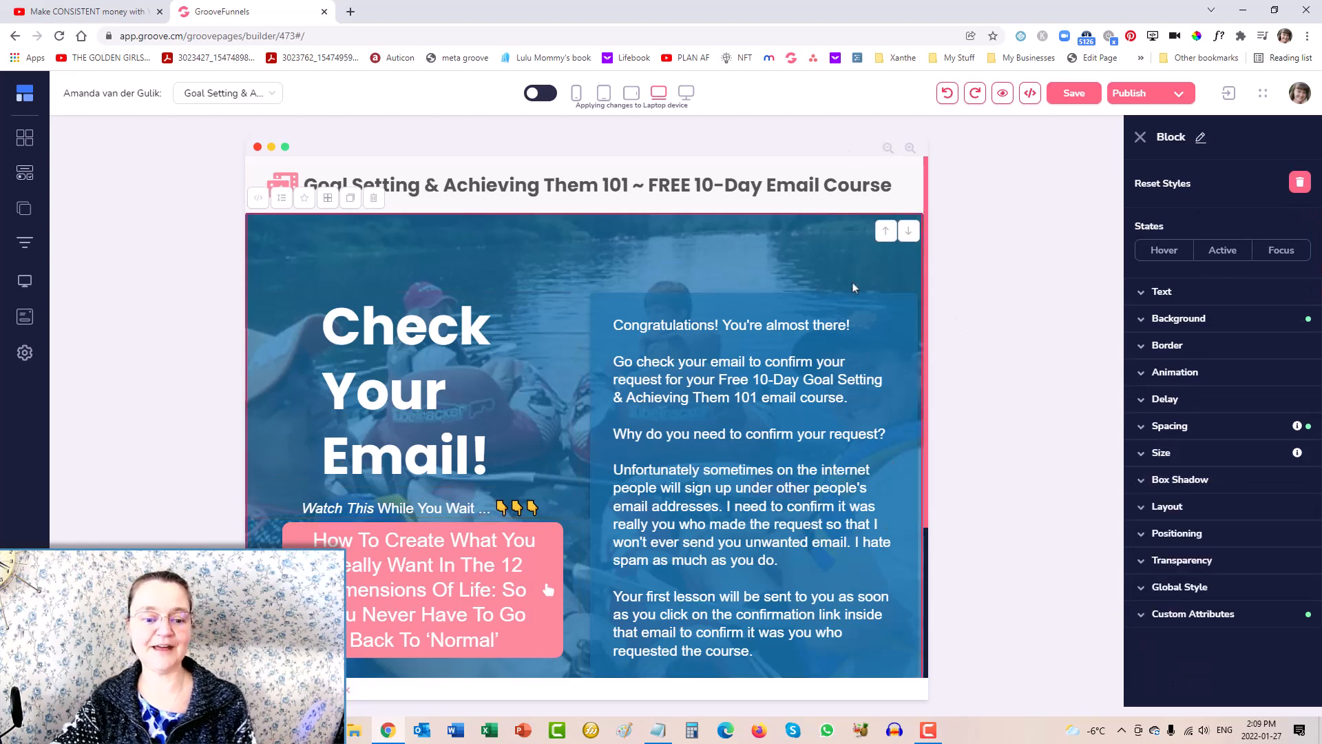
Set the text size of the whole "Congratulations! You're almost there!" text block to 18
scroll(814, 348, down, 3)
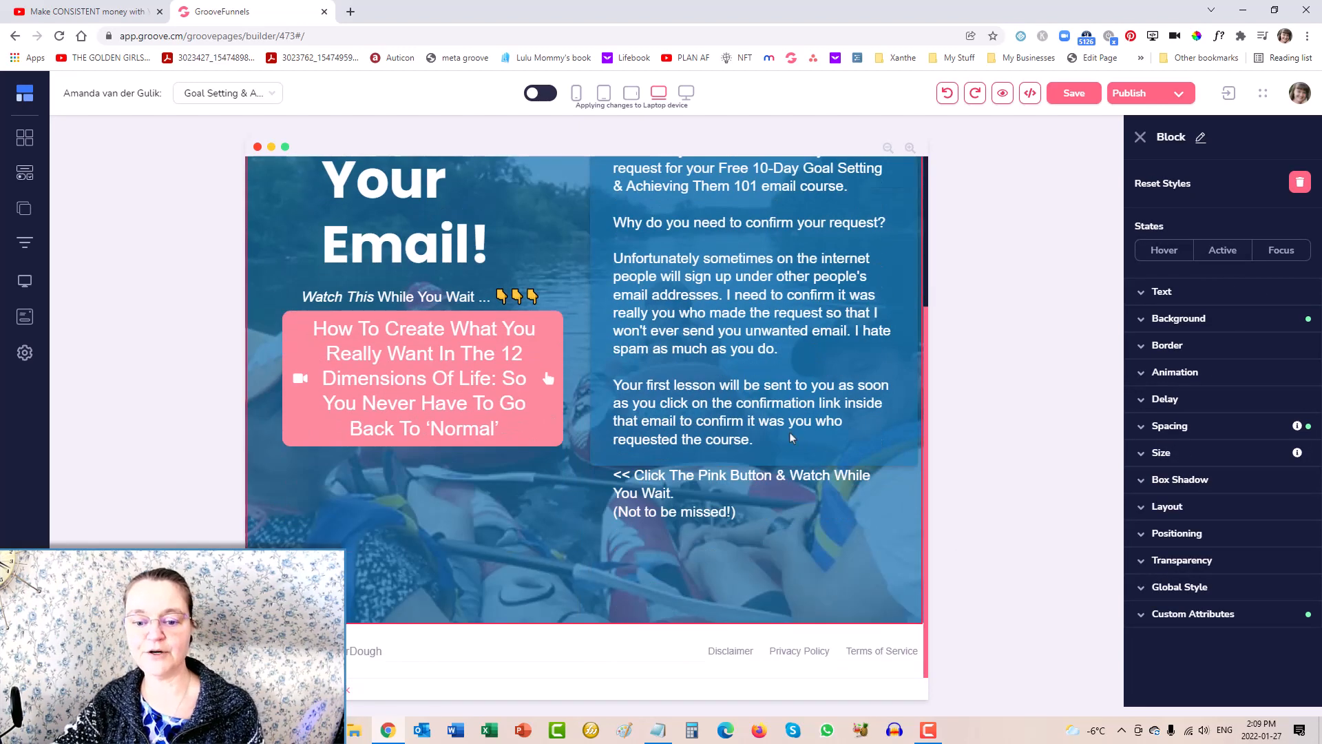
scroll(799, 475, up, 3)
scroll(726, 310, down, 3)
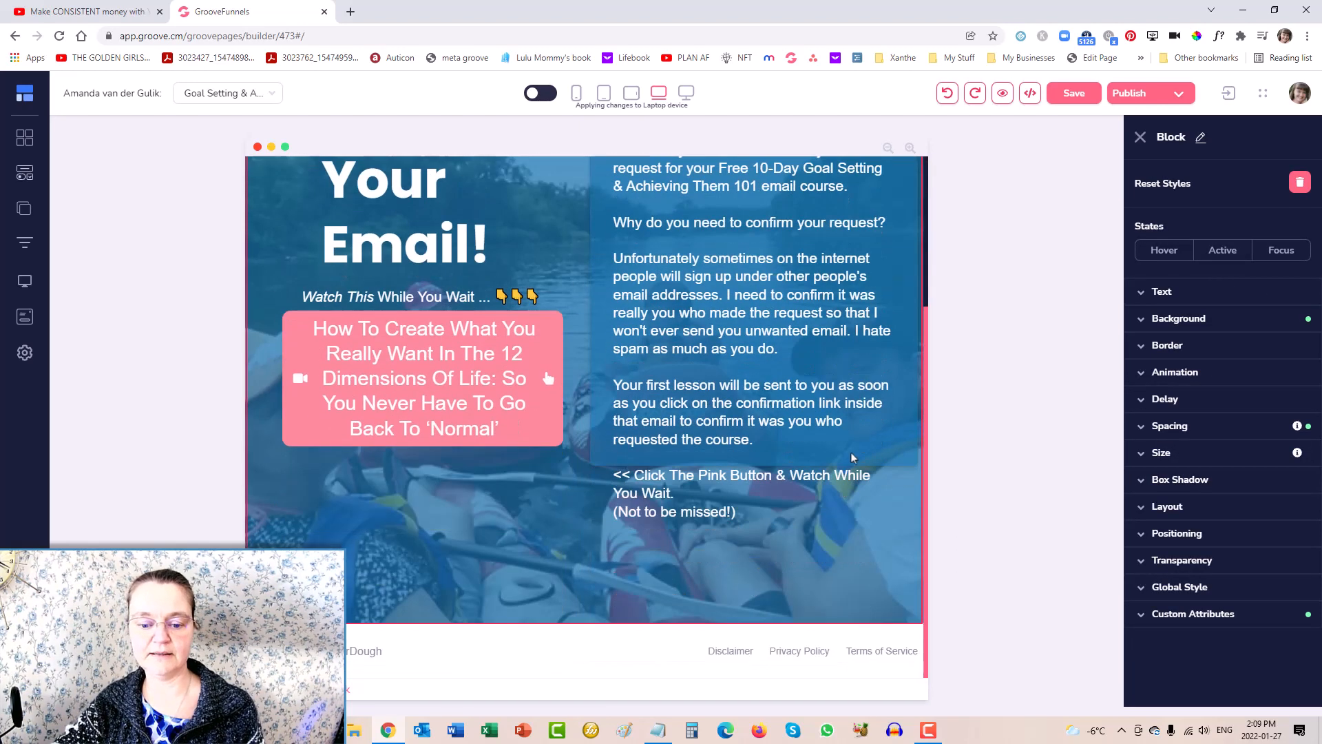
scroll(893, 463, up, 3)
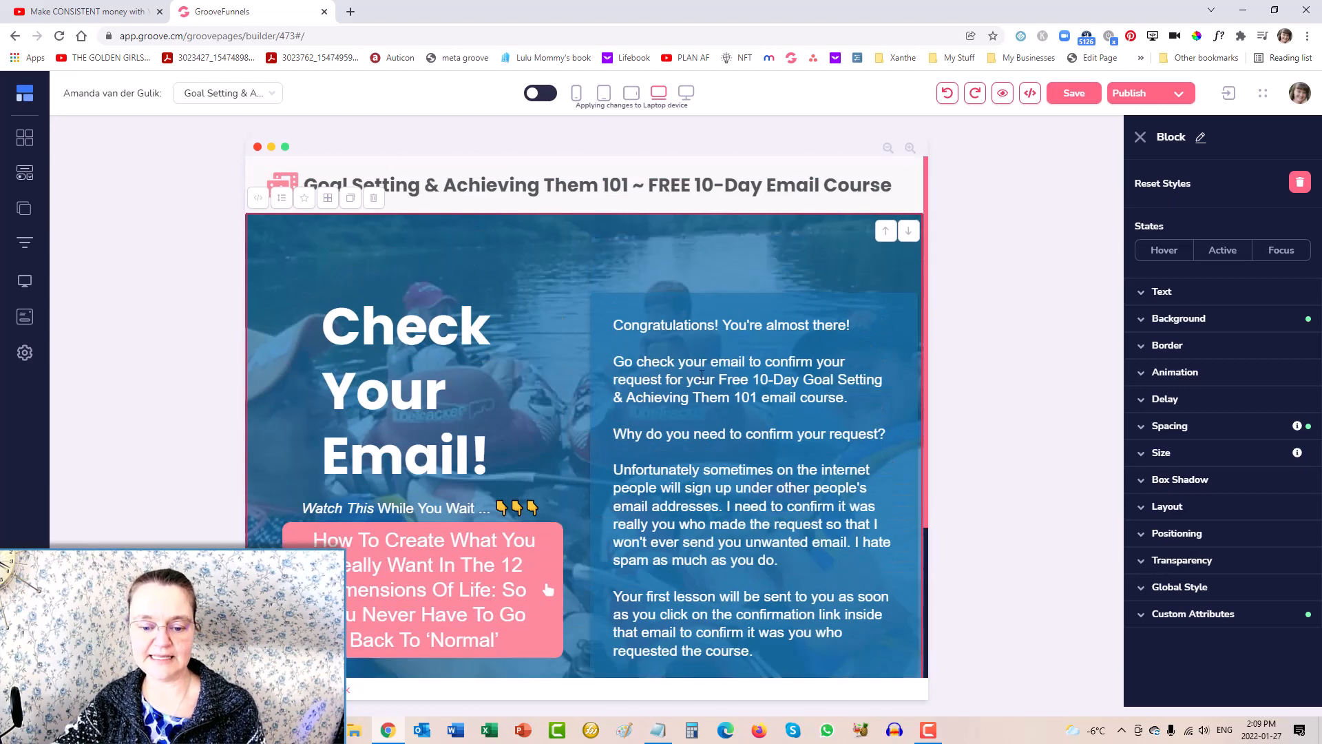
click(687, 362)
key(ctrl+a)
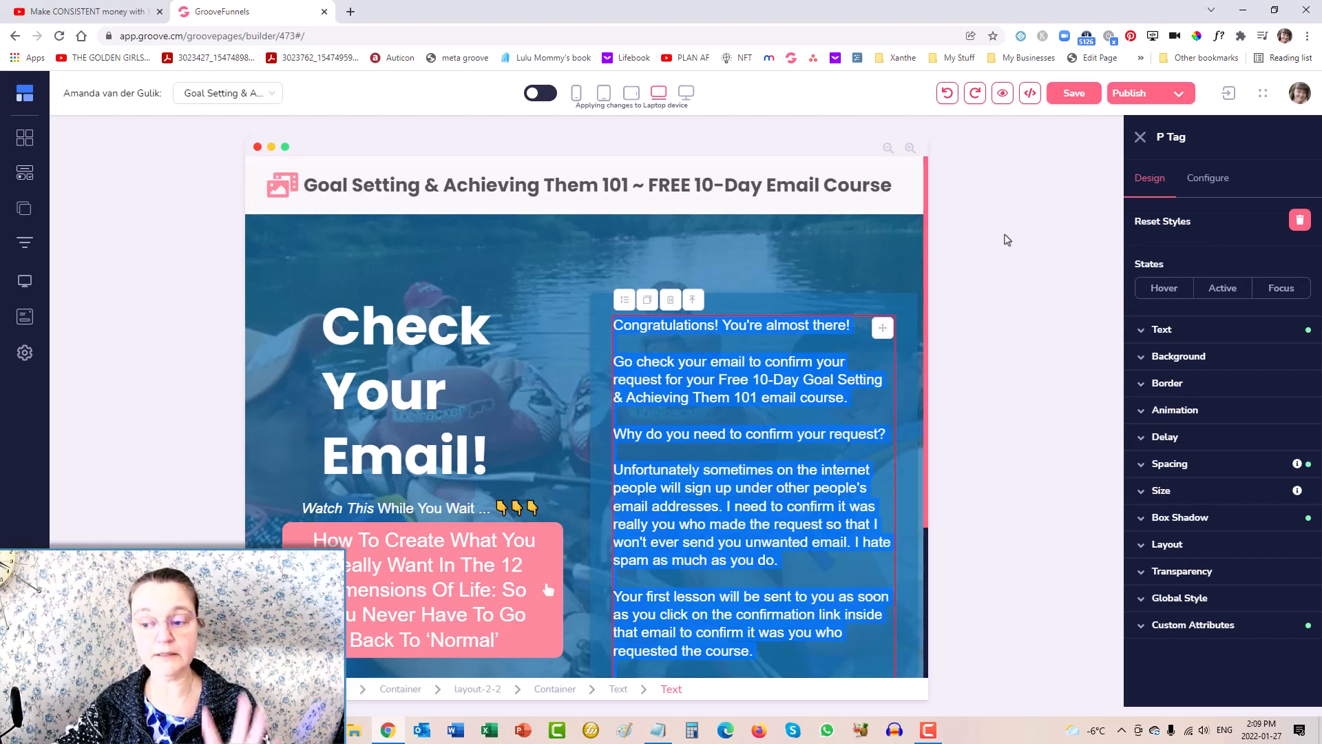
click(1146, 330)
drag(1165, 498, 1162, 500)
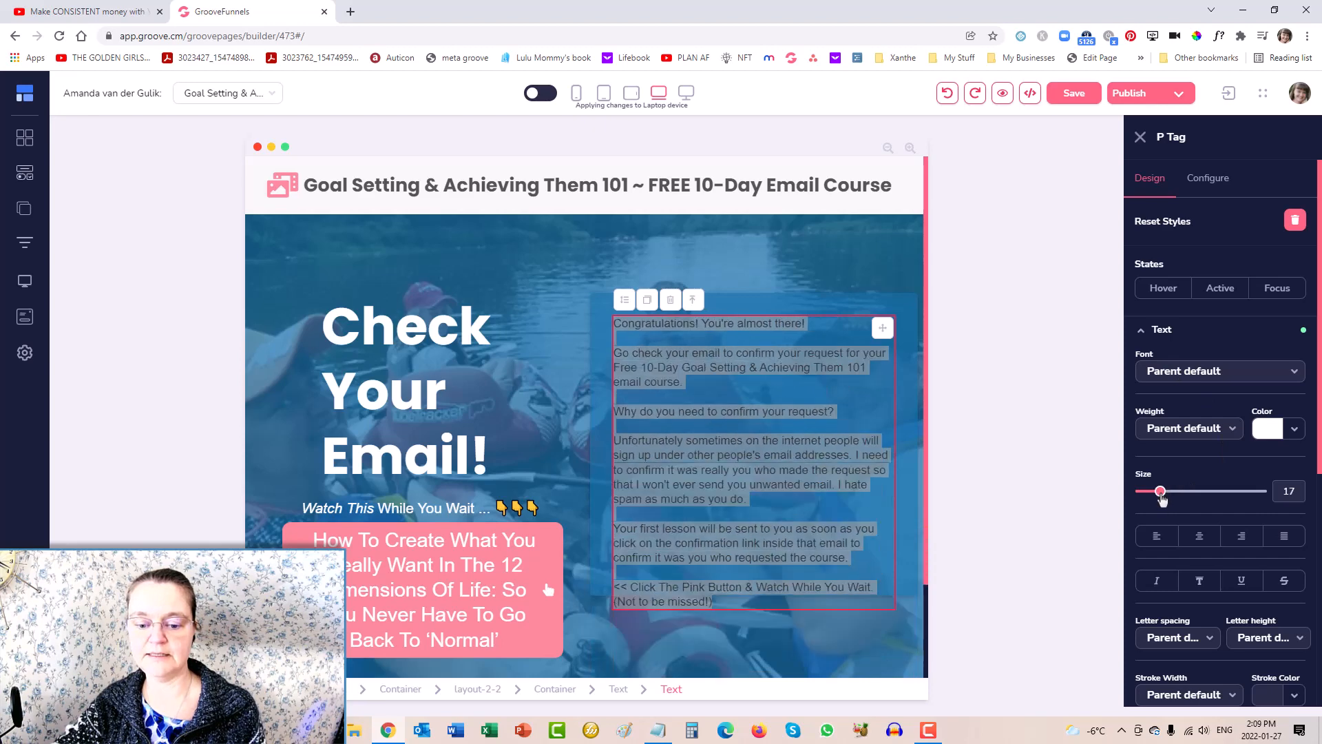
drag(1282, 489, 1309, 492)
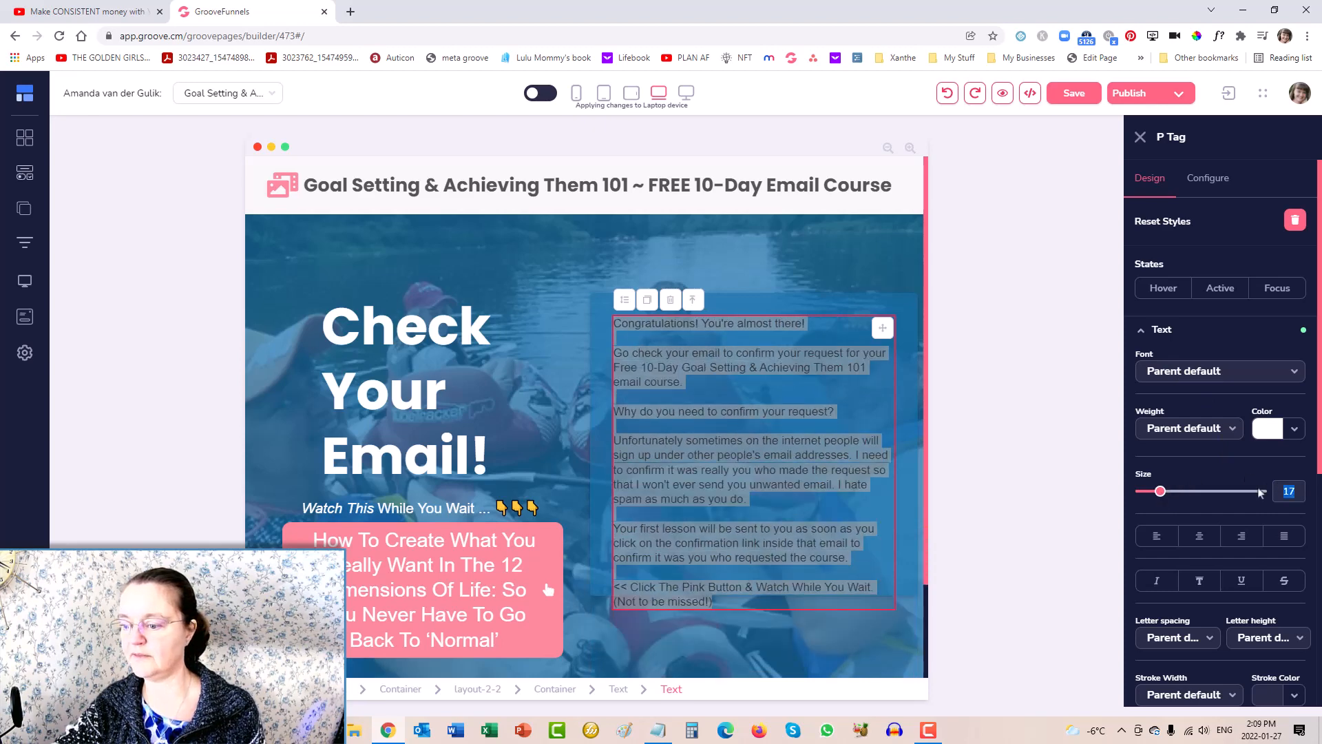
text(20)
double_click(1283, 492)
text(18)
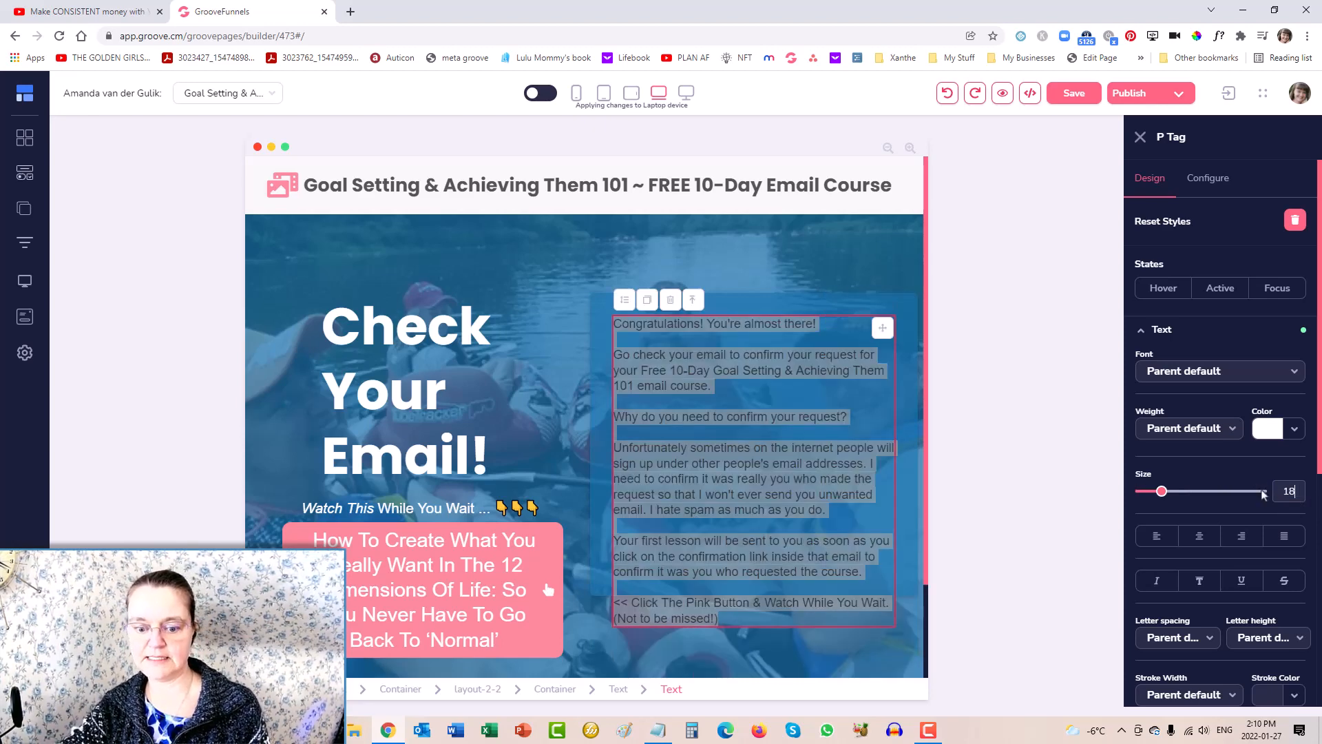
Set the bottom margin of the blue container around the confirmation text to 114
click(910, 306)
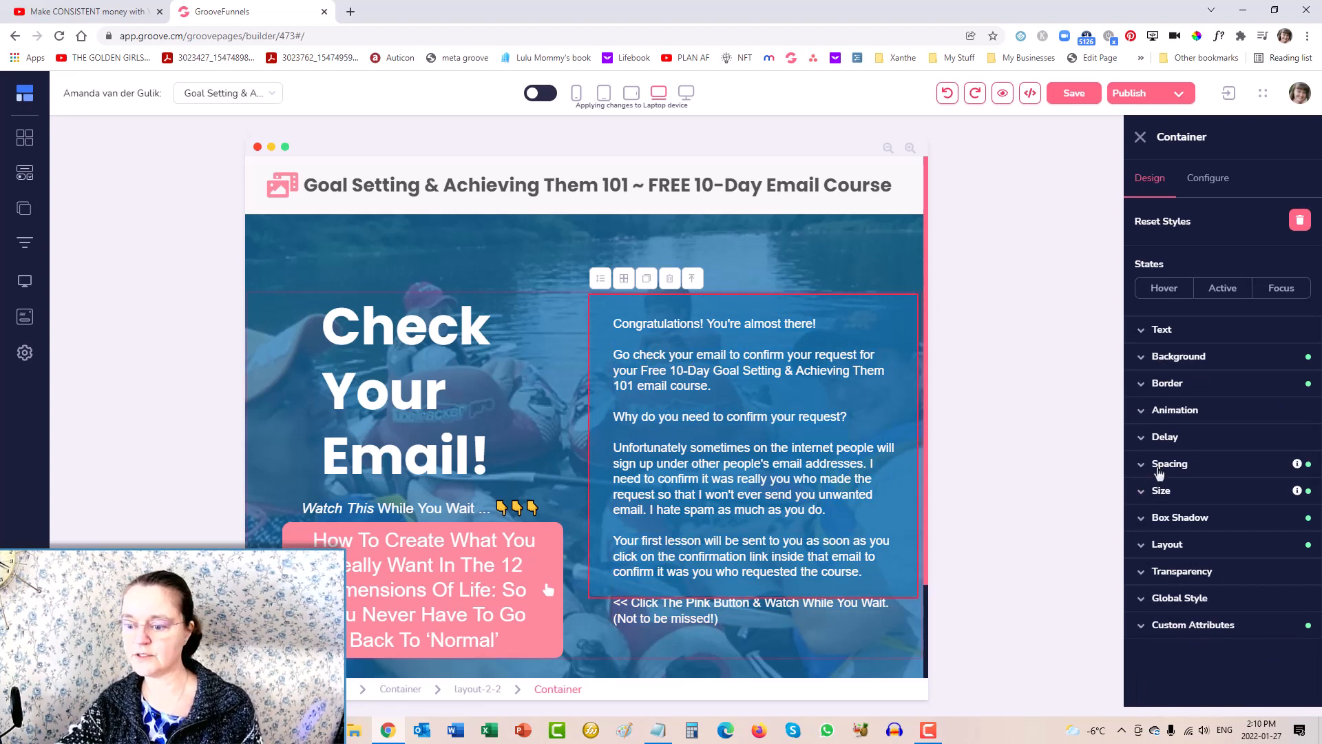
click(1144, 469)
click(1220, 604)
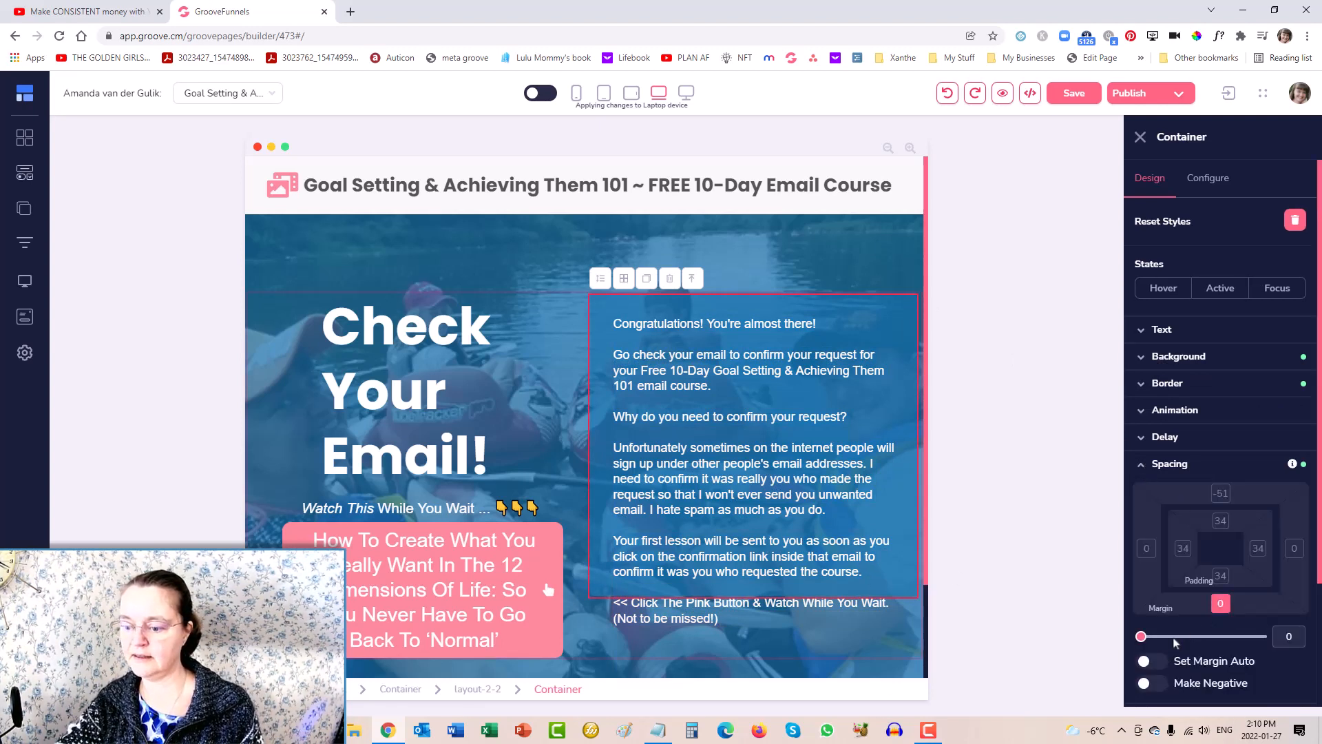
drag(1141, 636, 1156, 642)
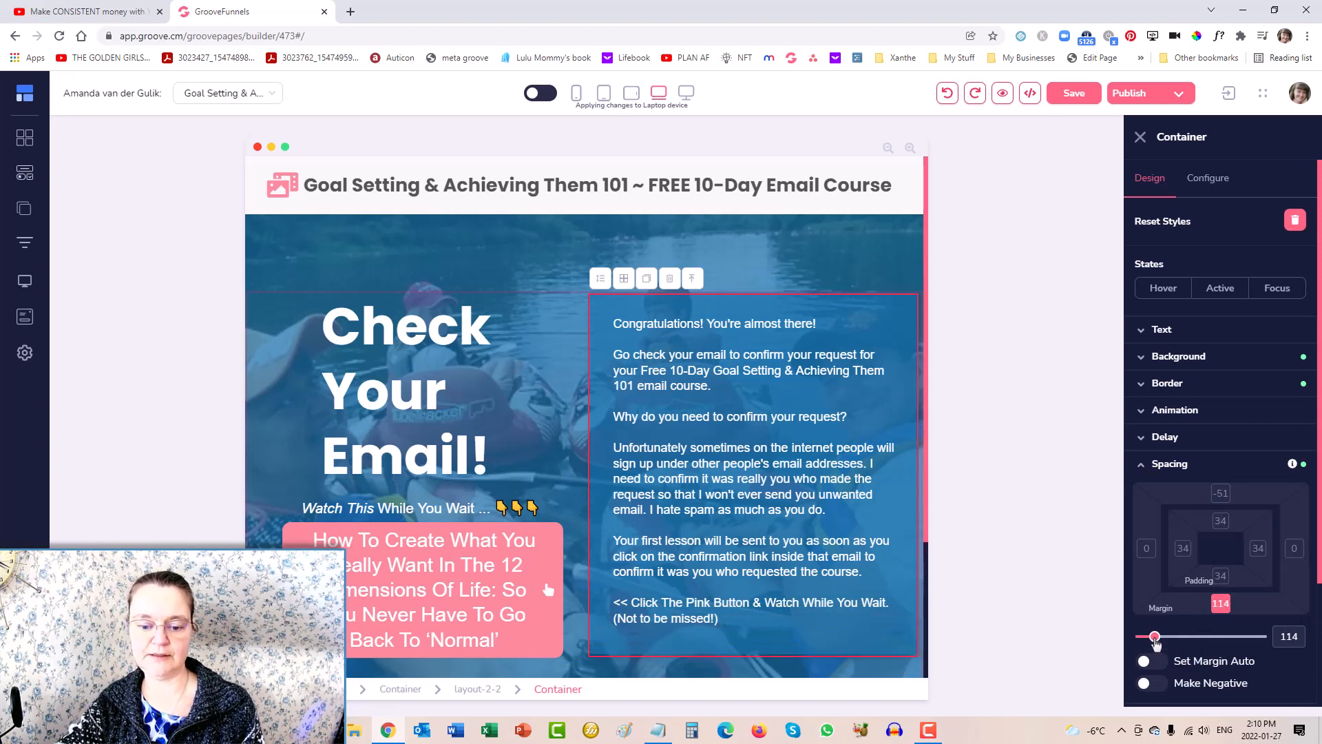
Set the text size of the whole confirmation text block to 18.5
click(700, 471)
key(ctrl+a)
click(1148, 338)
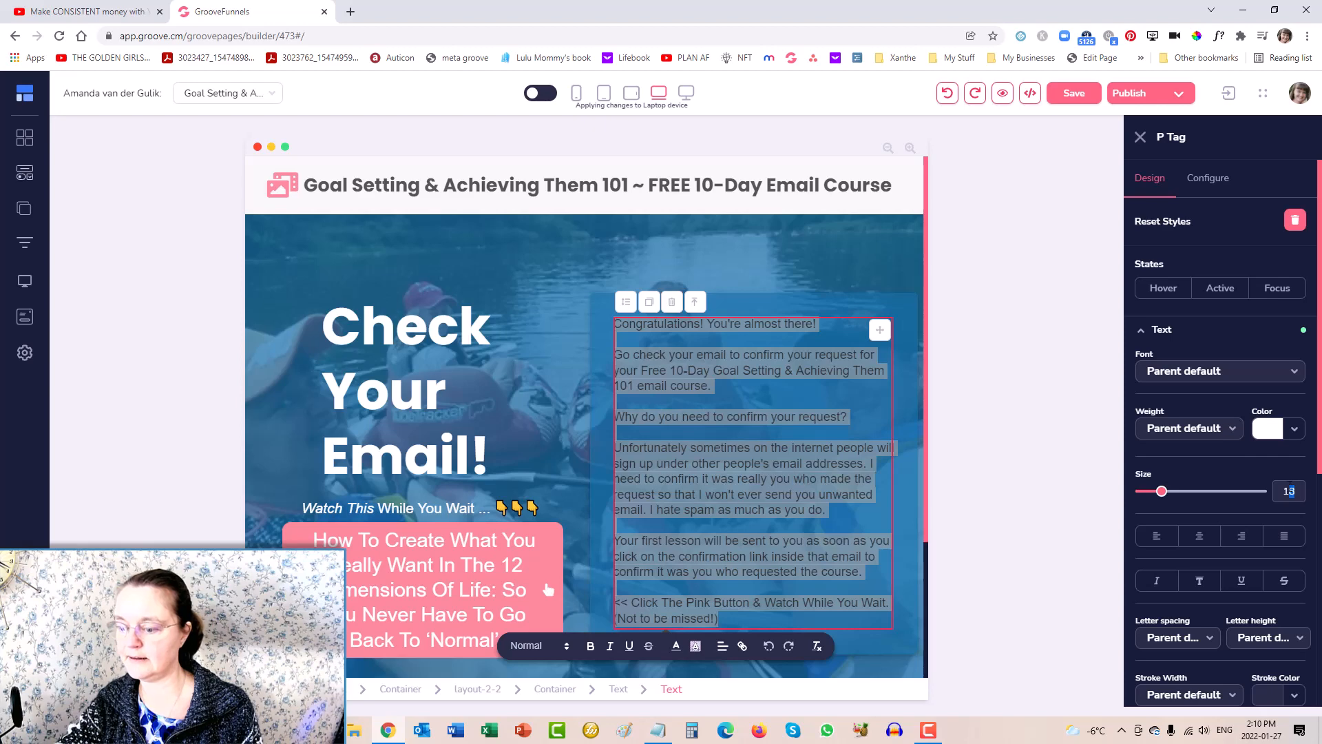
text(9)
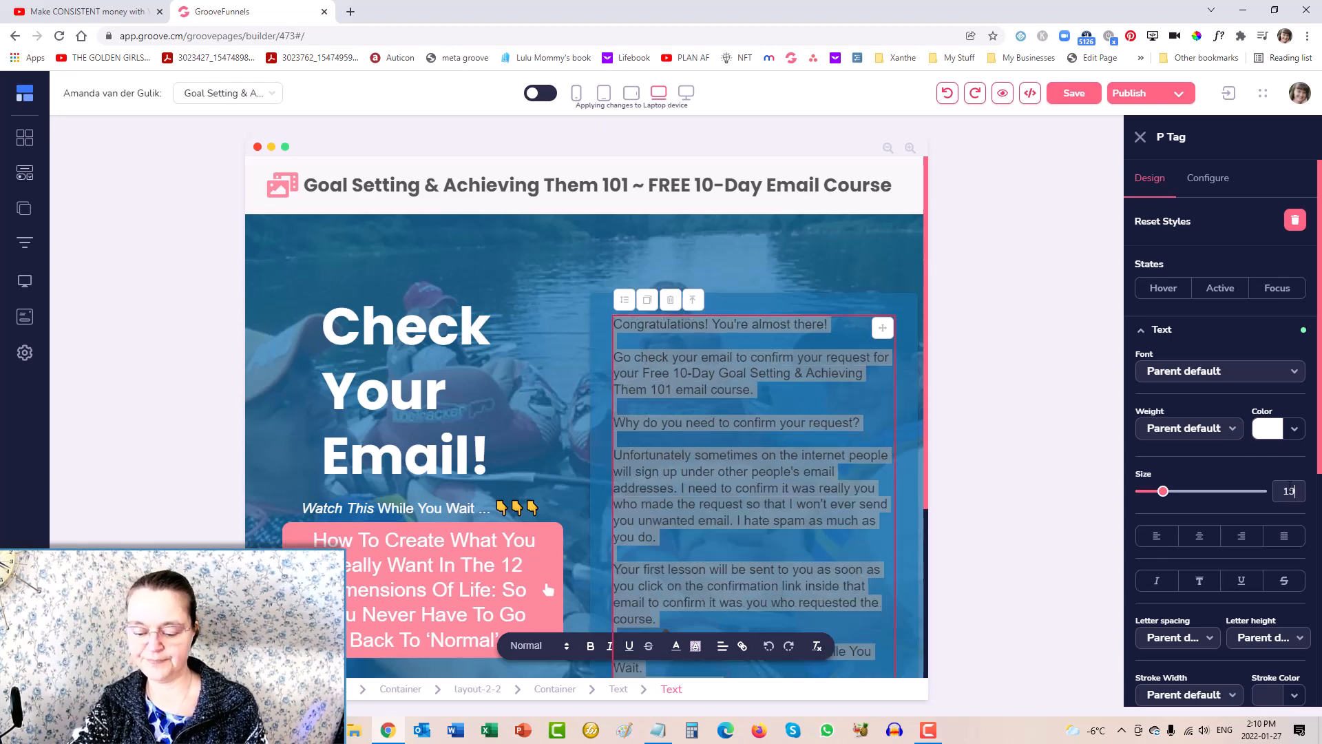
key(BackSpace)
text(8.5)
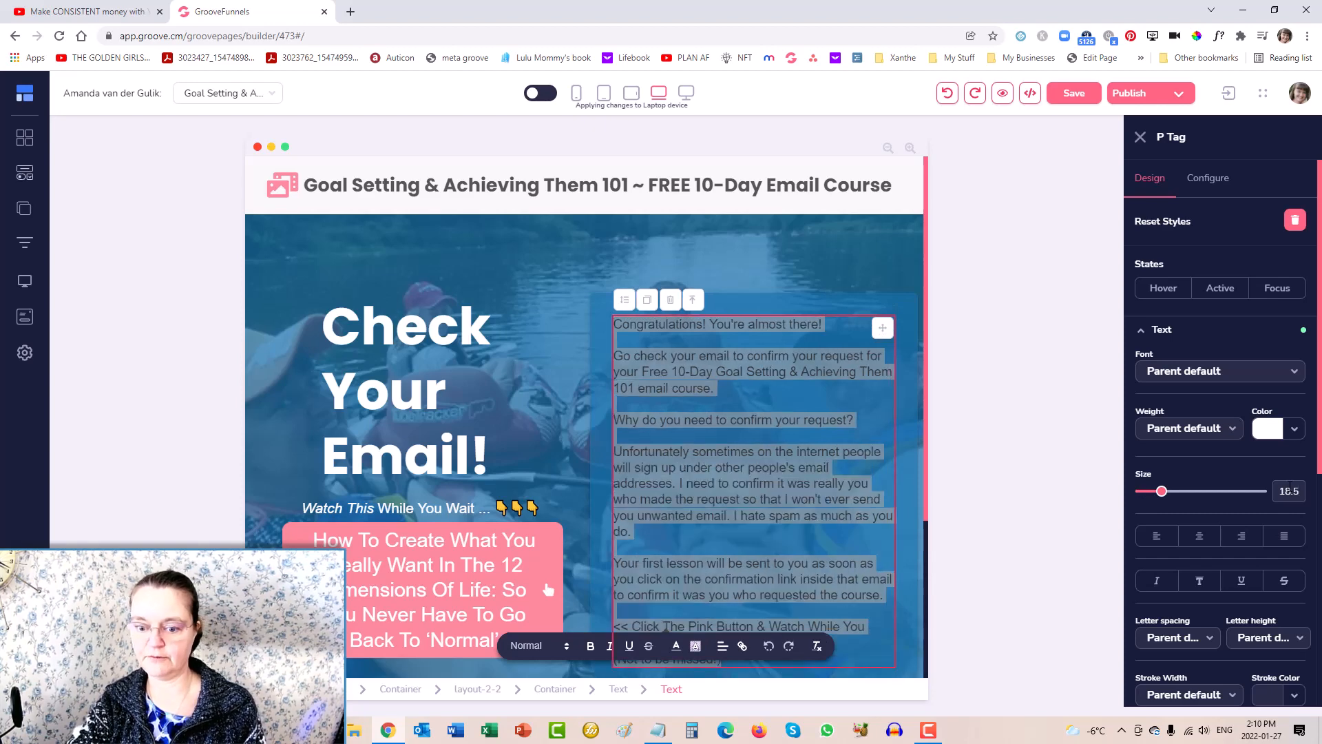
click(810, 238)
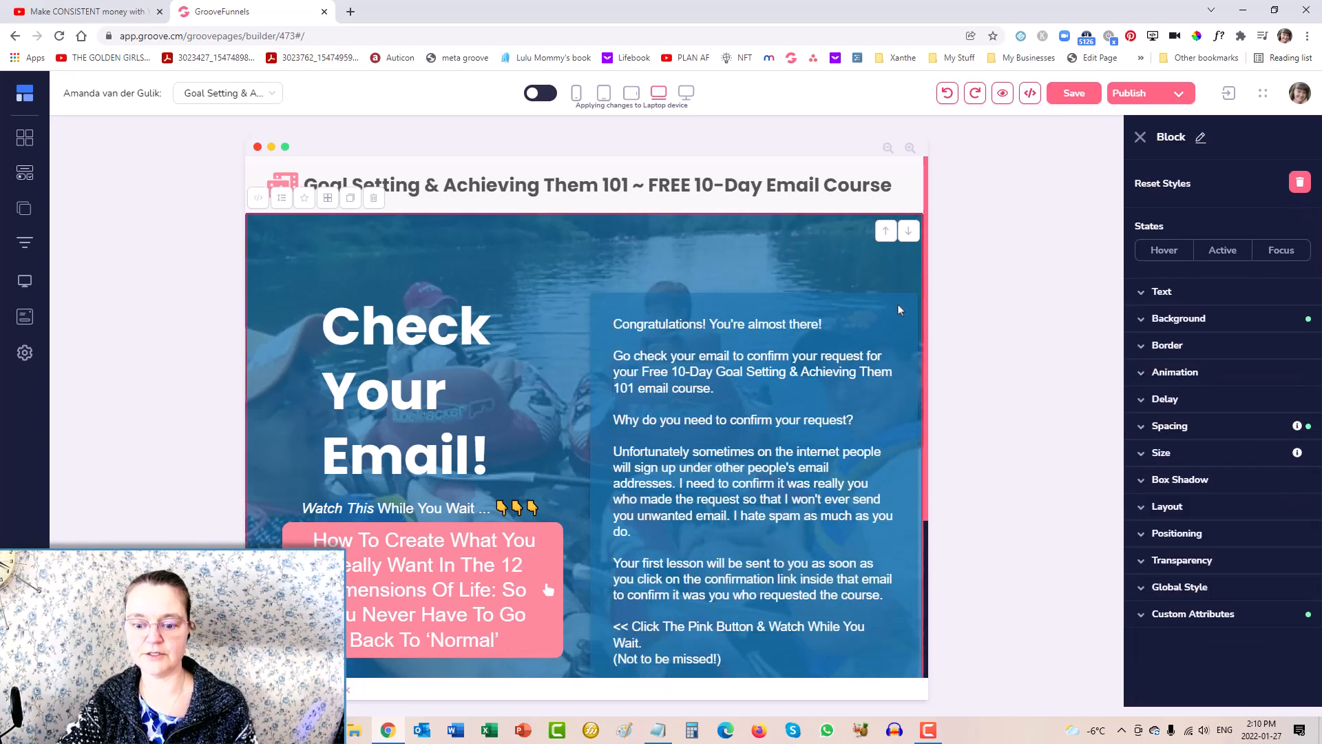
Give the confirmation text block a negative right margin of -17 inside its blue container
scroll(897, 307, down, 2)
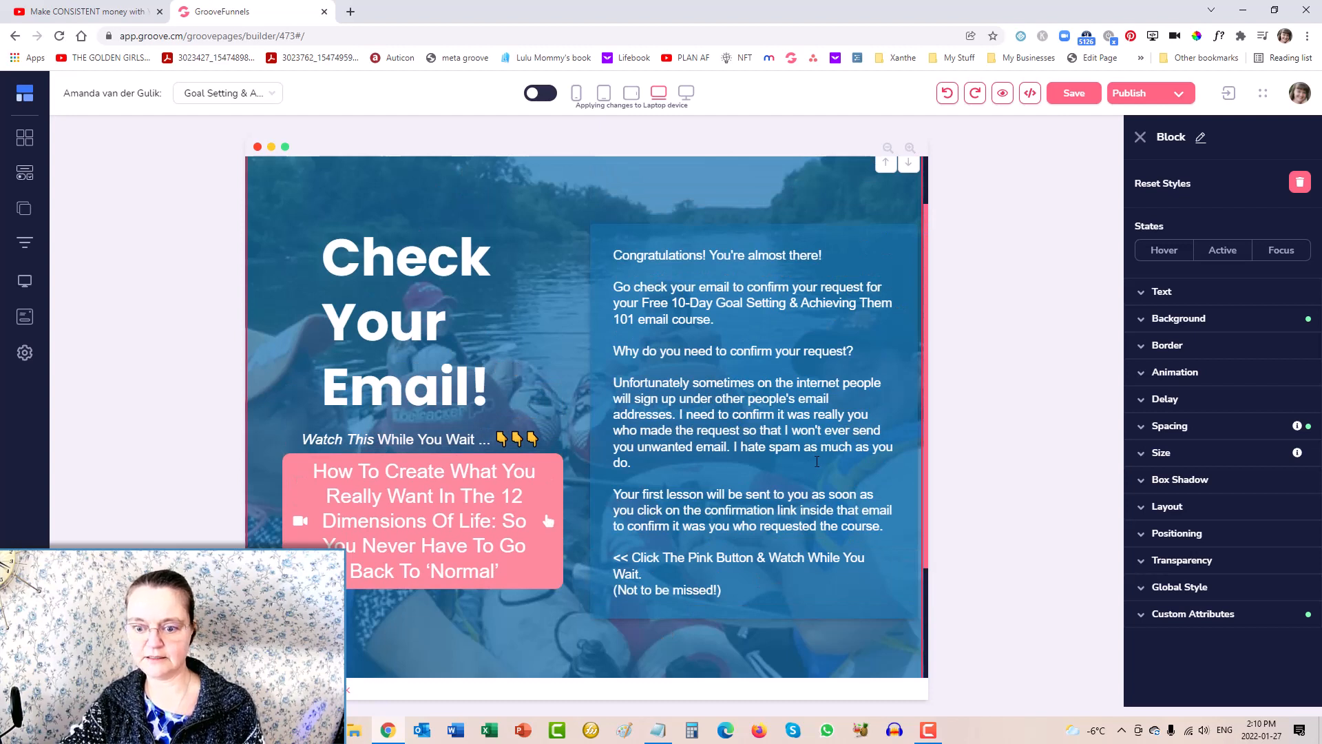
click(805, 443)
click(1142, 467)
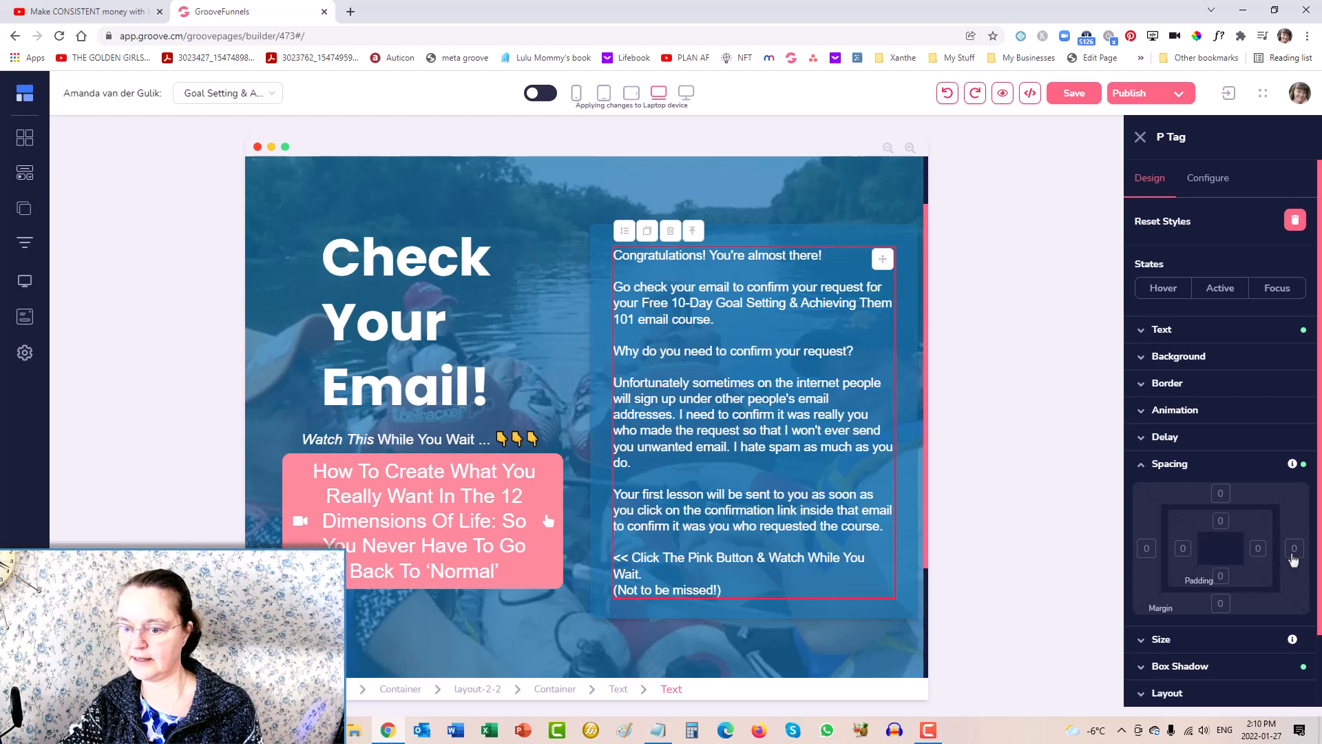
click(1294, 549)
drag(1141, 637, 1140, 637)
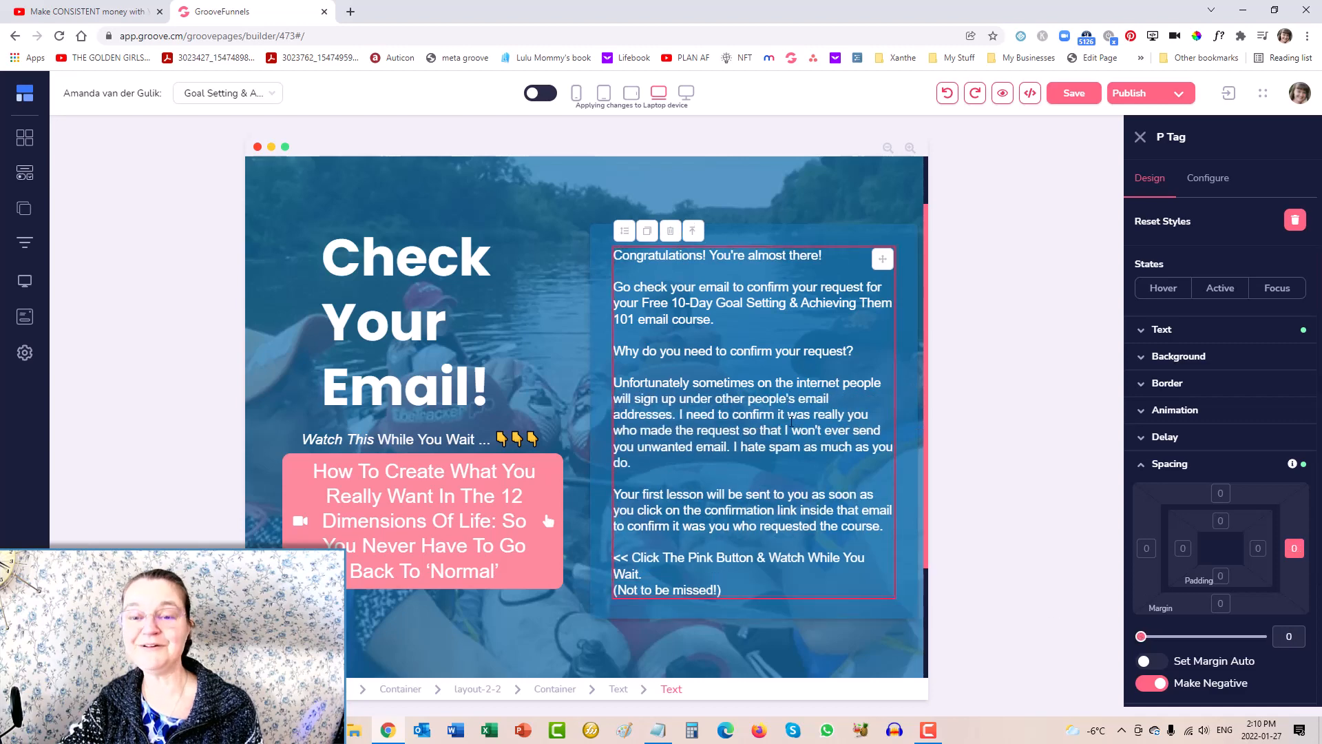
click(737, 378)
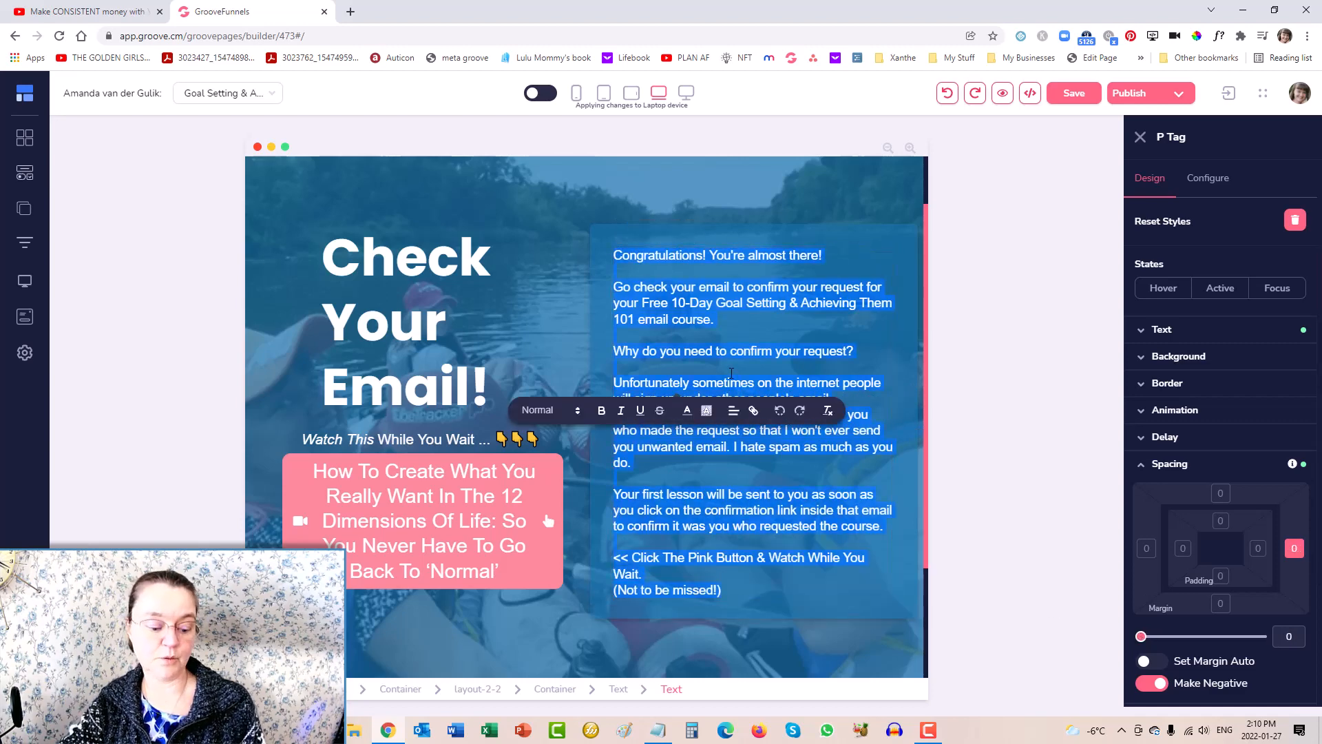
key(ctrl+a)
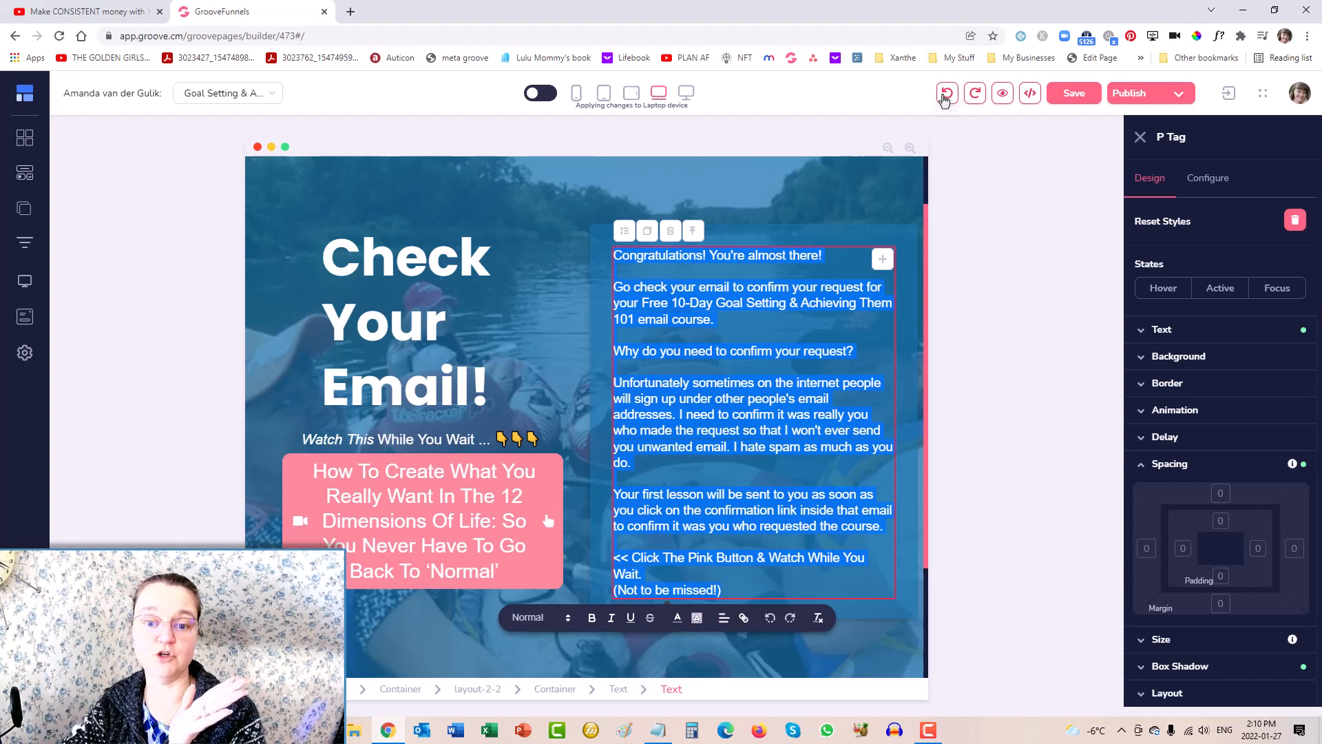
click(1293, 551)
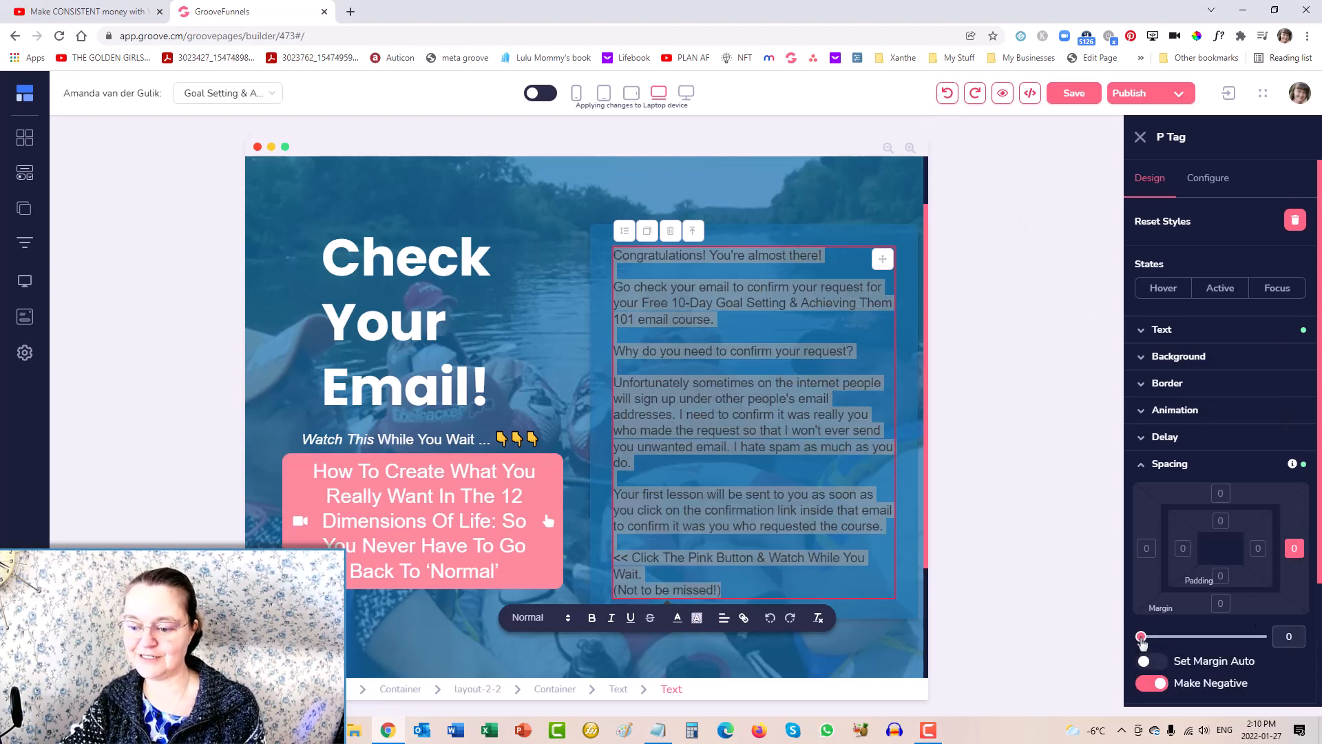
drag(1141, 638, 1145, 636)
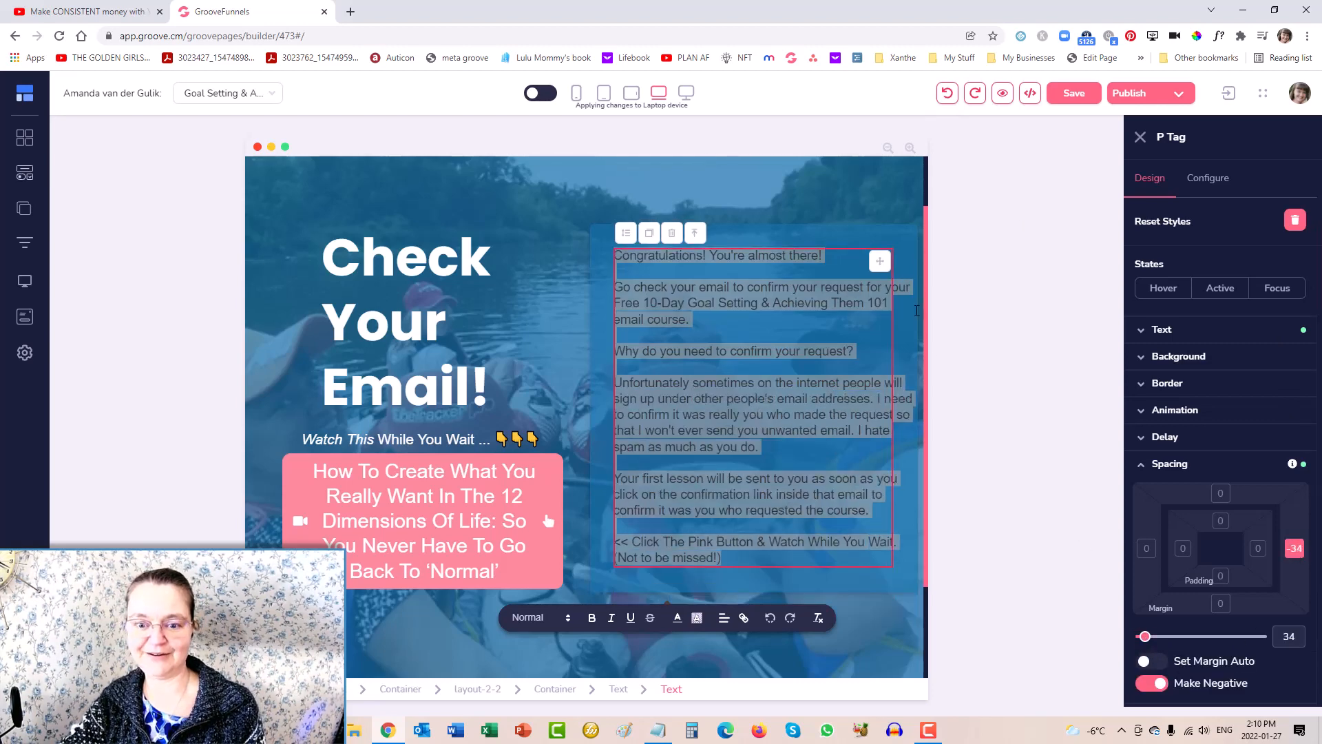
drag(1148, 634, 1146, 639)
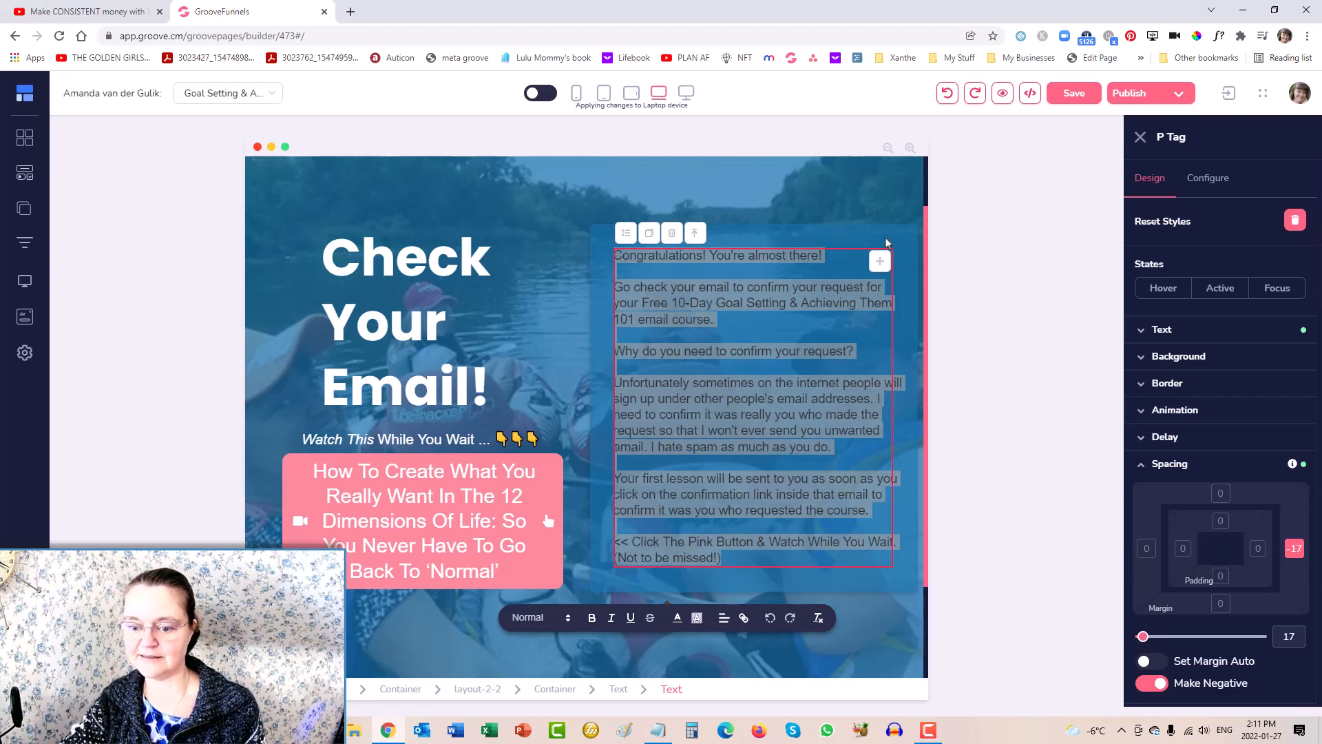
Review the whole Check Your Email section in the laptop layout and save the page
click(904, 483)
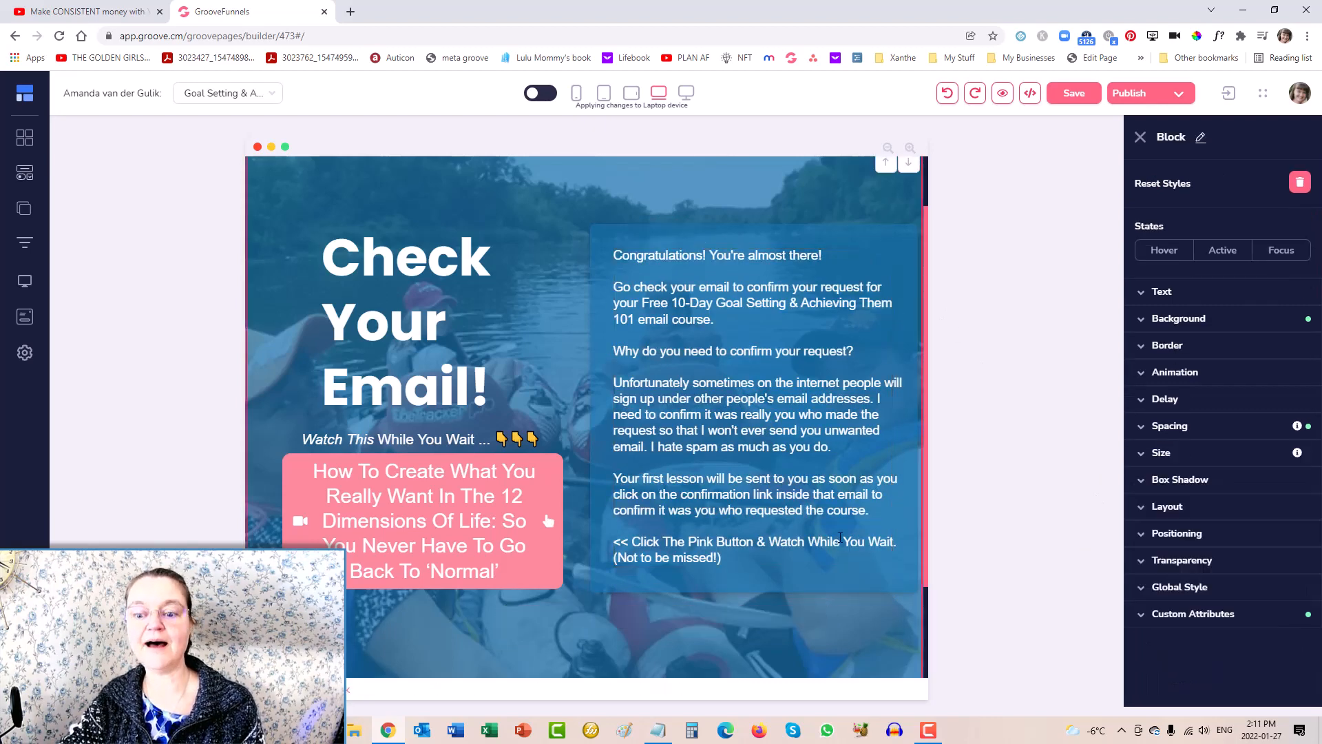
scroll(840, 537, up, 1)
scroll(847, 413, down, 3)
scroll(851, 336, up, 3)
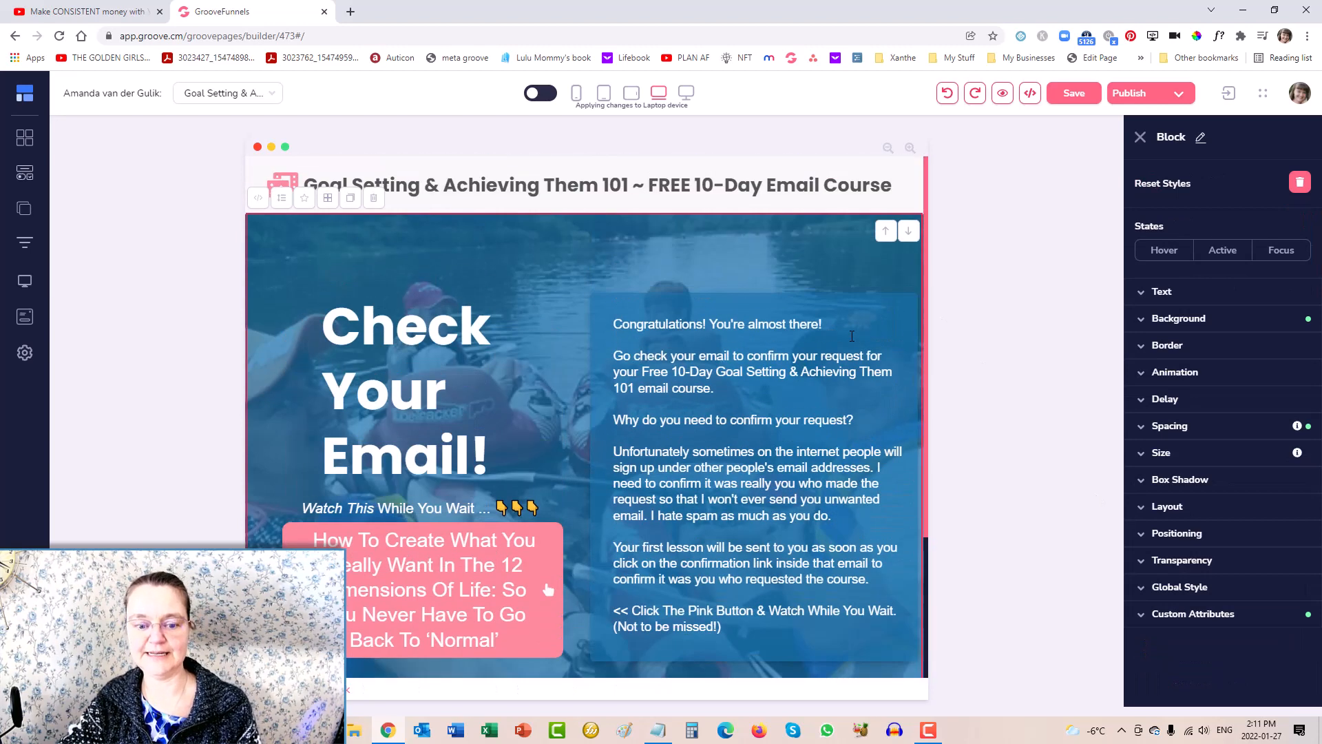
scroll(735, 509, down, 3)
scroll(735, 509, up, 3)
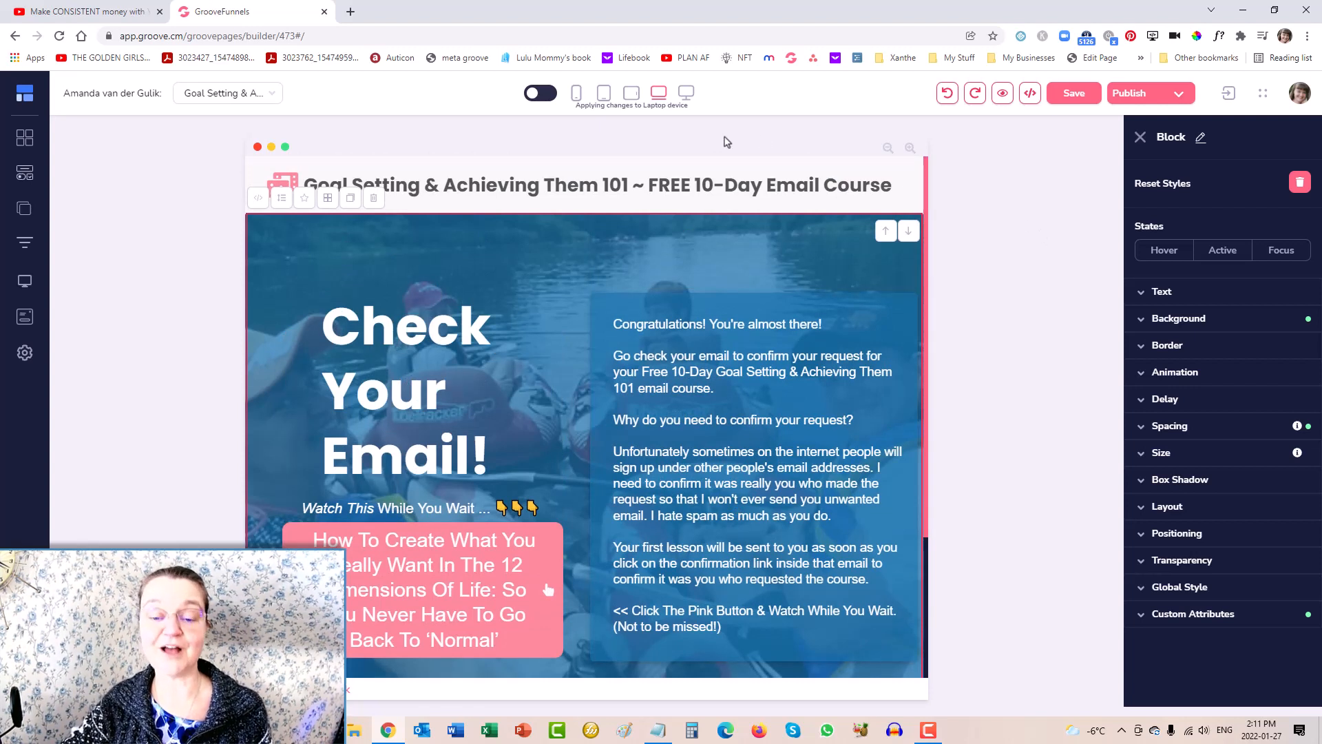
click(1080, 101)
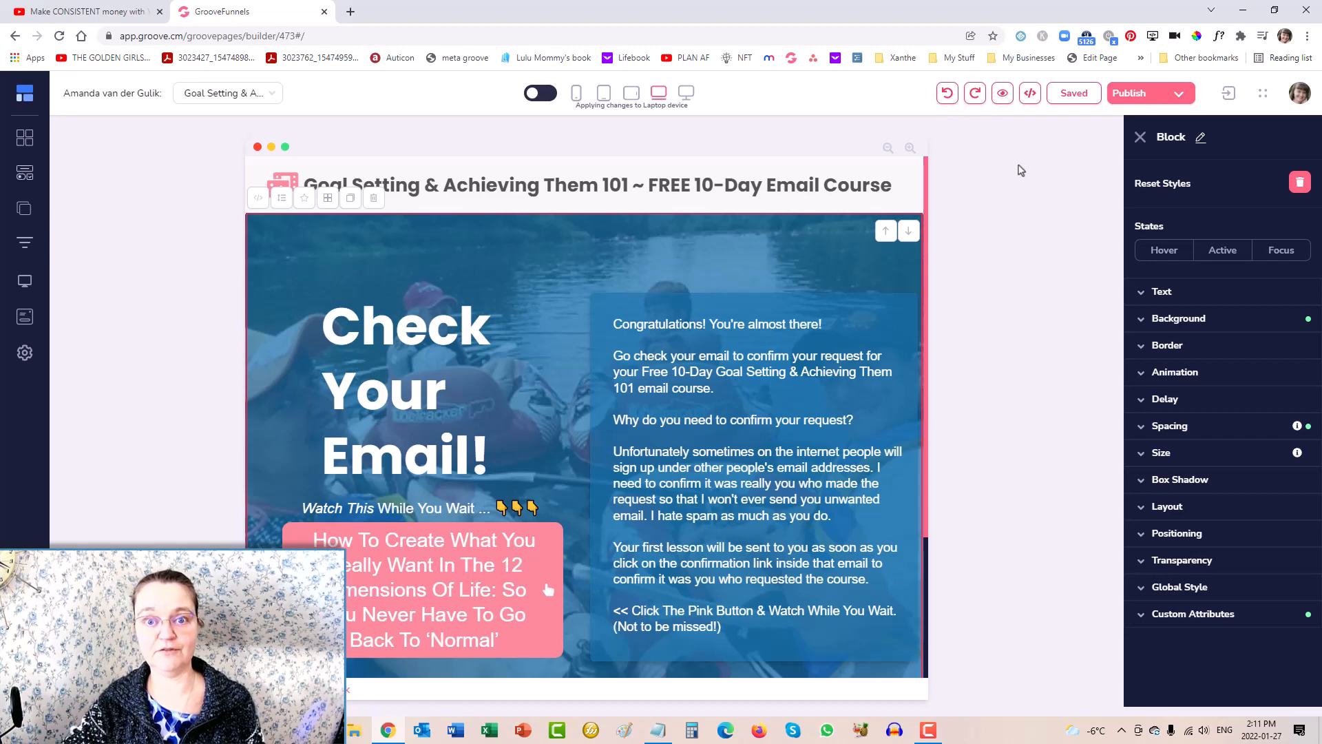
Switch to the Horizontal Tablet layout and set the text size of the "Goal Setting & Achieving Them 101" header title to 20
click(630, 95)
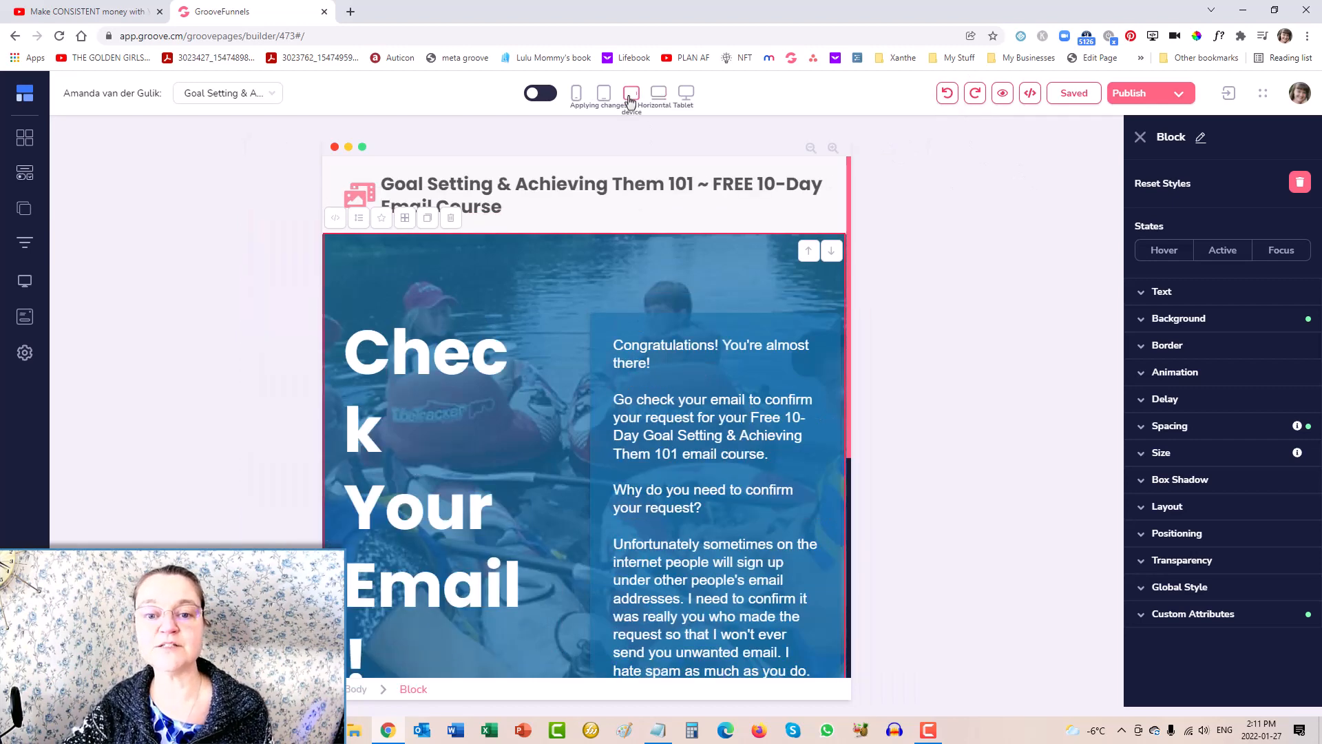
click(604, 182)
click(1141, 329)
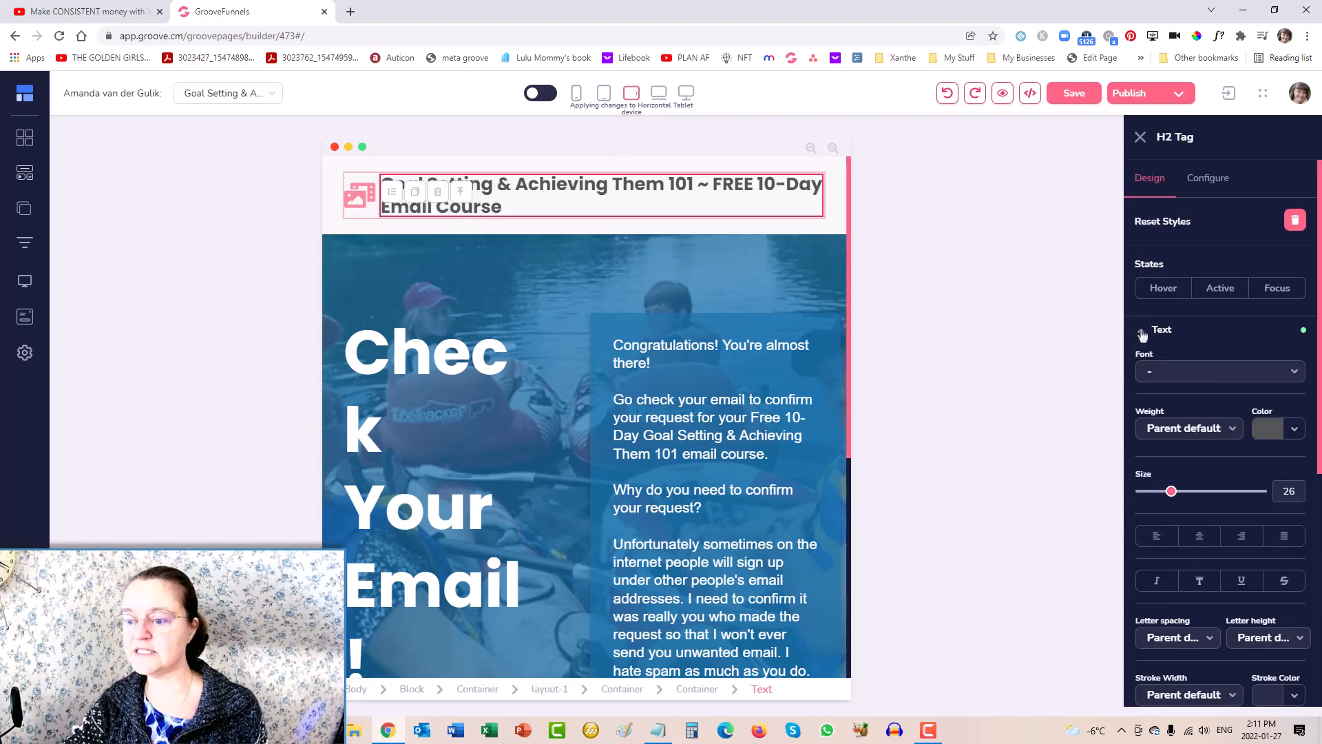
drag(1171, 491, 1163, 492)
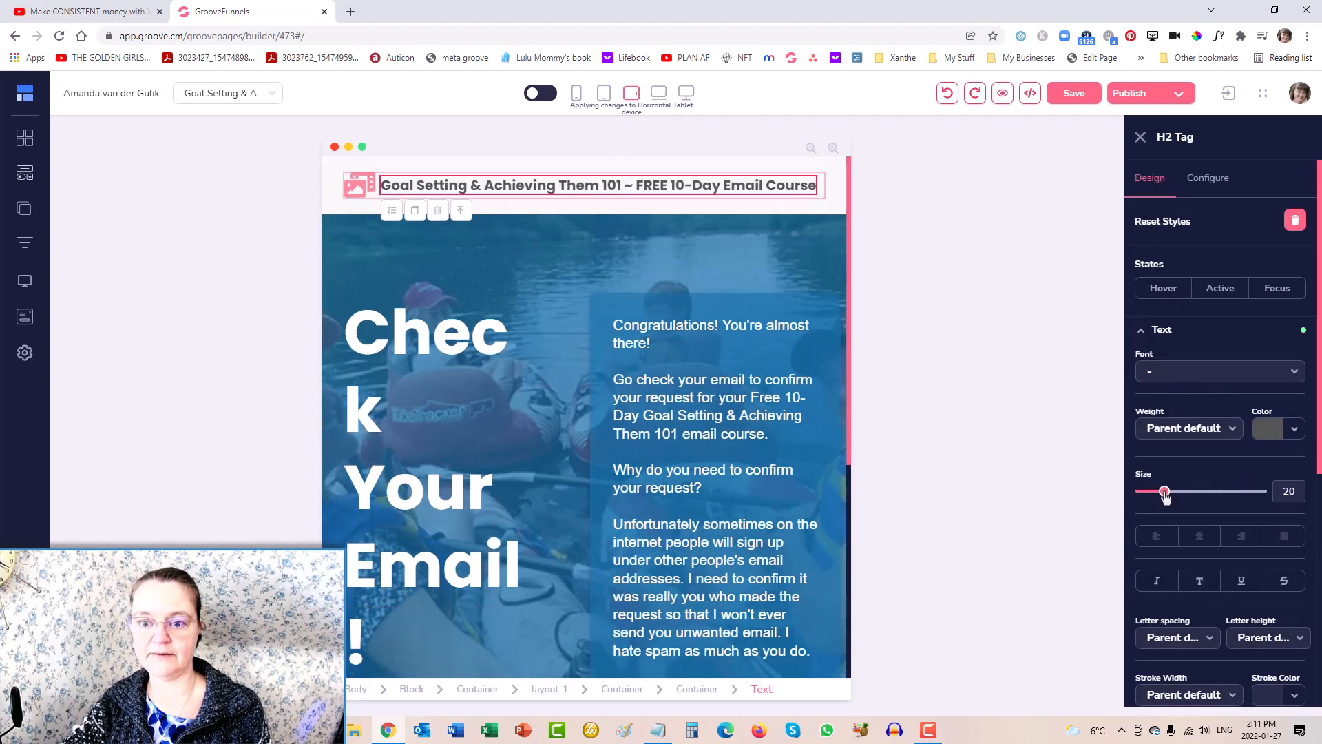
Set the text size of the whole "Check Your Email!" heading to 65
click(454, 342)
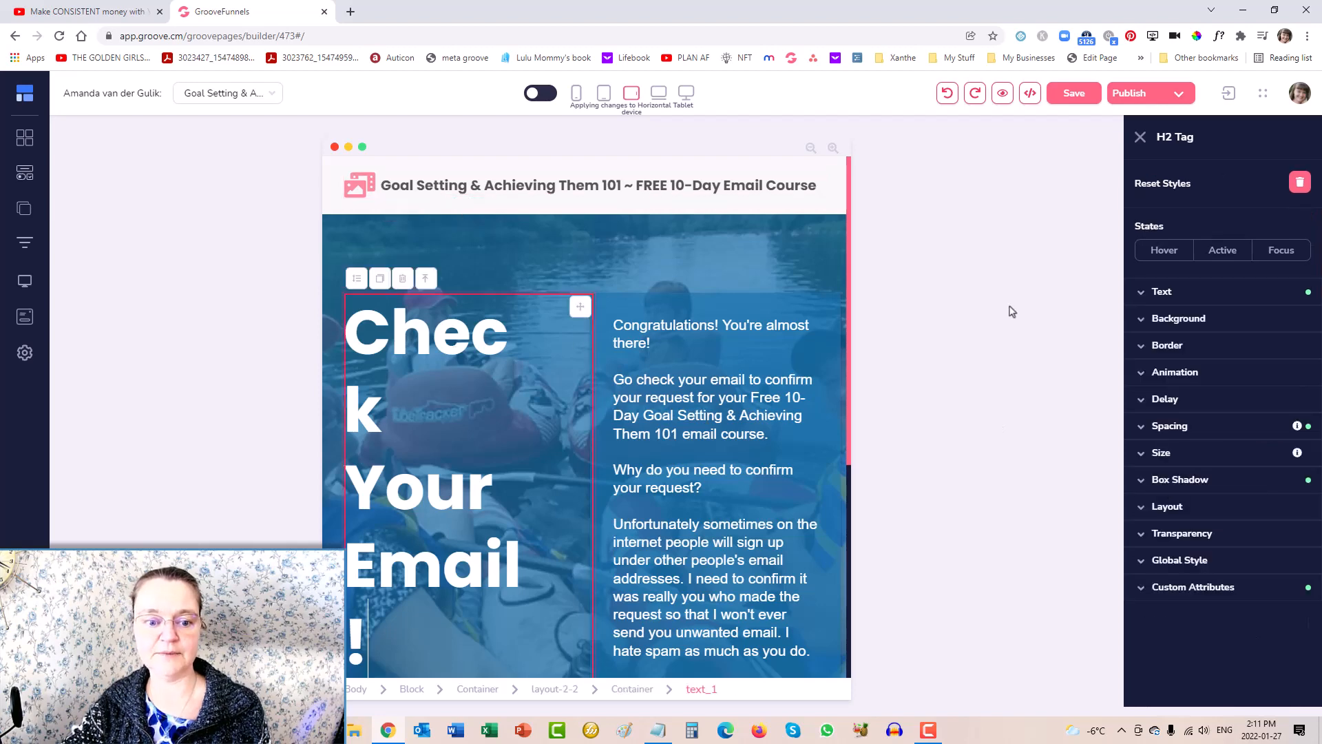
key(ctrl+a)
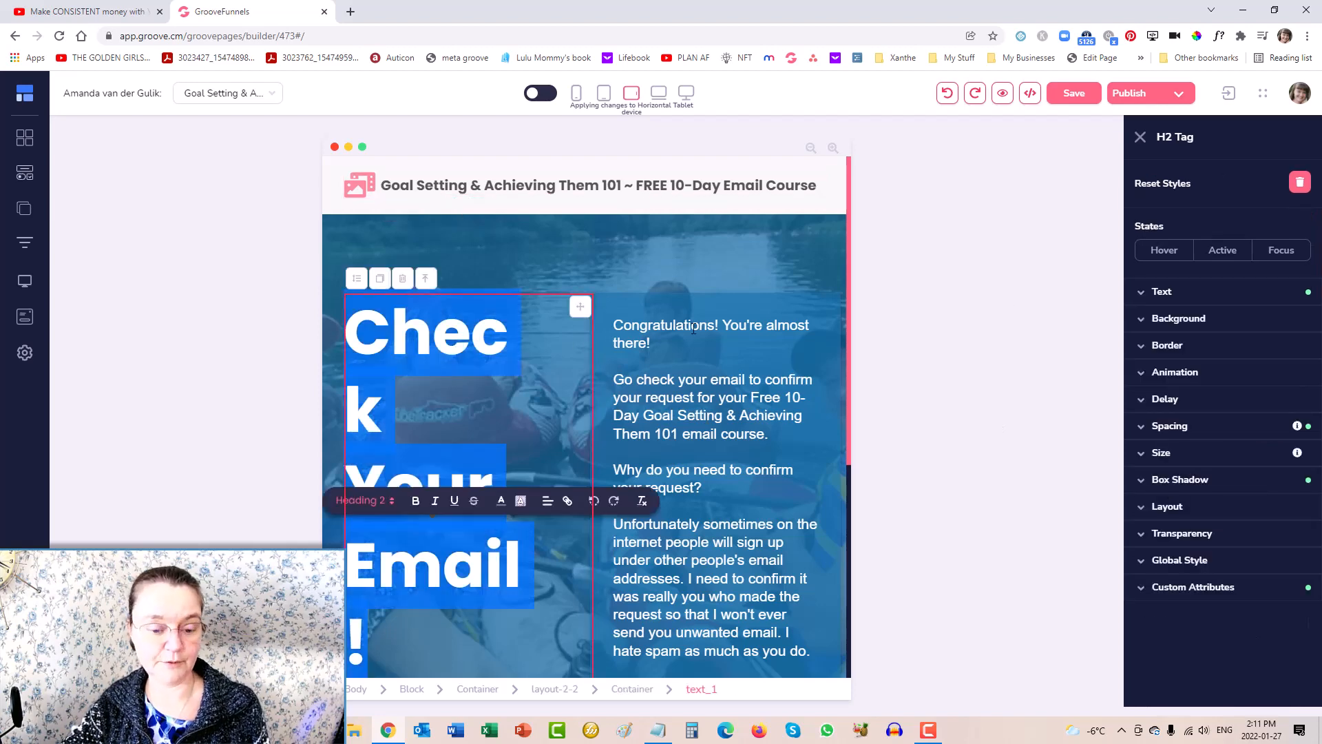
click(1143, 292)
drag(1249, 453, 1221, 458)
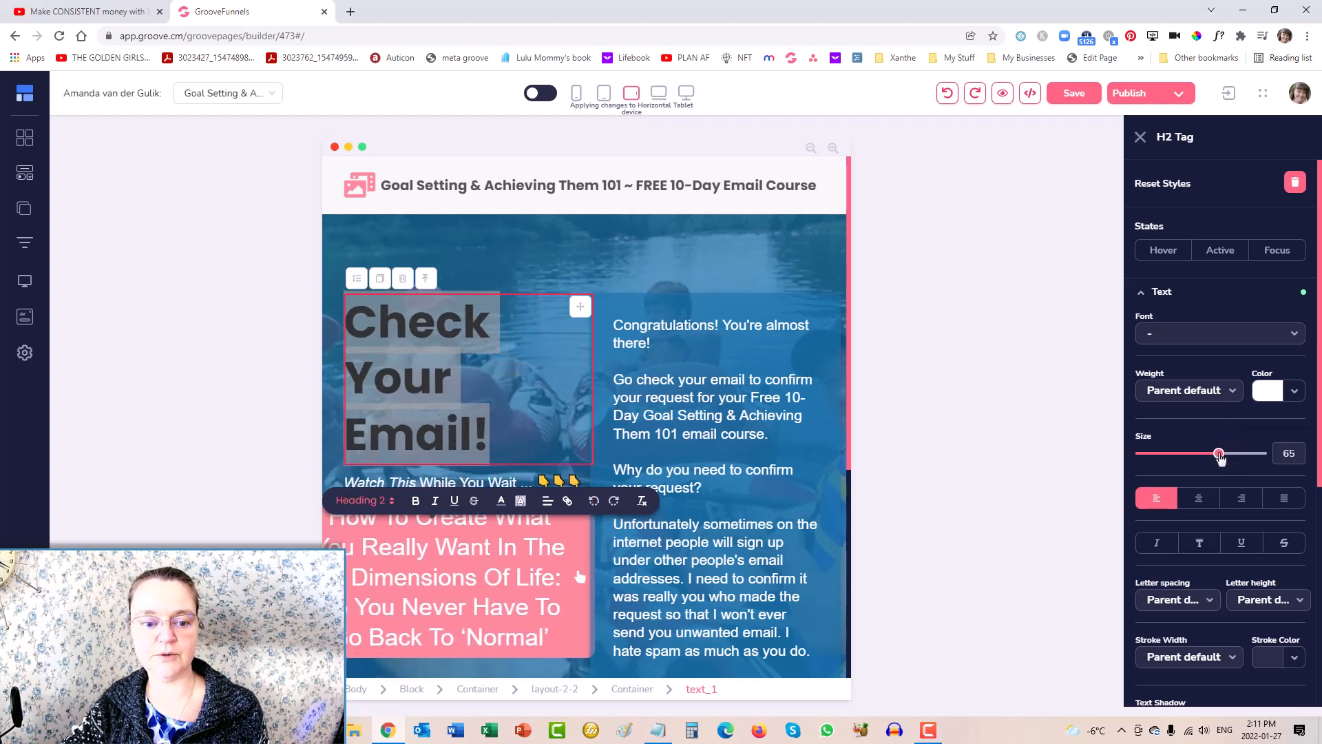
Set the left margin of the "Check Your Email!" heading to 63
click(1140, 295)
click(1143, 427)
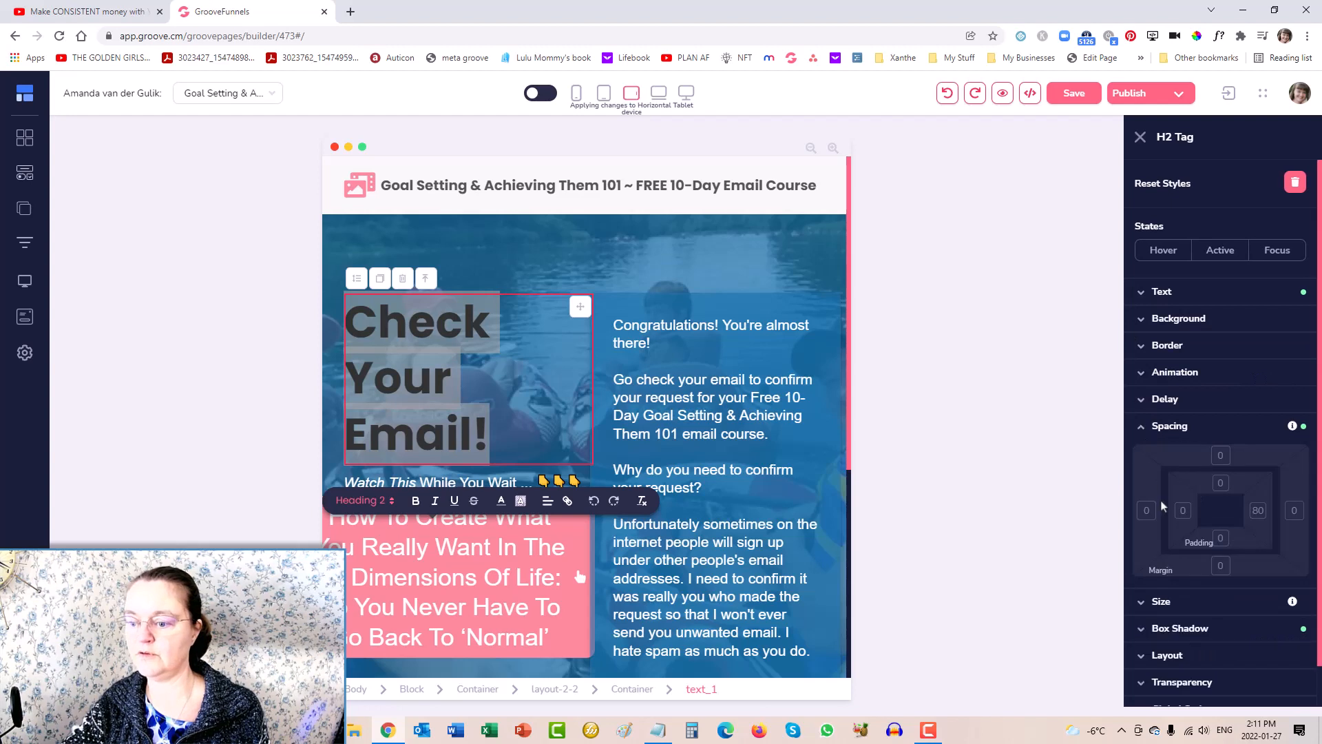
click(1147, 510)
drag(1140, 599, 1149, 598)
click(1149, 644)
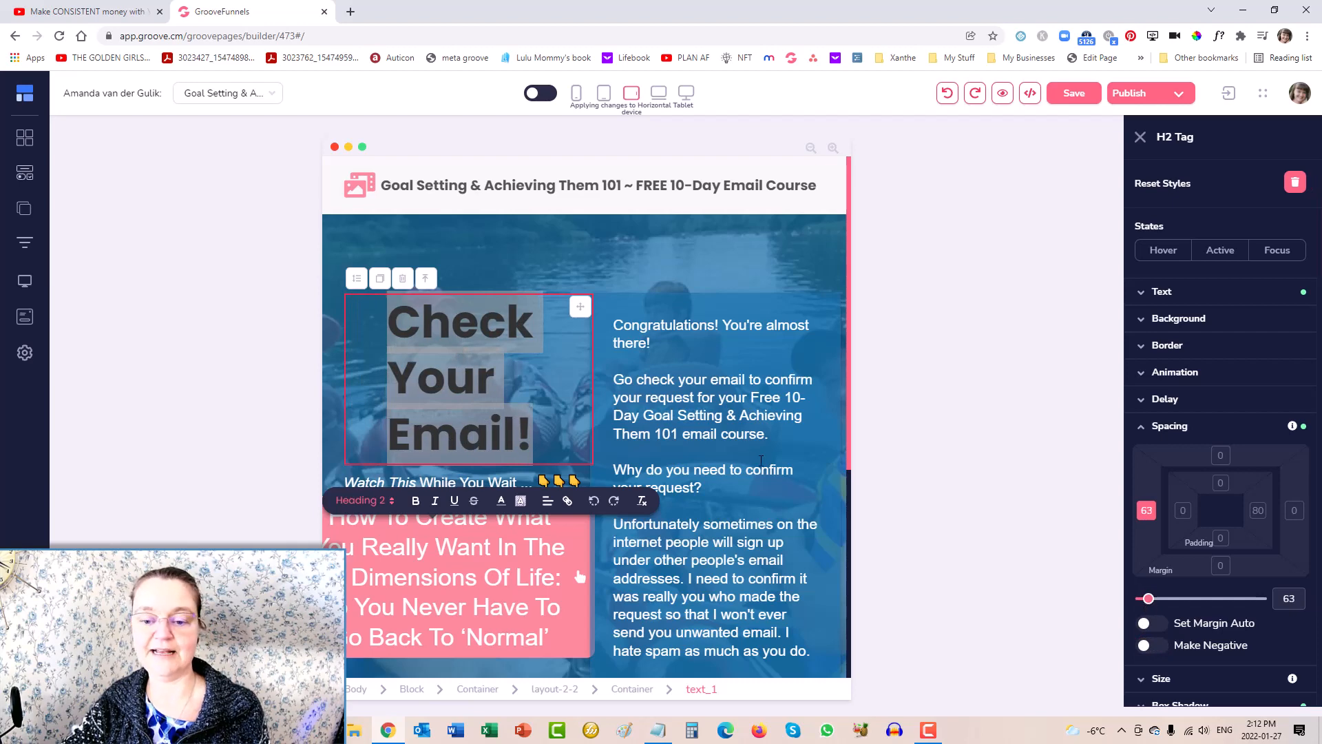
Set the text size of the "Congratulations! You're almost there!" confirmation text block to 16
click(718, 397)
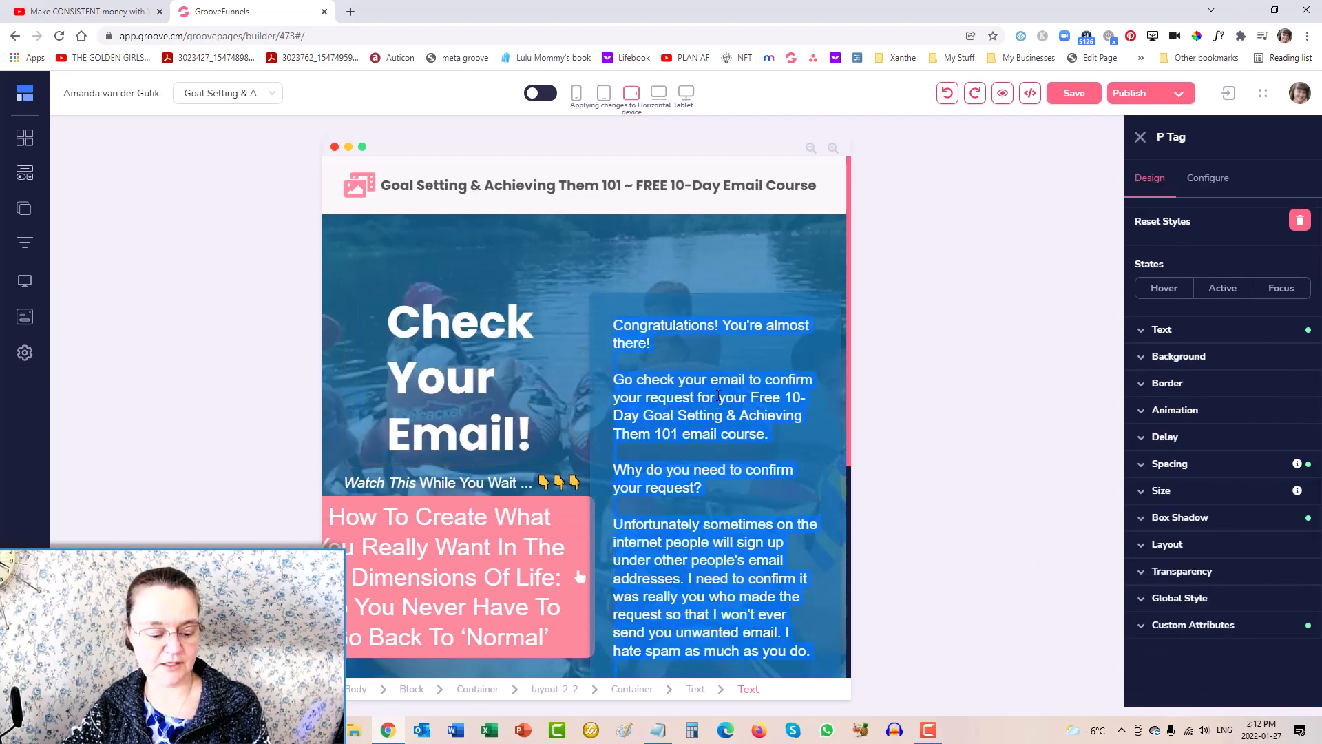
click(1139, 331)
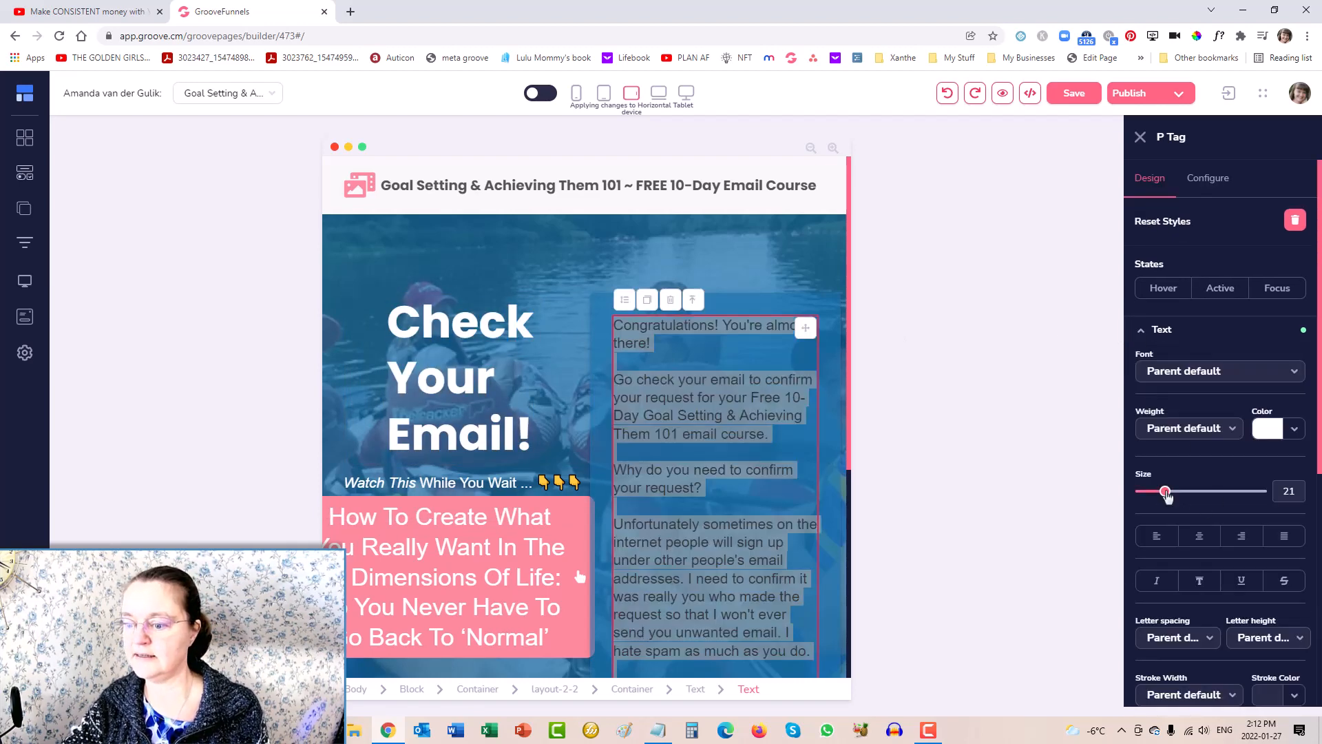
drag(1165, 491, 1160, 495)
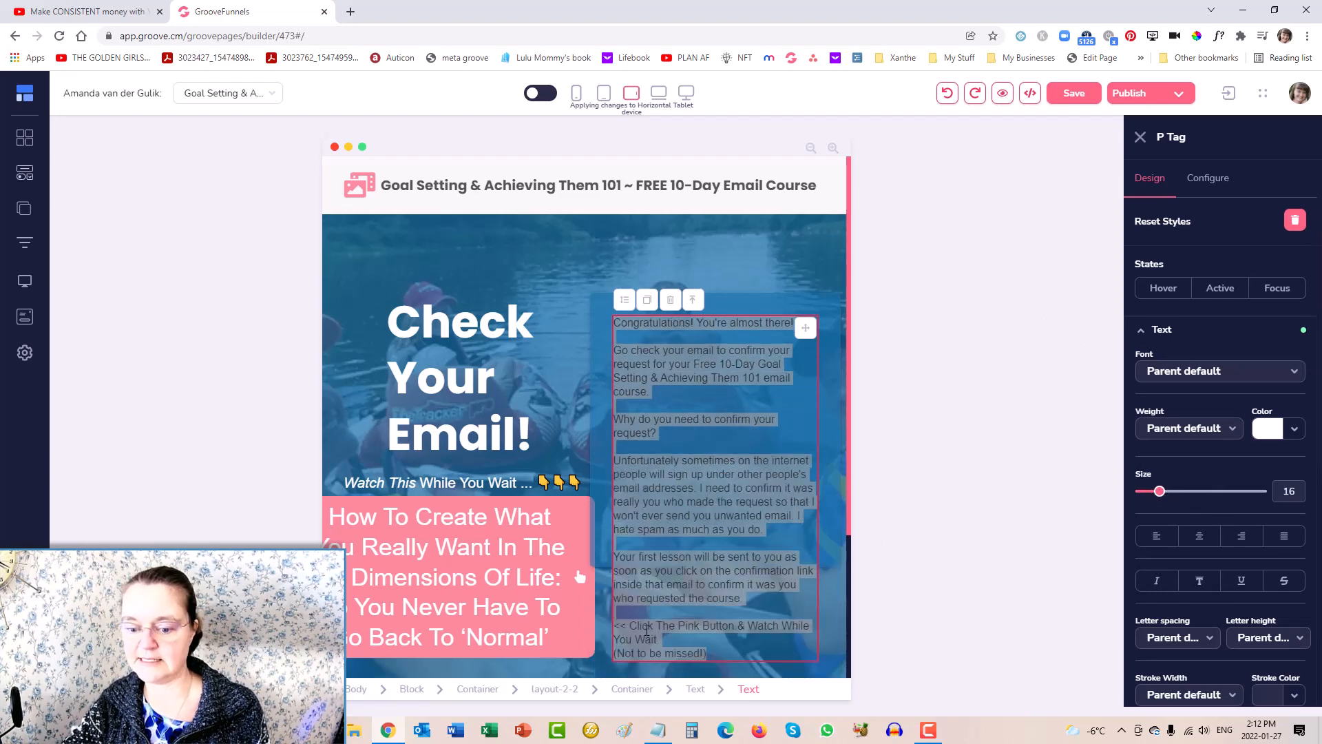
click(1140, 331)
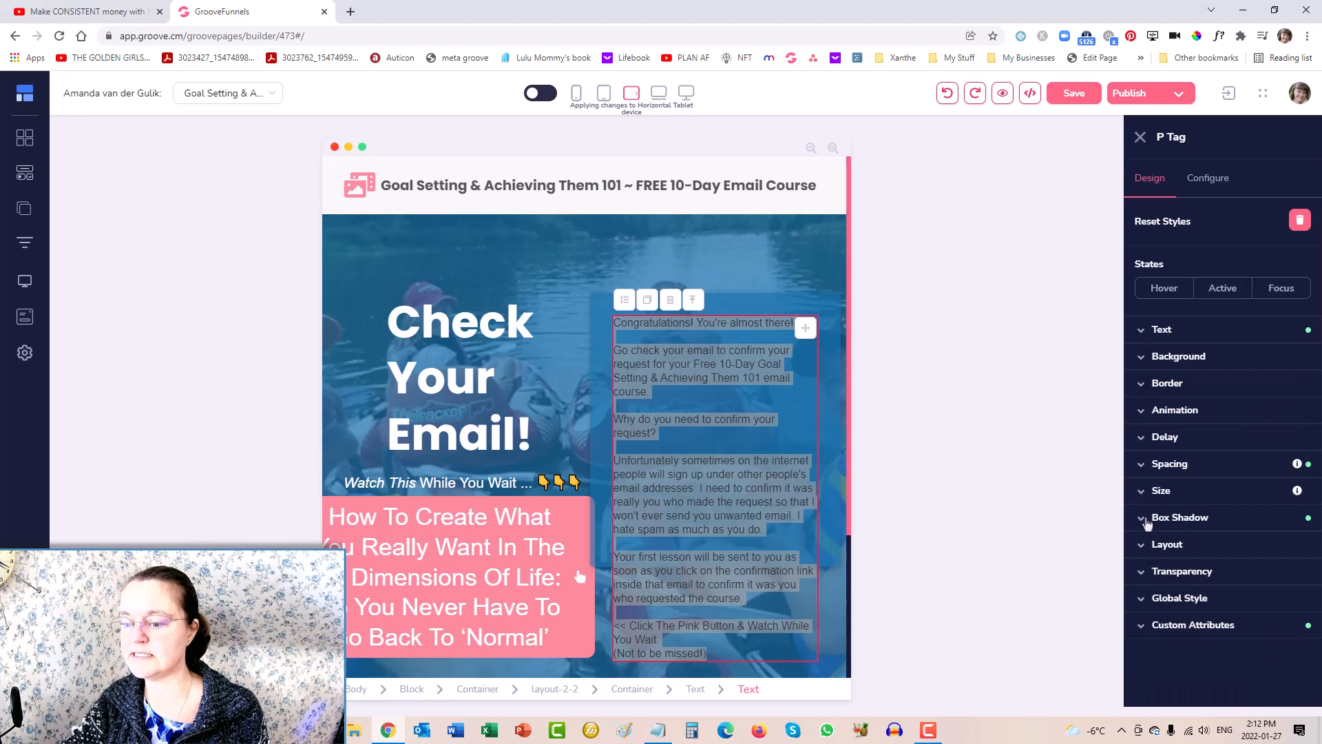
Give the confirmation text block a negative right margin of -34
click(1141, 463)
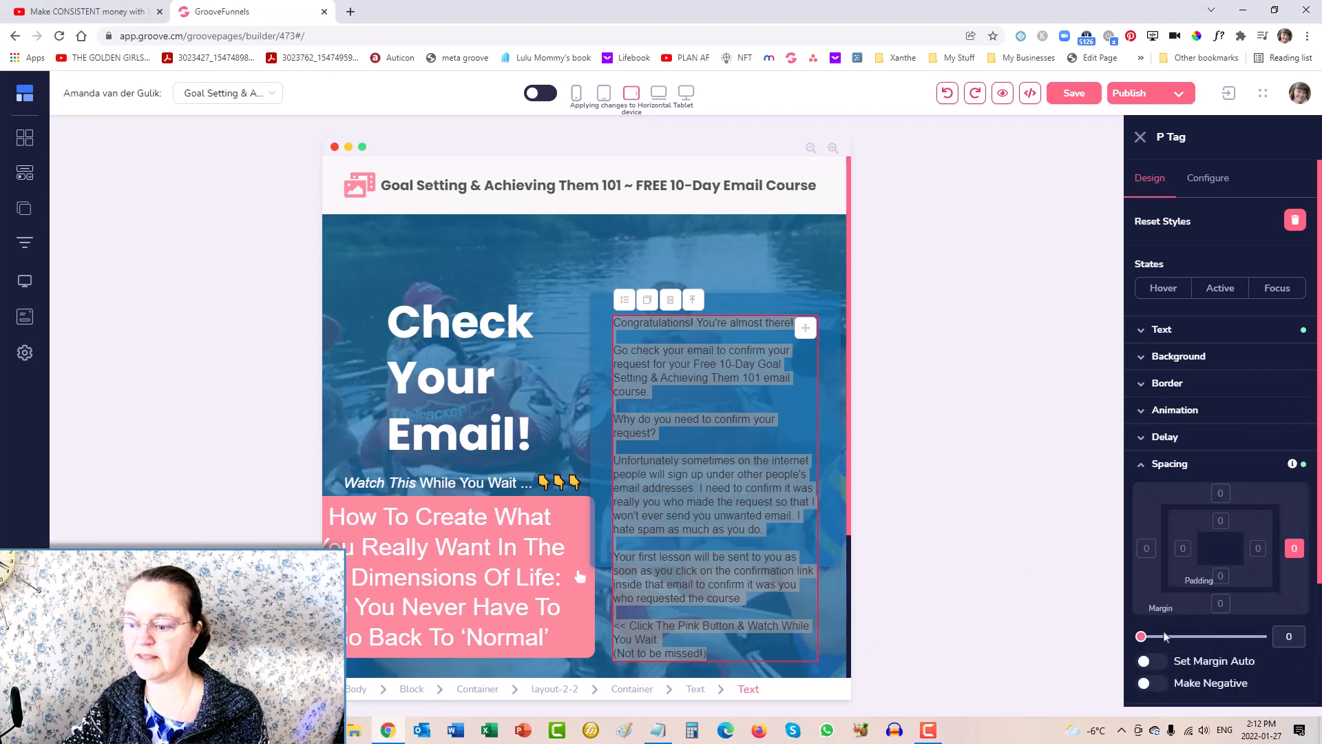
mouse_move(1142, 636)
mouse_down()
mouse_move(1154, 638)
mouse_move(1135, 642)
mouse_up()
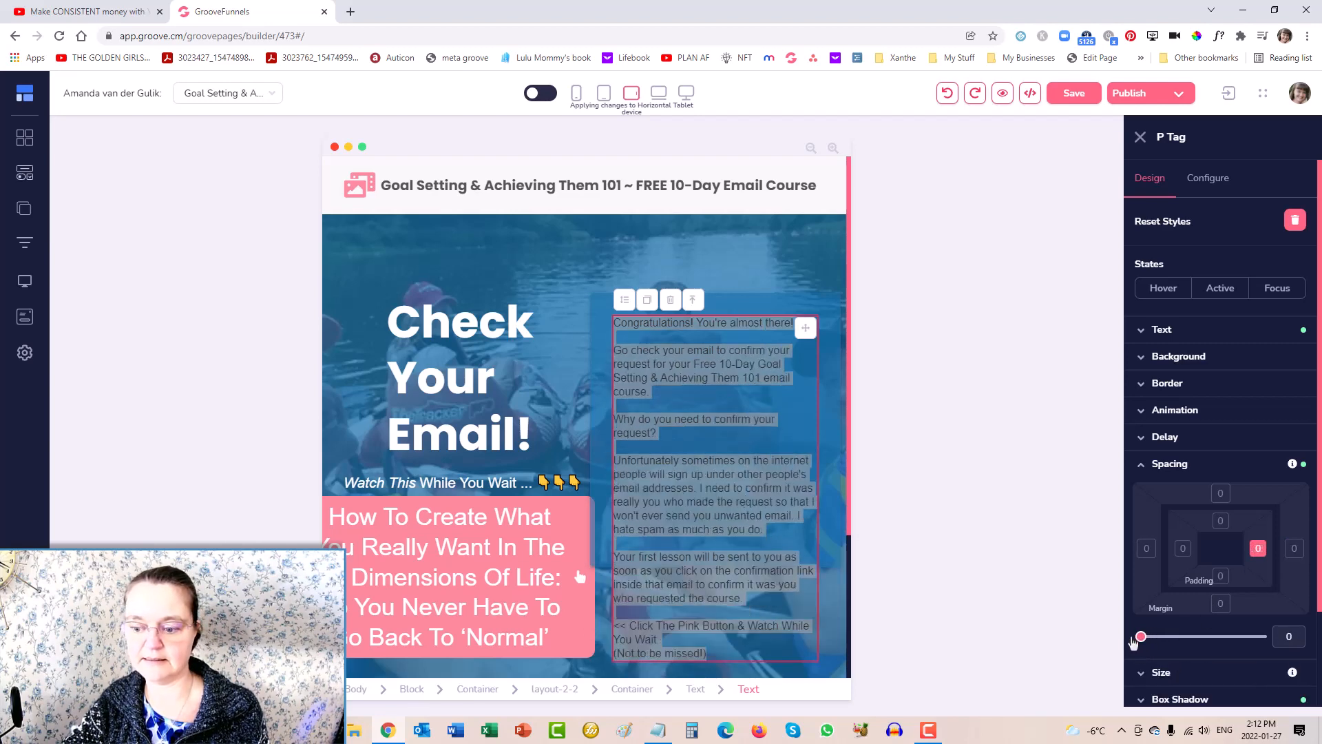
click(1292, 551)
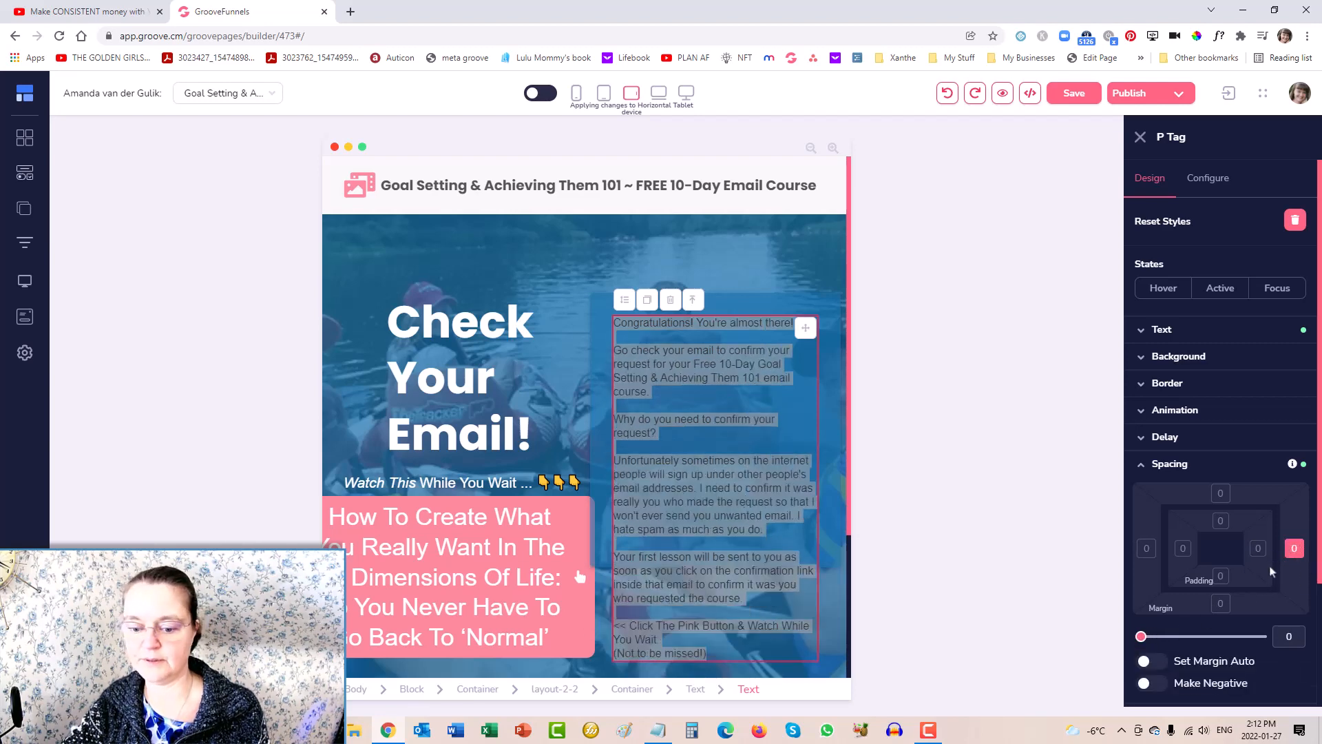
click(1155, 680)
drag(1141, 637, 1145, 637)
Try a text size of 17 for the confirmation text block
click(1144, 330)
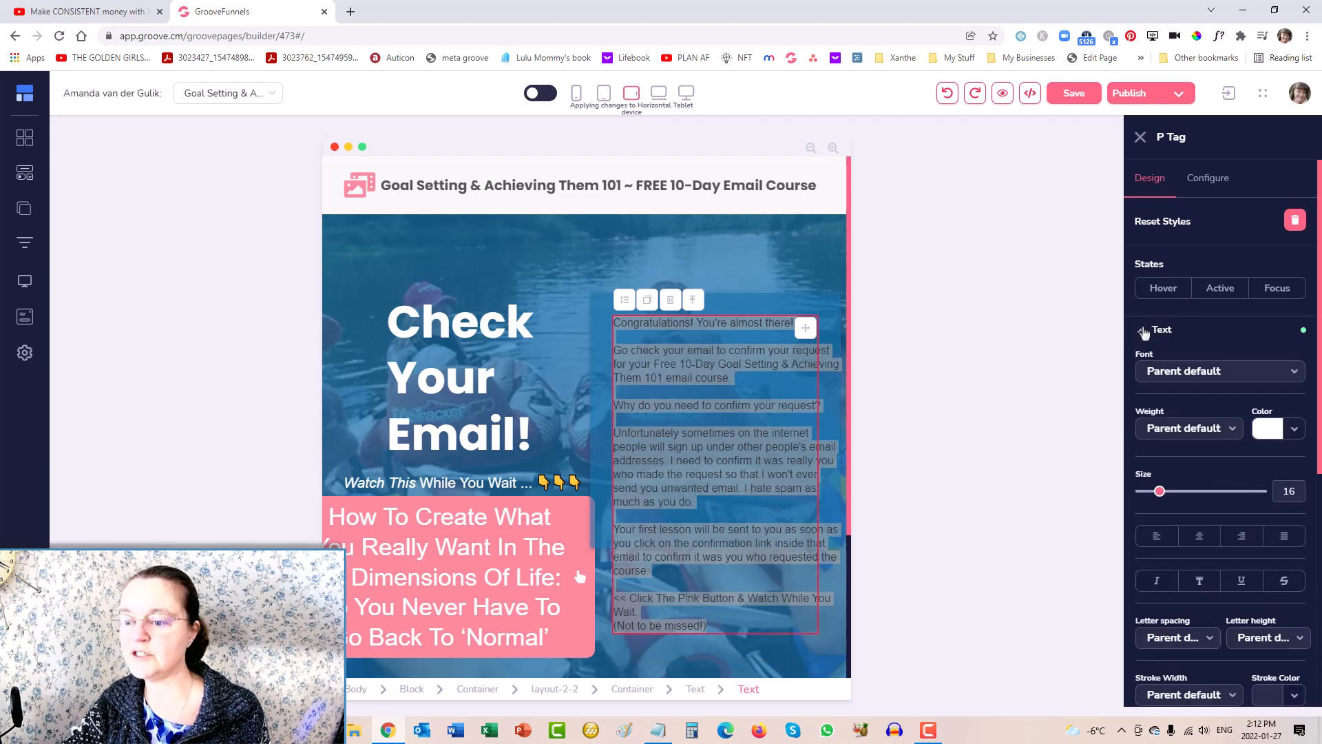
drag(1159, 497, 1161, 497)
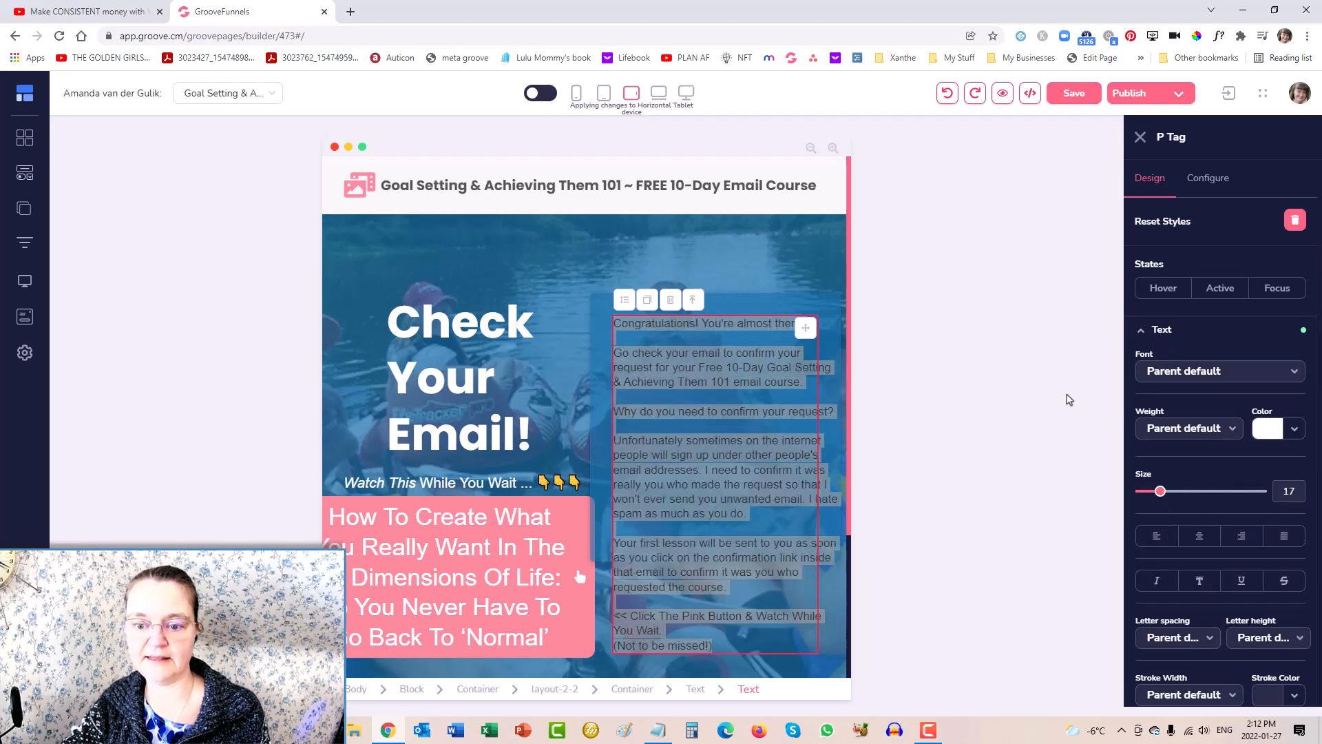
click(1139, 332)
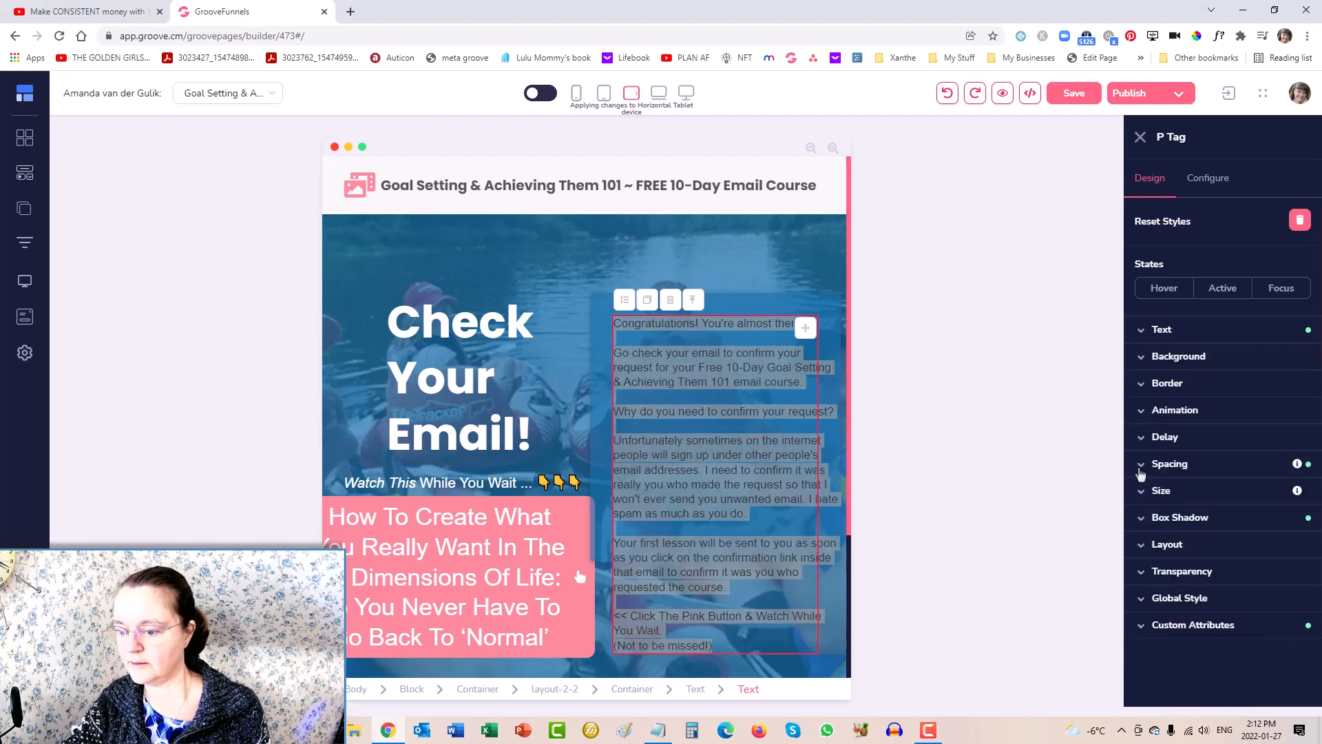
Set the confirmation text block's right margin to -11 and its text size to 16
click(1141, 467)
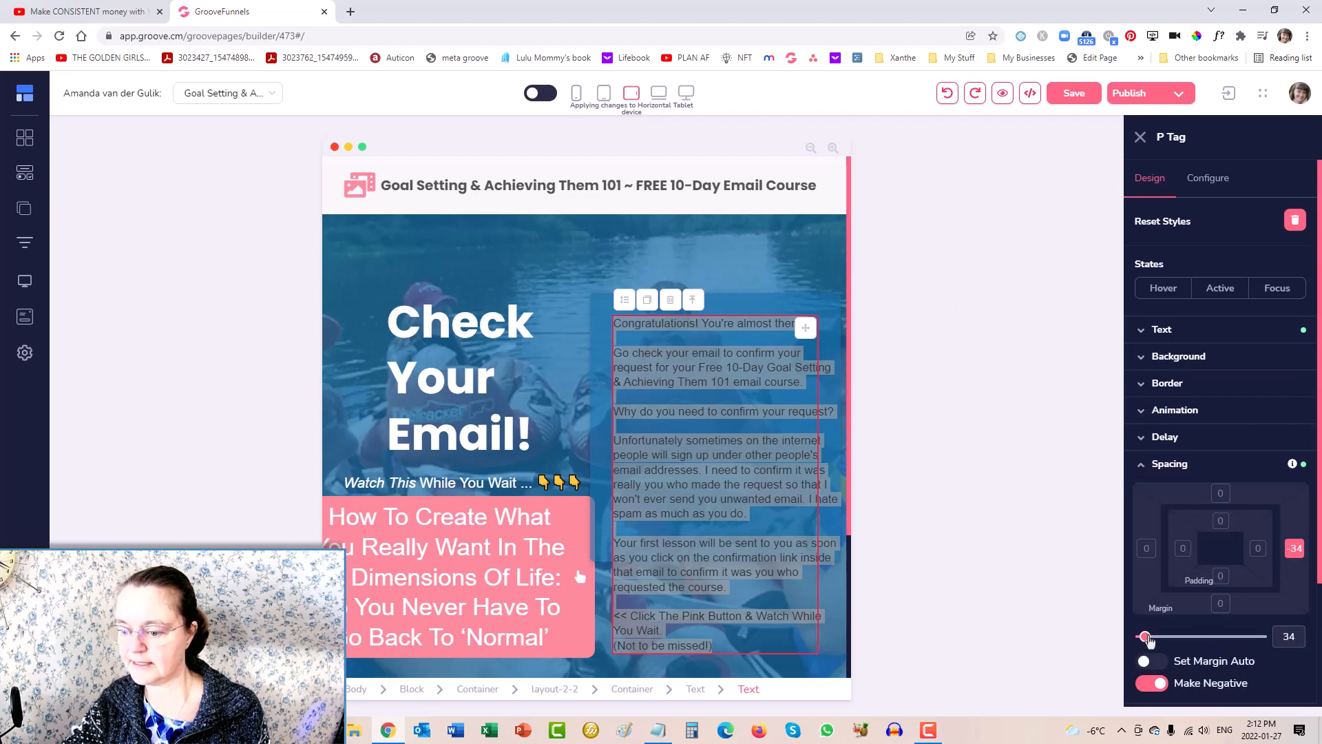
drag(1144, 638, 1143, 639)
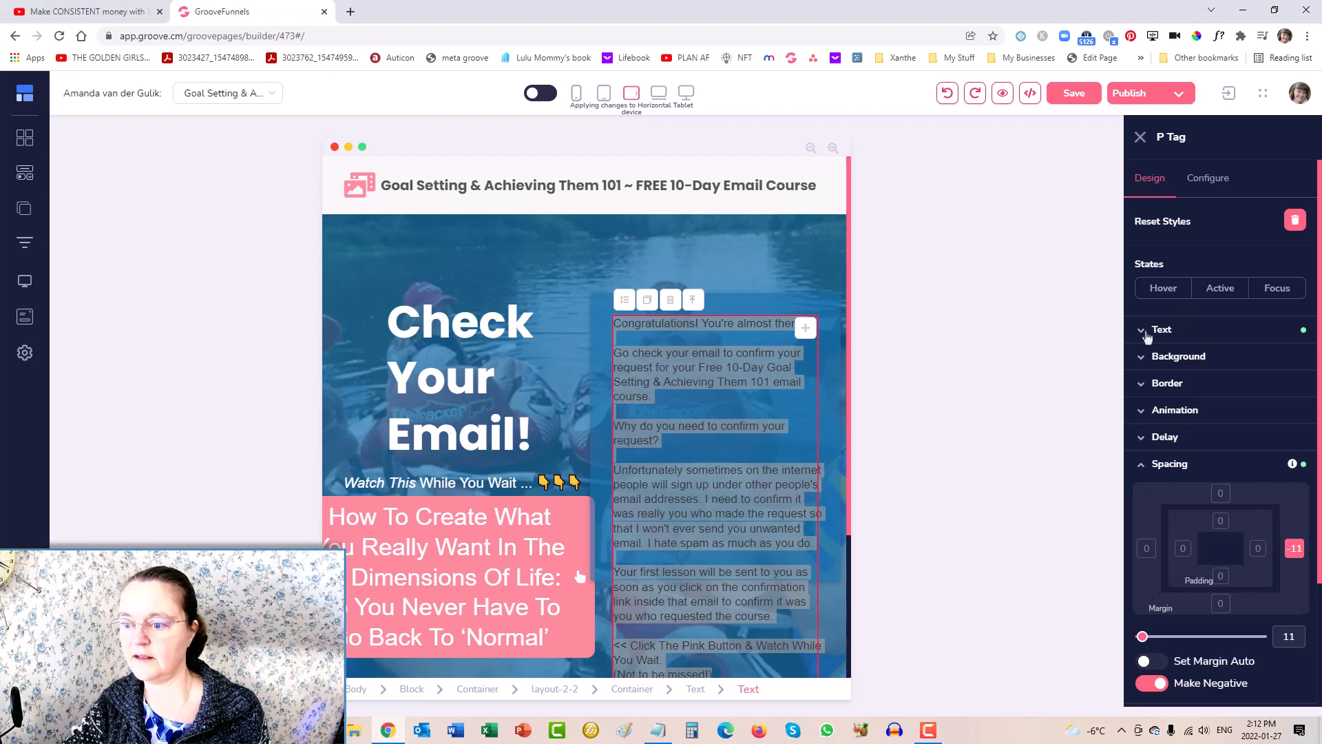
click(1147, 333)
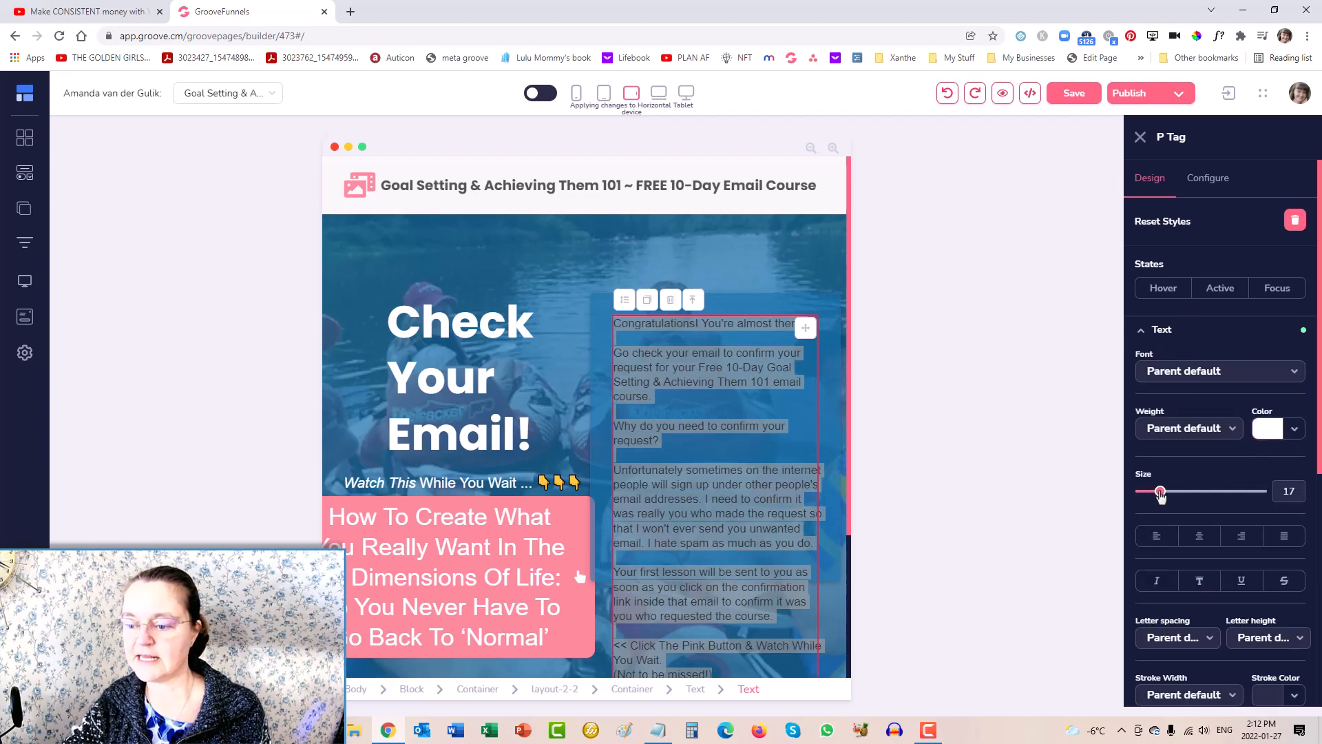
drag(1160, 495, 1159, 494)
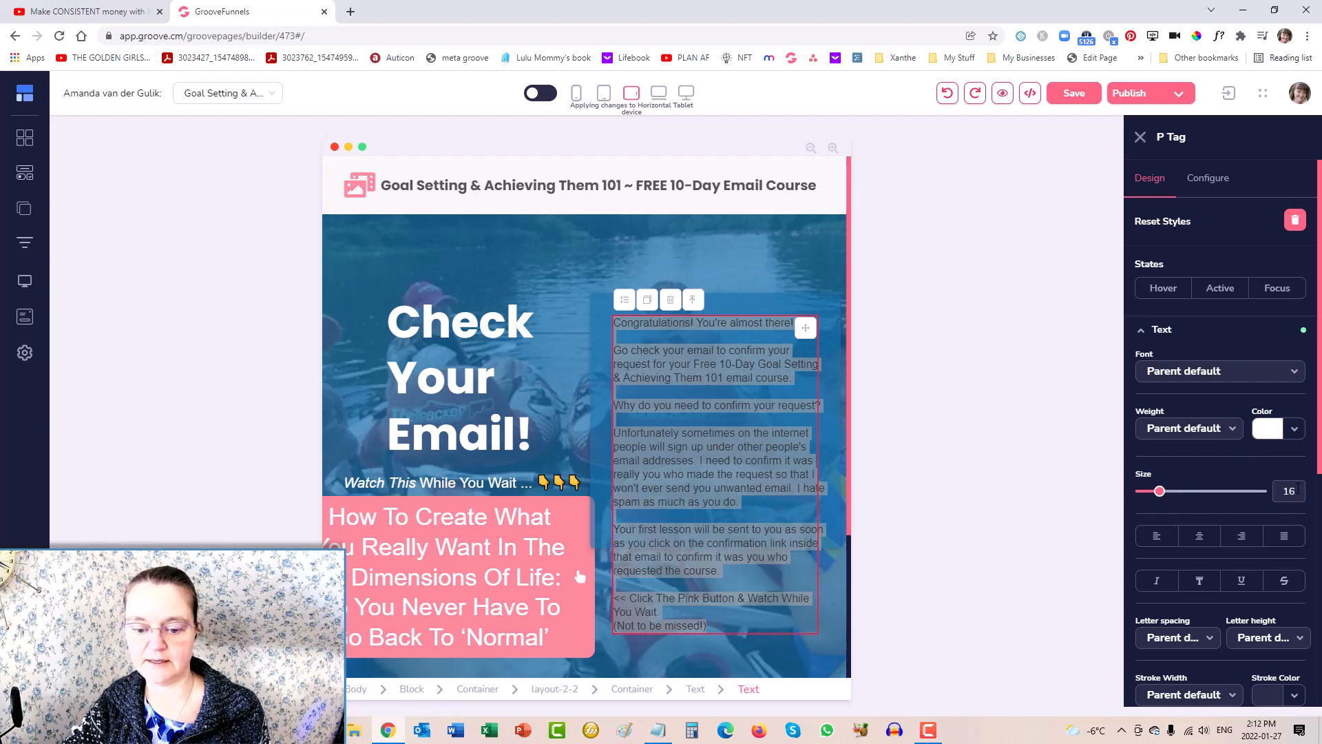
click(814, 288)
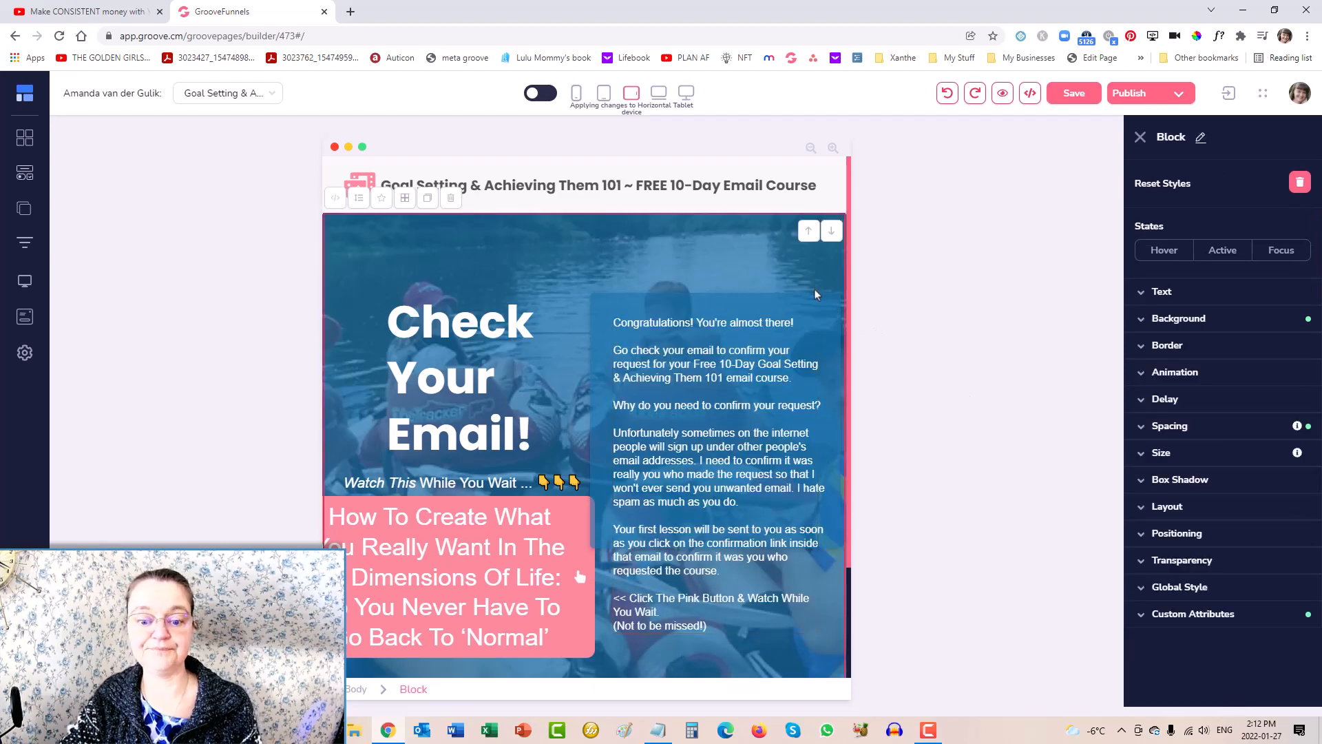
Set the text size of the pink "How To Create What You Really Want" button's main label to 20
scroll(757, 385, down, 1)
scroll(677, 413, up, 1)
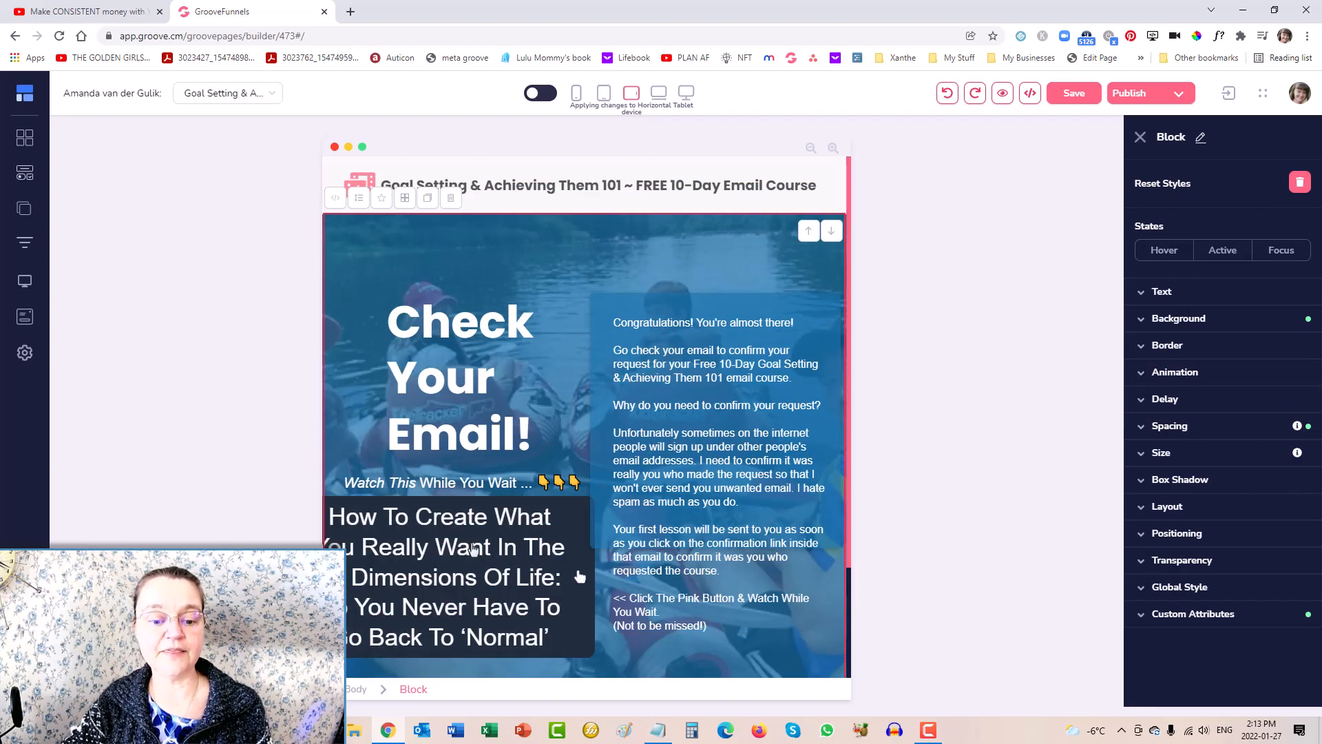
click(582, 513)
click(1151, 331)
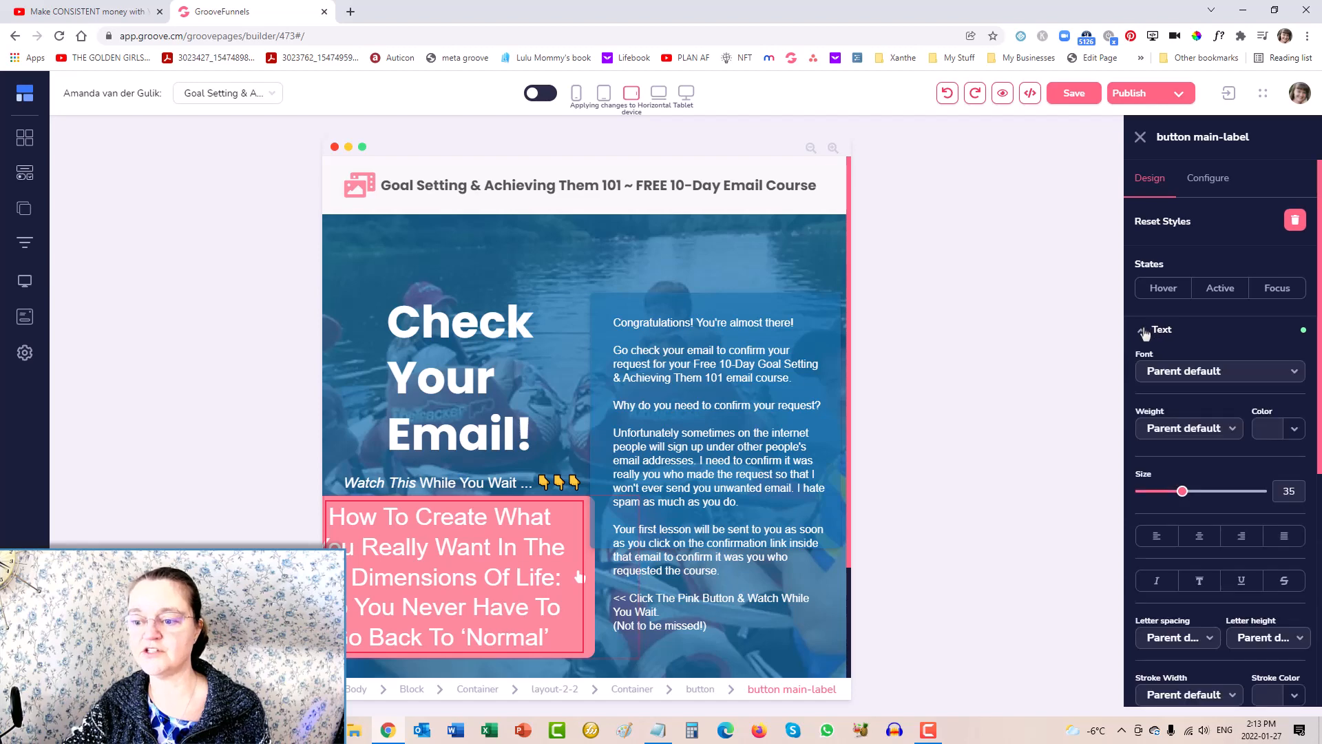
drag(1183, 493, 1165, 498)
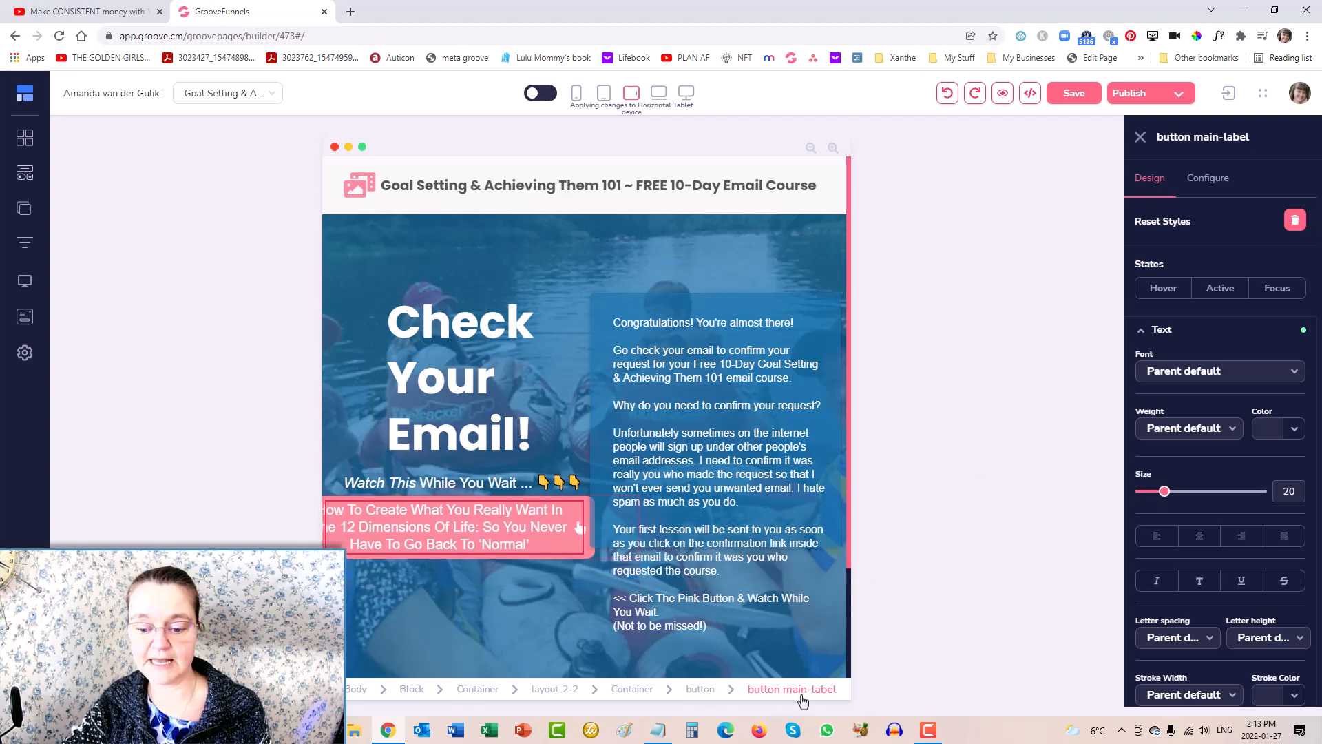
Select the whole pink button element and set its left and right margins to 0
click(695, 692)
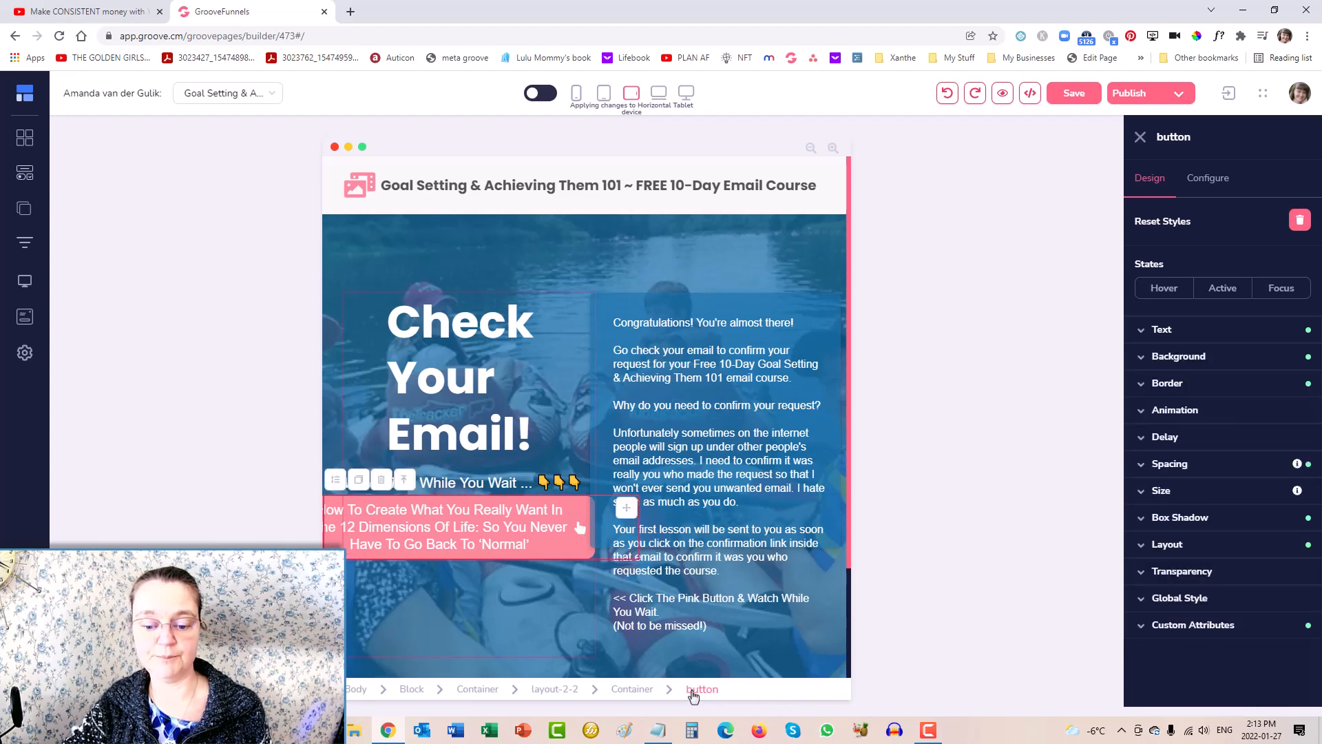
click(1146, 471)
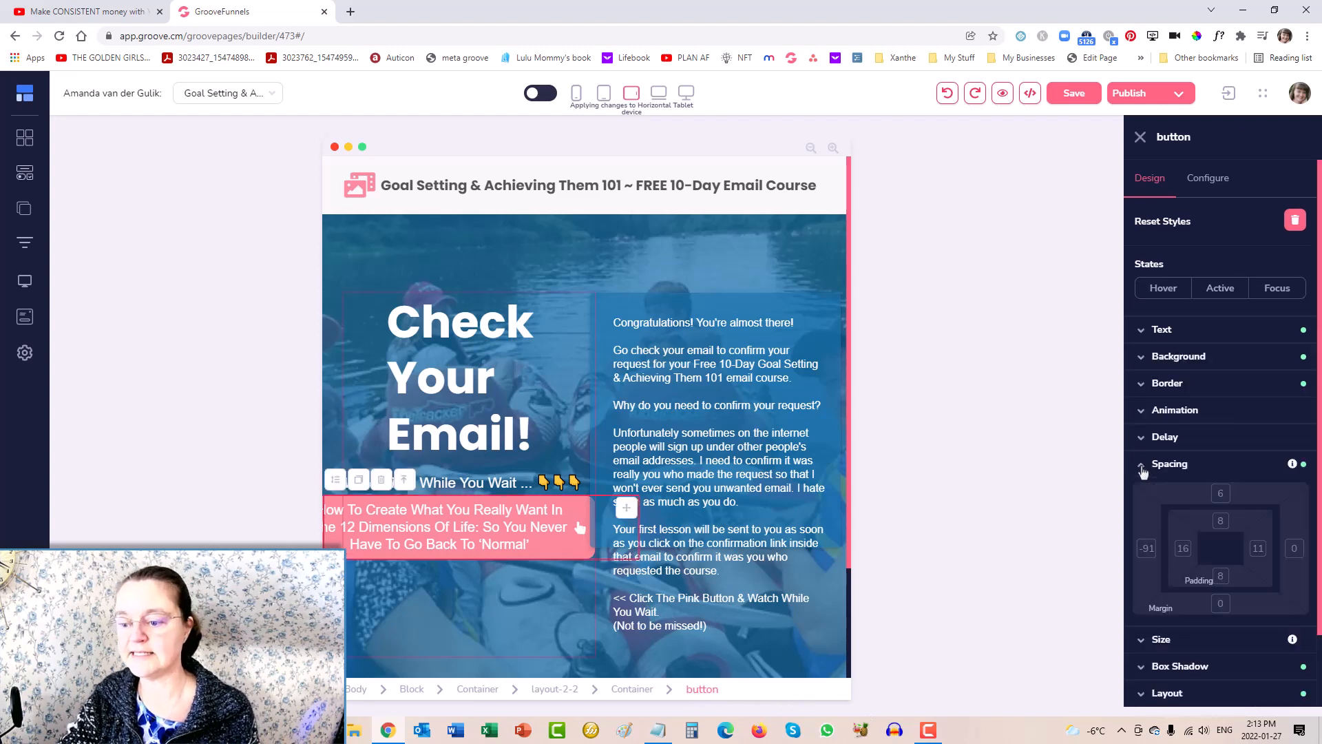
click(1147, 548)
drag(1152, 639, 1143, 641)
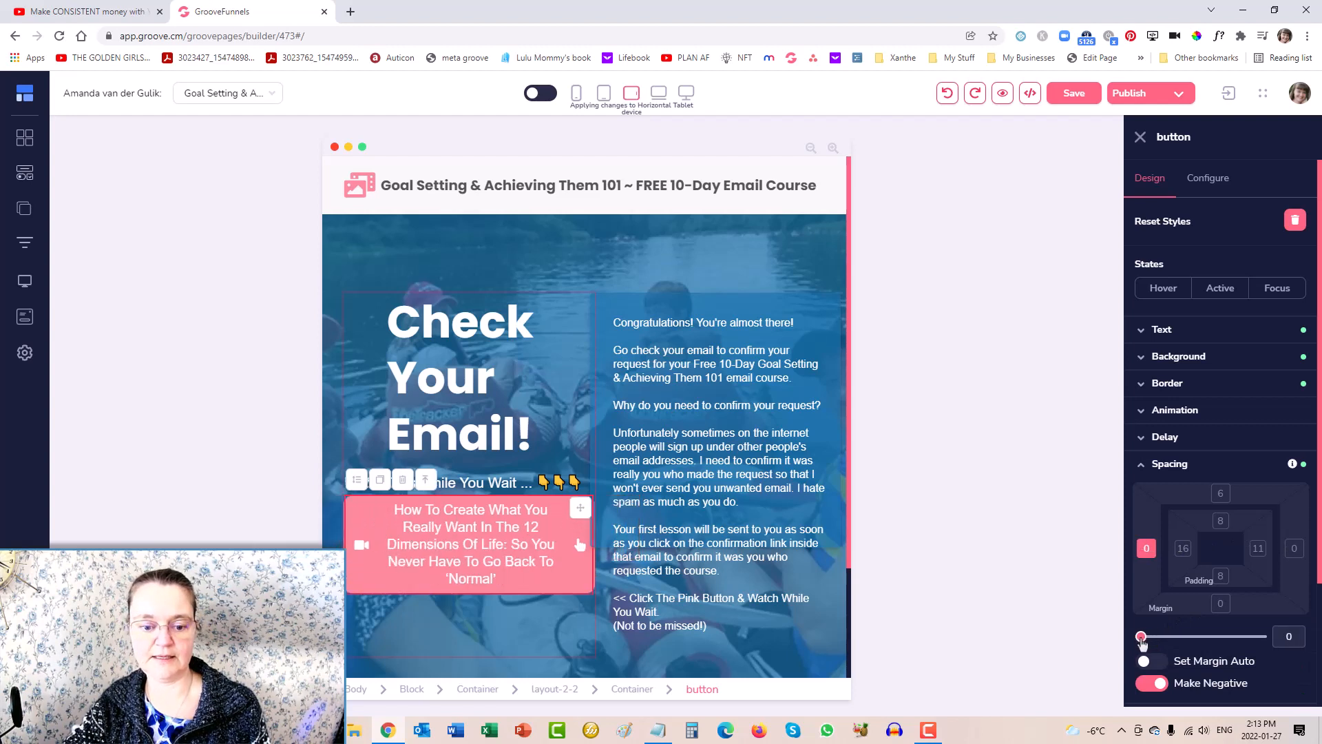
click(1293, 555)
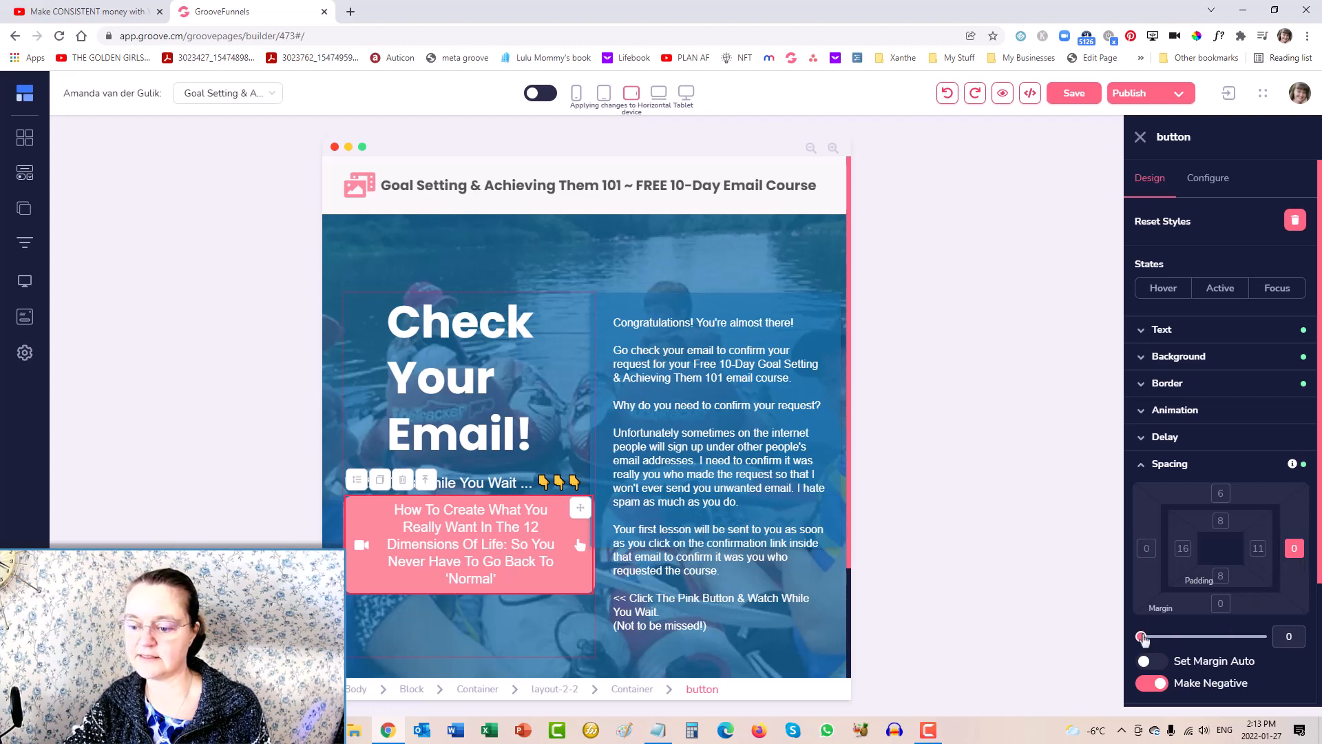
drag(1143, 638, 1138, 639)
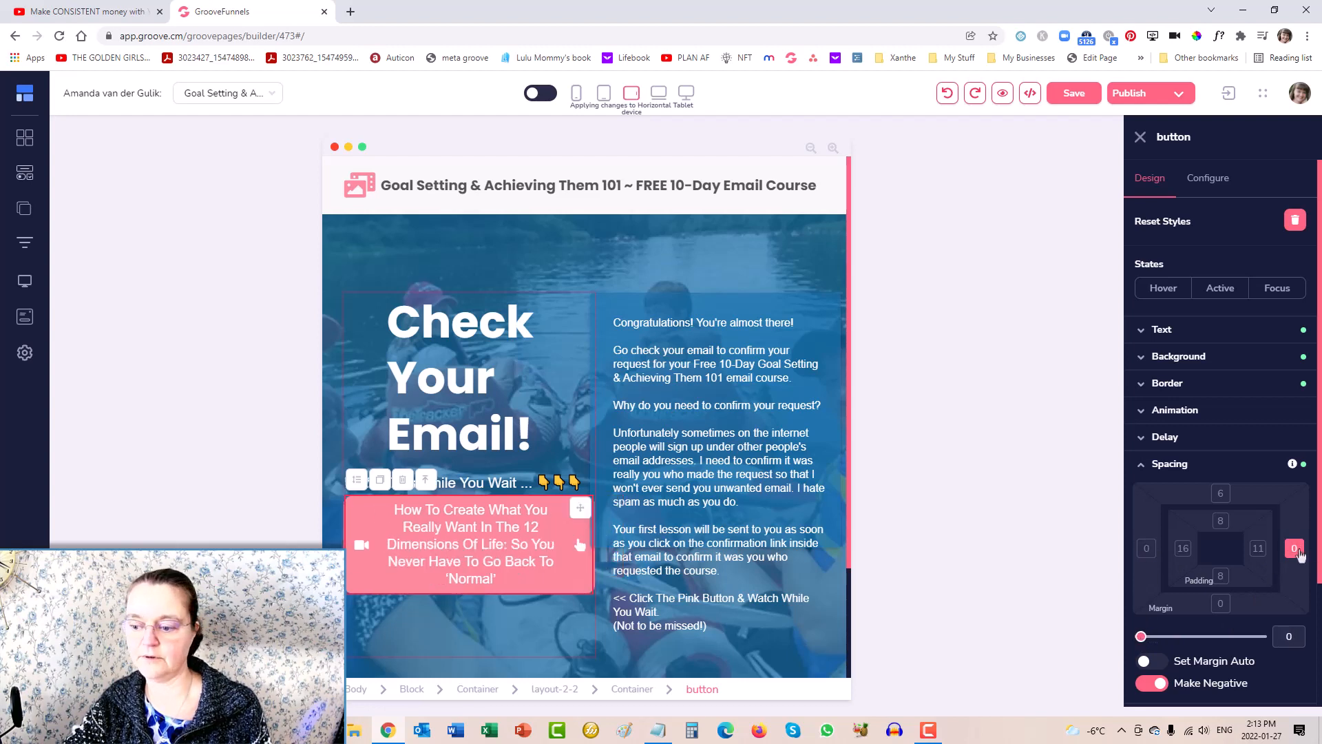
Set the pink button's right padding to 0 and its right margin to 23
click(1257, 548)
drag(1144, 638, 1141, 640)
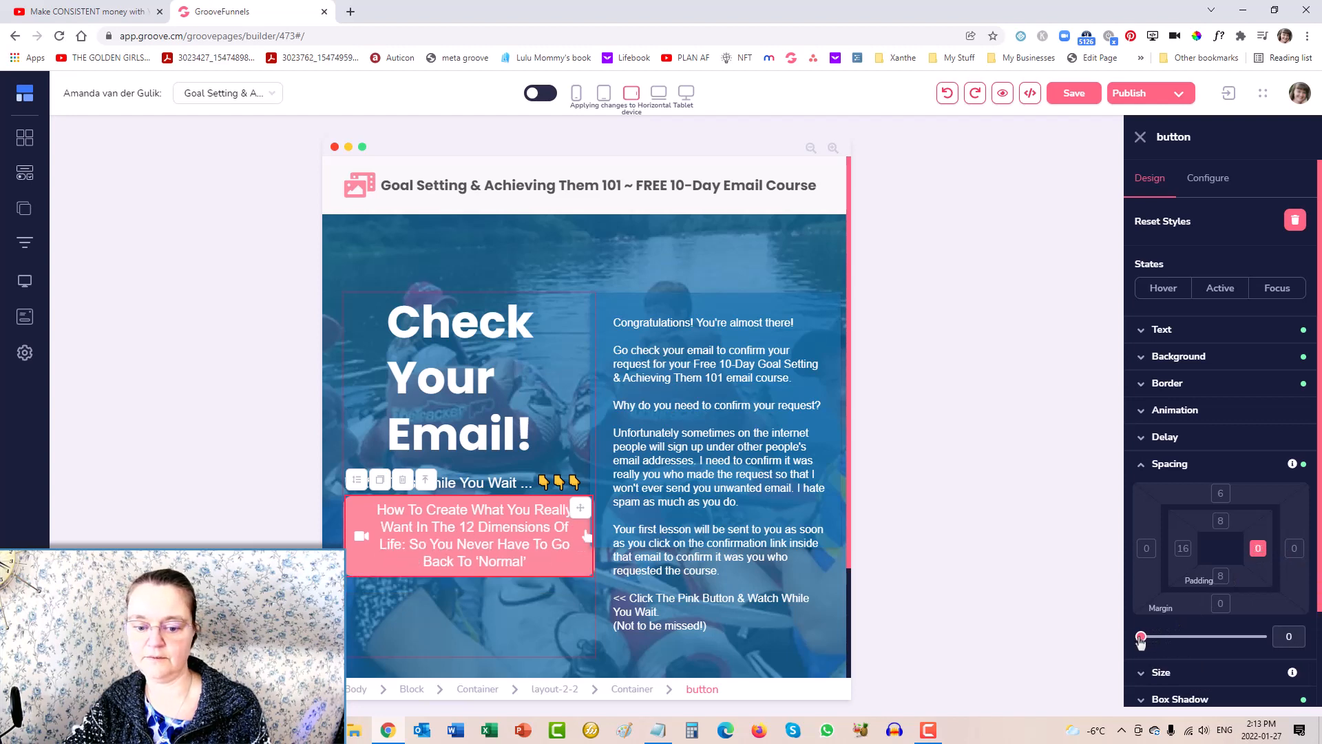
click(1295, 549)
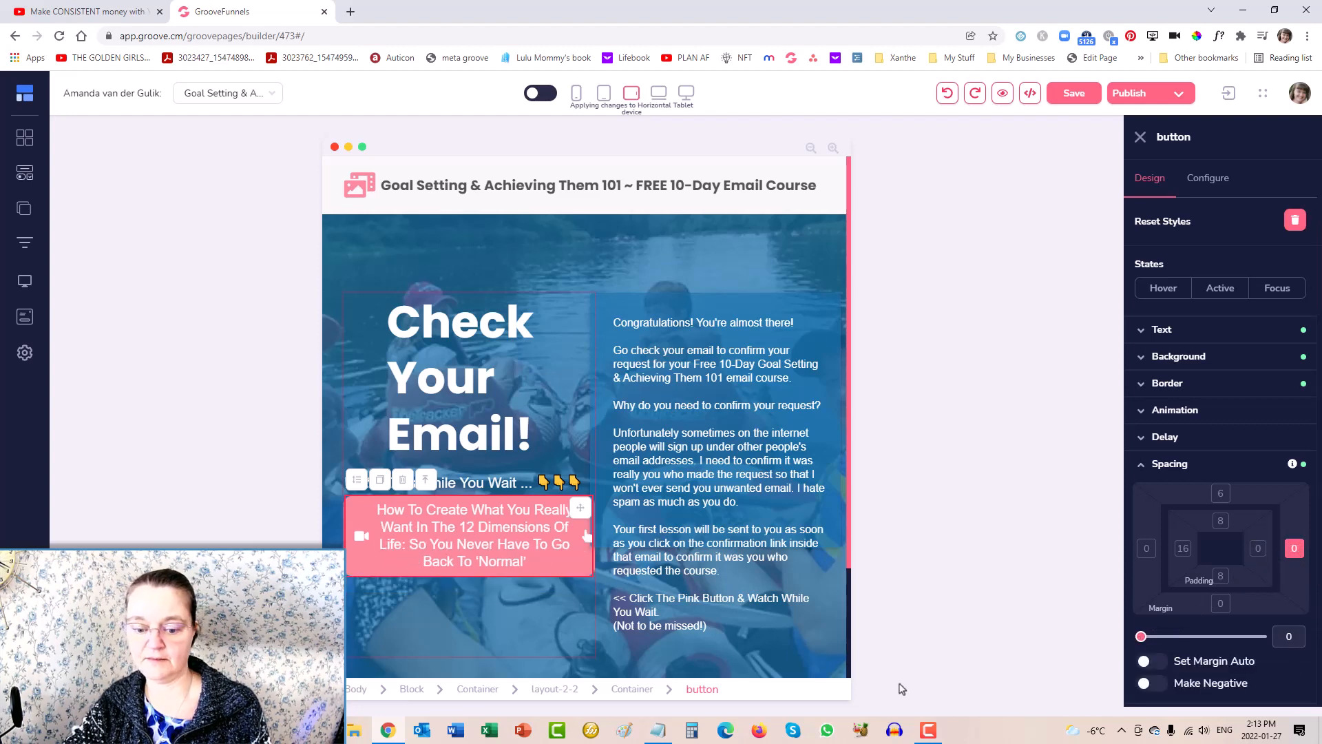
click(632, 690)
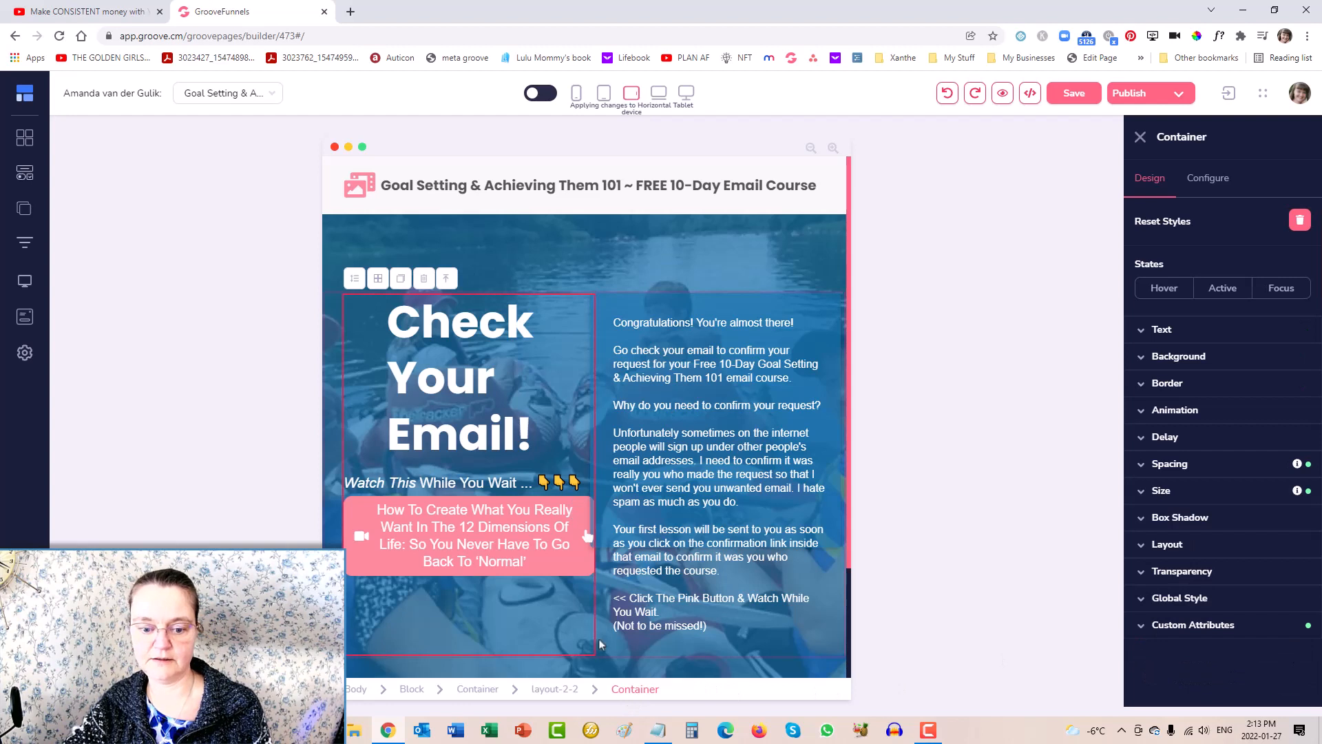
click(525, 534)
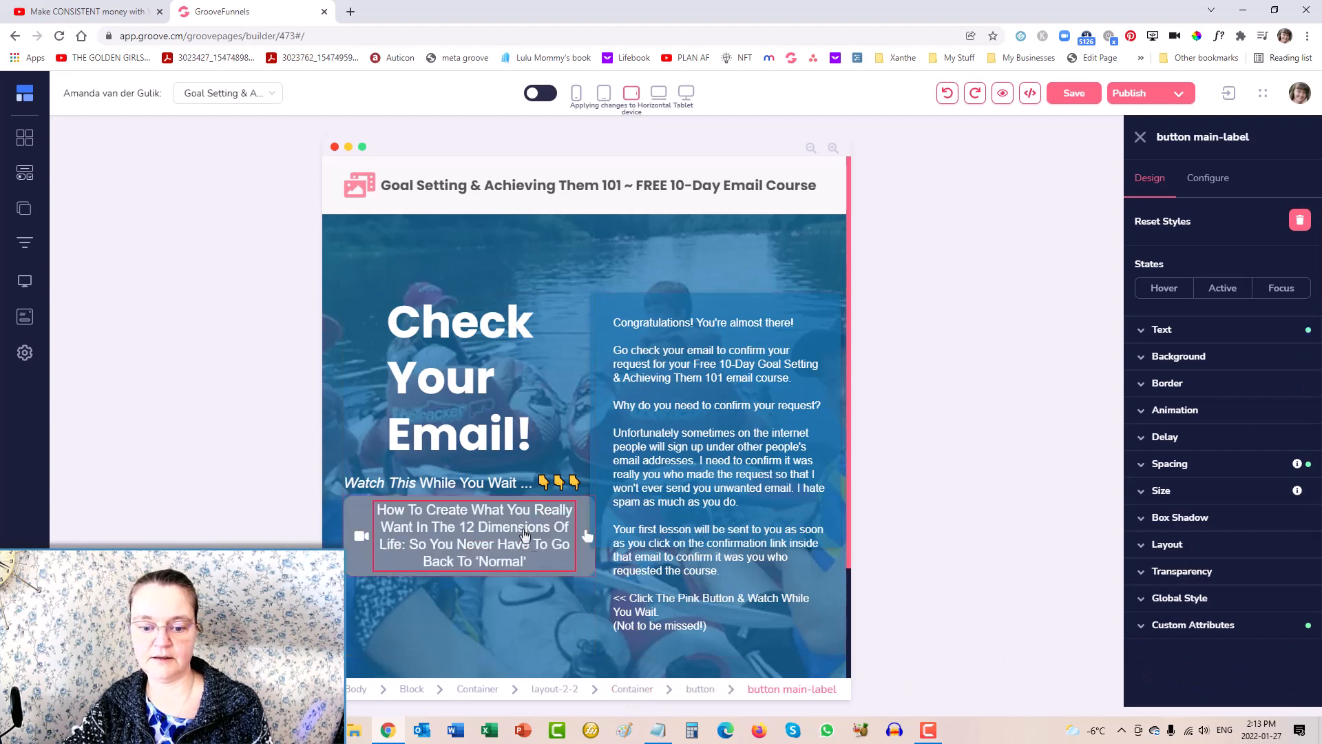
click(700, 689)
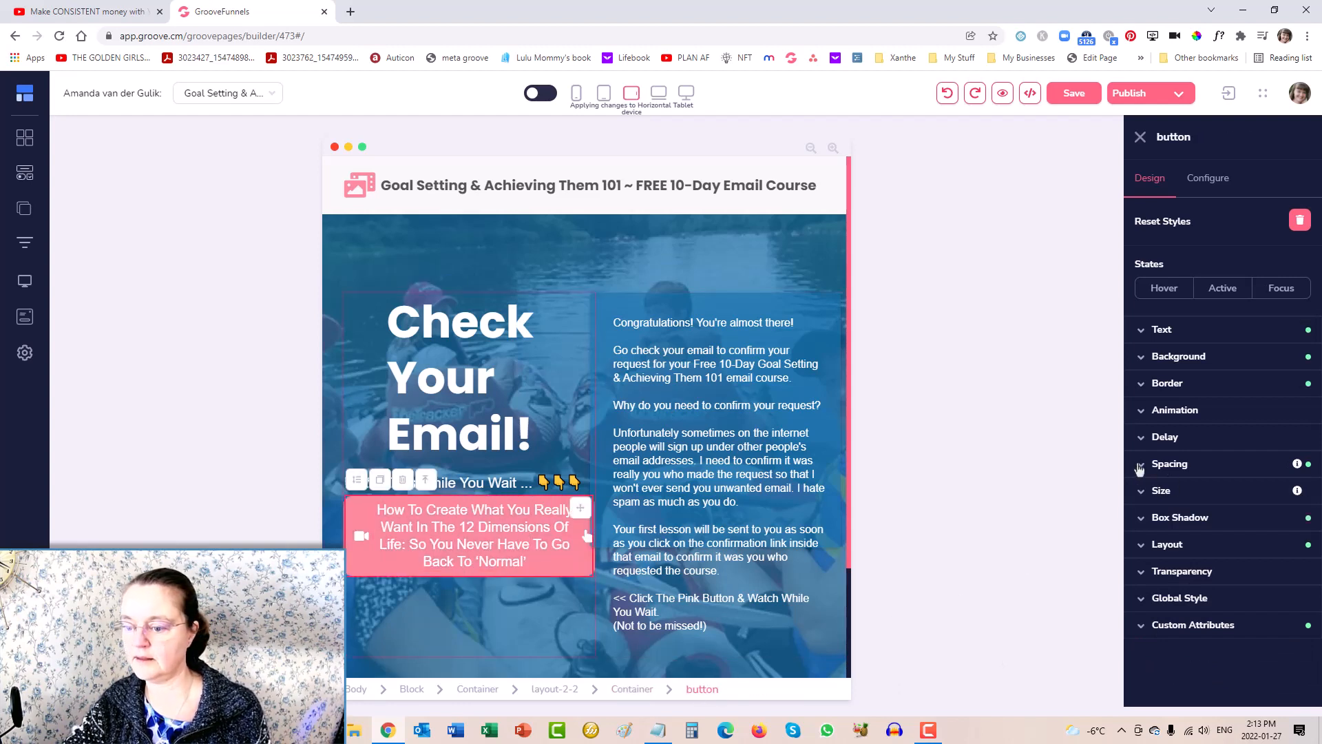
click(1170, 464)
click(1294, 550)
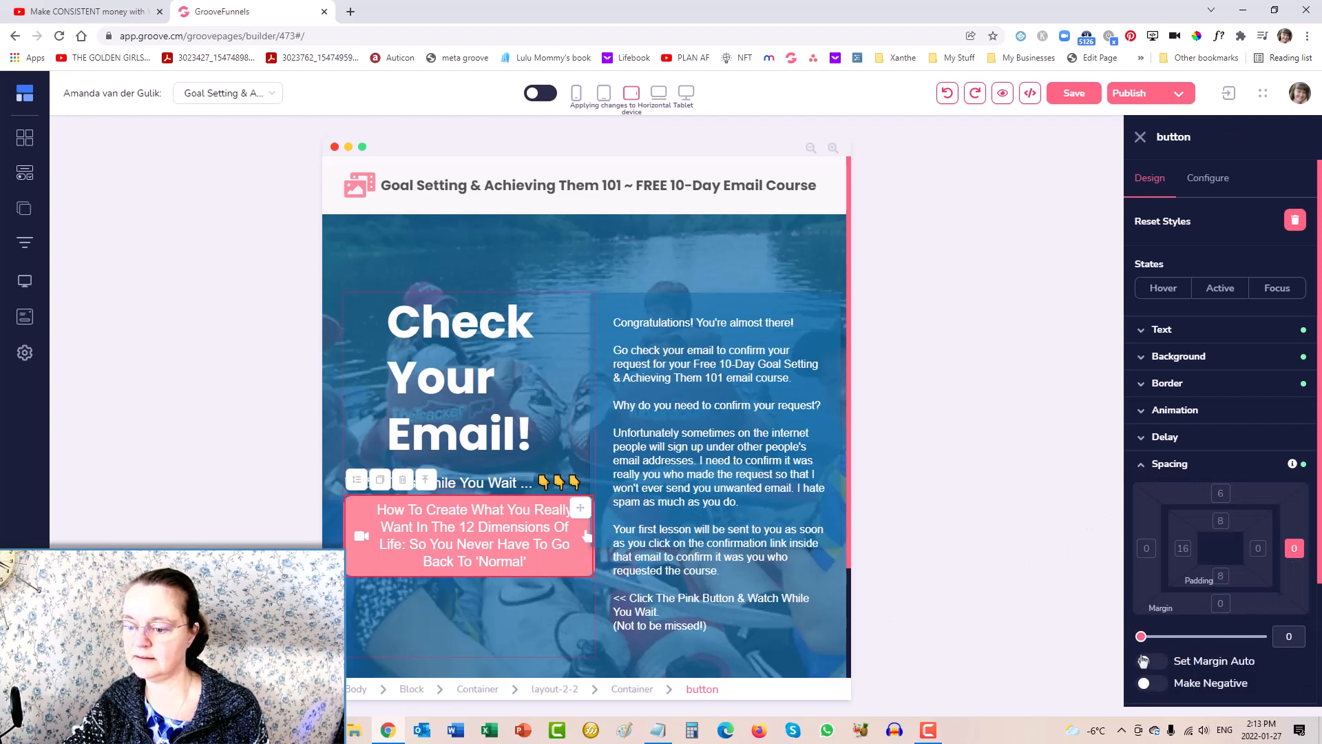
drag(1140, 637, 1145, 639)
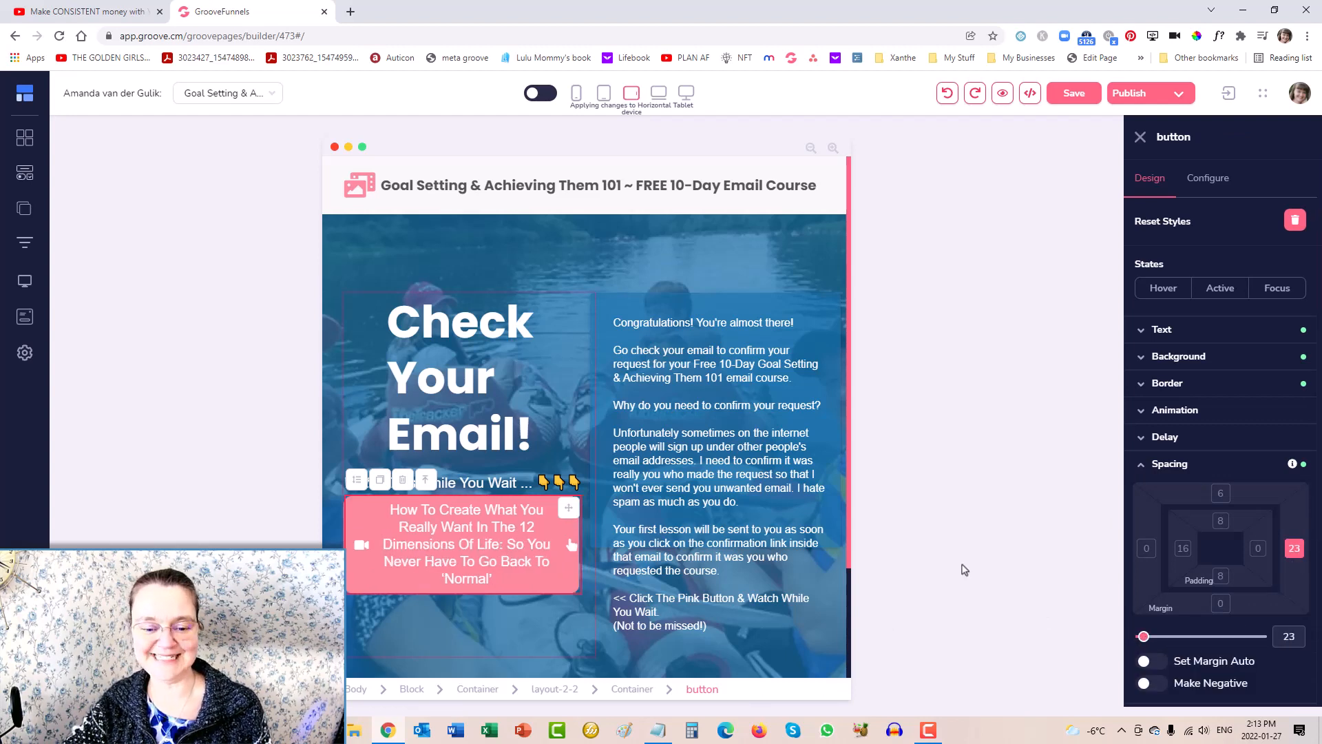
Set the text size of the pink button's main label to 18
click(476, 536)
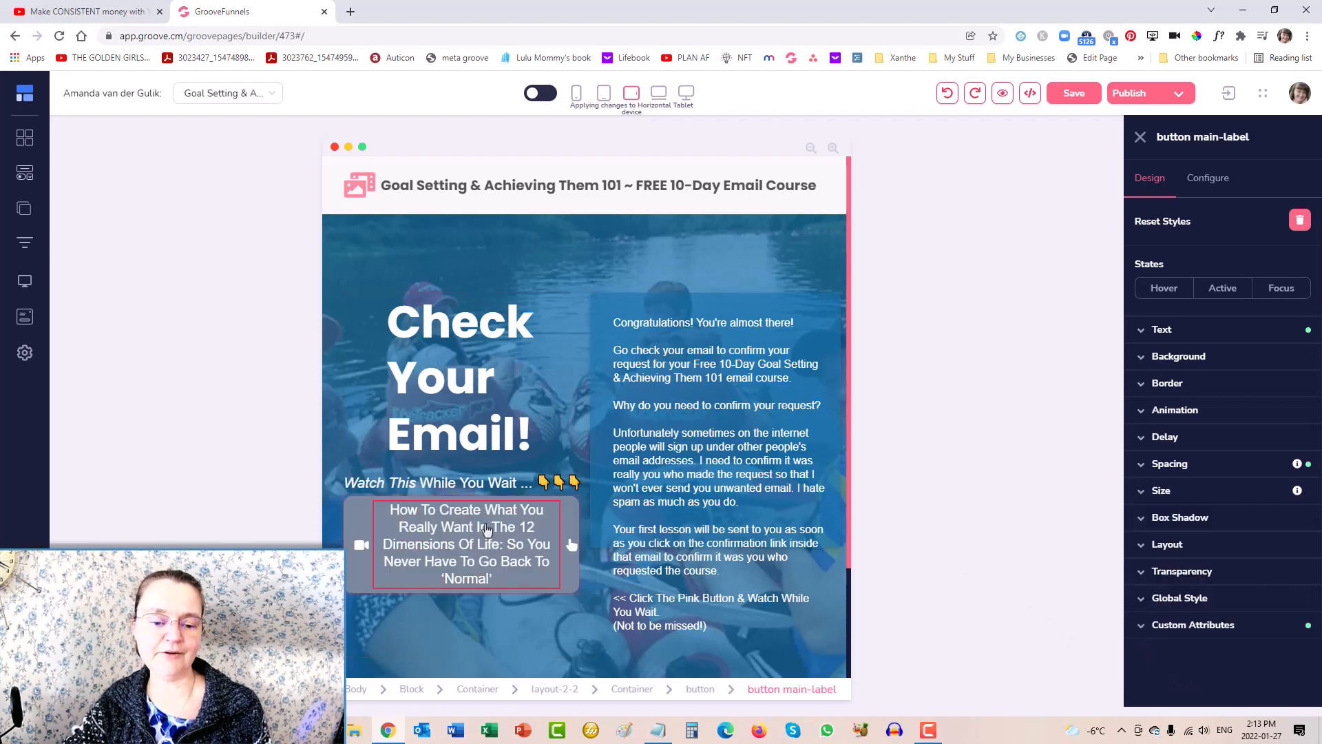
click(1146, 331)
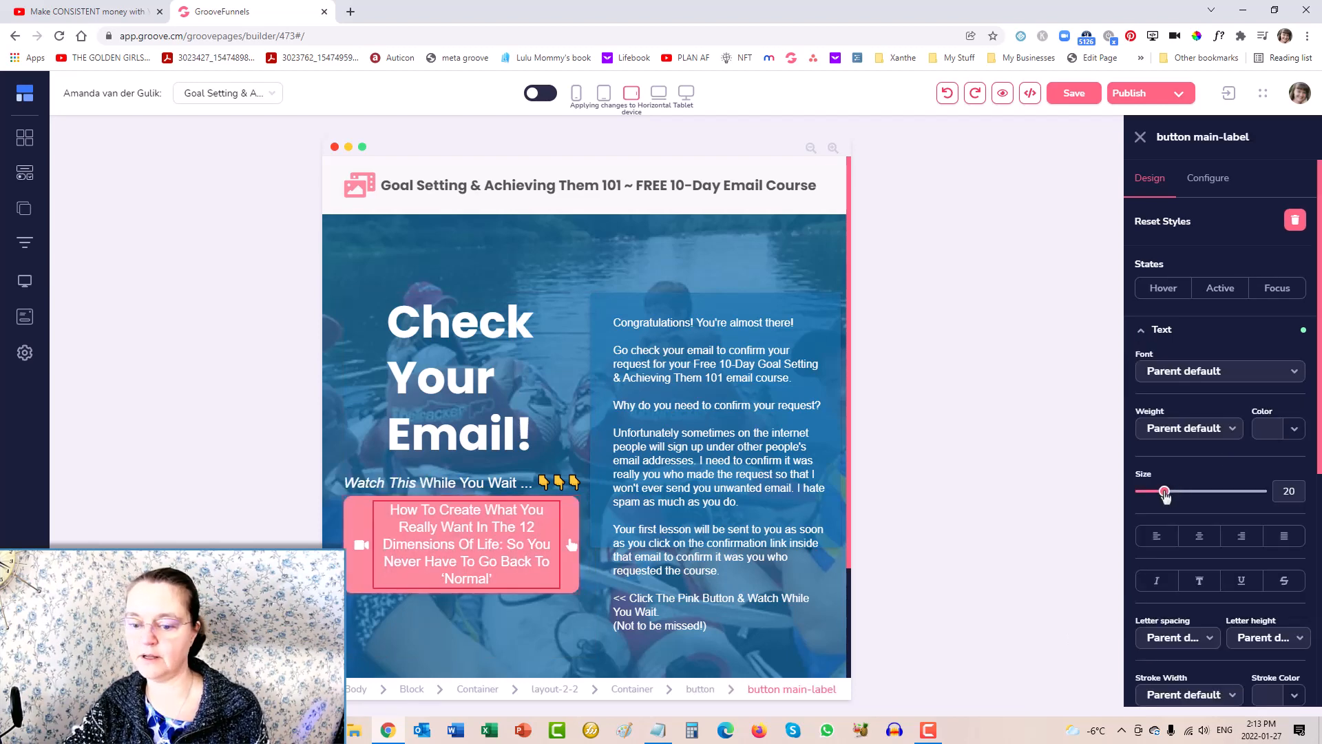
drag(1164, 493, 1162, 493)
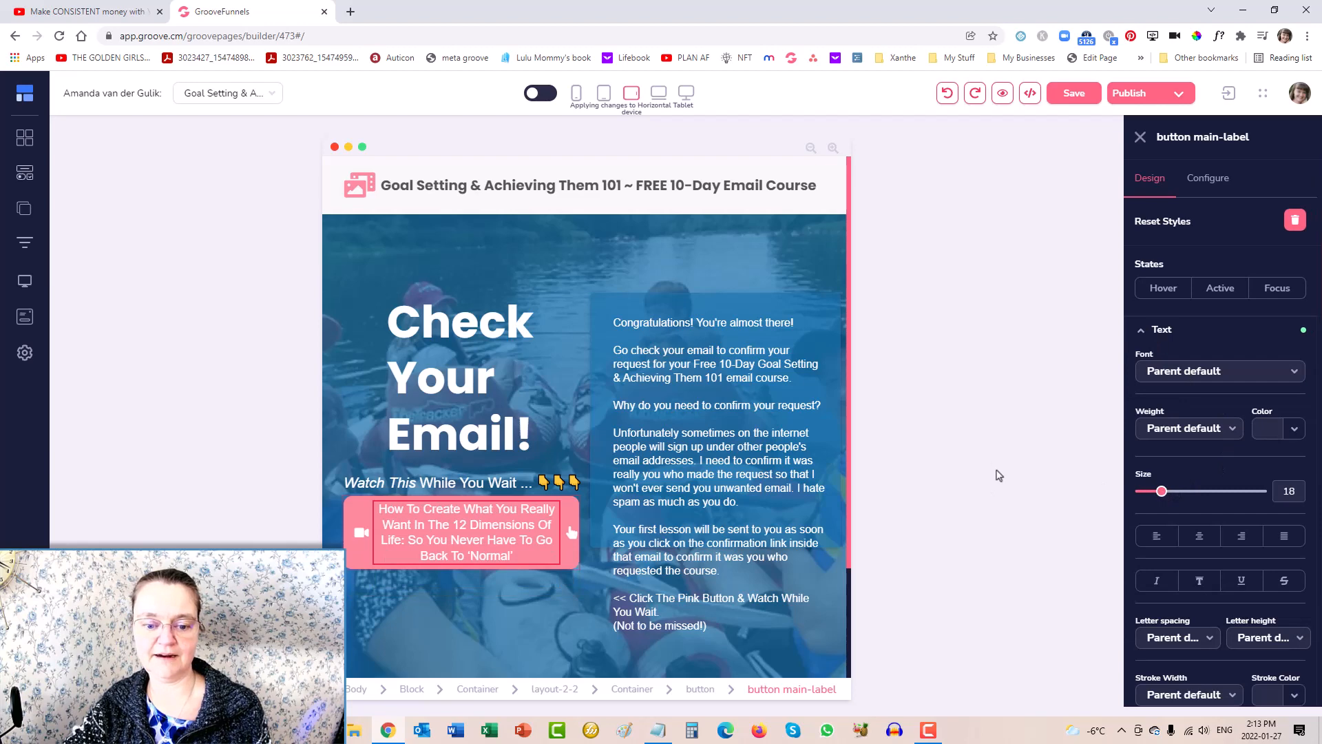
Set the "Watch This While You Wait ..." line's text size to 17 and its left margin to 34
click(478, 480)
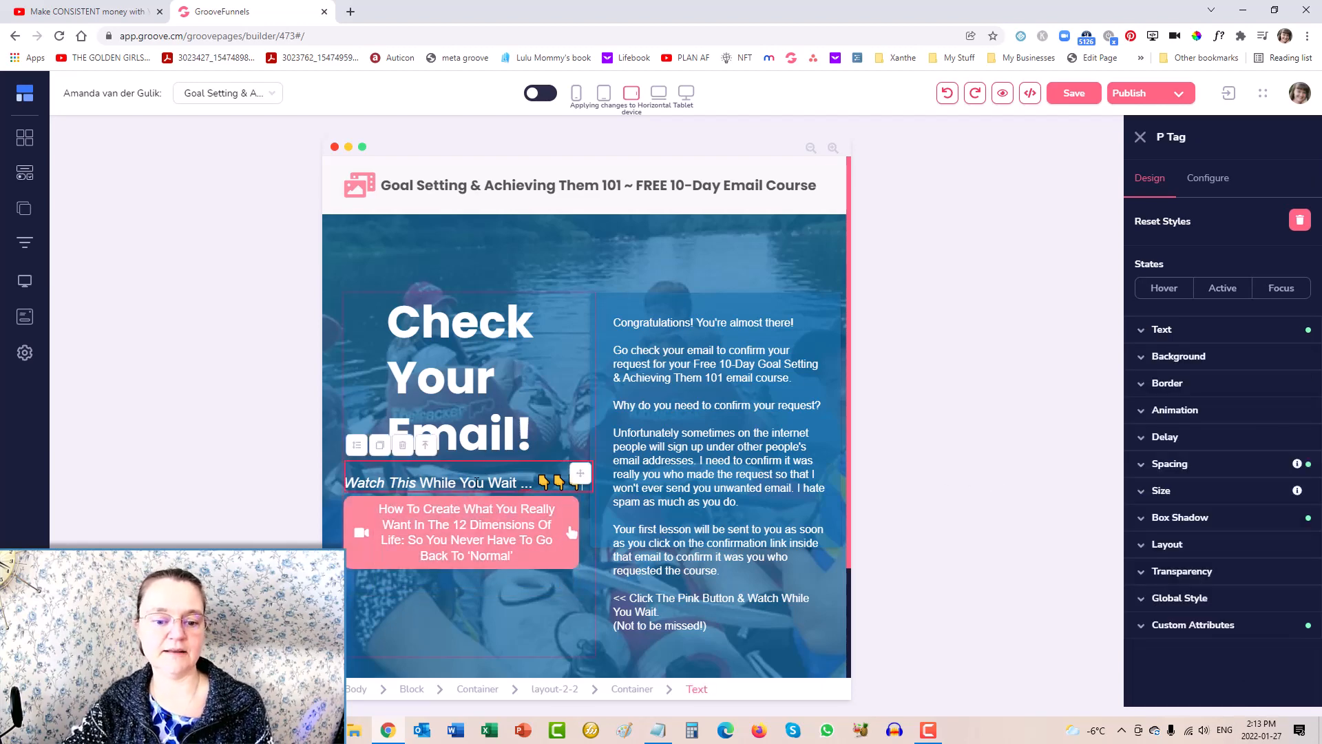
click(1168, 334)
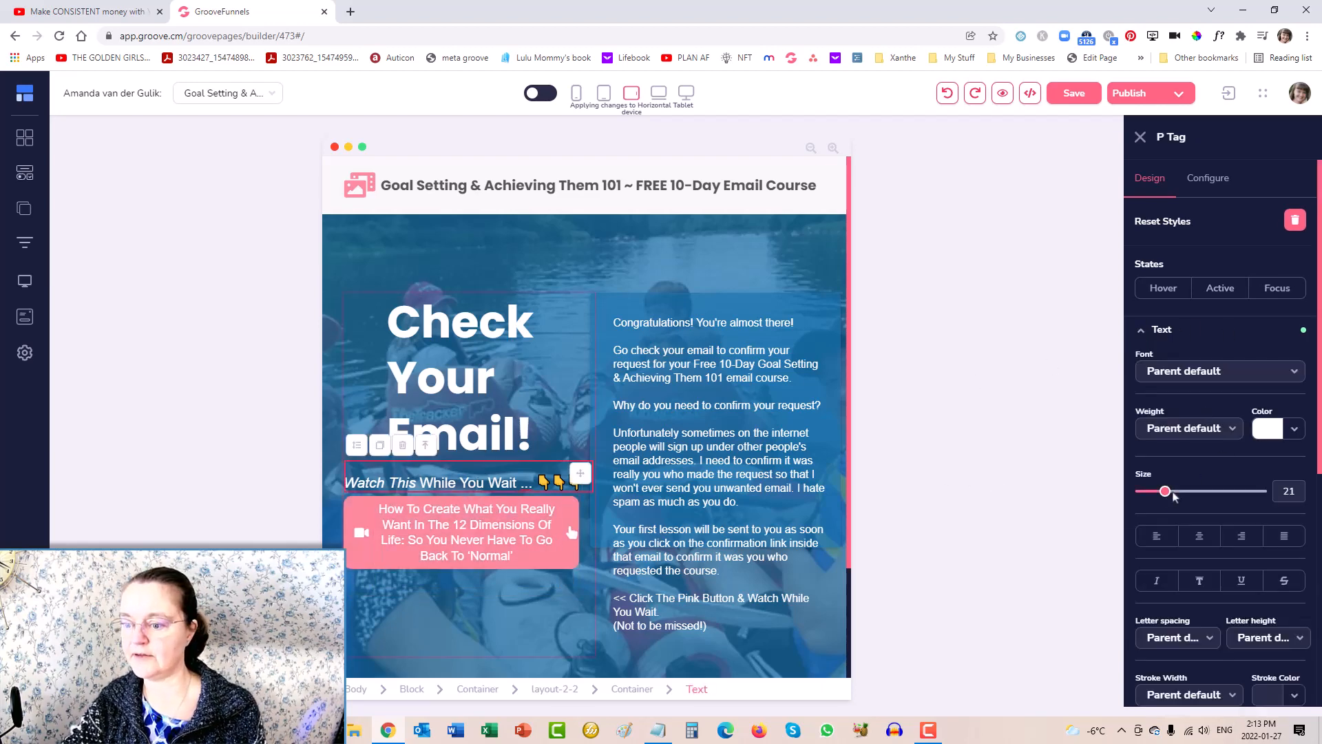
drag(1165, 500, 1162, 501)
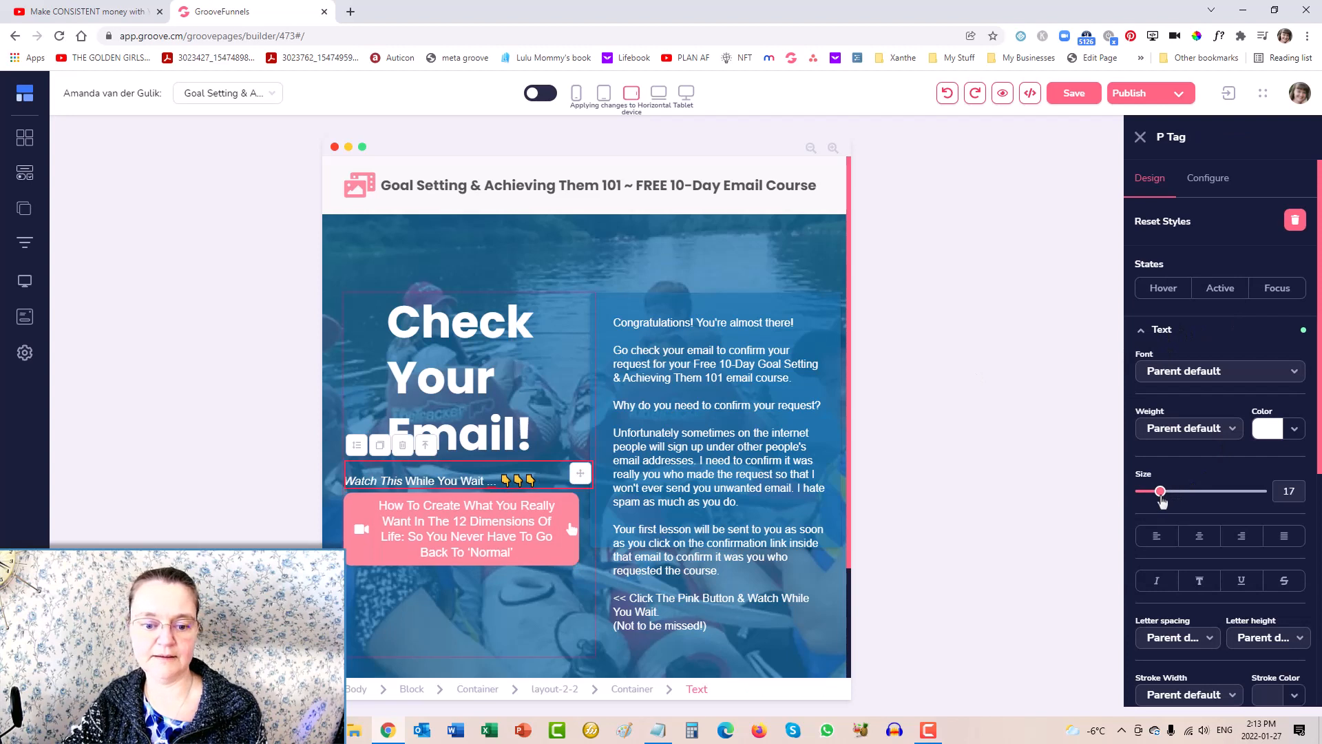
click(1144, 333)
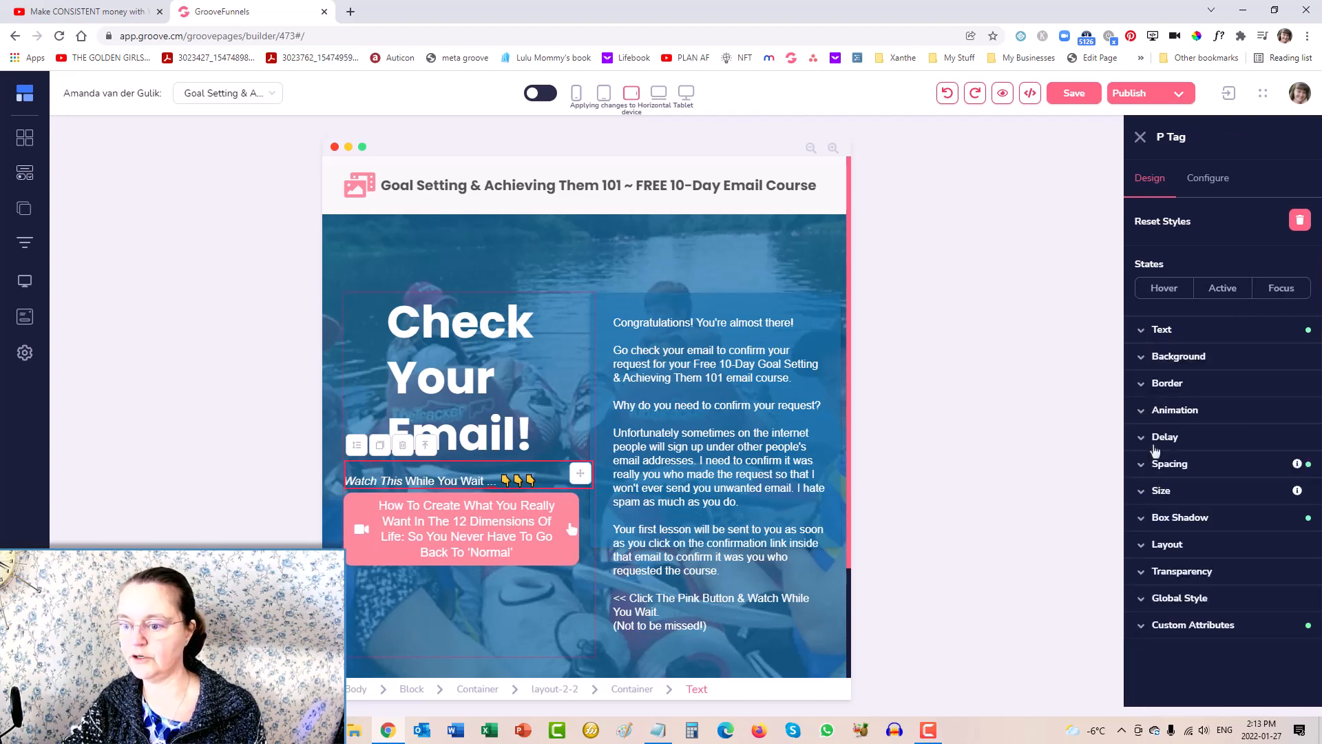
click(1143, 467)
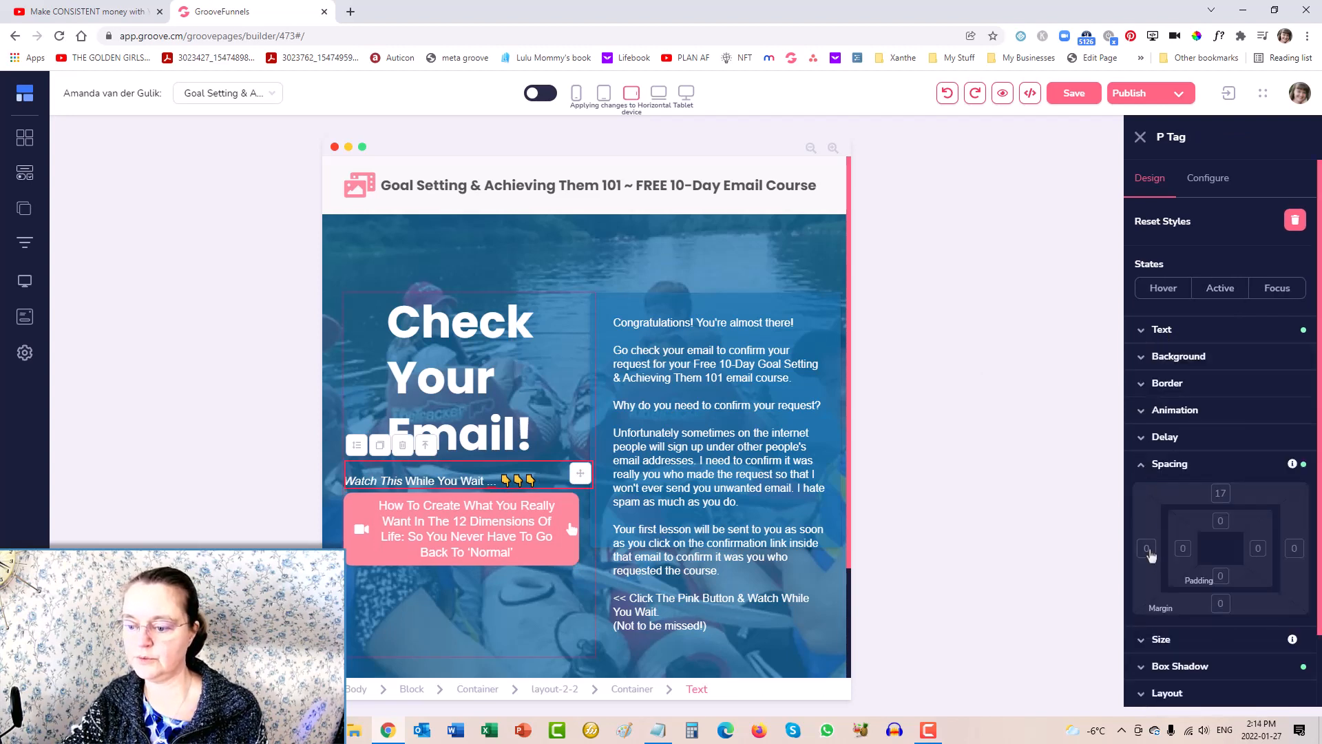
click(1147, 548)
drag(1142, 639, 1146, 637)
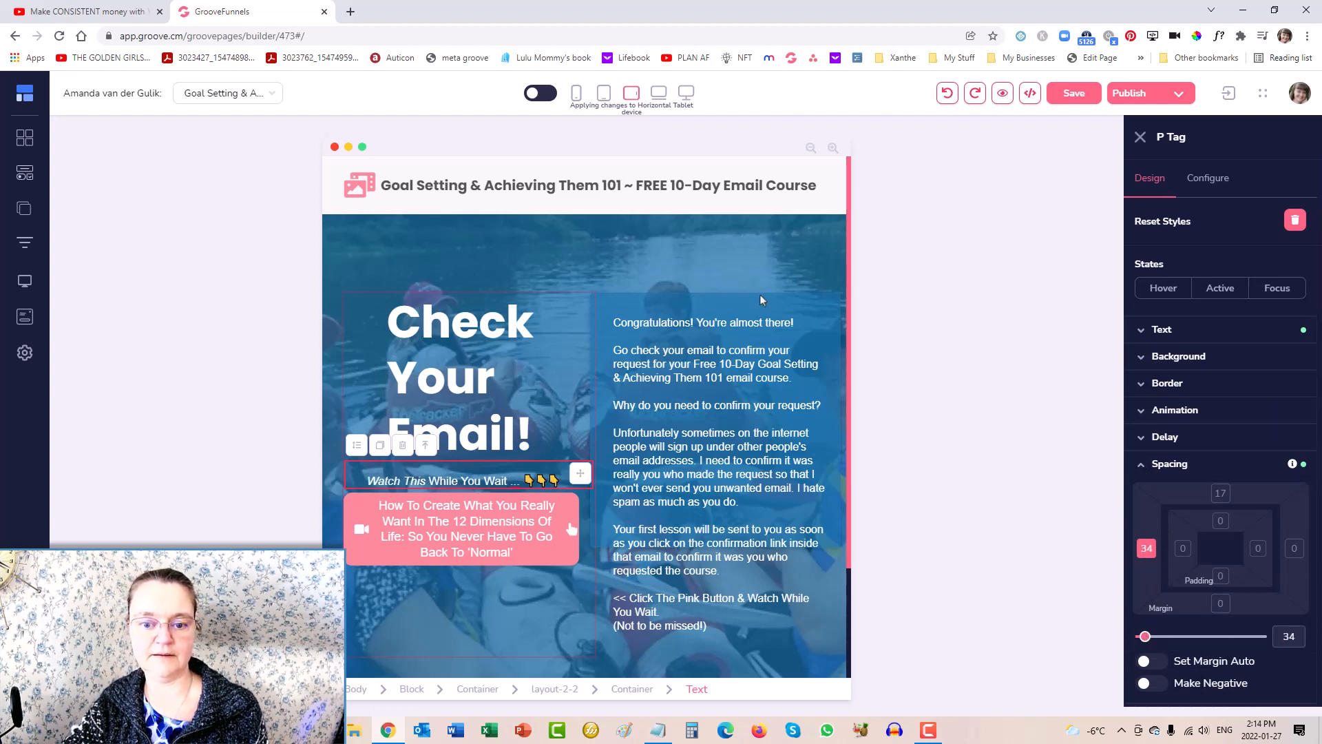
Set a negative top margin of -17 on the "Congratulations! You're almost there!" confirmation text block
click(750, 318)
click(736, 319)
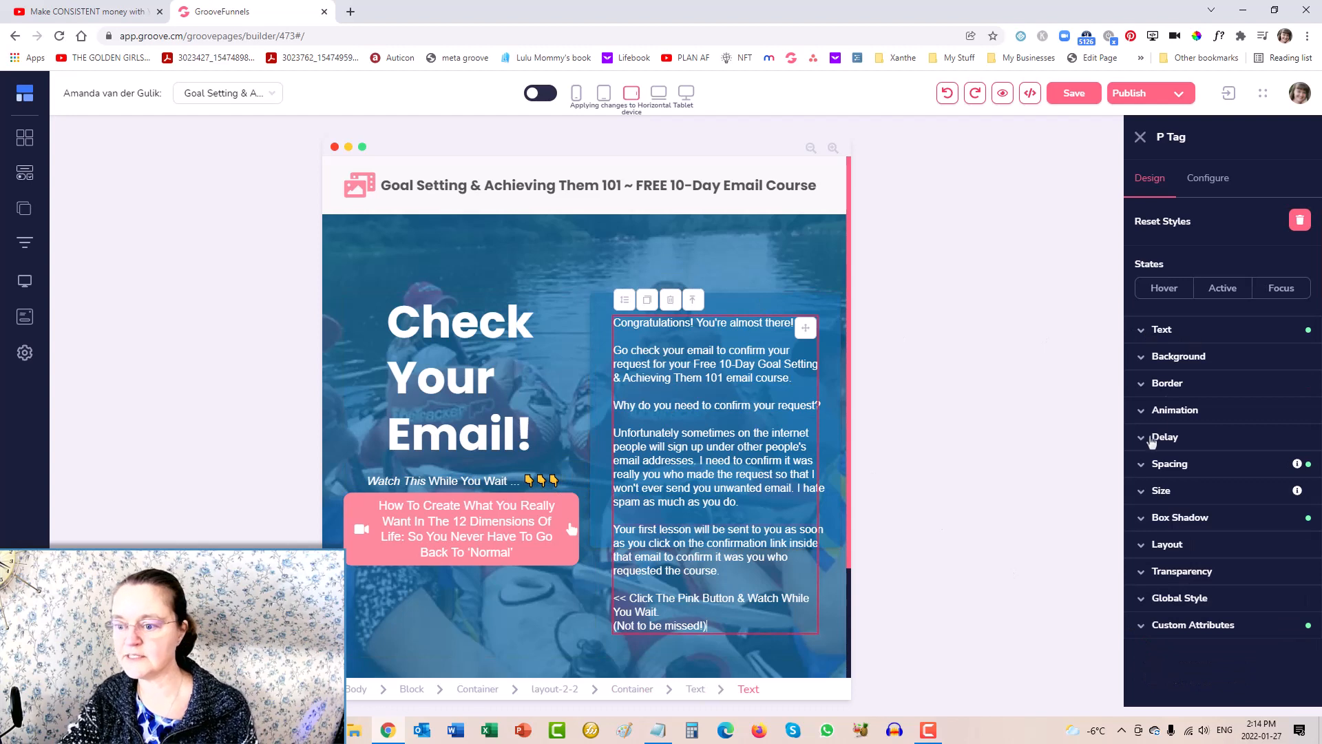
click(1145, 463)
click(1154, 684)
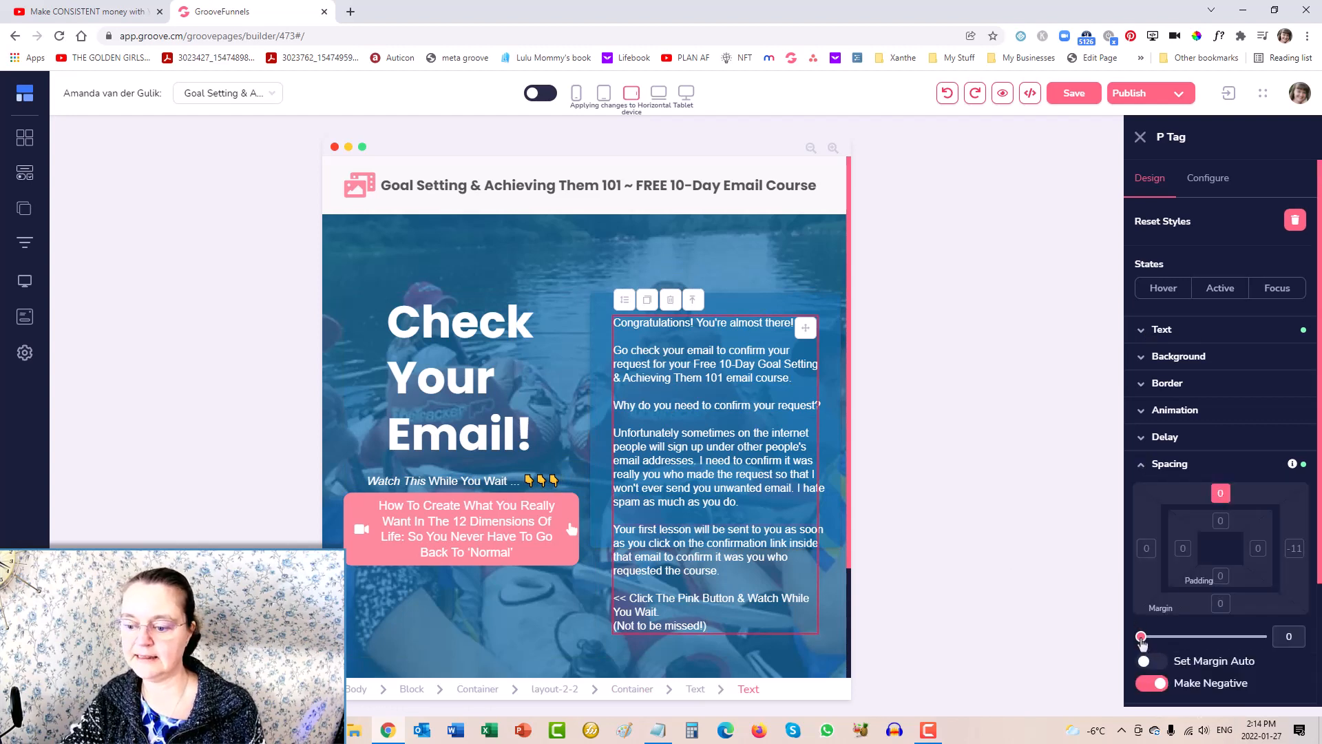
drag(1141, 638, 1144, 638)
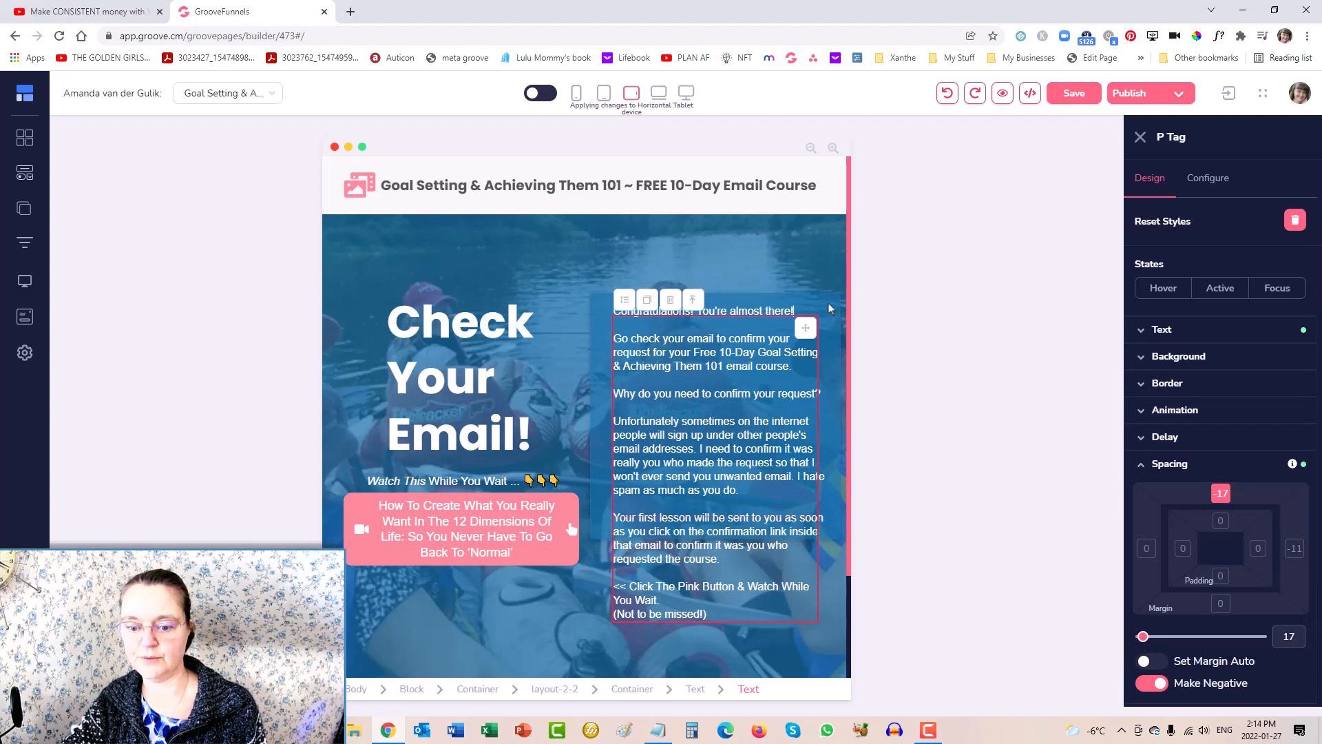
Set the bottom margin of the container around the confirmation text to 177 and save the page
click(830, 309)
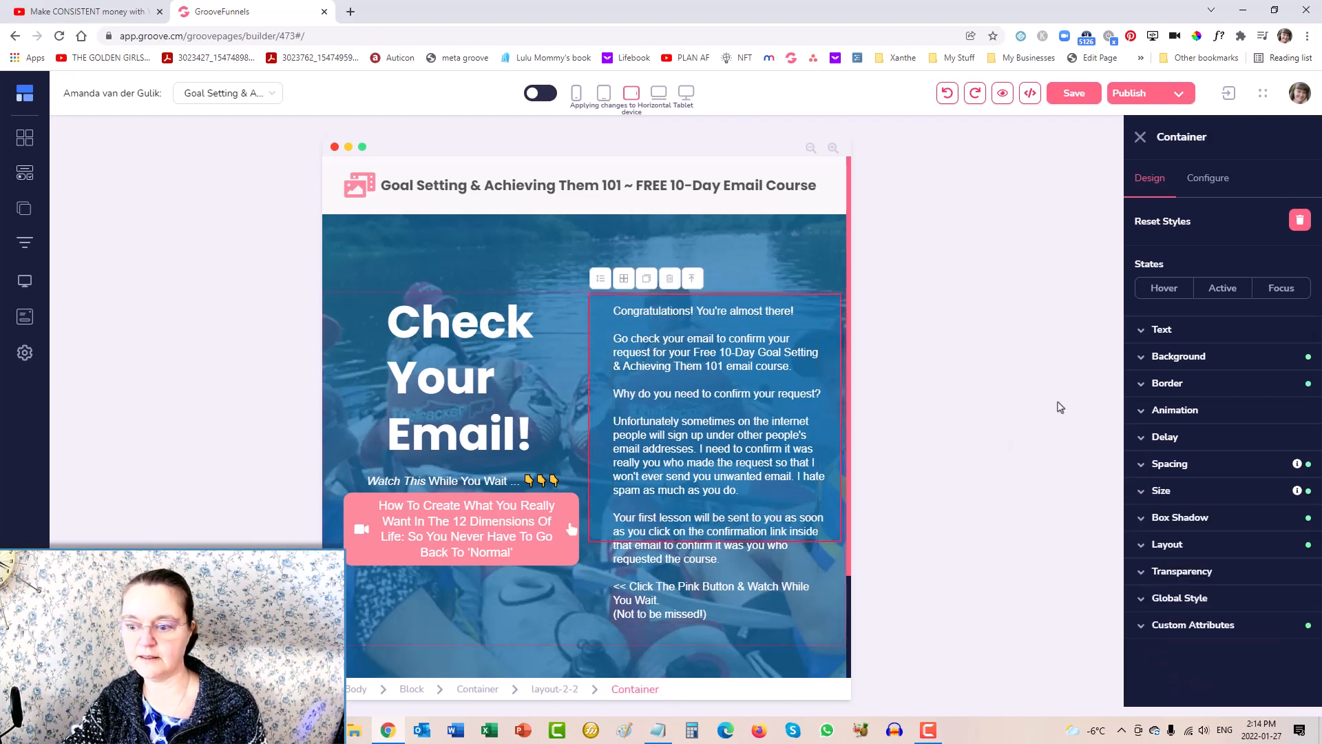
click(1144, 463)
click(1220, 603)
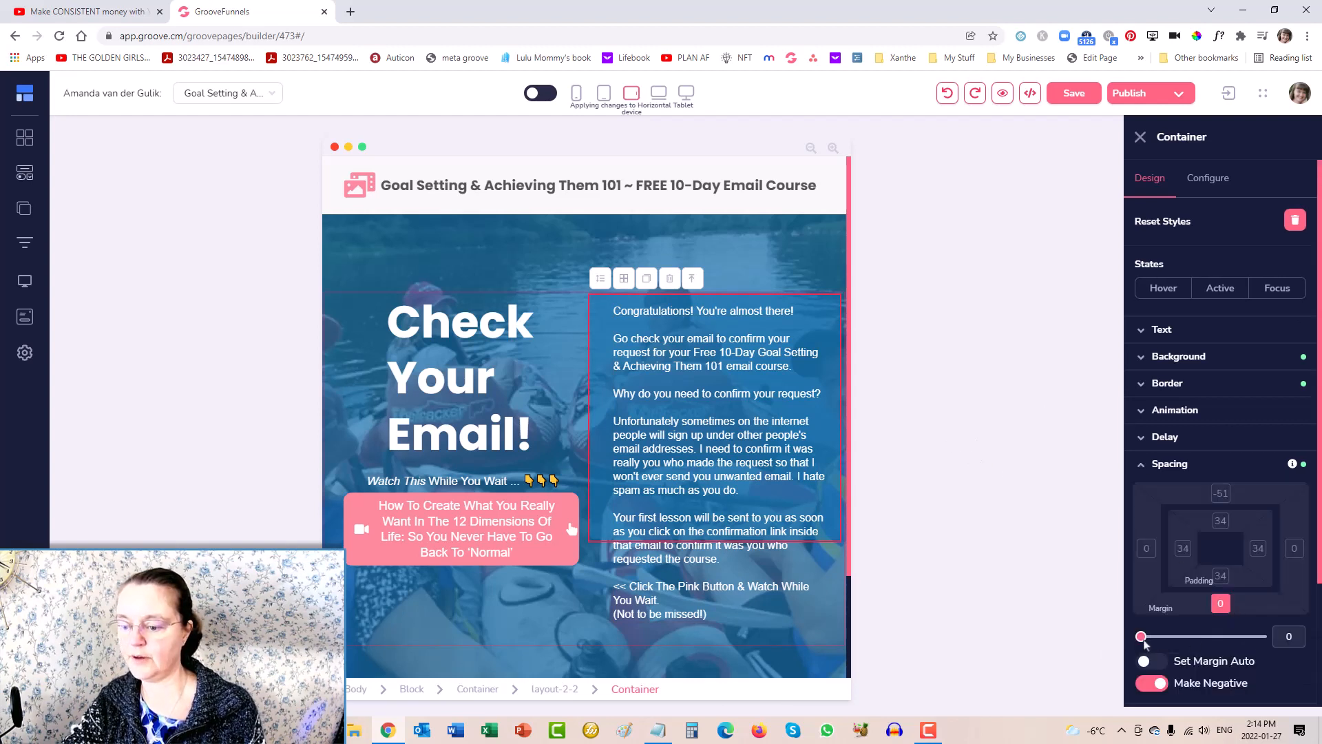
click(1145, 683)
drag(1142, 636, 1163, 640)
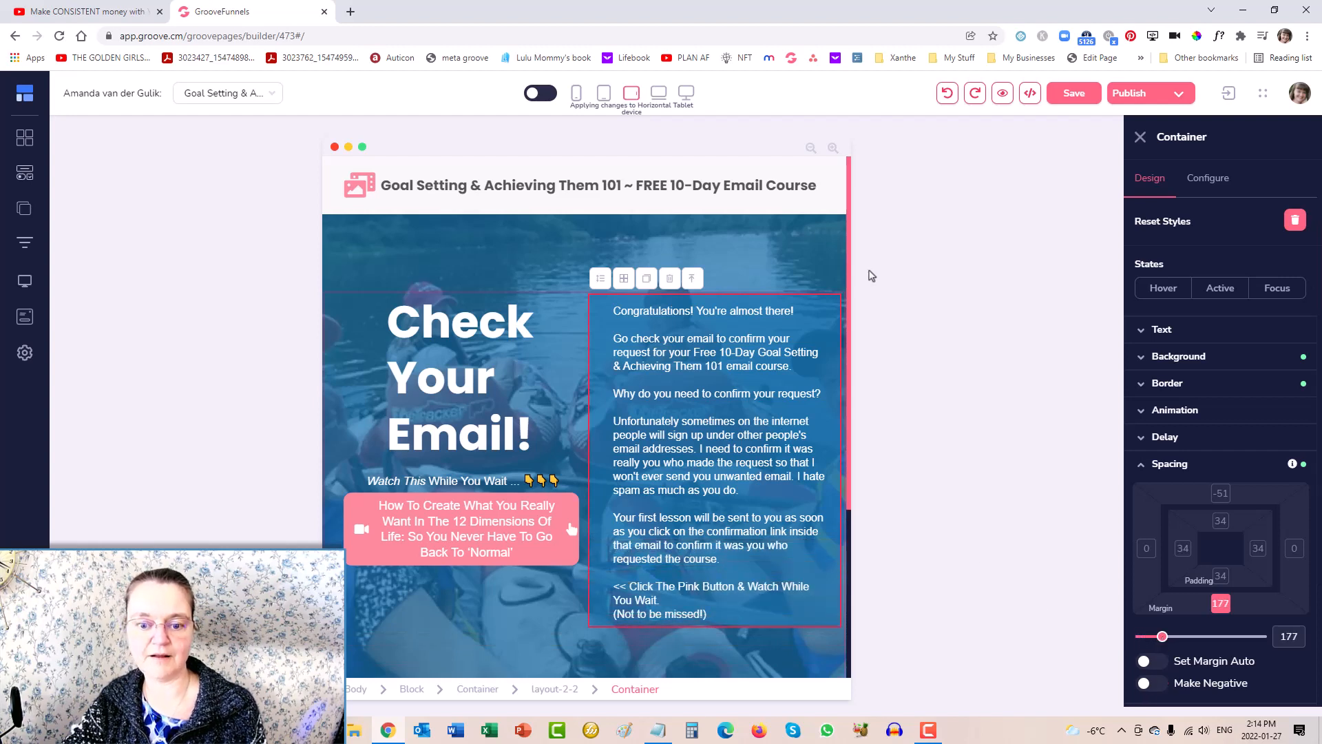
click(803, 251)
click(1067, 94)
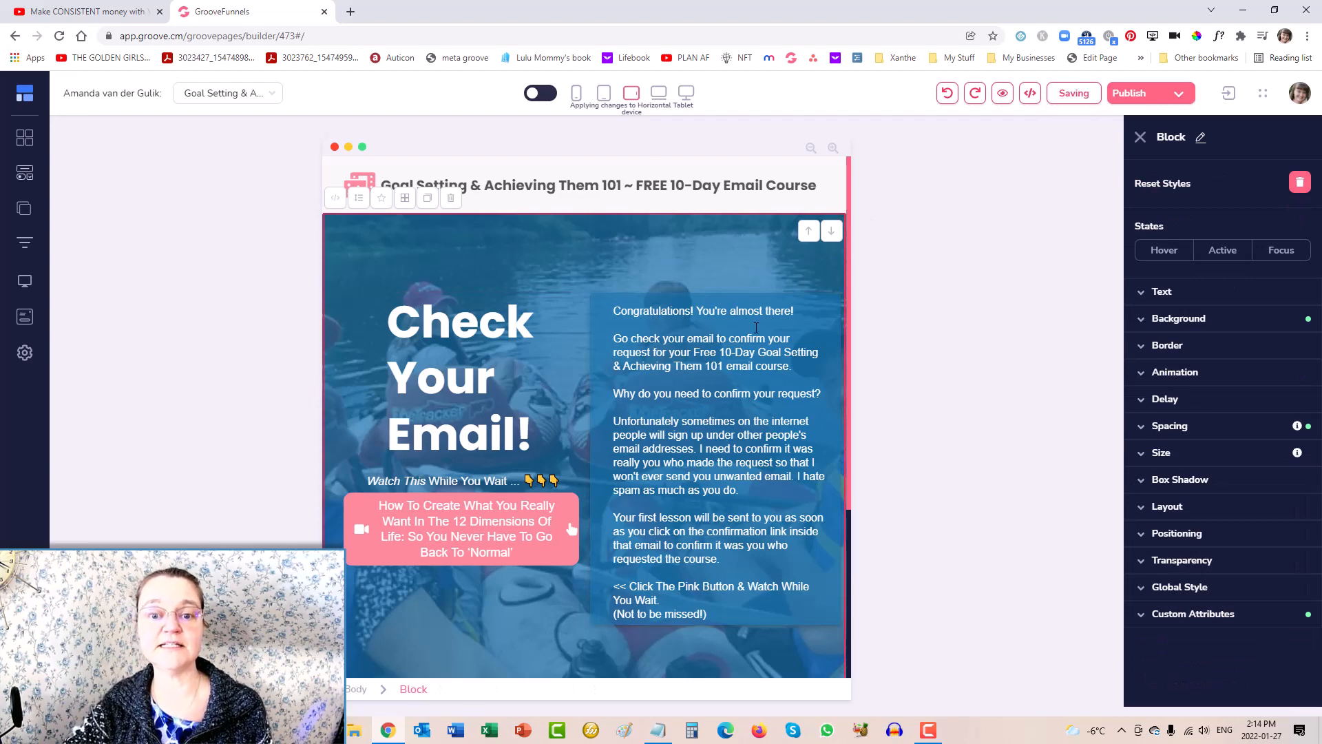
Set a negative bottom margin of -274 on the layout-2-2 element to shorten the space above the footer, and save the page
scroll(758, 330, down, 4)
scroll(763, 346, up, 4)
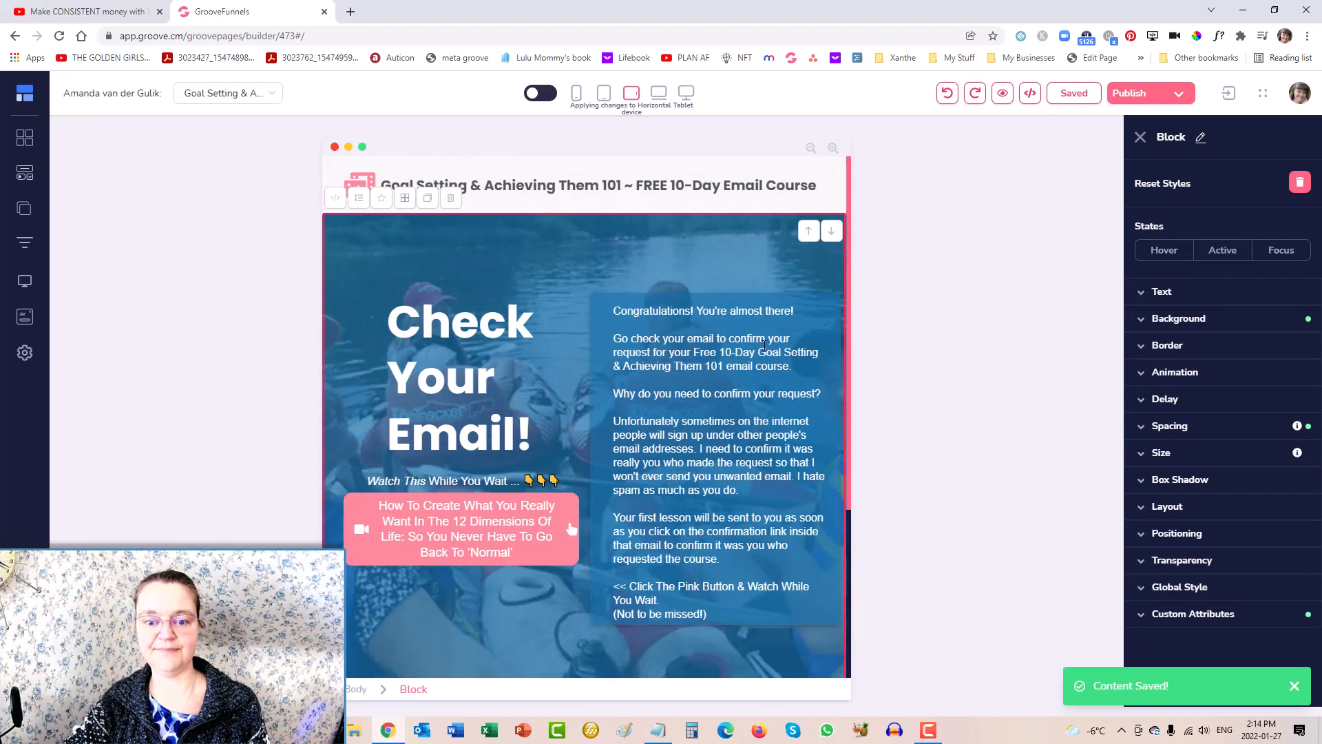
scroll(764, 346, down, 4)
scroll(765, 347, up, 4)
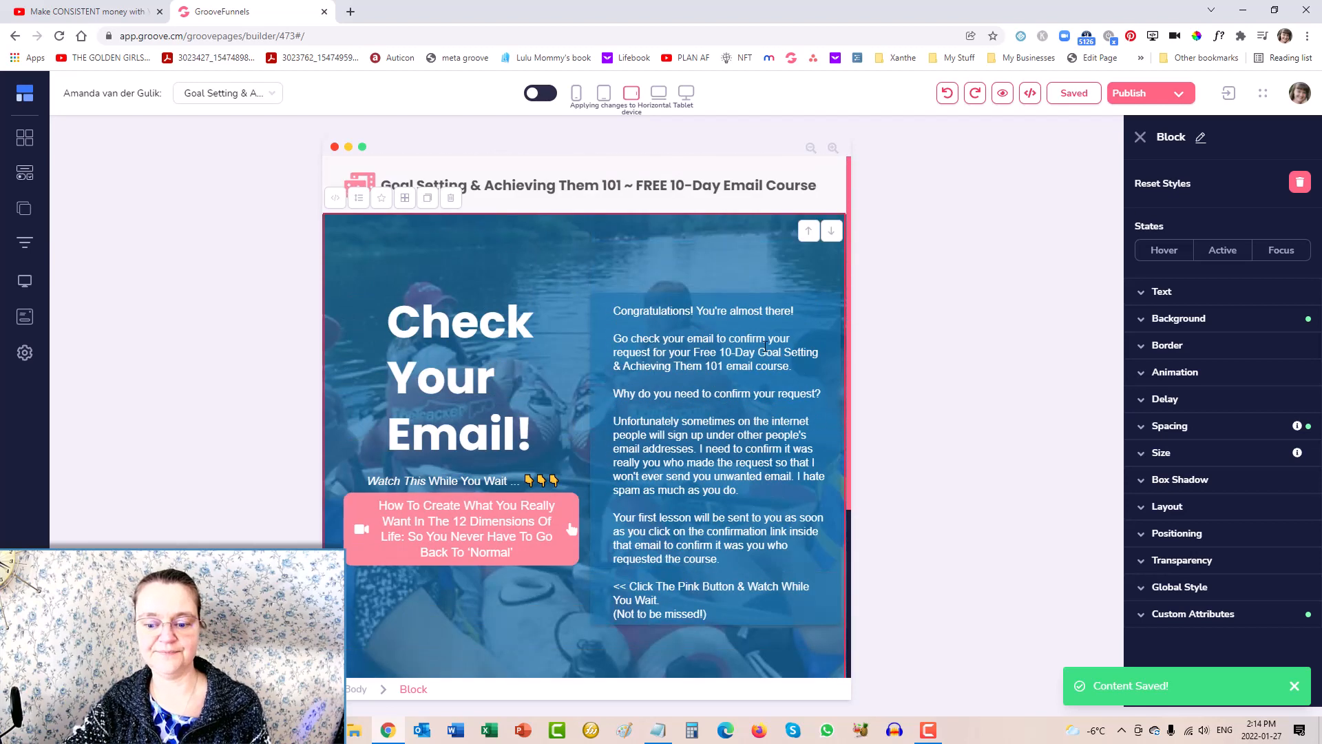
scroll(733, 349, down, 4)
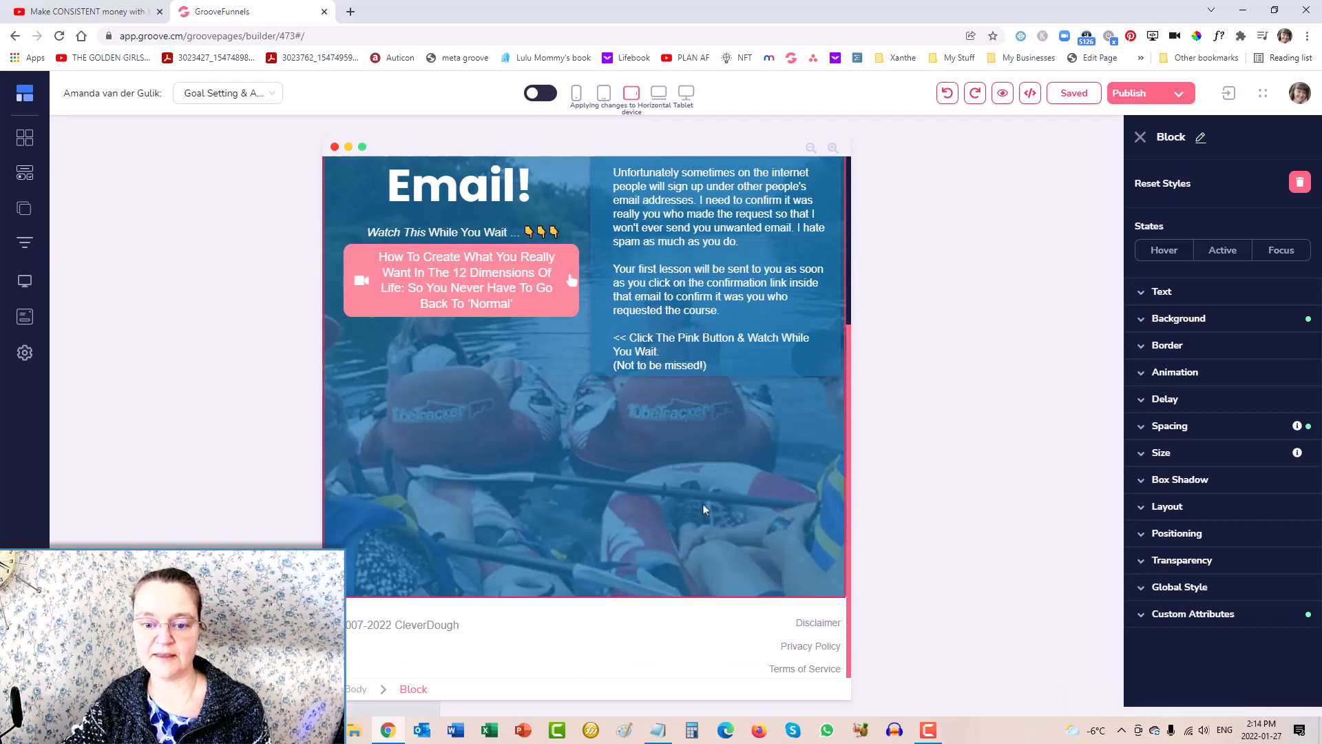
click(705, 510)
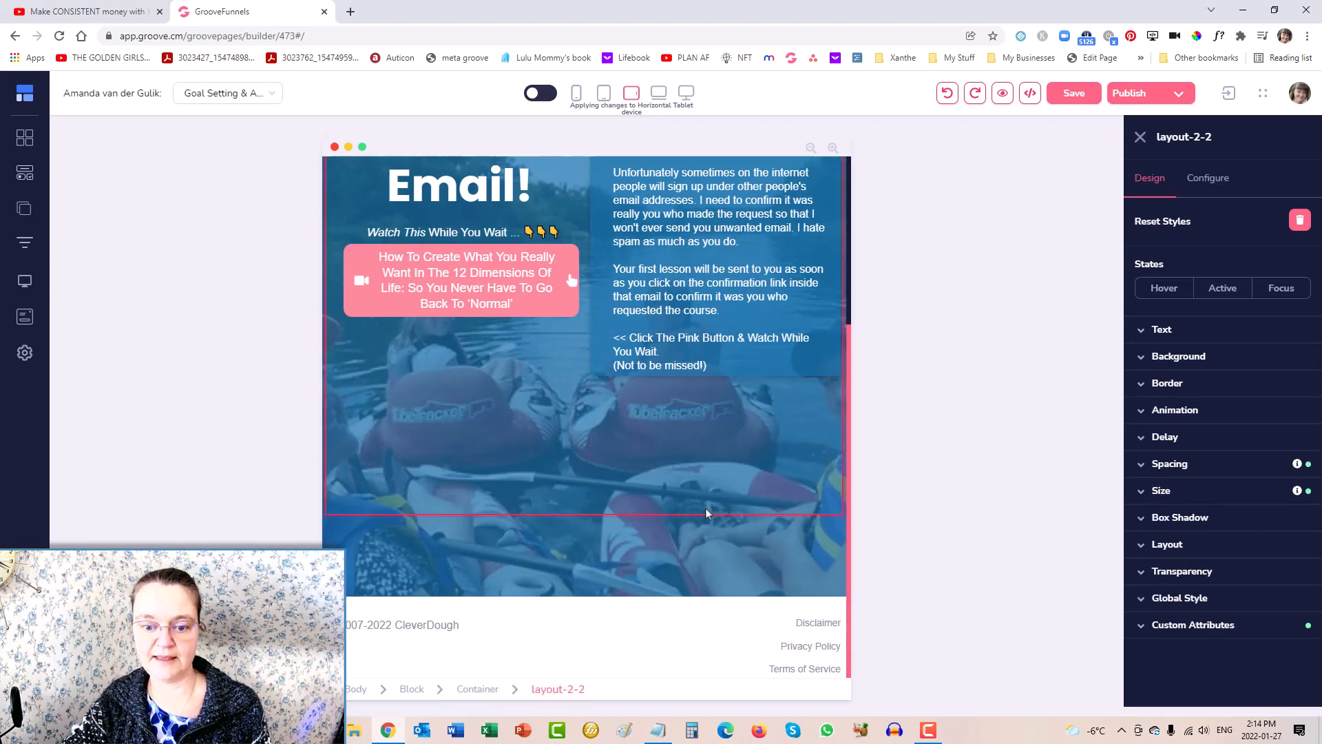
click(1140, 466)
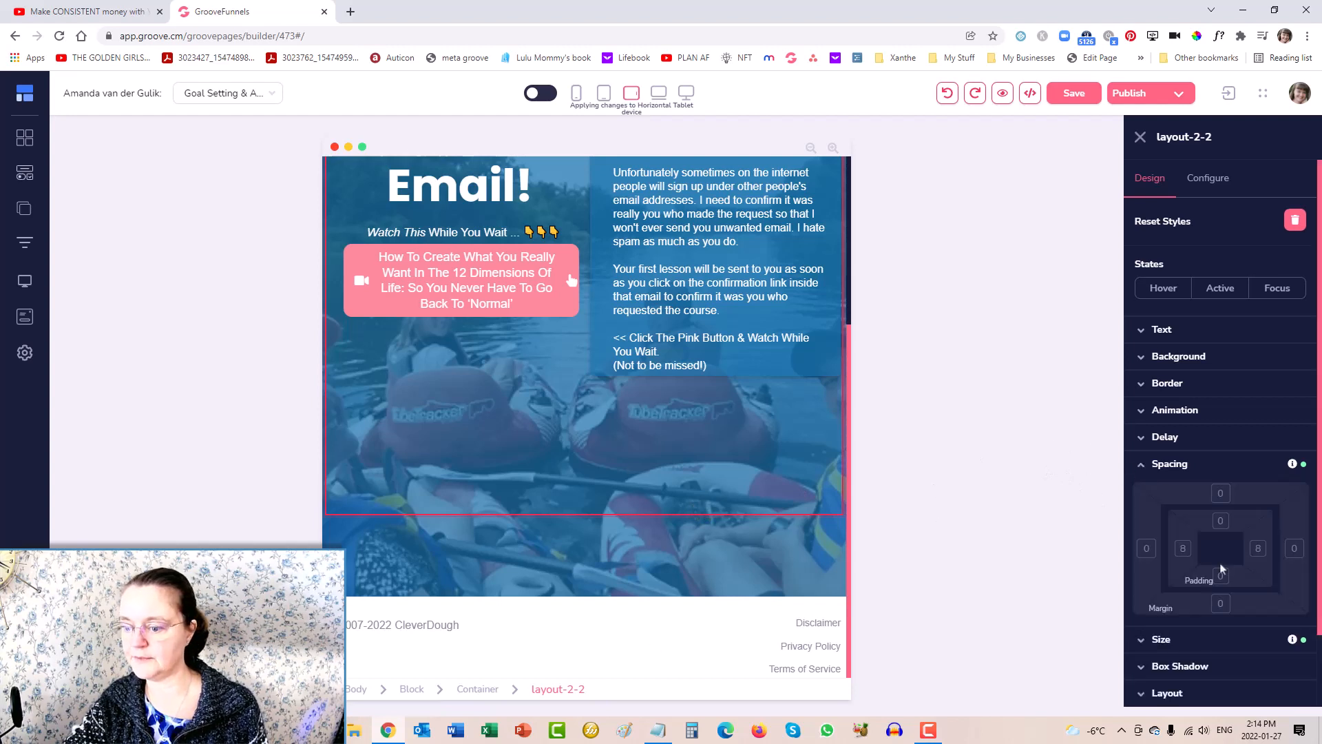
drag(1141, 637, 1175, 640)
click(1220, 604)
click(1151, 683)
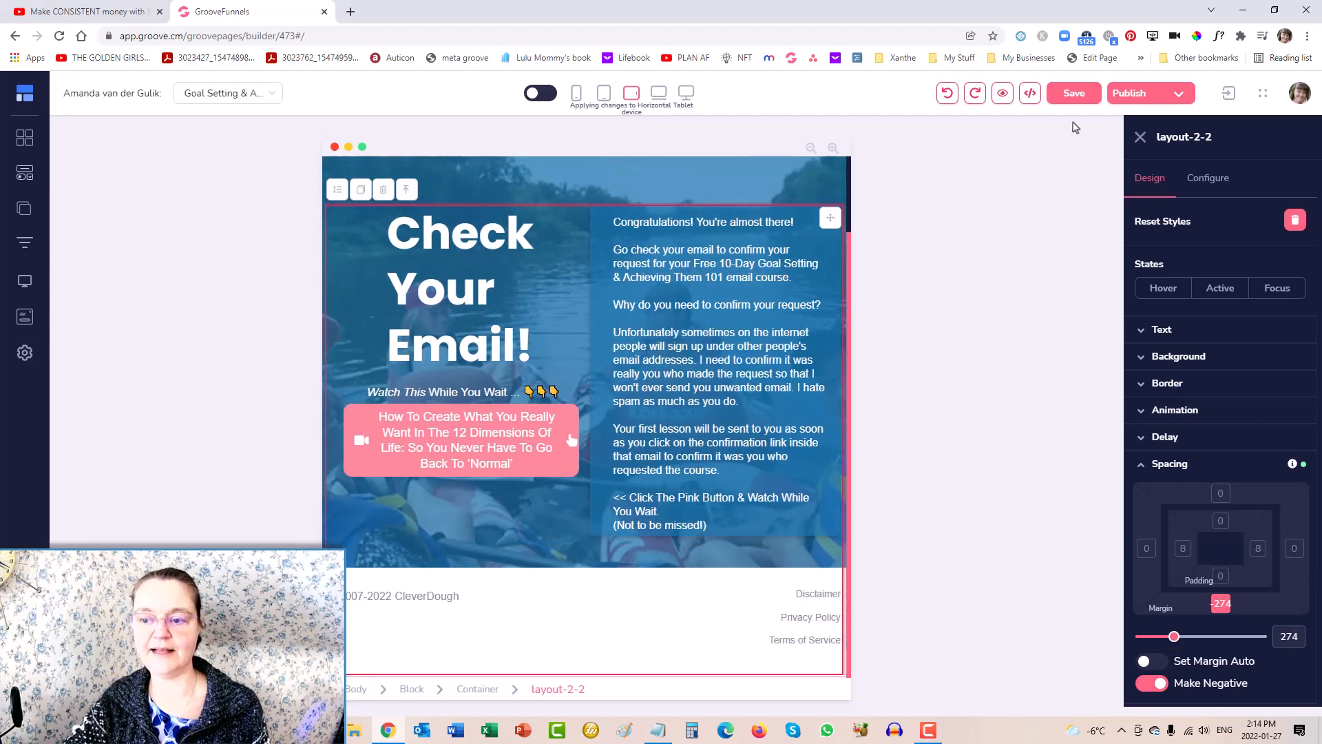
click(1073, 93)
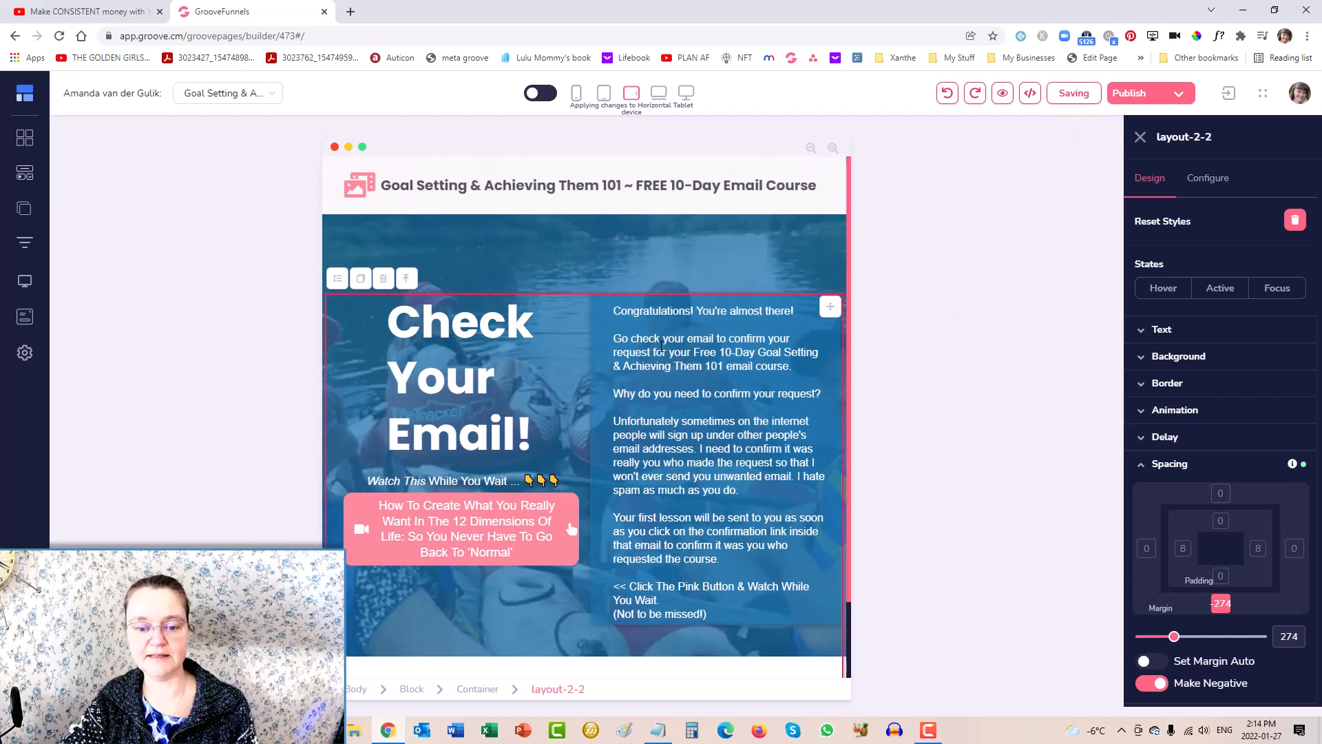
Switch to the Vertical Tablet layout and set the text size of the "Goal Setting & Achieving Them 101" header to 16
click(604, 94)
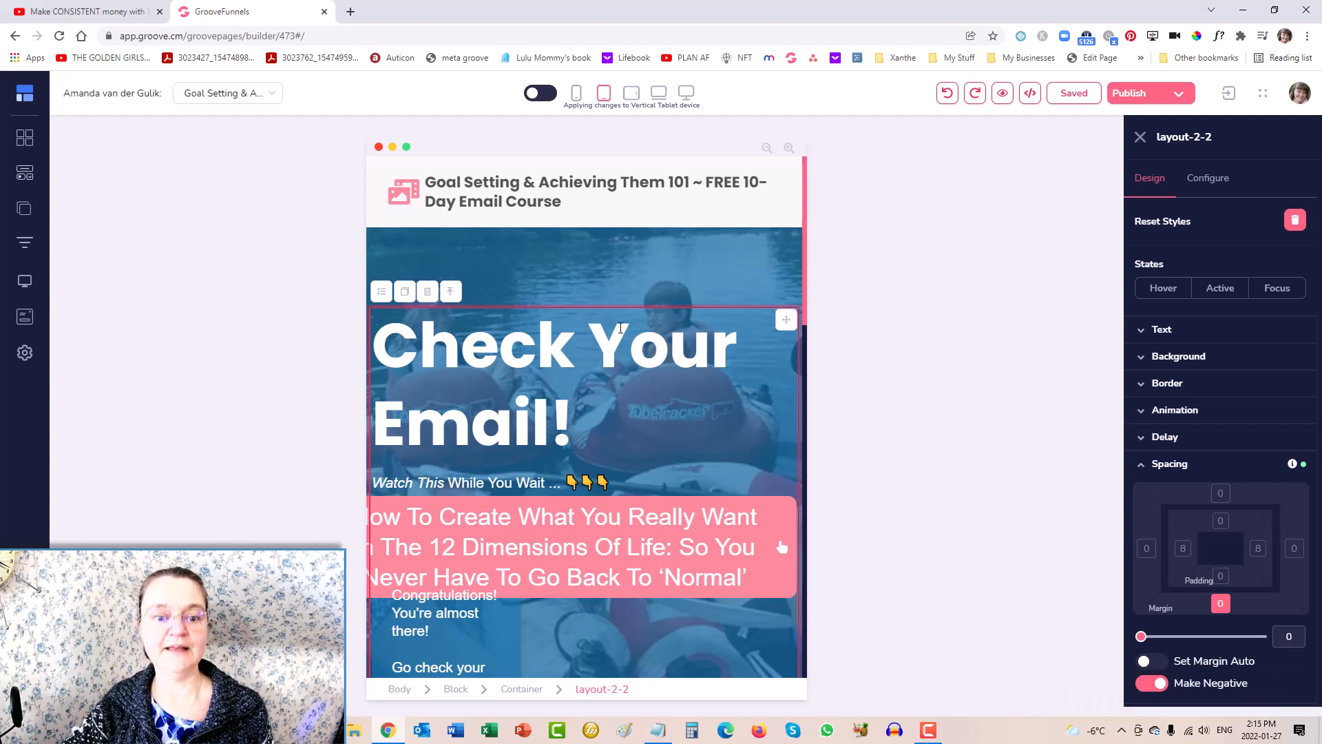
click(563, 183)
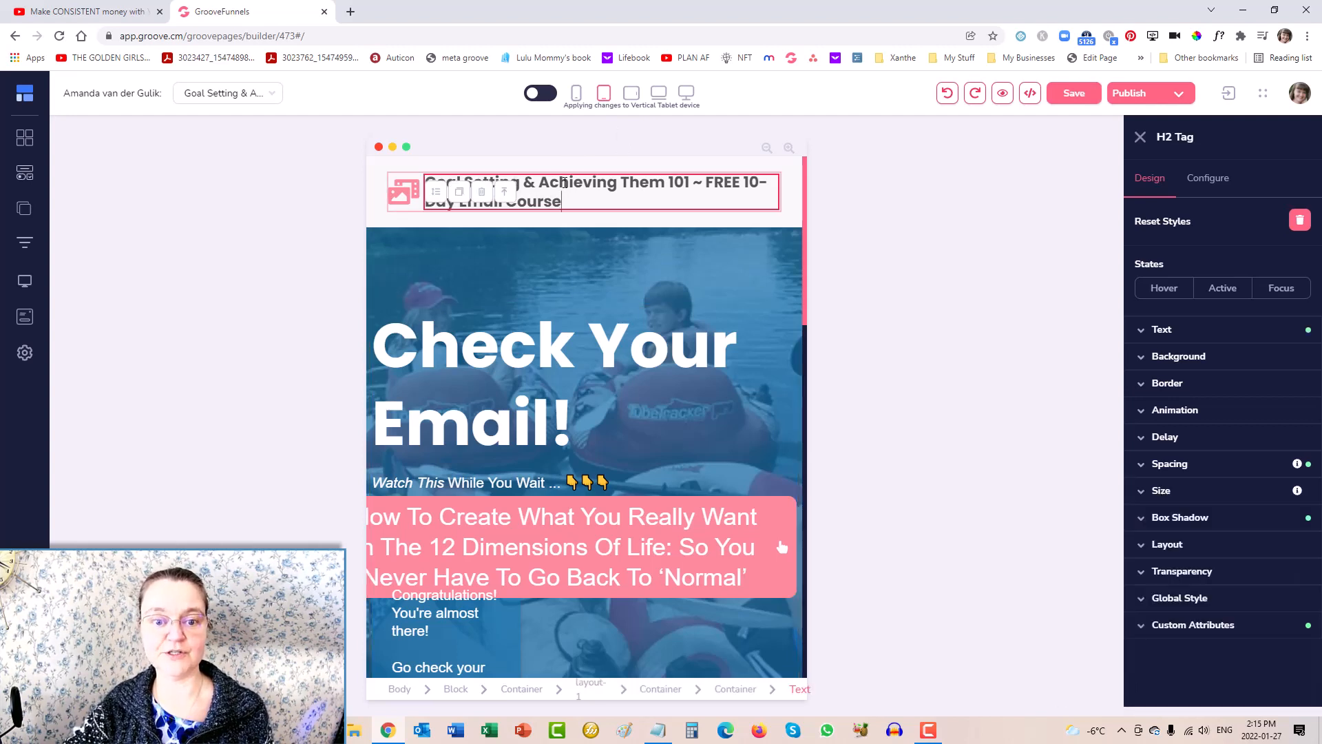
click(1141, 338)
drag(1167, 492, 1160, 493)
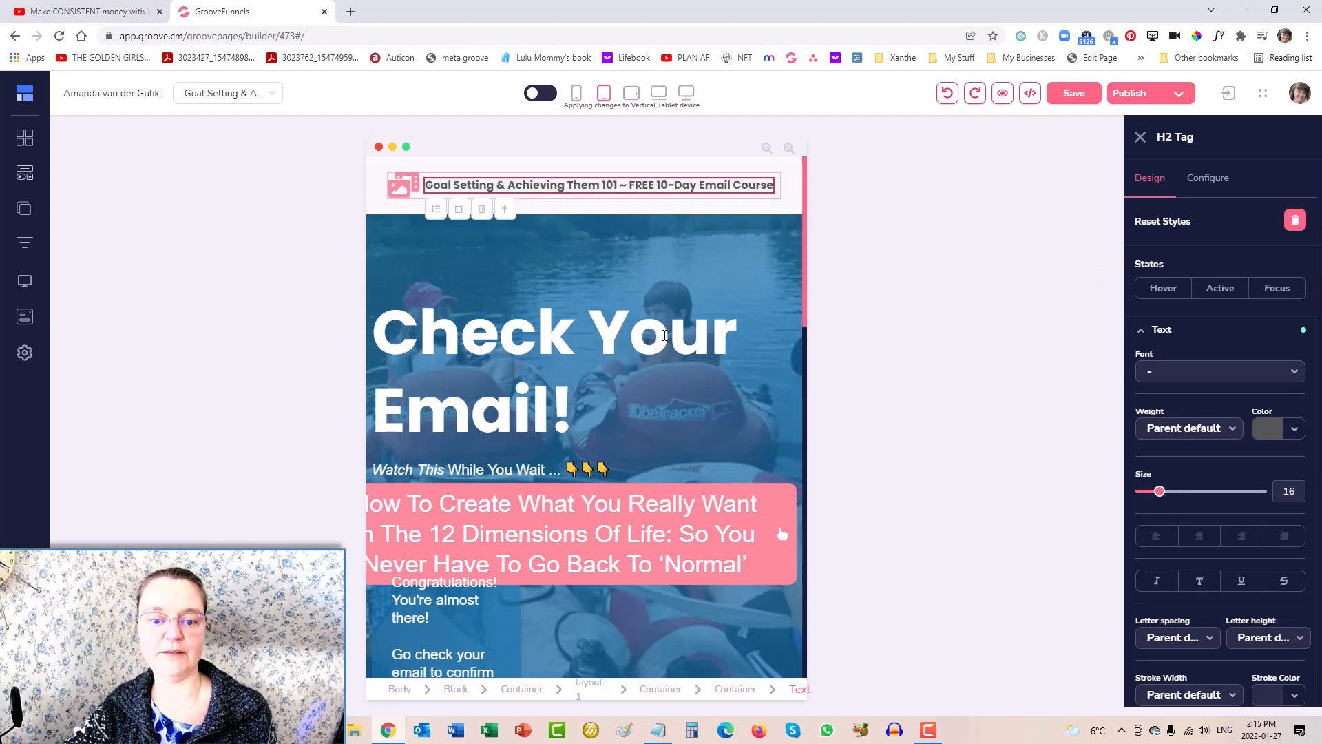
Set the text size of the "Check Your Email!" heading to 56
click(662, 334)
triple_click(661, 335)
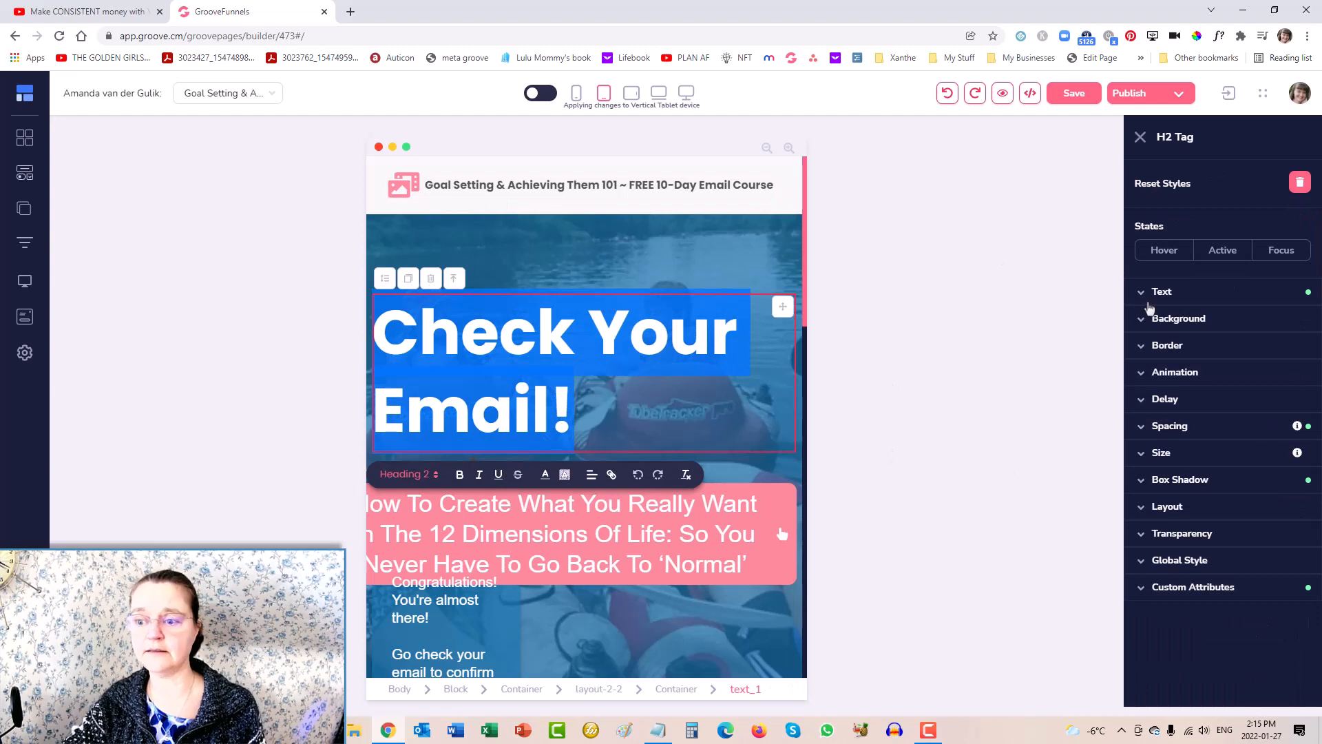
click(1161, 291)
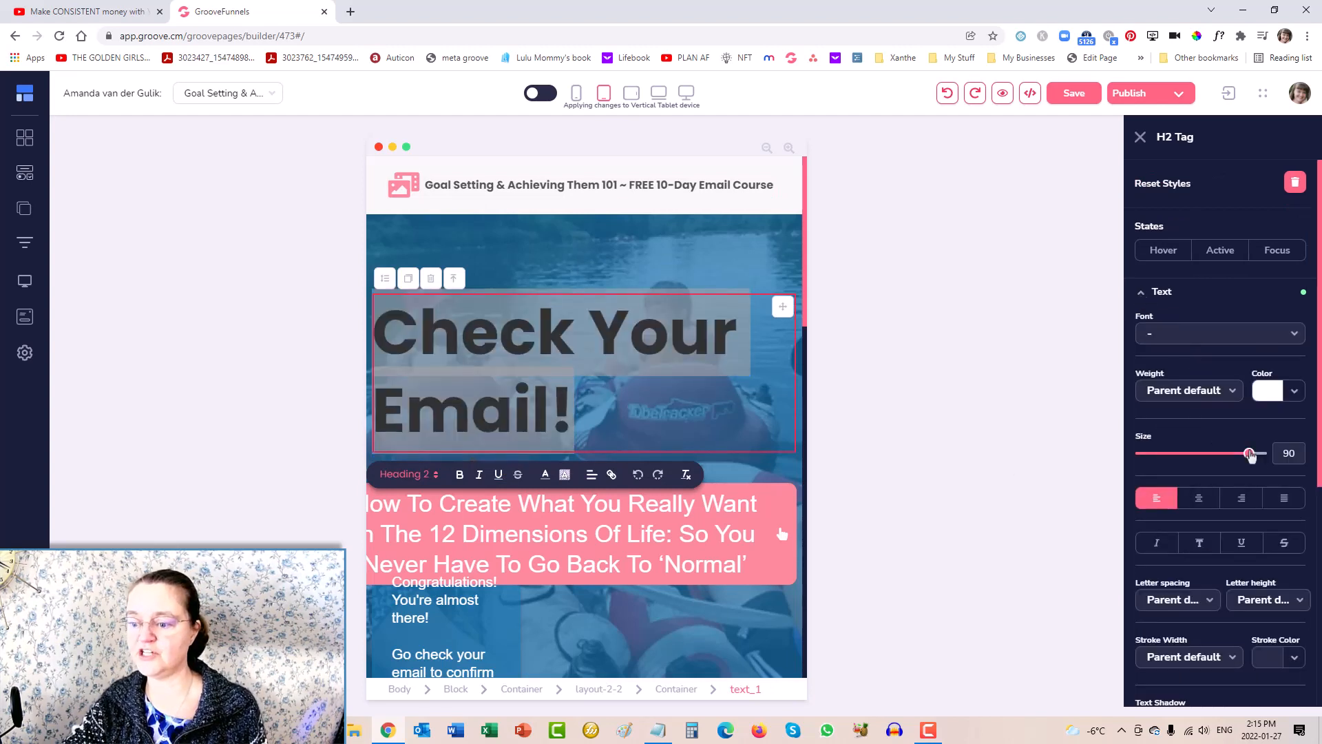
drag(1248, 454, 1209, 463)
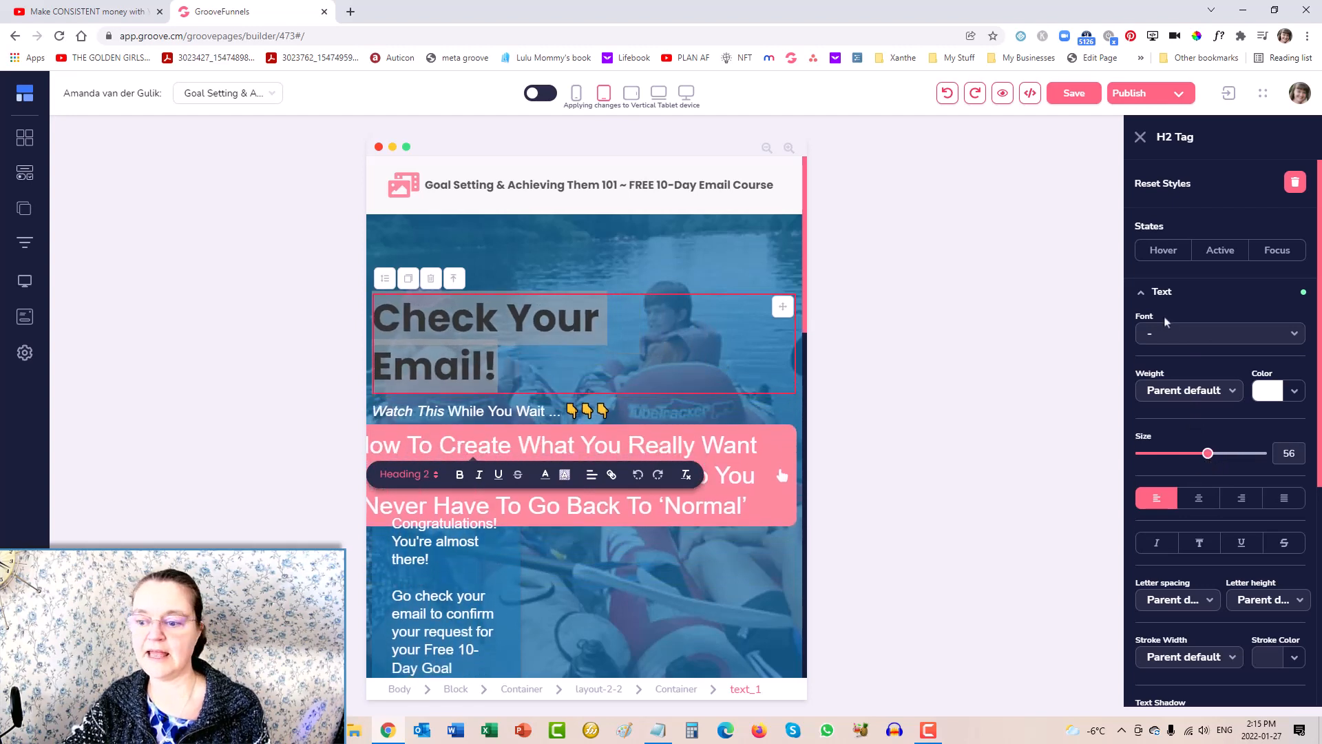
Set the left margin of the "Check Your Email!" heading to 143
click(1143, 294)
click(1143, 427)
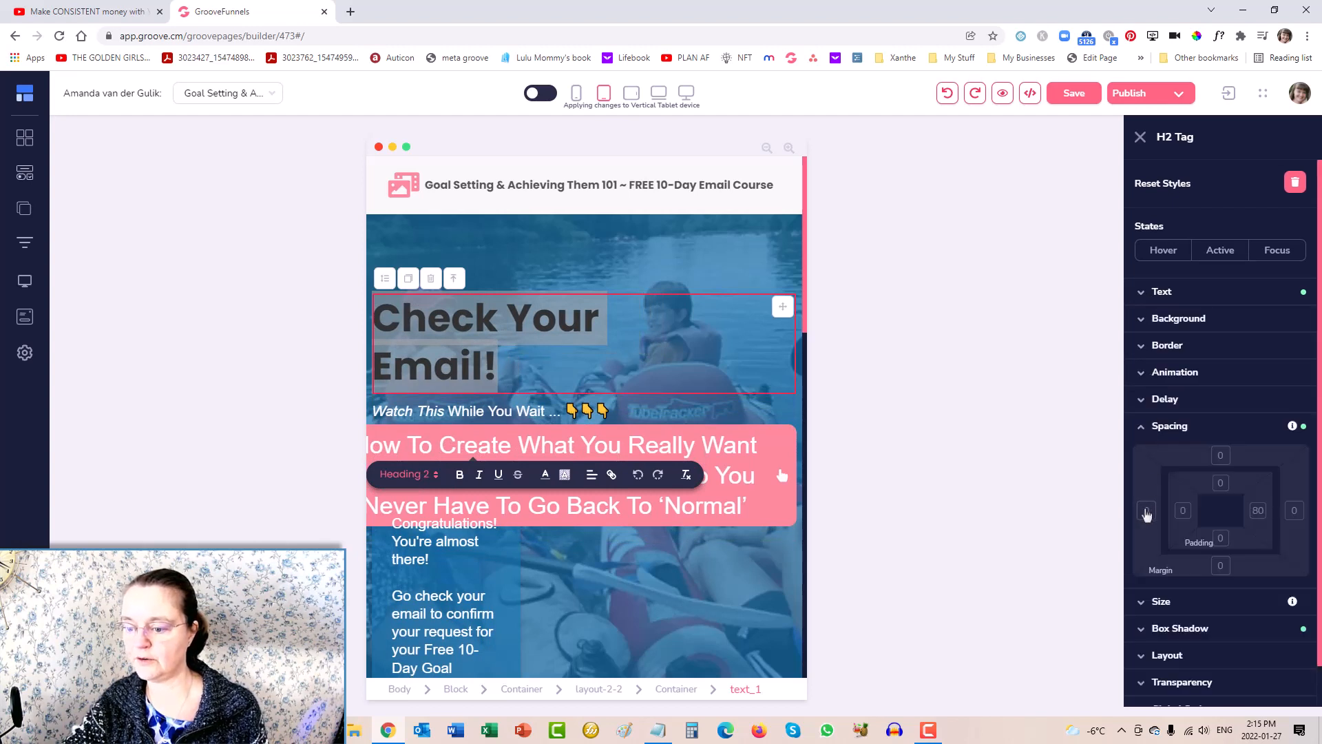
click(1147, 510)
drag(1142, 598, 1173, 600)
click(1148, 647)
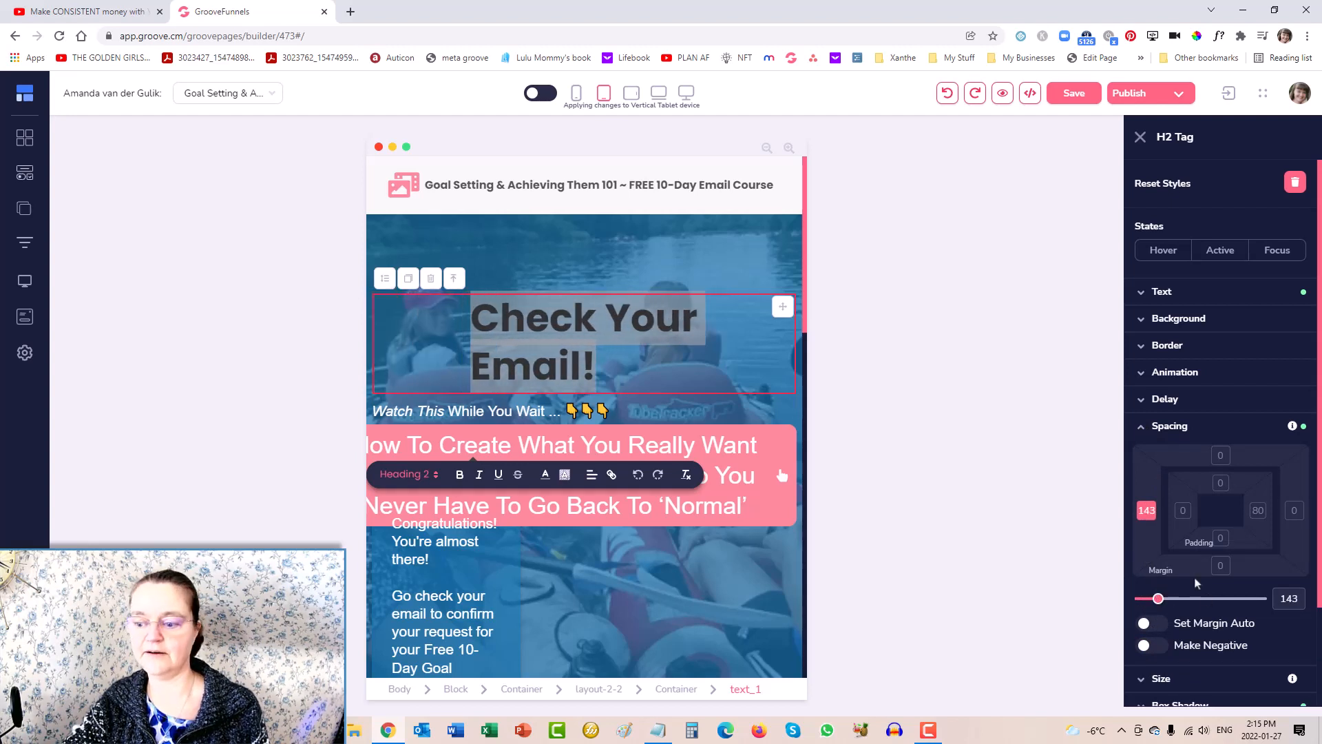
Center-align the "Check Your Email!" heading and set its left margin to 97
click(1143, 291)
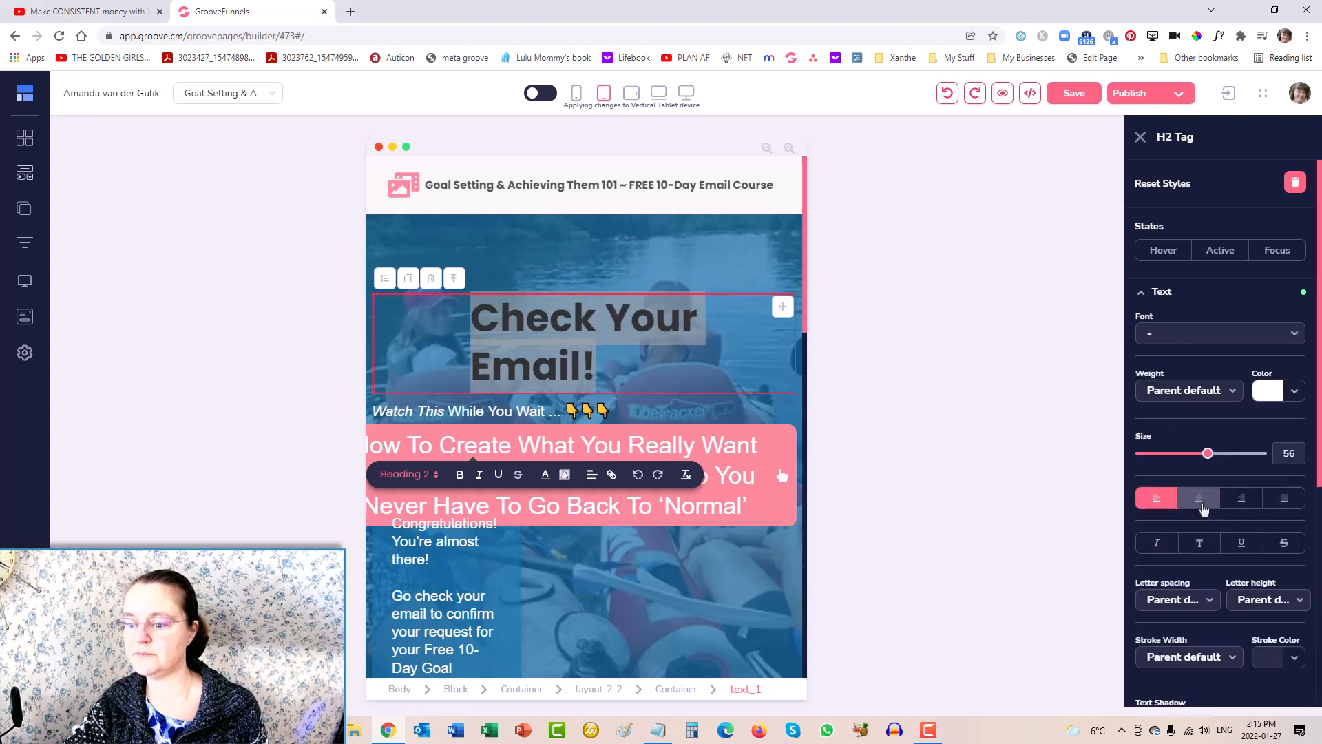
click(1202, 506)
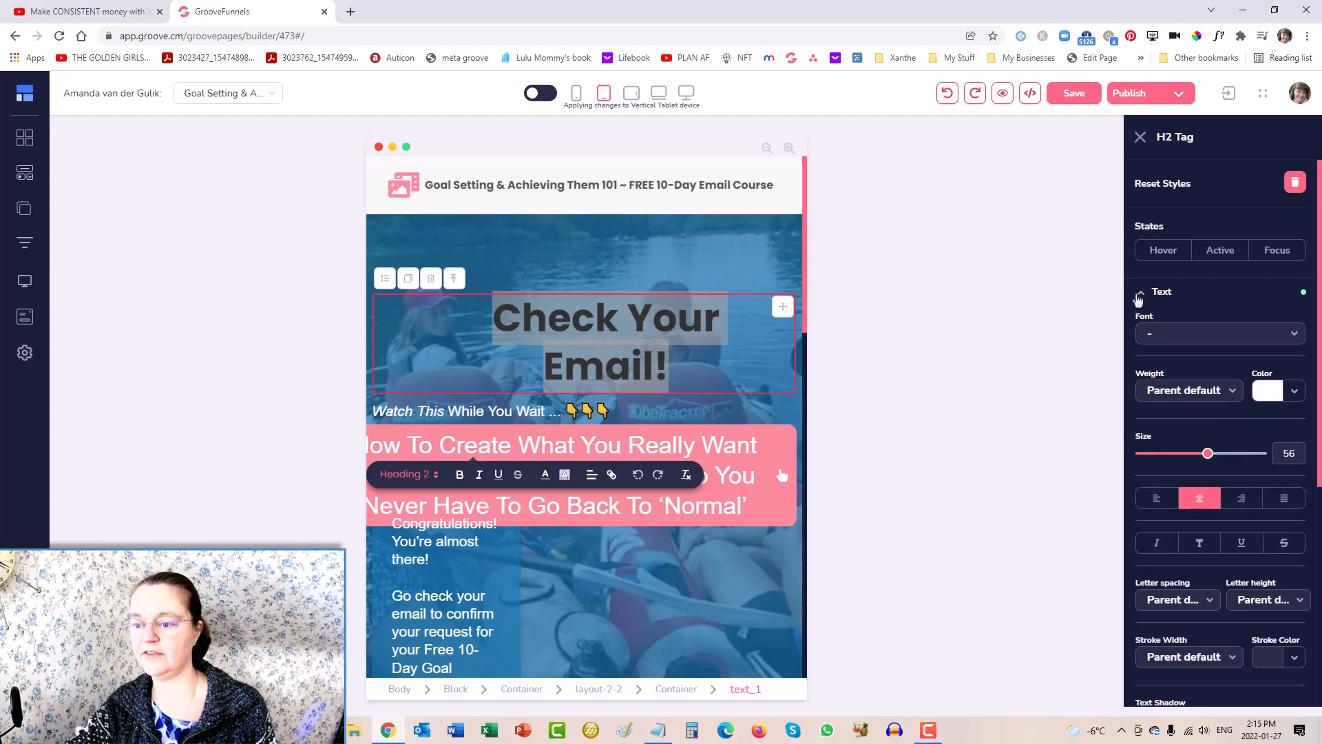
click(1136, 299)
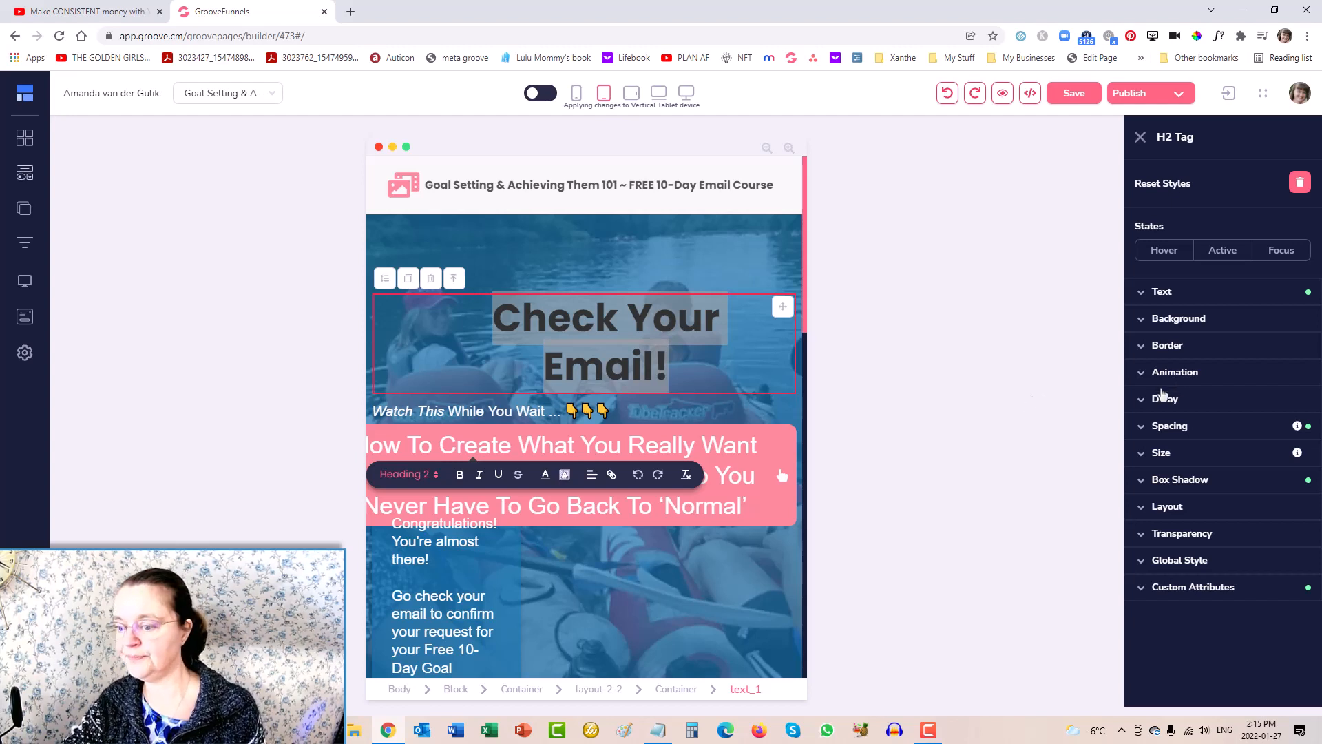
click(1148, 431)
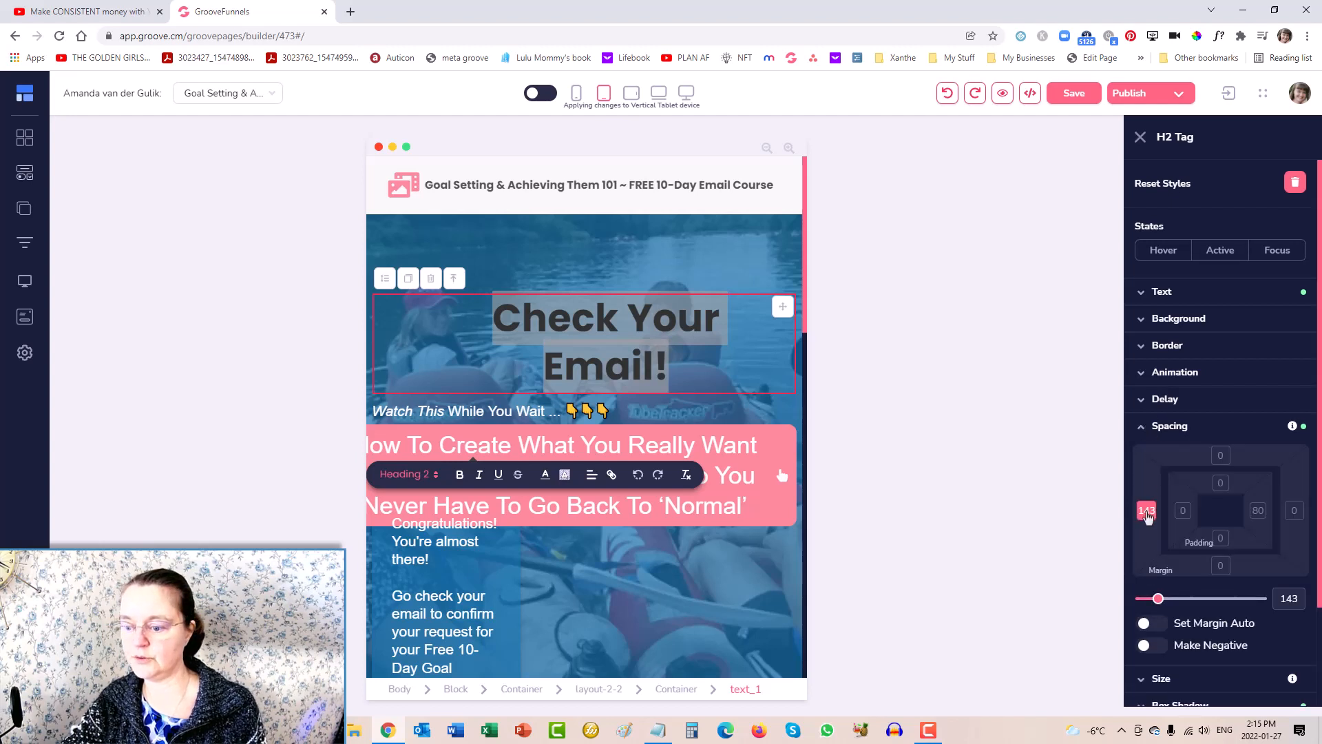
click(1147, 513)
drag(1160, 600, 1154, 600)
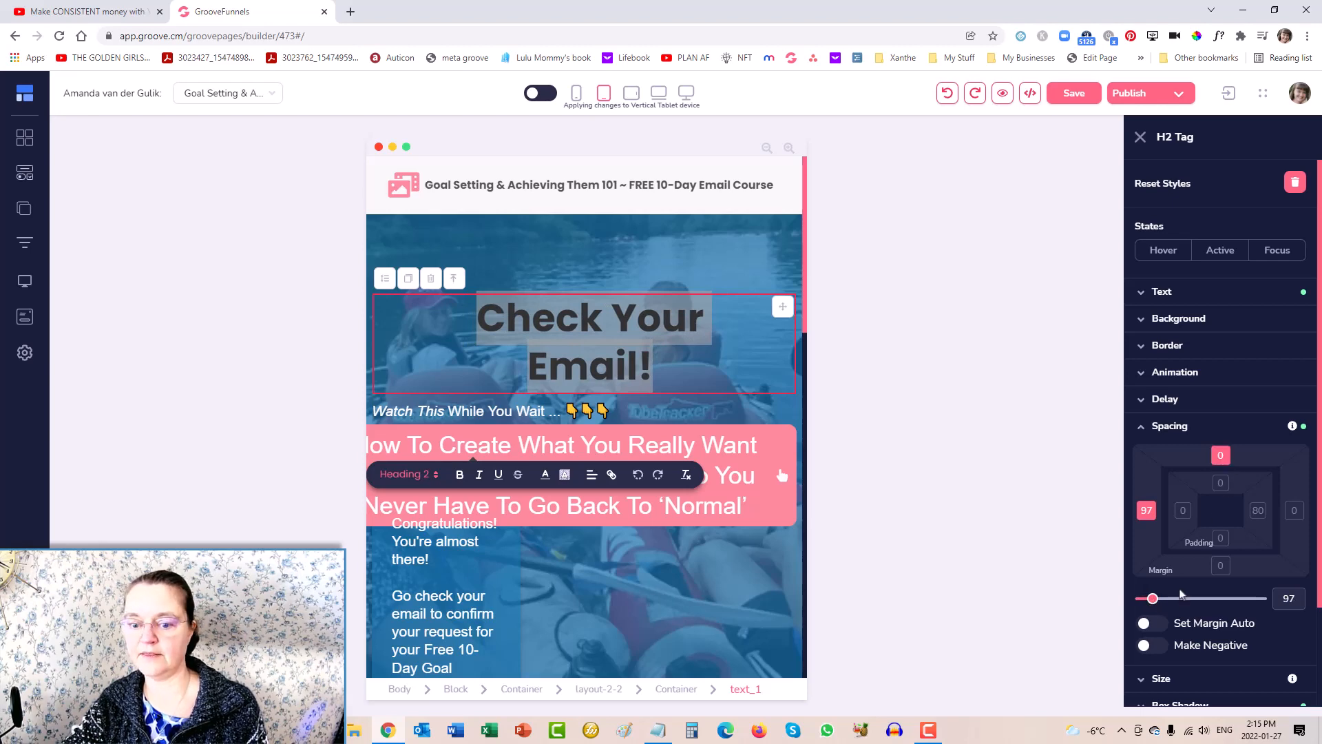
Try a negative top margin on the heading, and set a top margin of -120 on its surrounding container instead
click(1157, 646)
drag(1143, 600, 1141, 600)
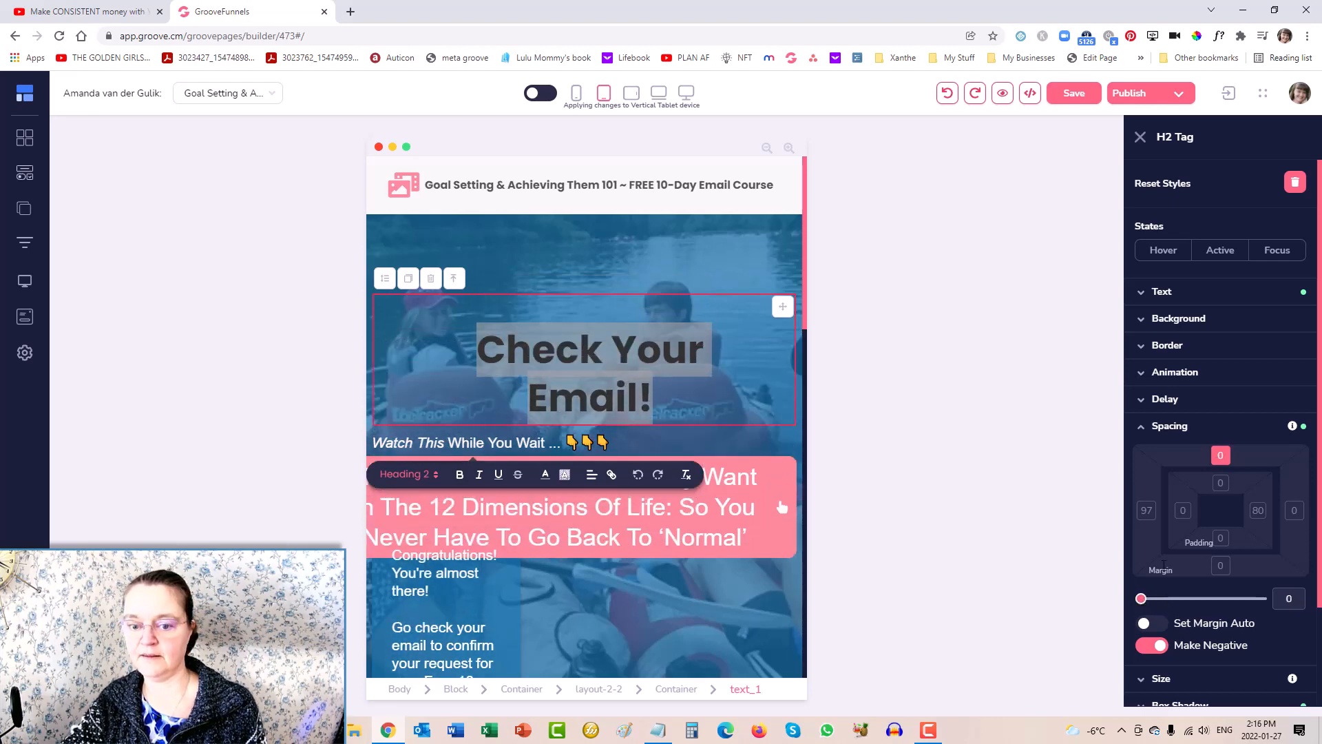
click(681, 691)
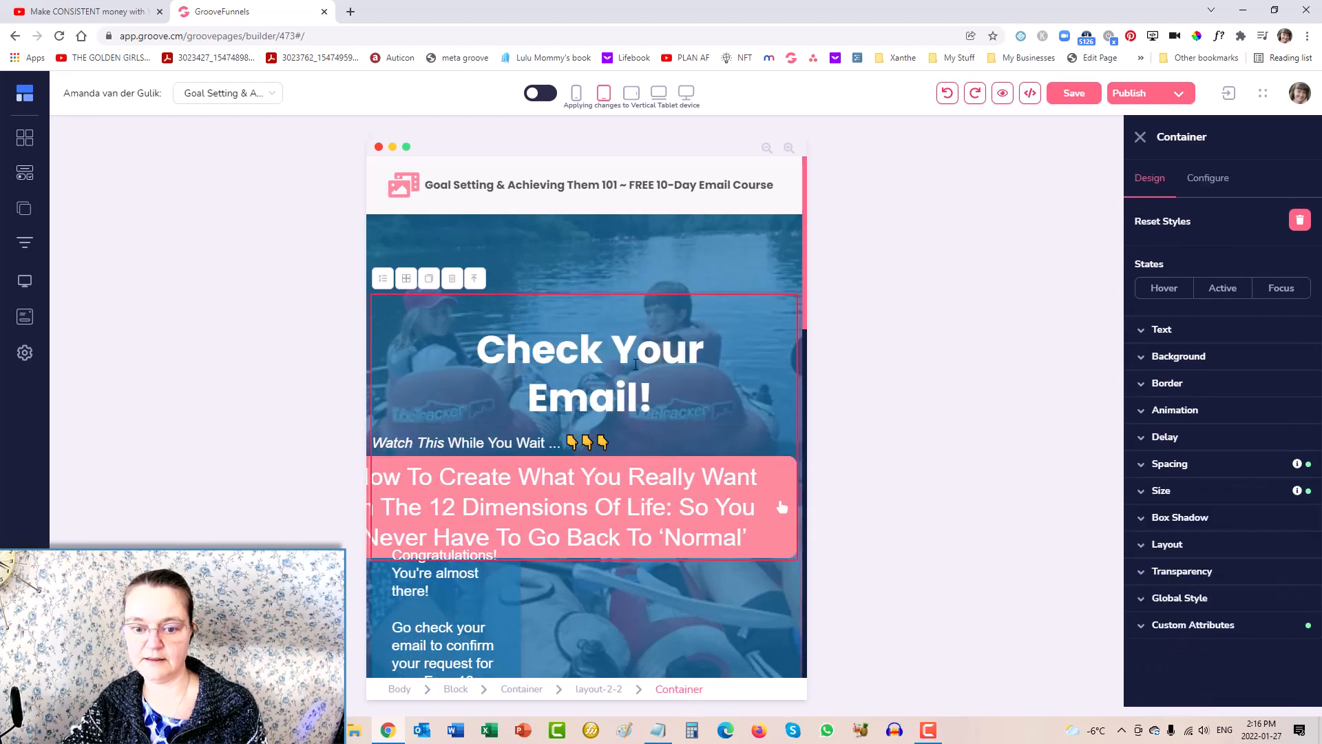
click(1186, 466)
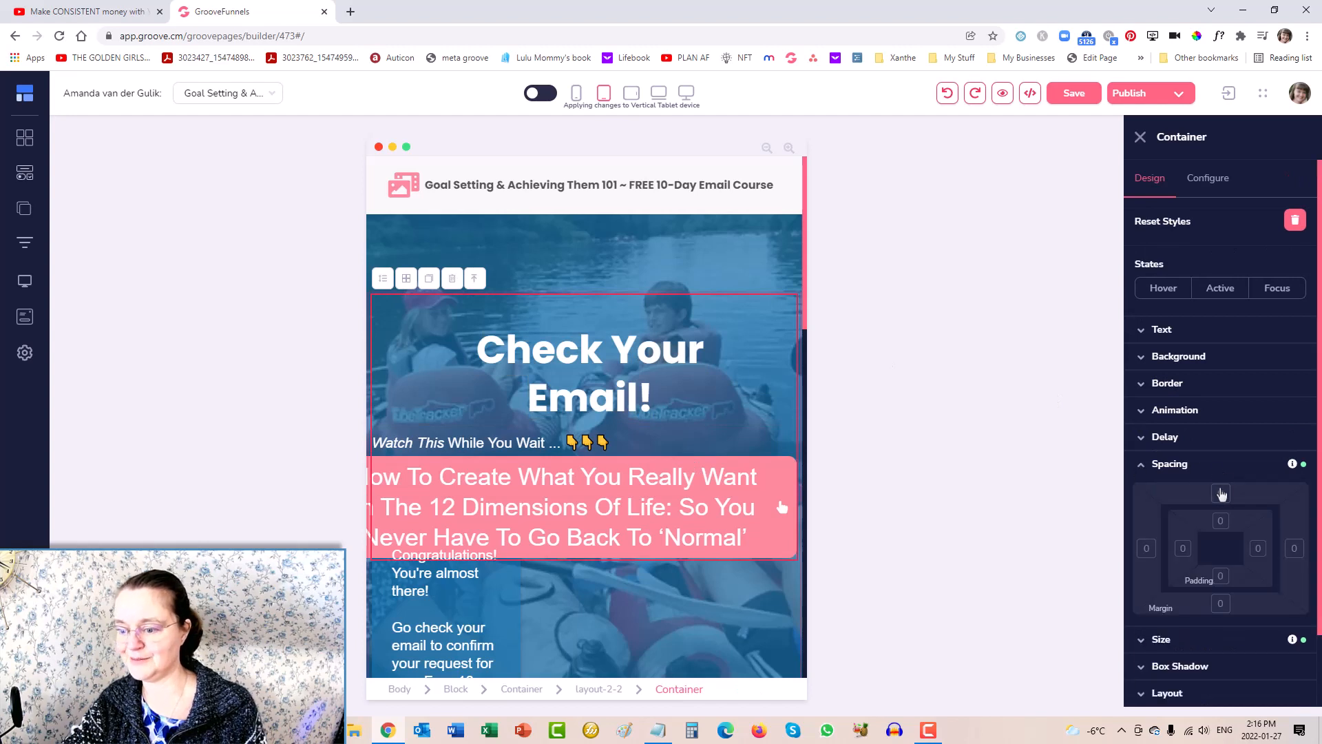
click(1222, 494)
drag(1139, 637, 1157, 638)
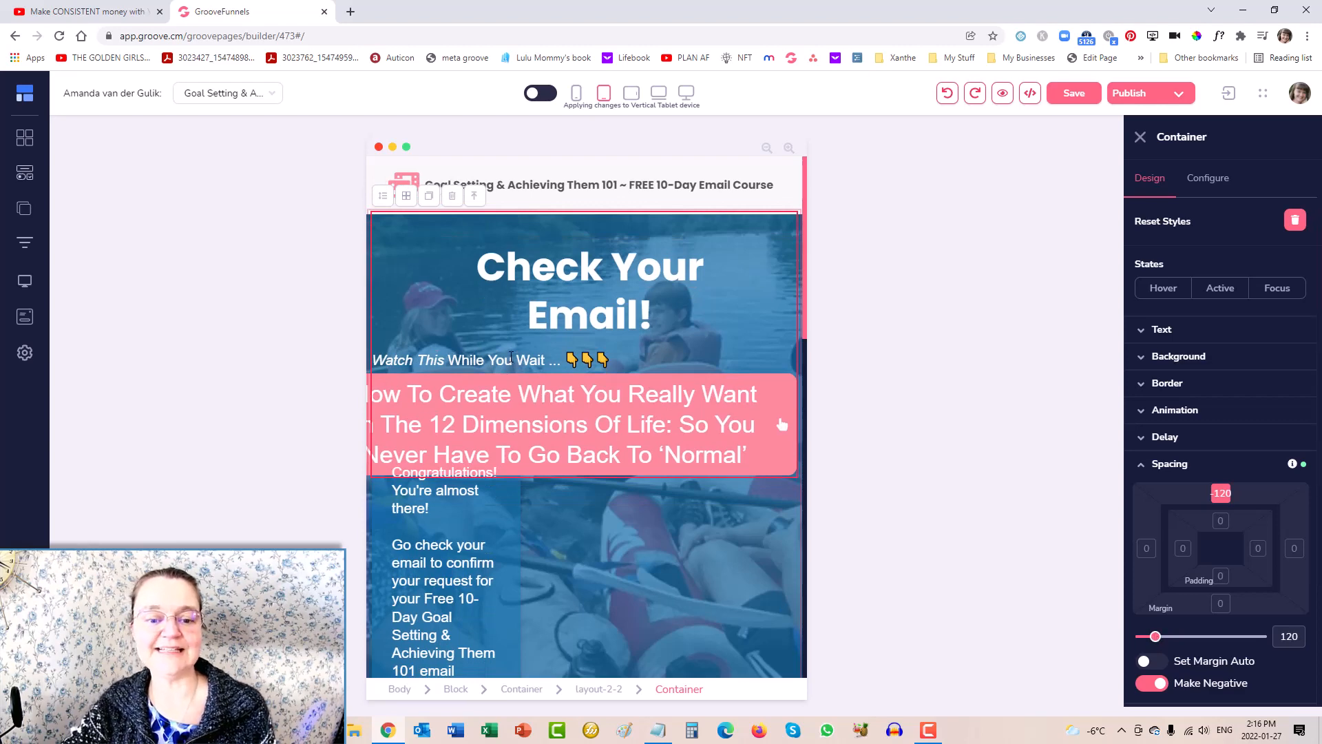
Set the text size of the "How To Create What You Really Want" button label to 23
click(511, 359)
click(615, 416)
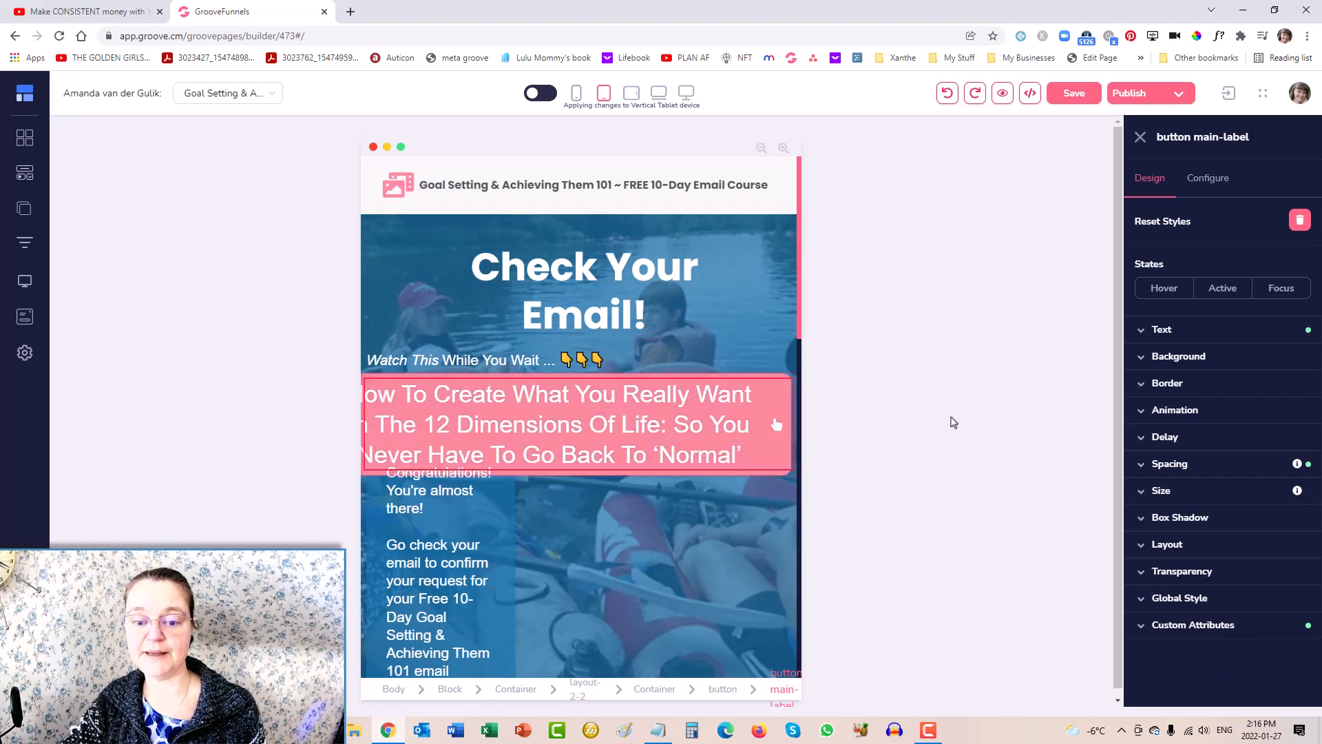
click(1147, 330)
drag(1182, 495, 1168, 493)
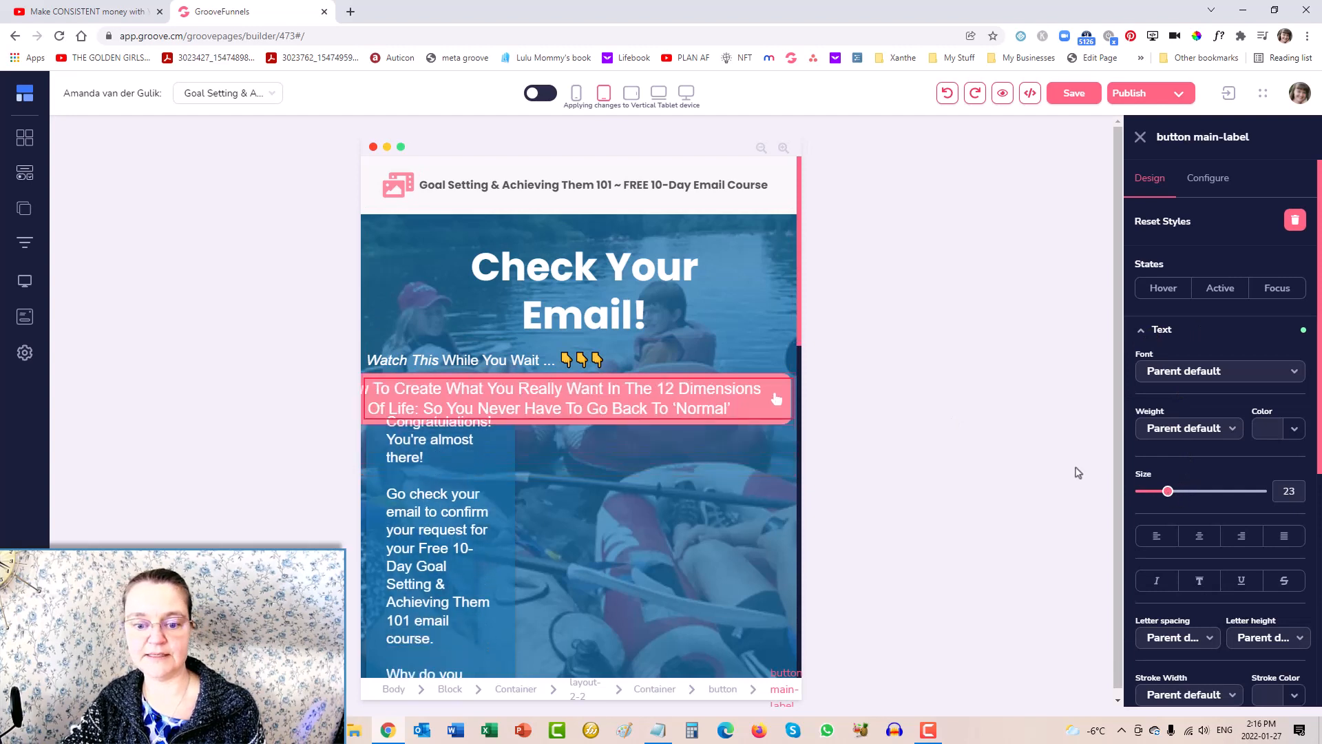
Try to reposition the pink button's label with its side margins and left padding
click(1144, 332)
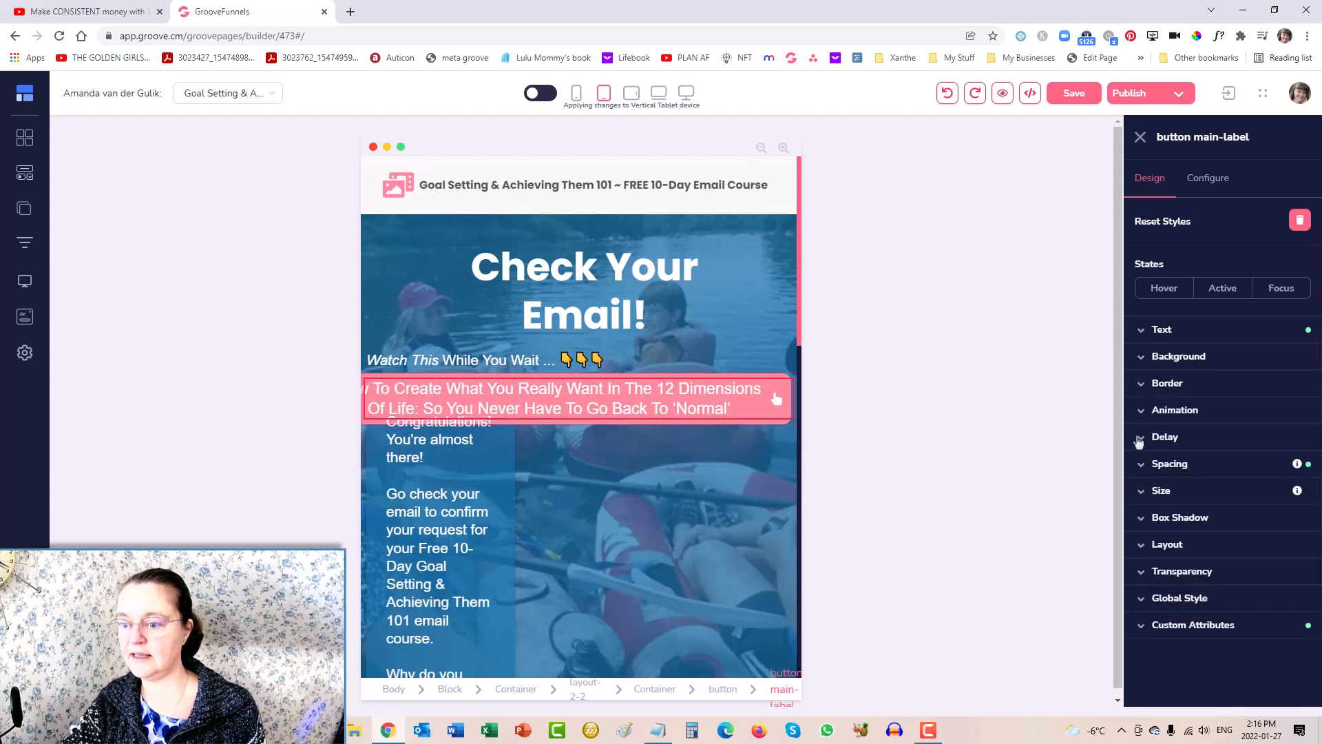
click(1146, 464)
click(1144, 548)
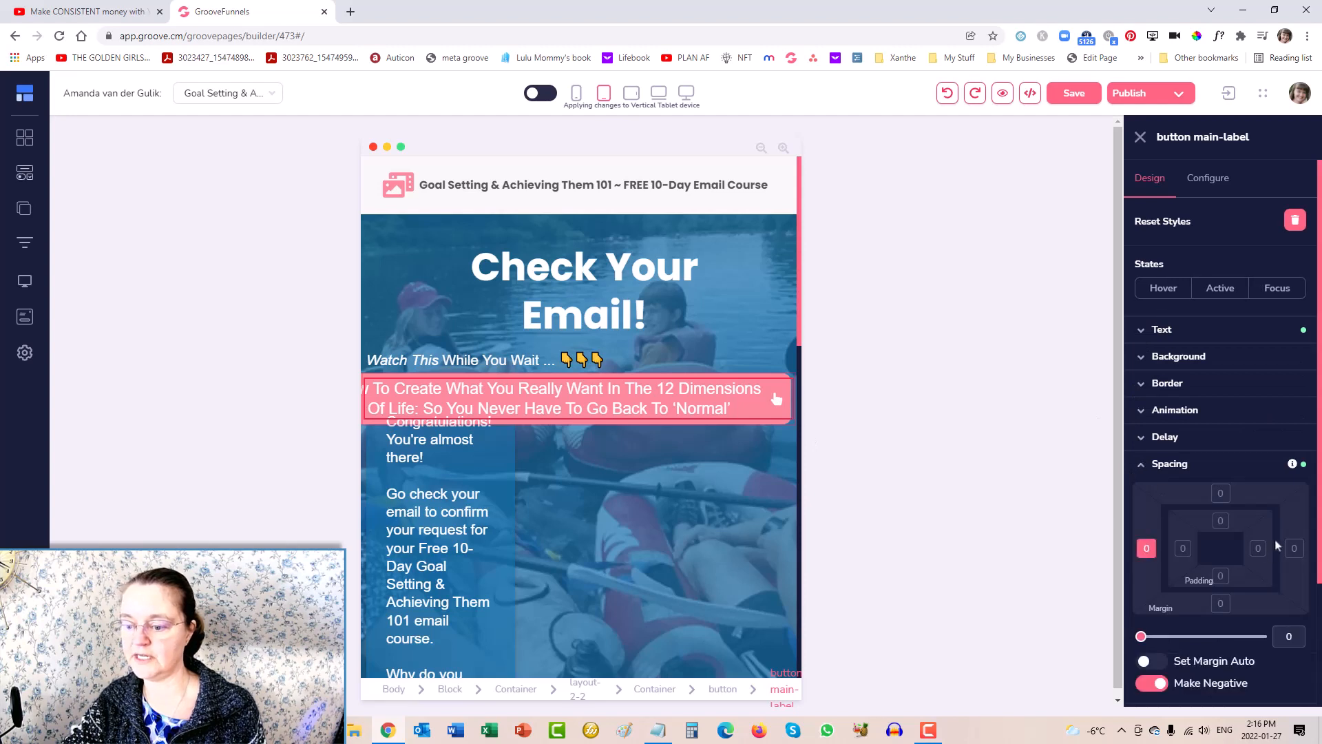
mouse_move(1141, 639)
mouse_down()
mouse_move(1170, 639)
mouse_move(1139, 639)
mouse_up()
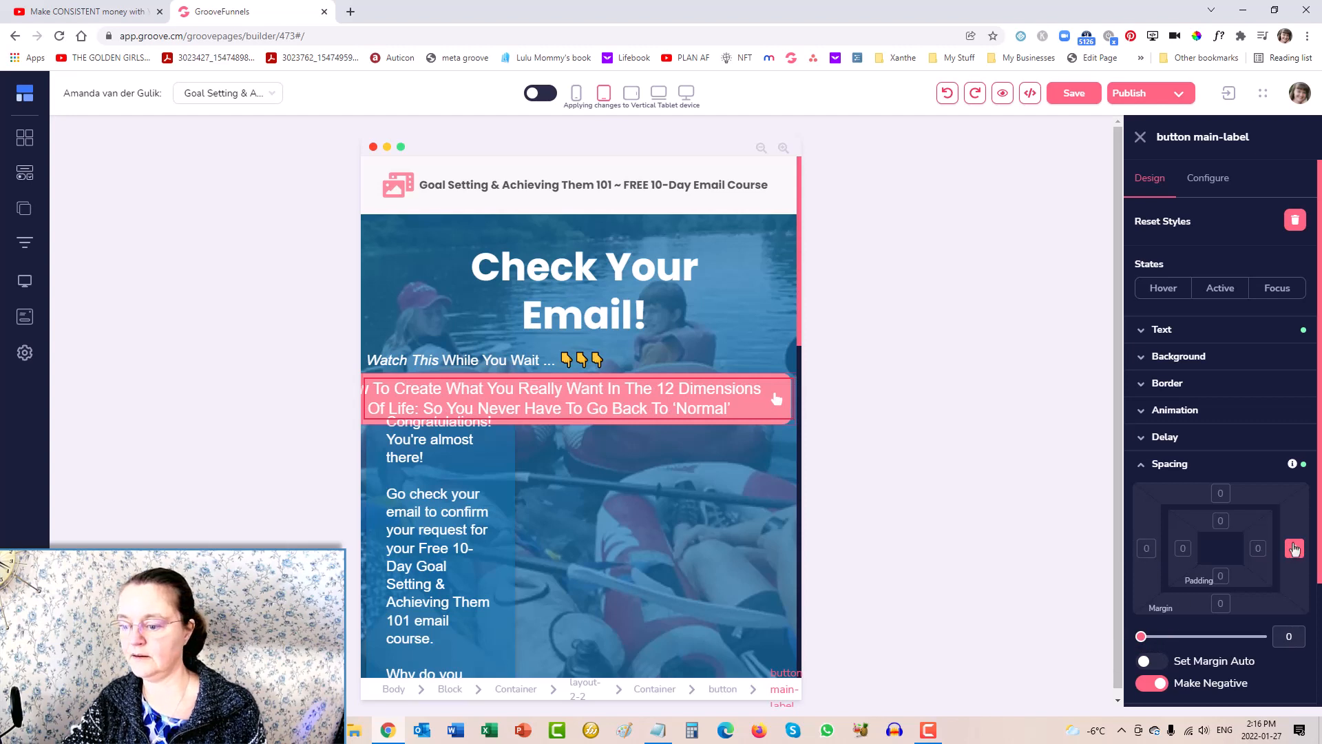
click(1183, 548)
mouse_move(1143, 639)
mouse_down()
mouse_move(1156, 639)
mouse_move(1136, 640)
mouse_up()
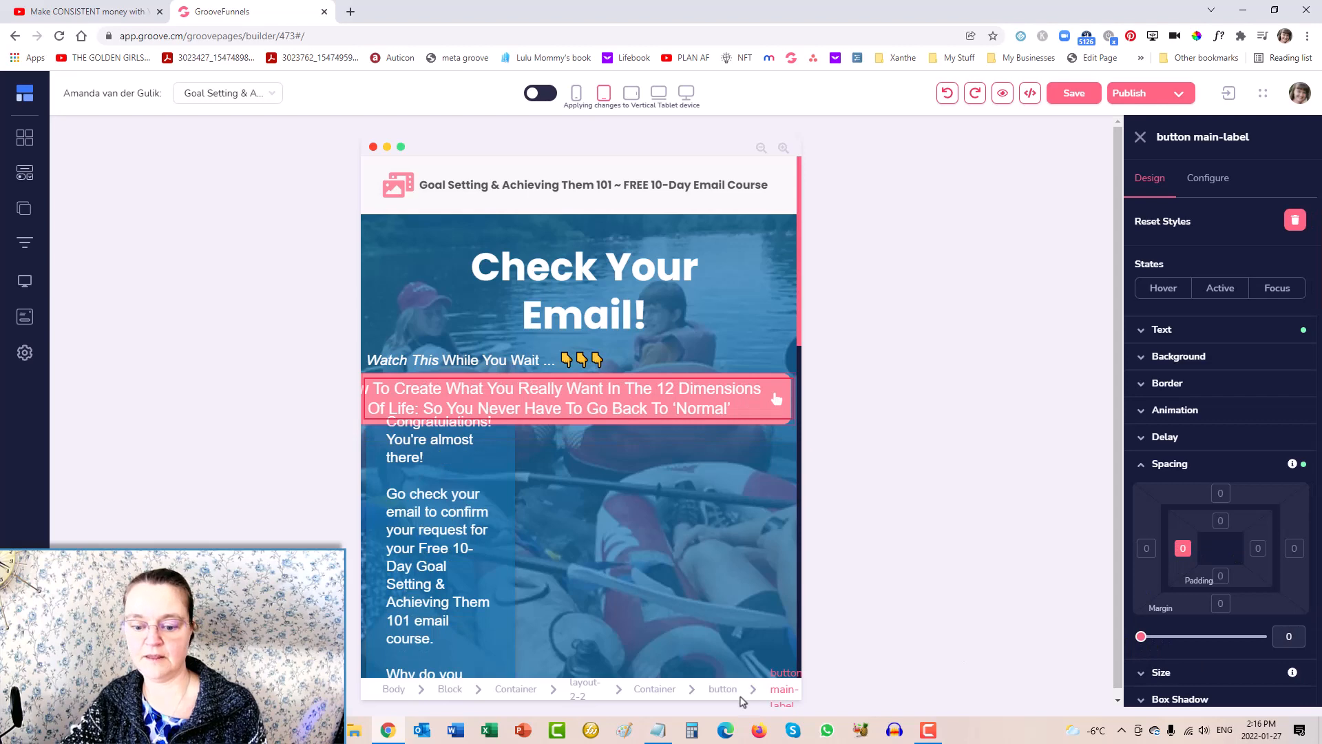
Set the left margin of the pink "How To Create What You Really Want" button to 51 and its right margin to 34
click(730, 695)
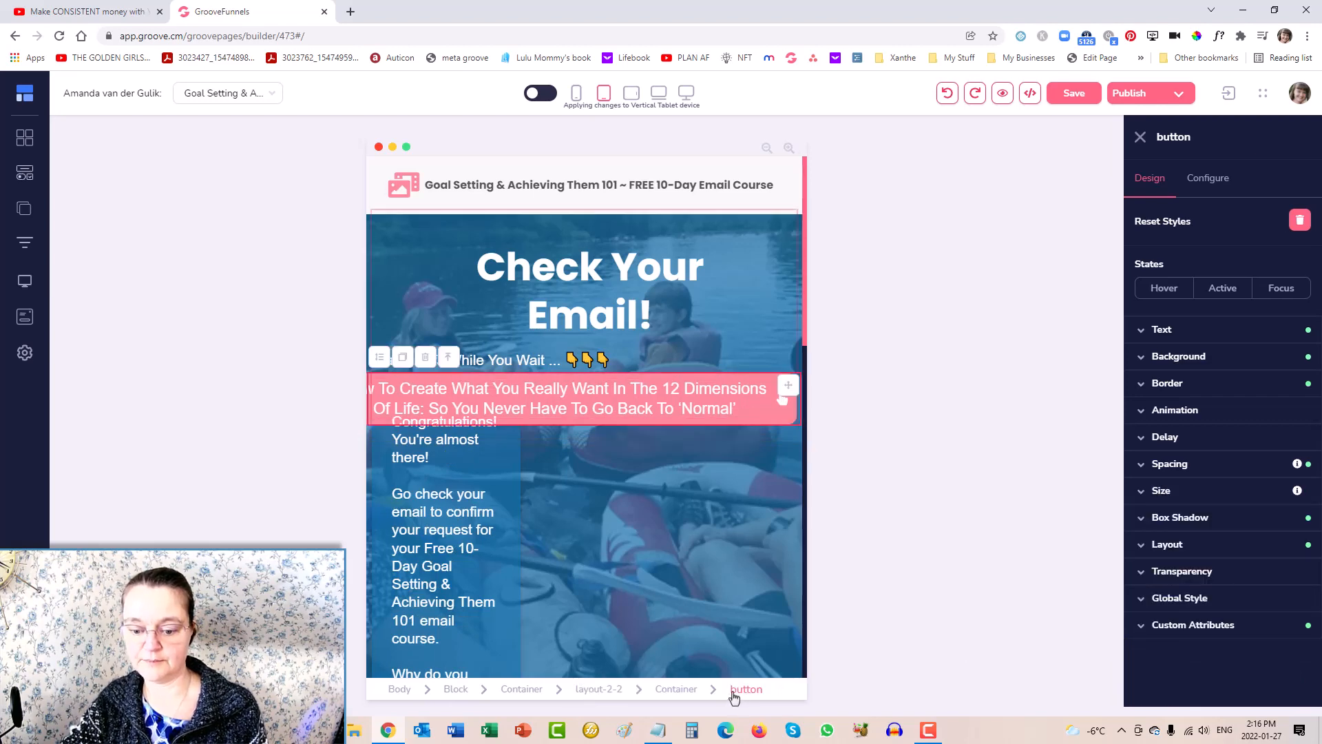
click(595, 406)
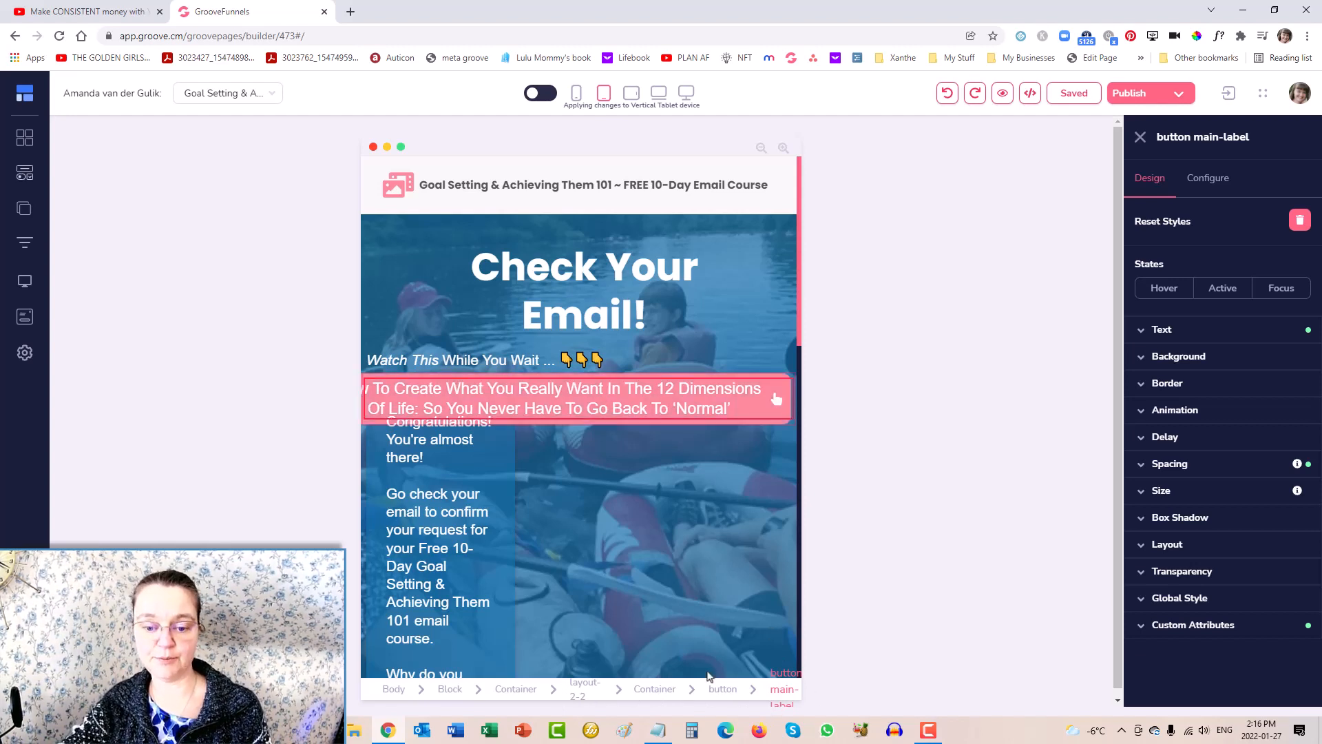
click(721, 690)
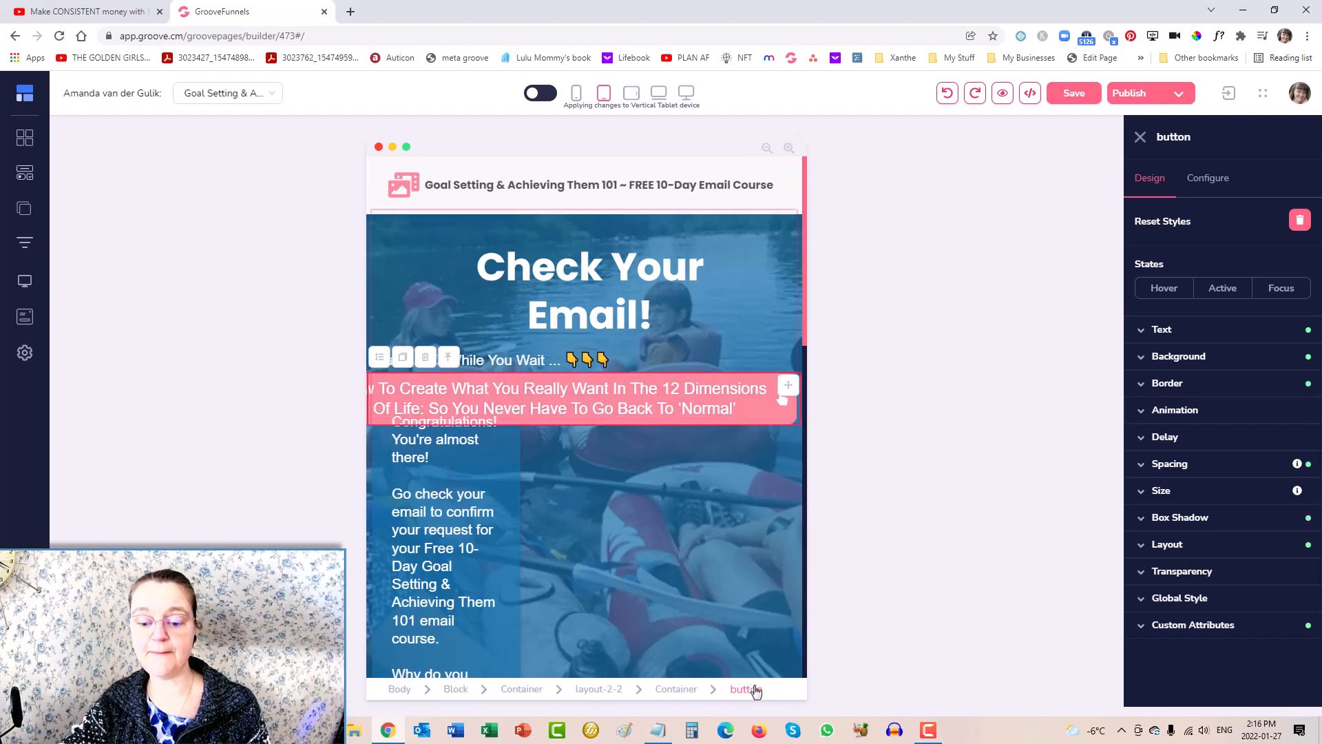
click(1145, 468)
click(1147, 549)
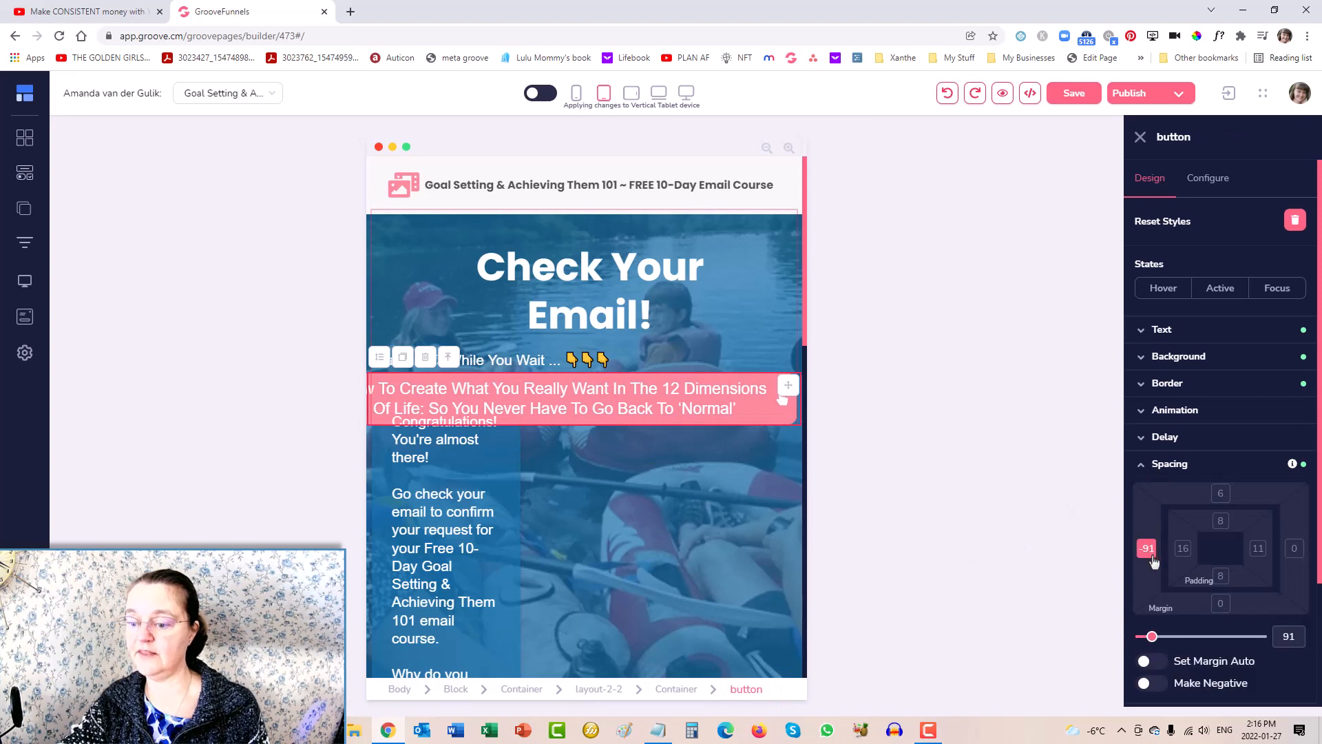
drag(1152, 637, 1148, 641)
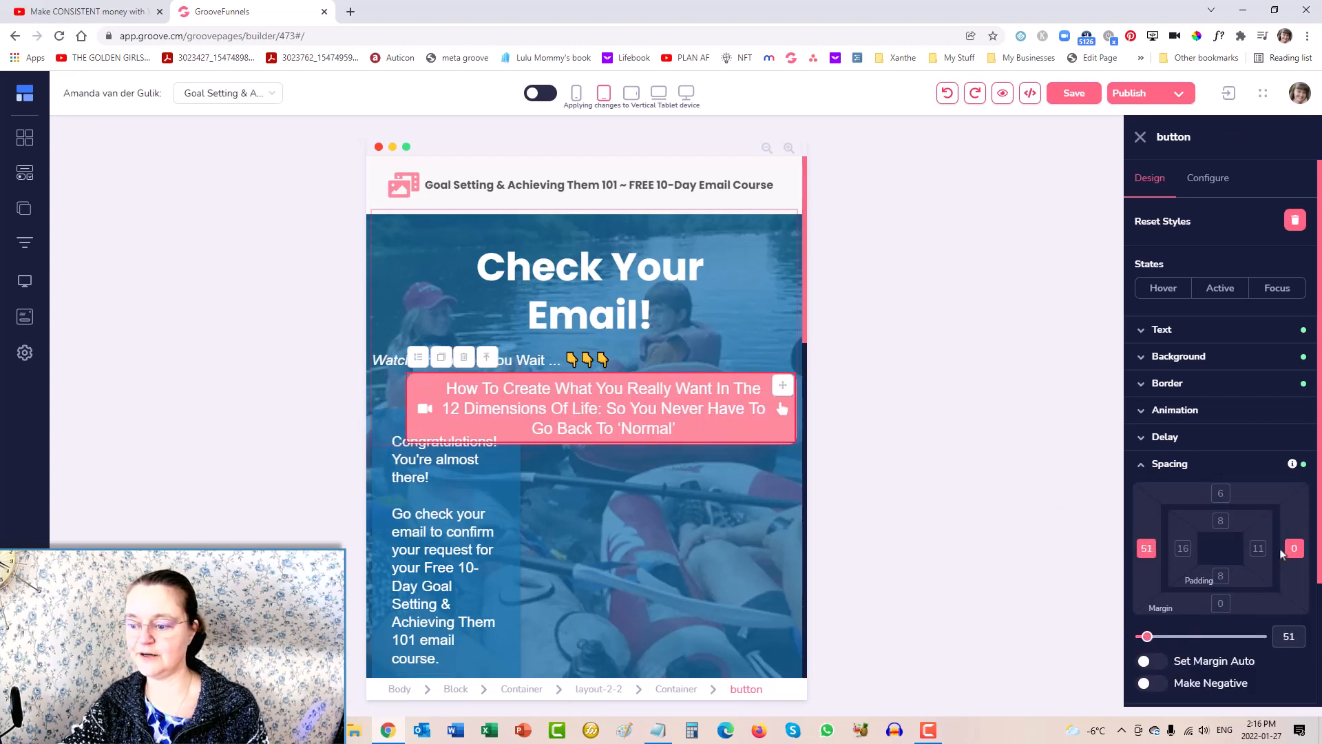
drag(1146, 636, 1146, 639)
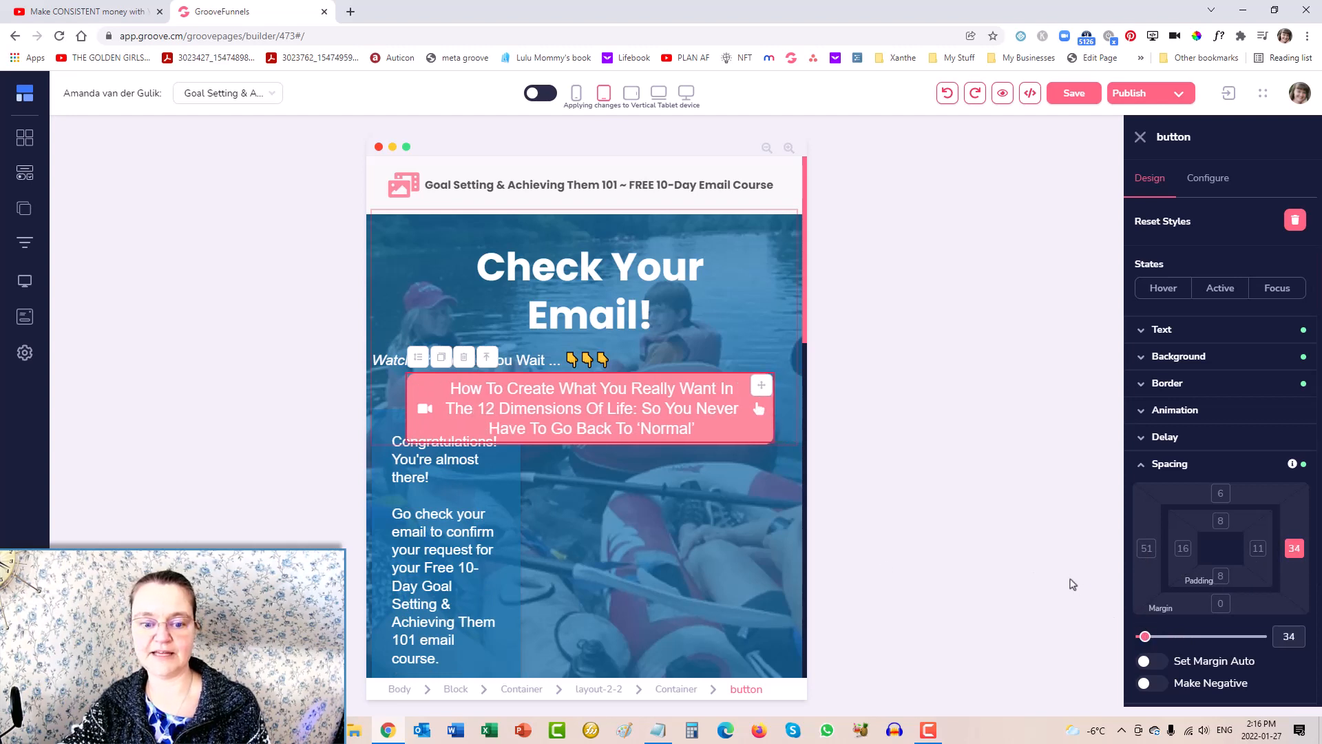
Set the left margin of the "Watch This While You Wait" line to 137
click(536, 364)
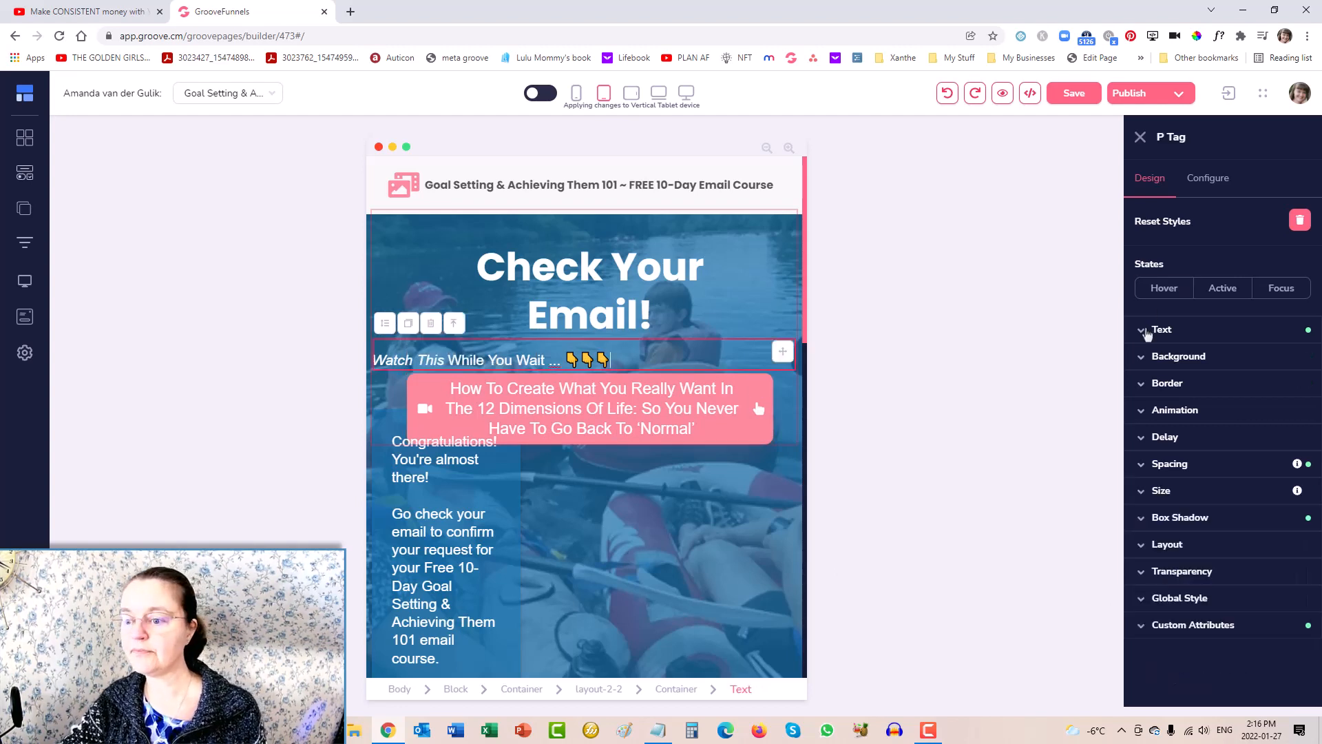
click(1146, 464)
click(1147, 548)
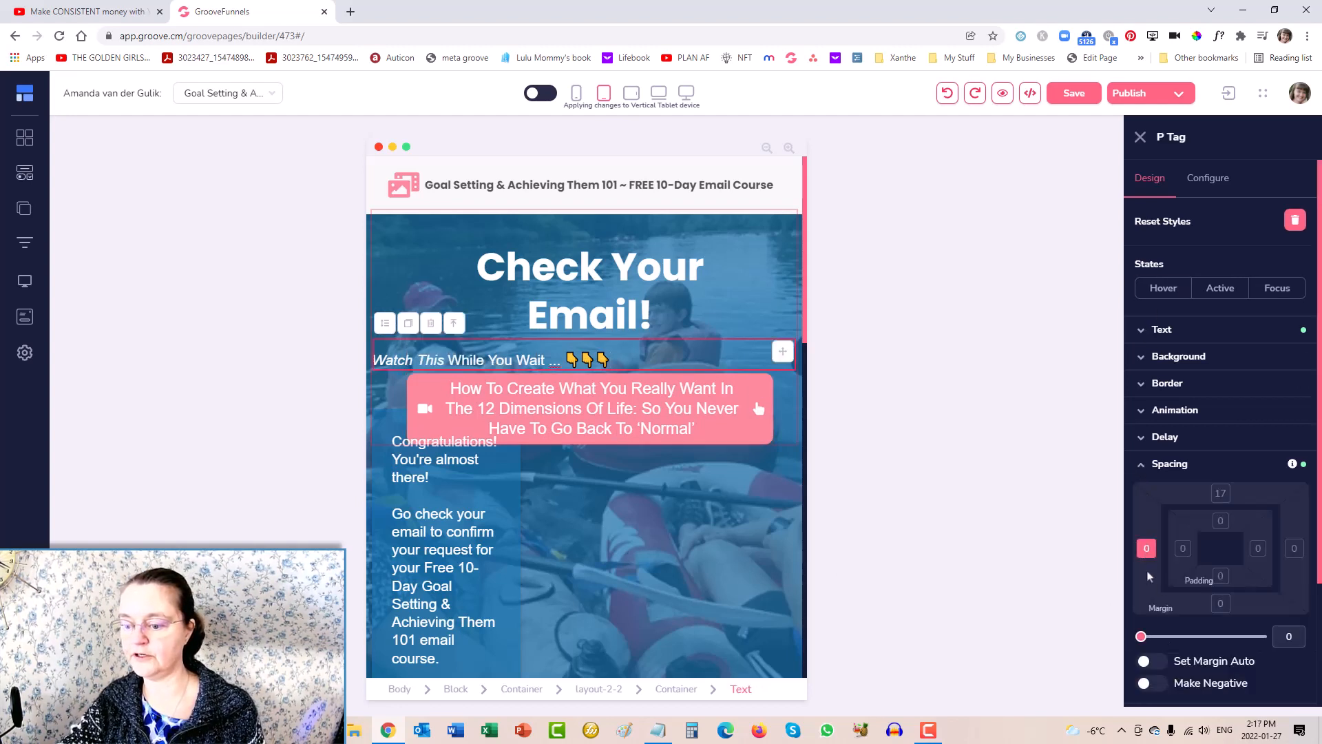
drag(1143, 639, 1159, 643)
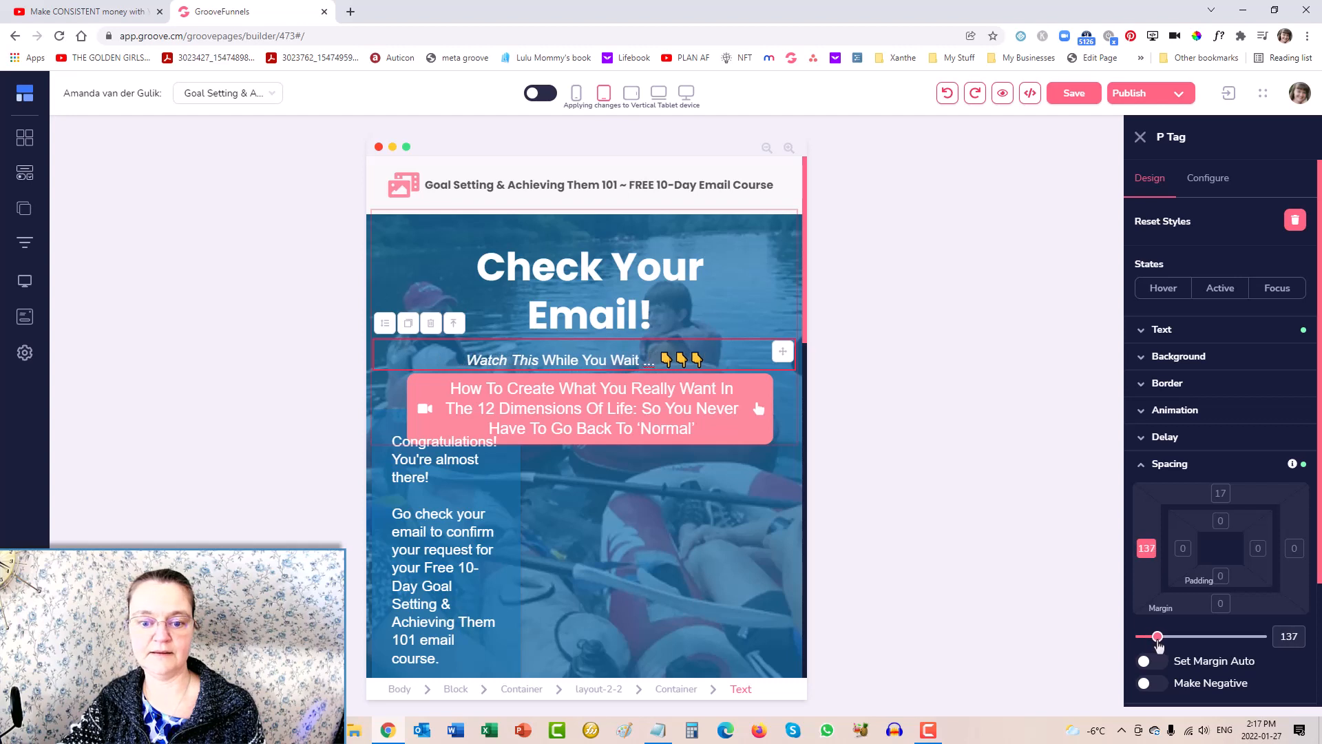
Set the left and right padding of the container around the "Congratulations!" text to 280 and its left margin to 46
click(461, 486)
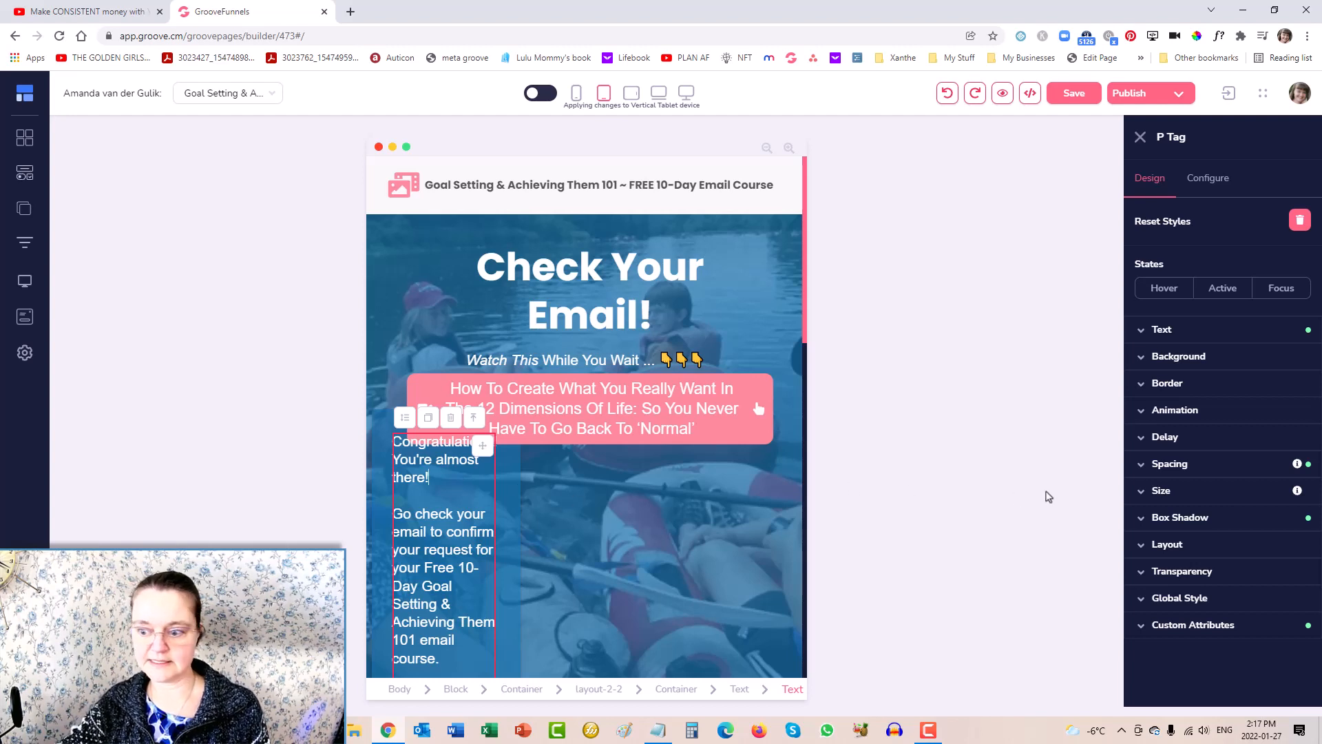
click(1139, 466)
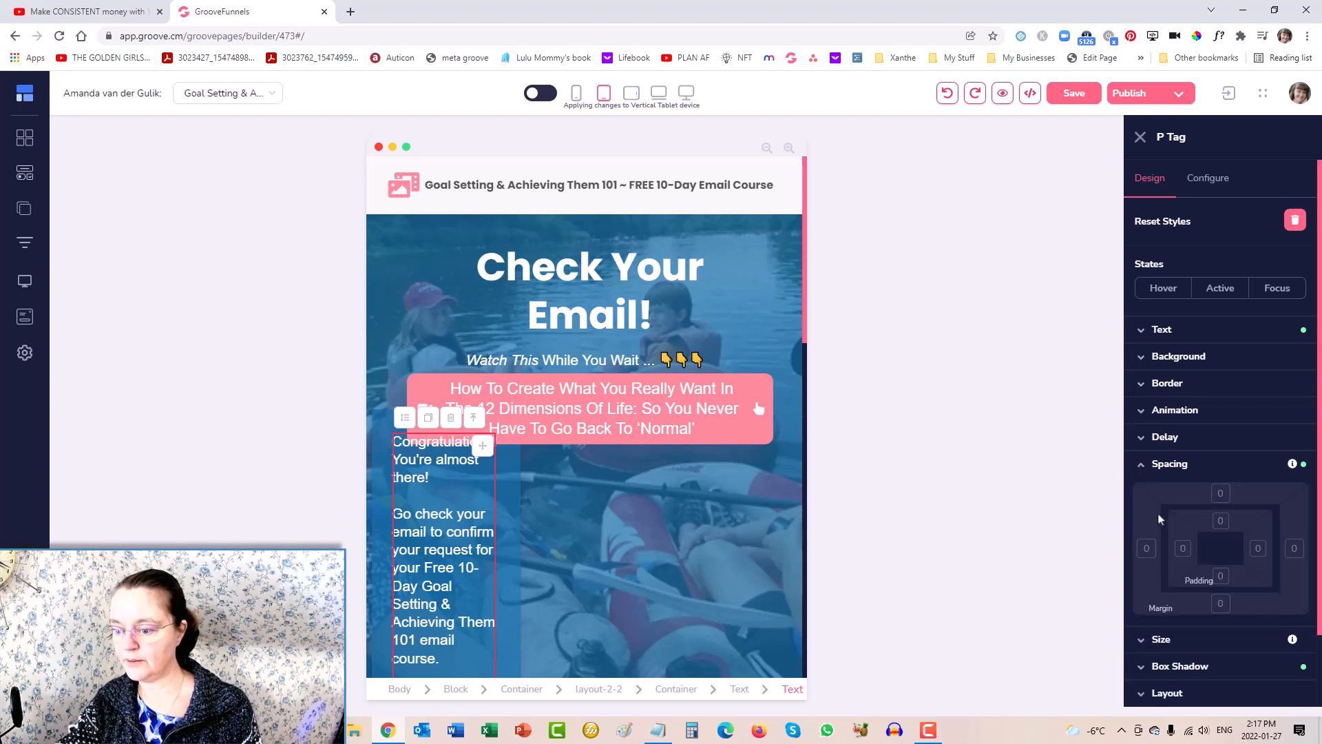
click(742, 690)
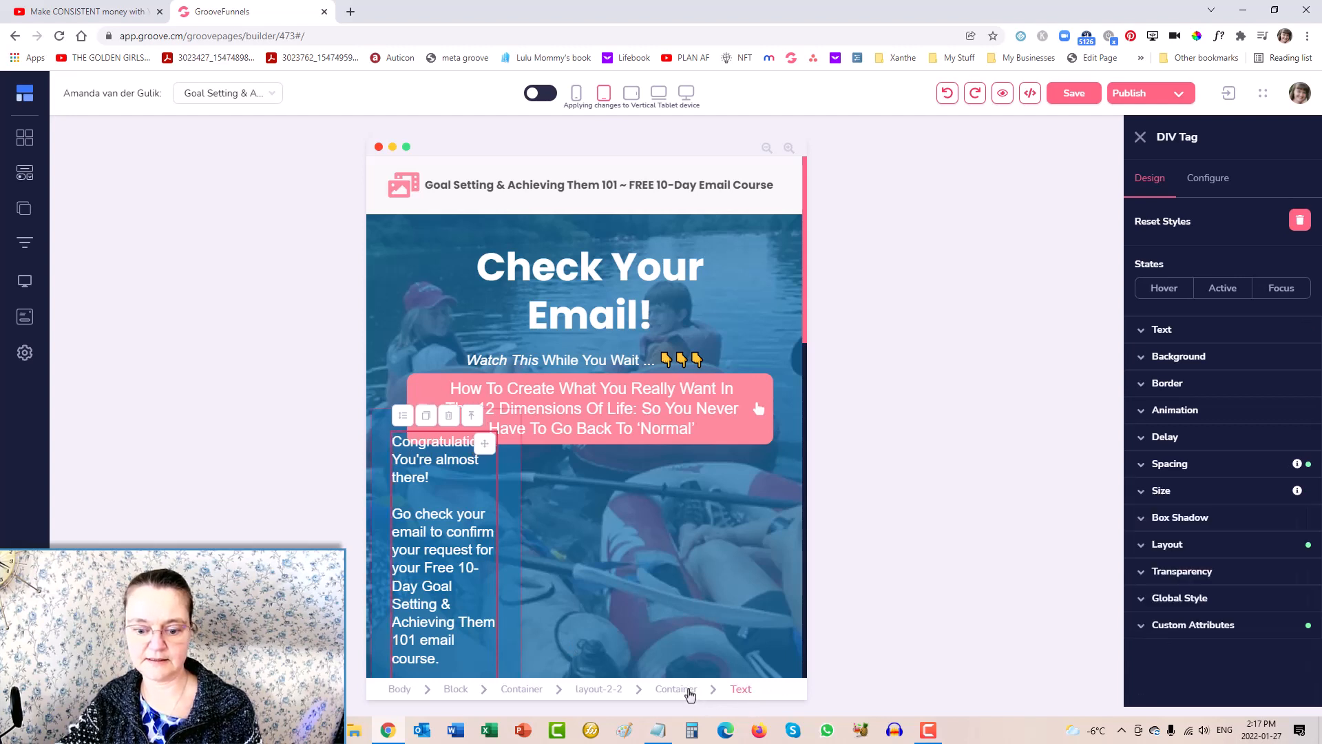
click(690, 690)
click(1140, 465)
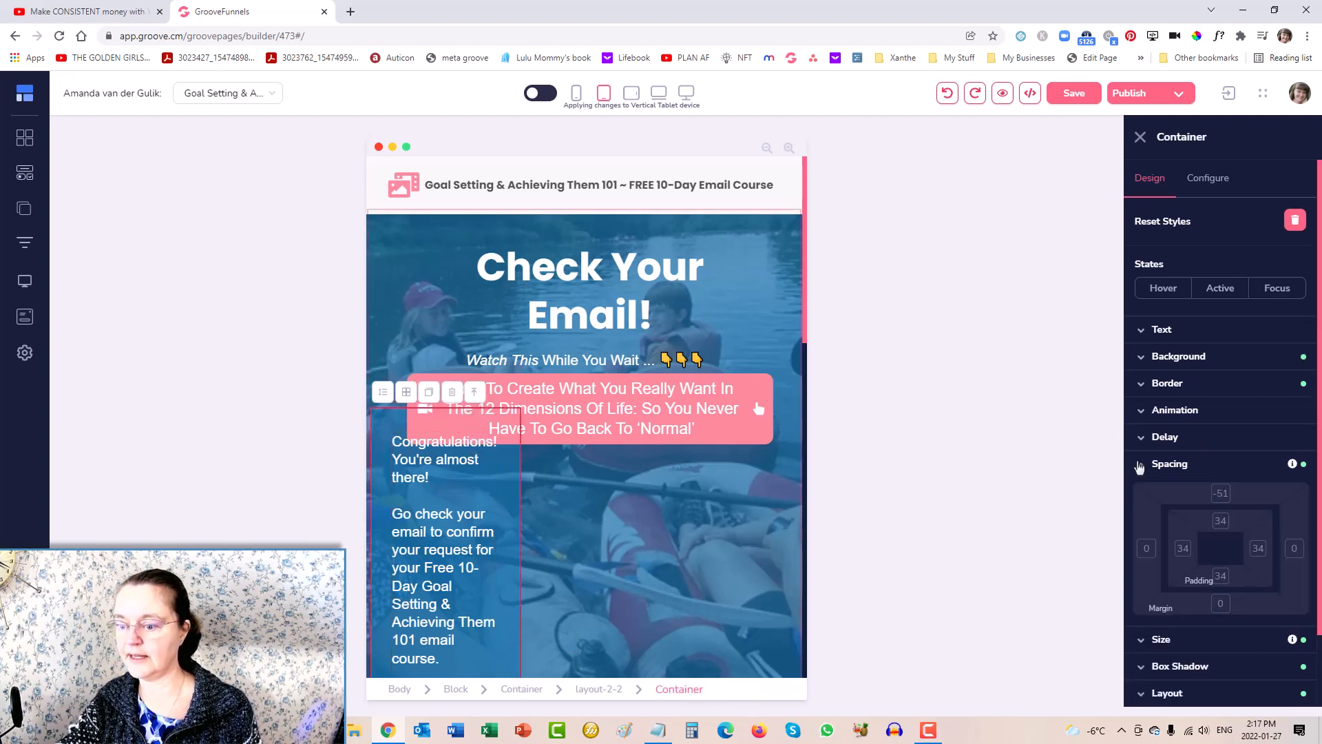
click(1259, 550)
click(1185, 551)
drag(1148, 639, 1181, 649)
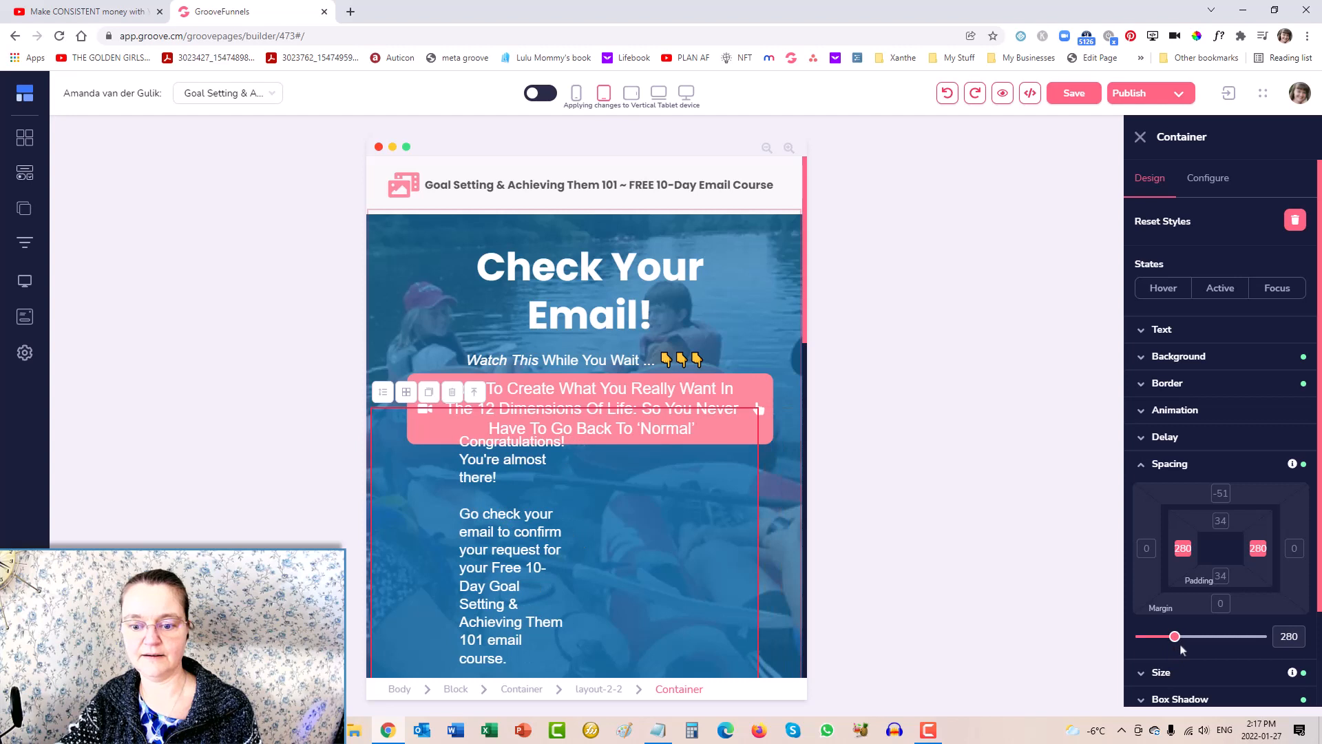
click(1146, 549)
drag(1141, 634, 1147, 637)
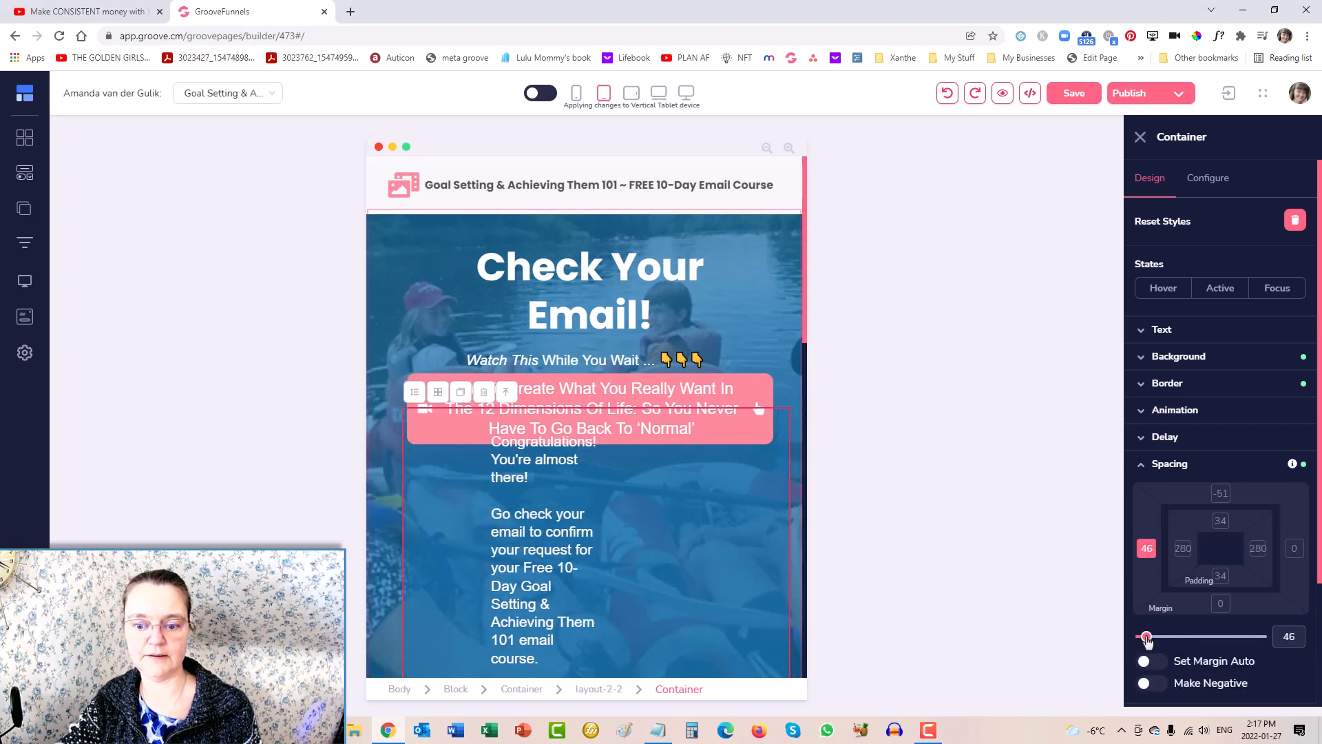
Set the left margin of the container around the "Congratulations!" text to 63 and its right padding to 228
click(1151, 549)
mouse_move(1141, 636)
mouse_down()
mouse_move(1171, 640)
mouse_move(1149, 639)
mouse_up()
click(1257, 549)
click(1147, 550)
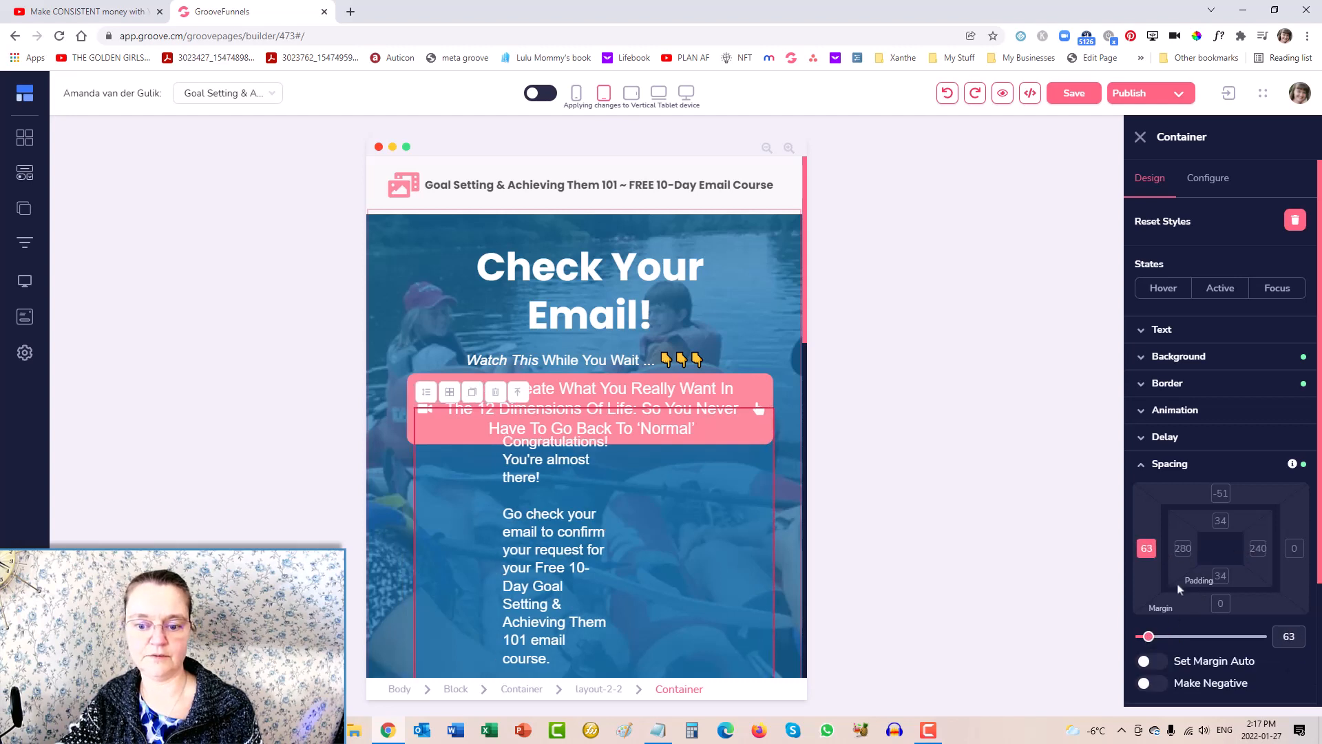
click(1252, 550)
click(1147, 548)
click(1246, 551)
drag(1170, 641, 1166, 641)
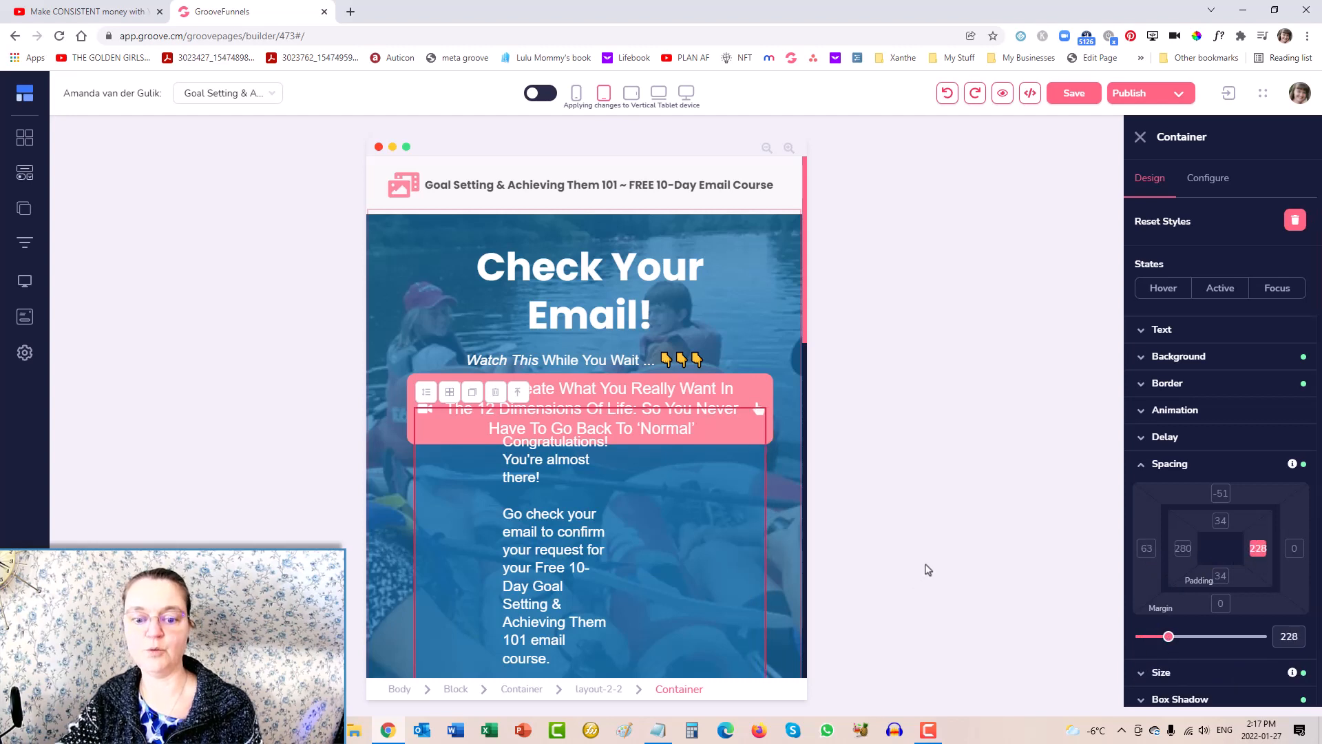
Set the top margin of the container around the "Congratulations!" text to 23 and its top padding to 11
click(1220, 494)
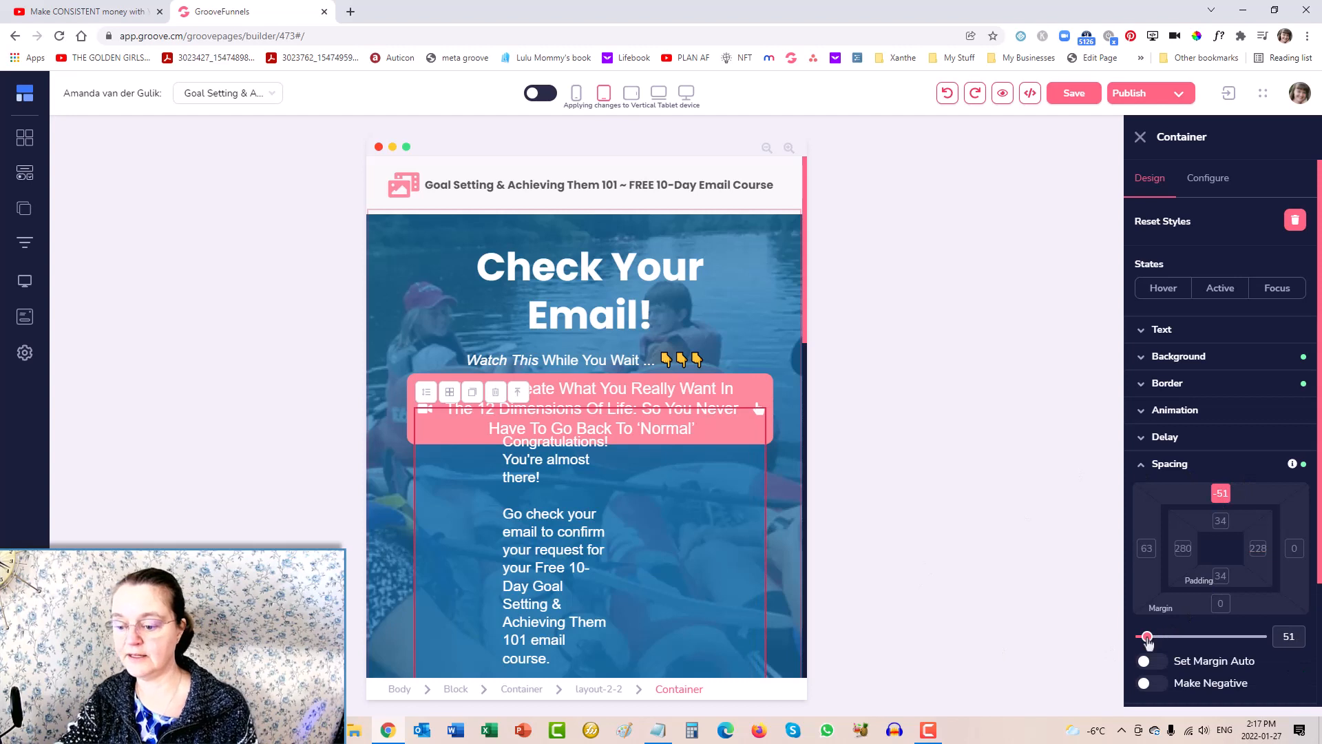
drag(1147, 636, 1137, 642)
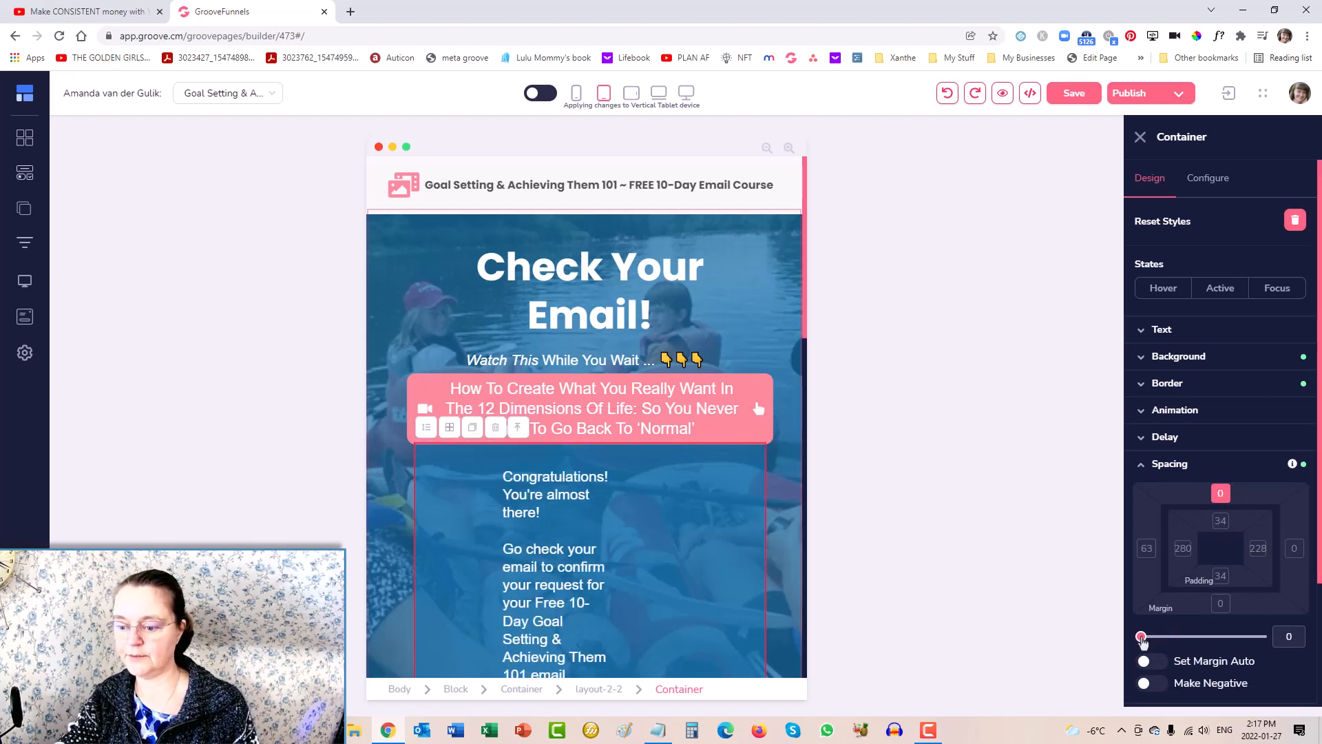
drag(1140, 637, 1144, 637)
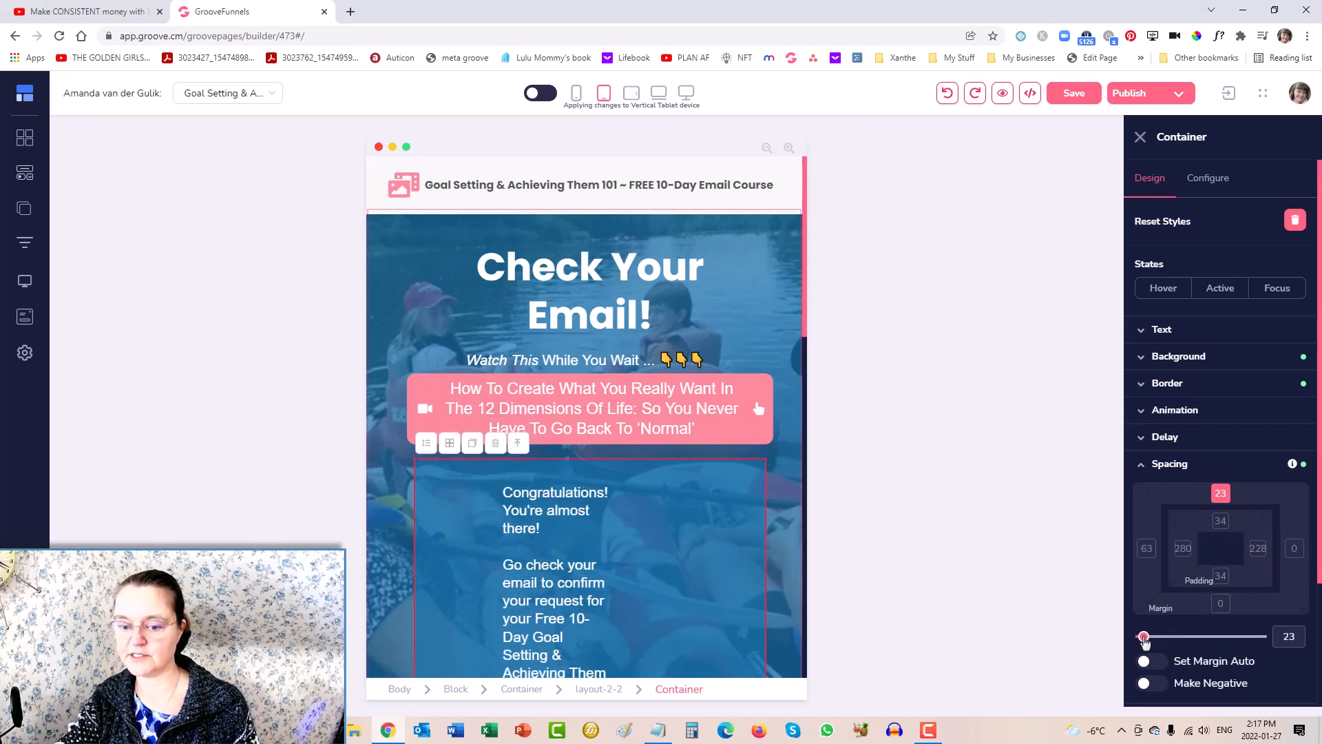
click(1220, 521)
drag(1146, 636, 1142, 638)
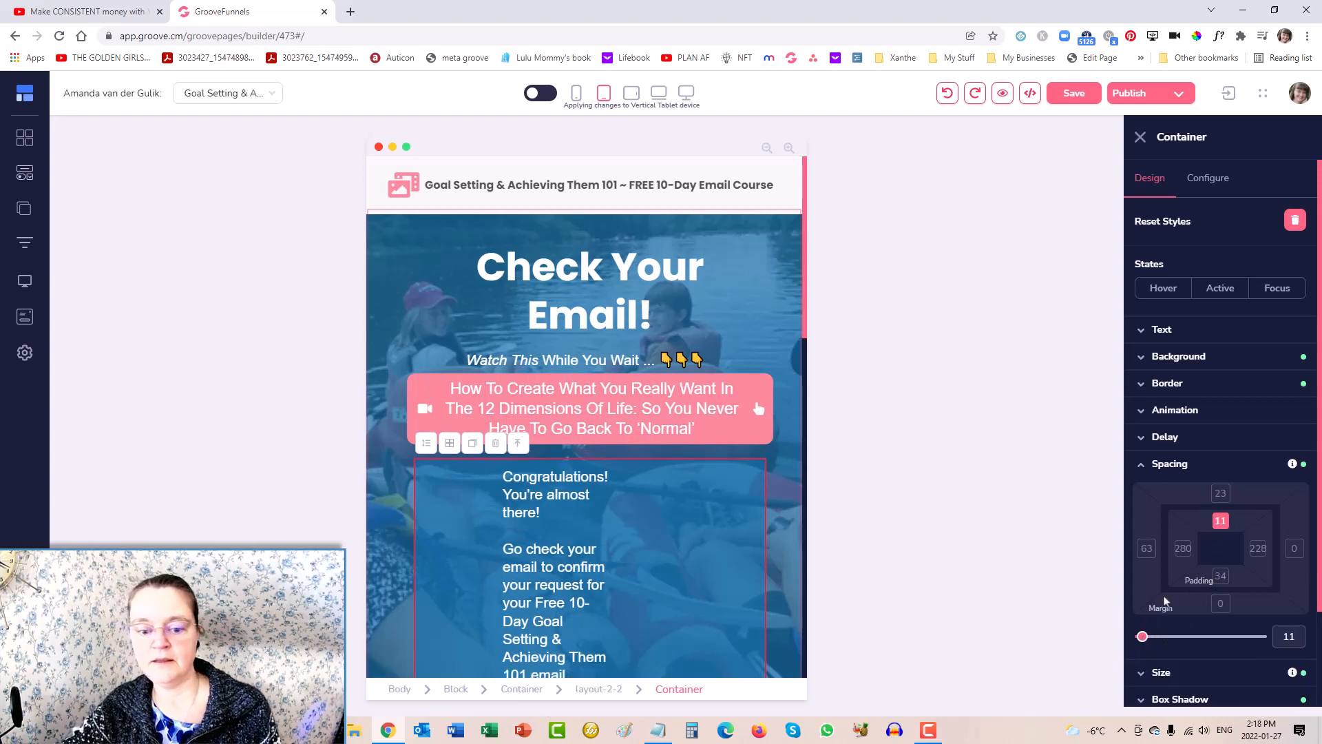
Widen the "Congratulations!" paragraph with a left margin of -160 and a right padding of 457
click(596, 541)
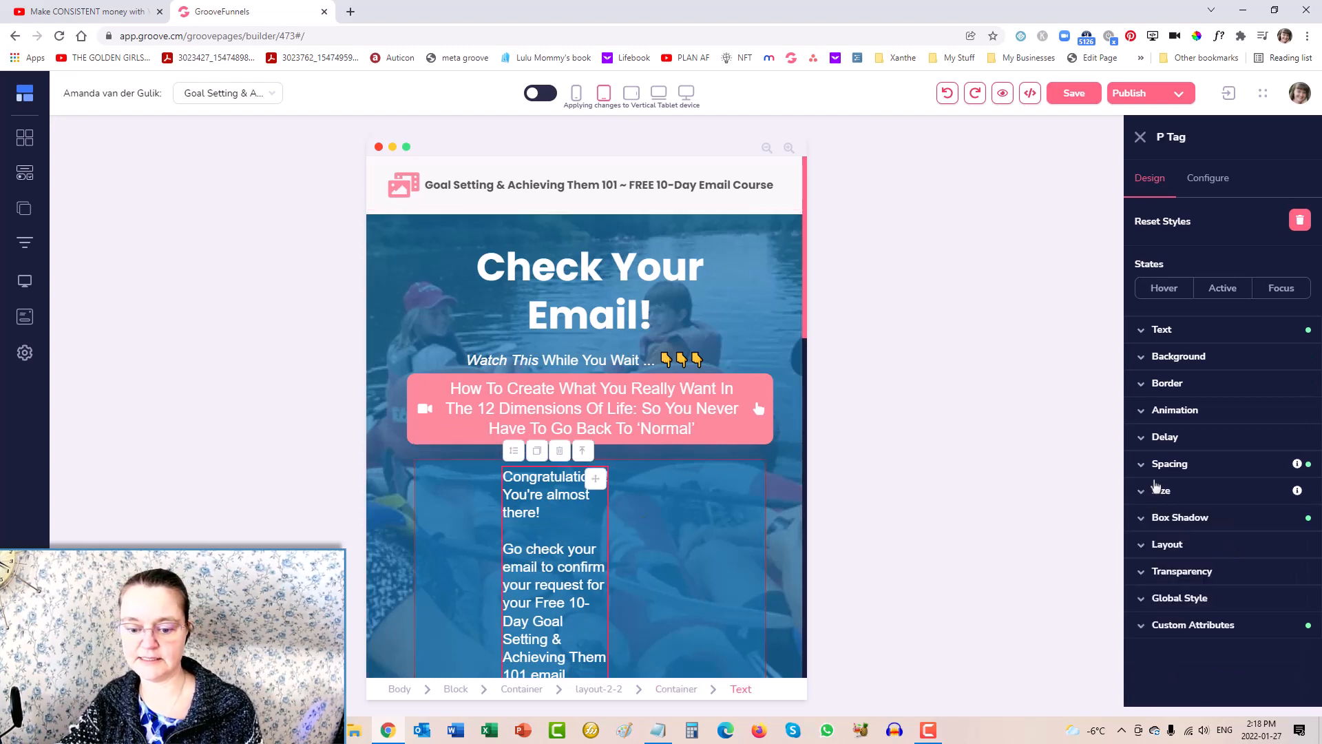
click(1140, 464)
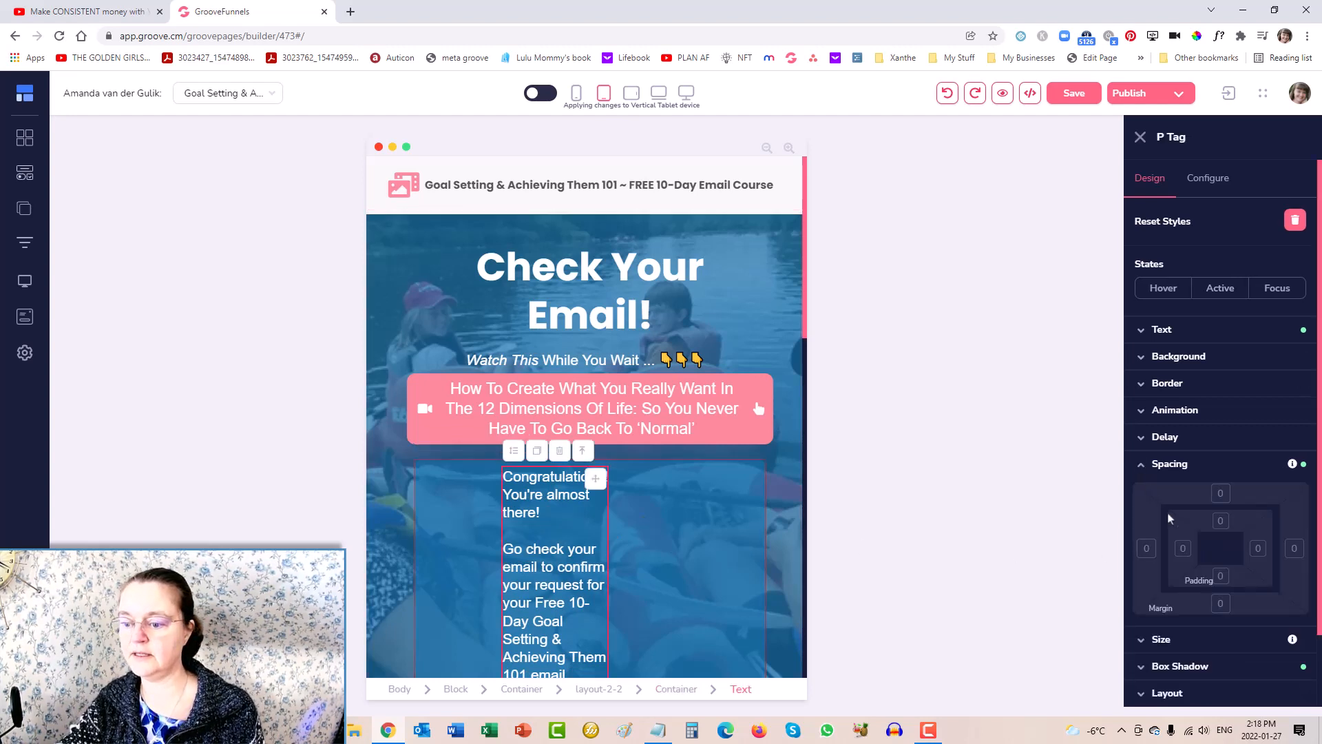
click(1147, 549)
drag(1140, 636, 1138, 637)
click(528, 544)
key(ctrl+a)
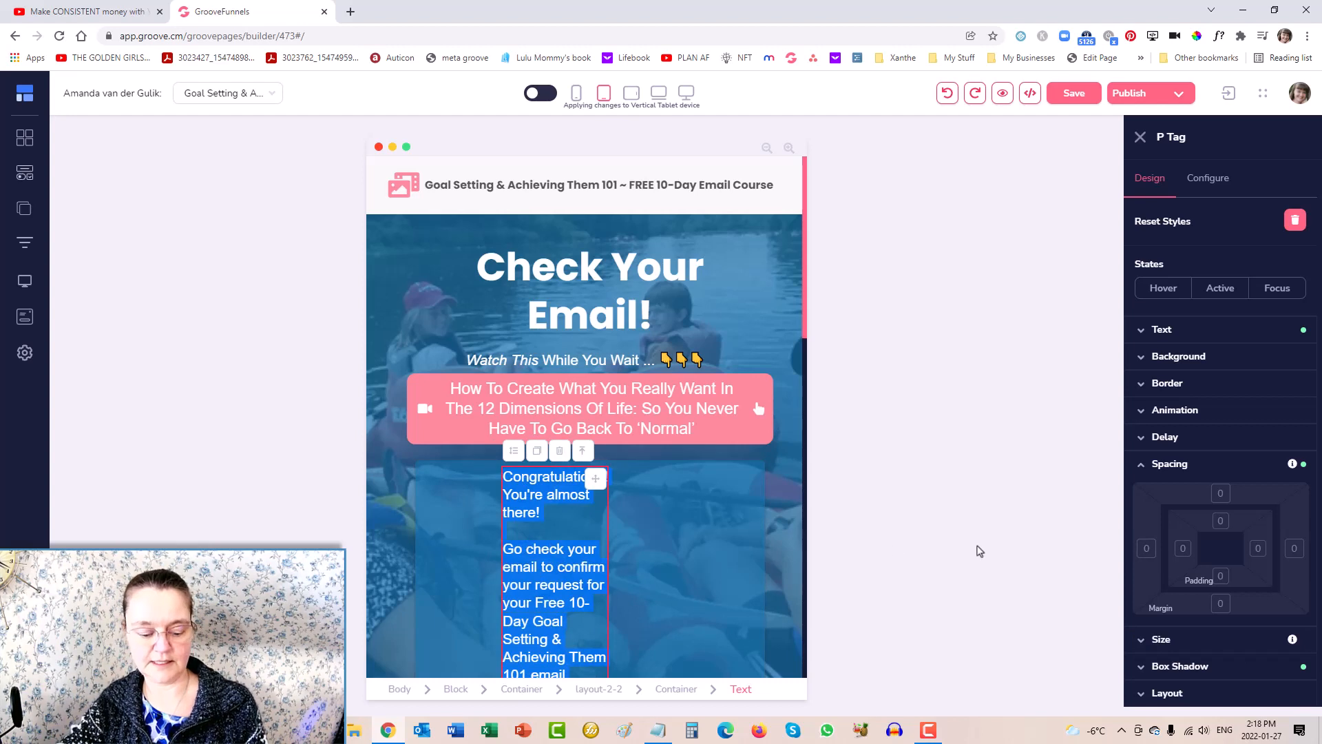
click(1146, 548)
drag(1140, 637, 1179, 646)
drag(1160, 640, 1136, 641)
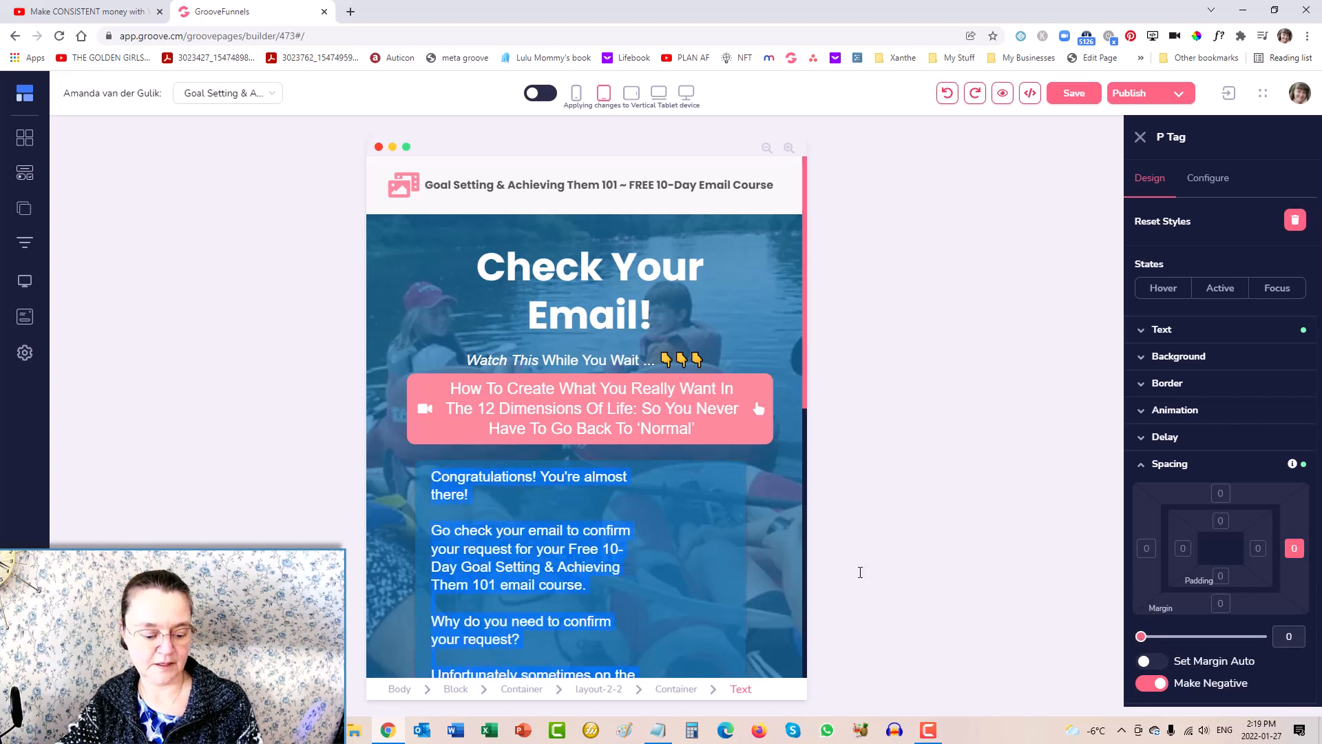
Set the right margin of the "Congratulations!" paragraph to -69
click(575, 567)
click(1293, 548)
drag(1143, 638, 1154, 639)
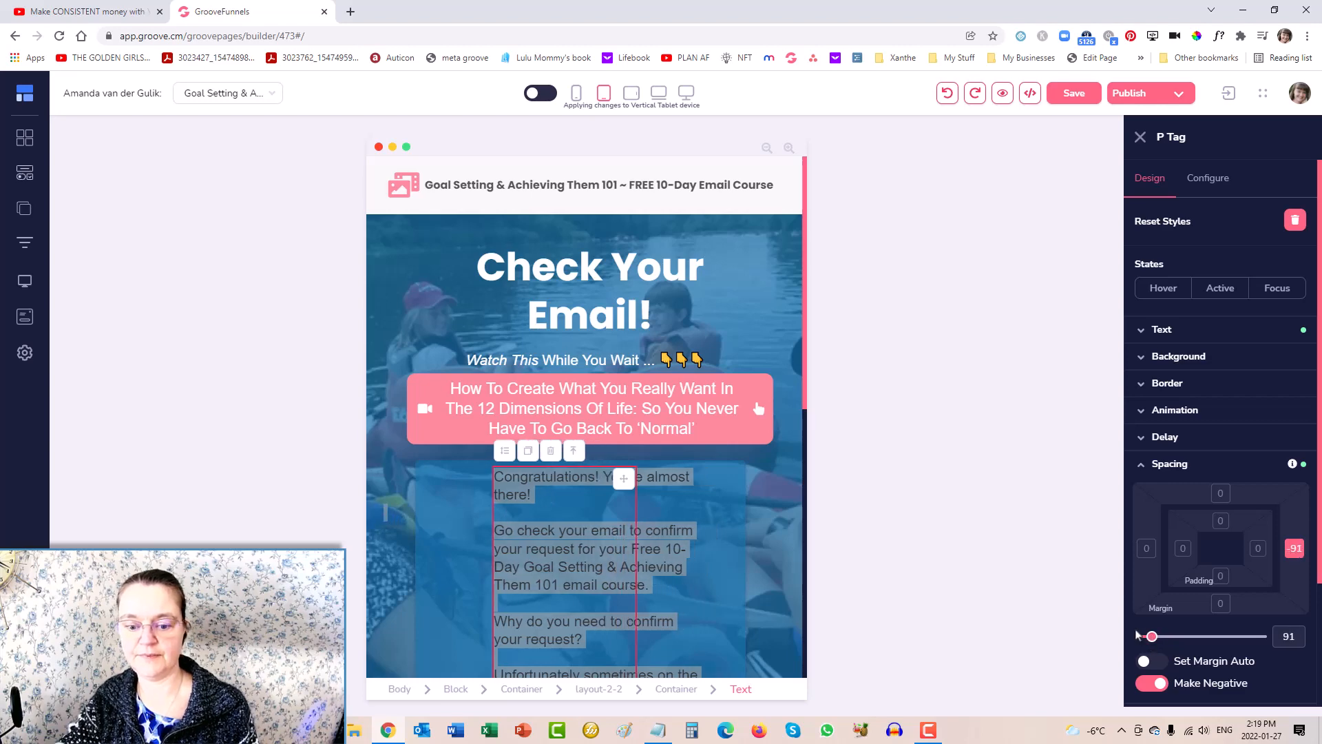
click(719, 498)
scroll(737, 491, down, 5)
scroll(769, 461, up, 5)
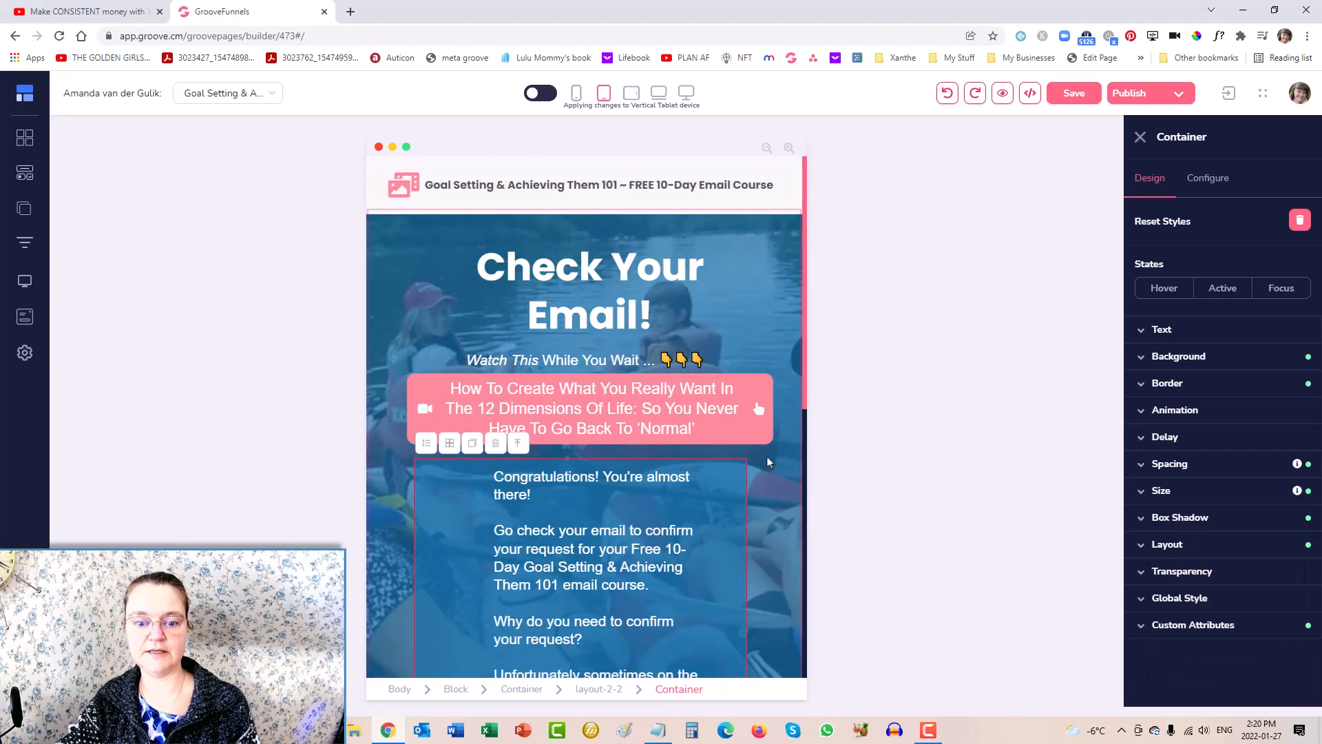
click(592, 524)
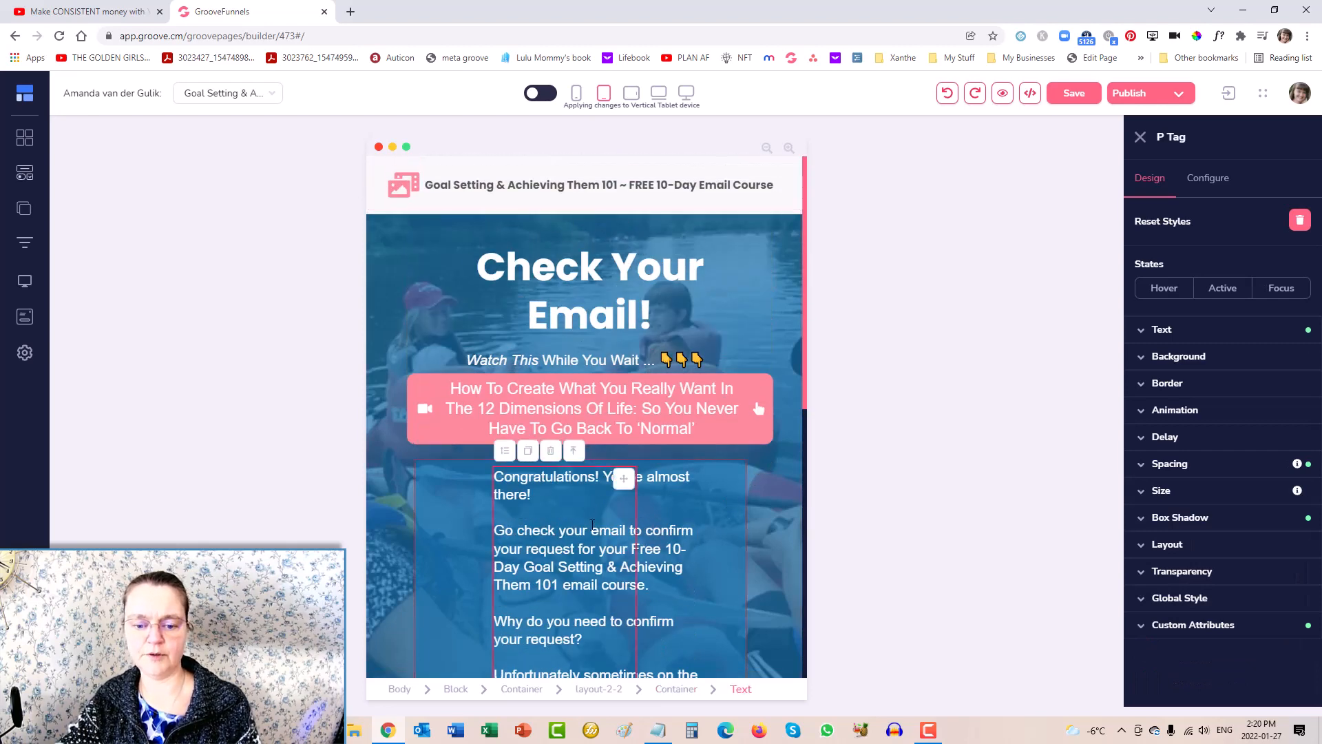
click(1140, 467)
click(1296, 551)
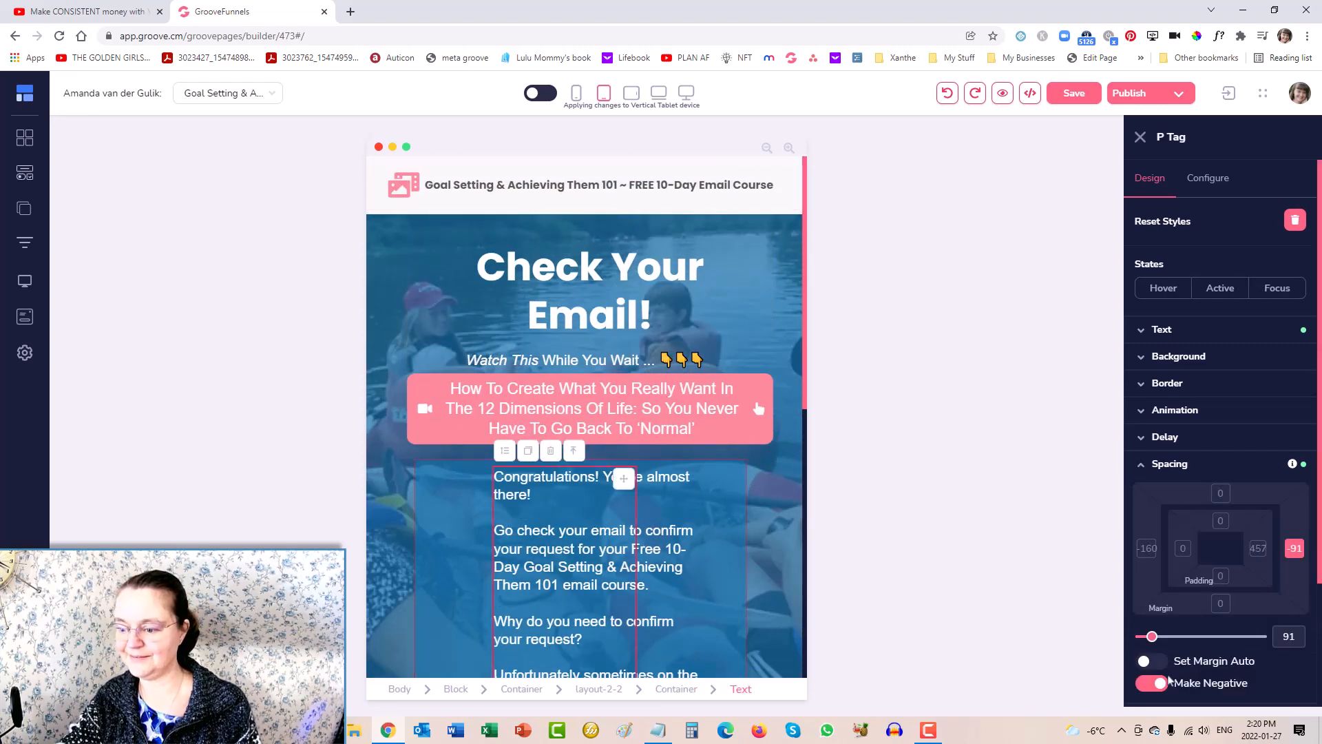
drag(1153, 641, 1150, 640)
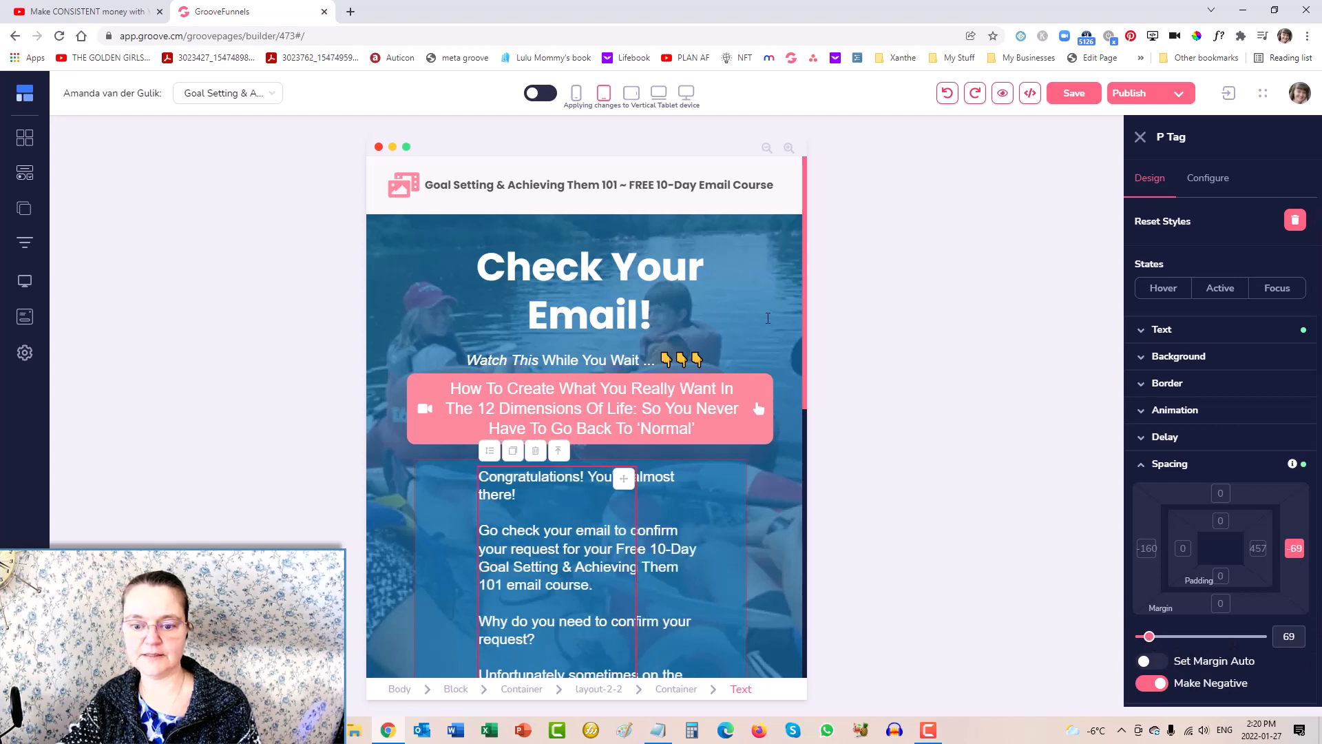
Look through the vertical tablet layout and save the page
click(775, 293)
scroll(726, 361, down, 8)
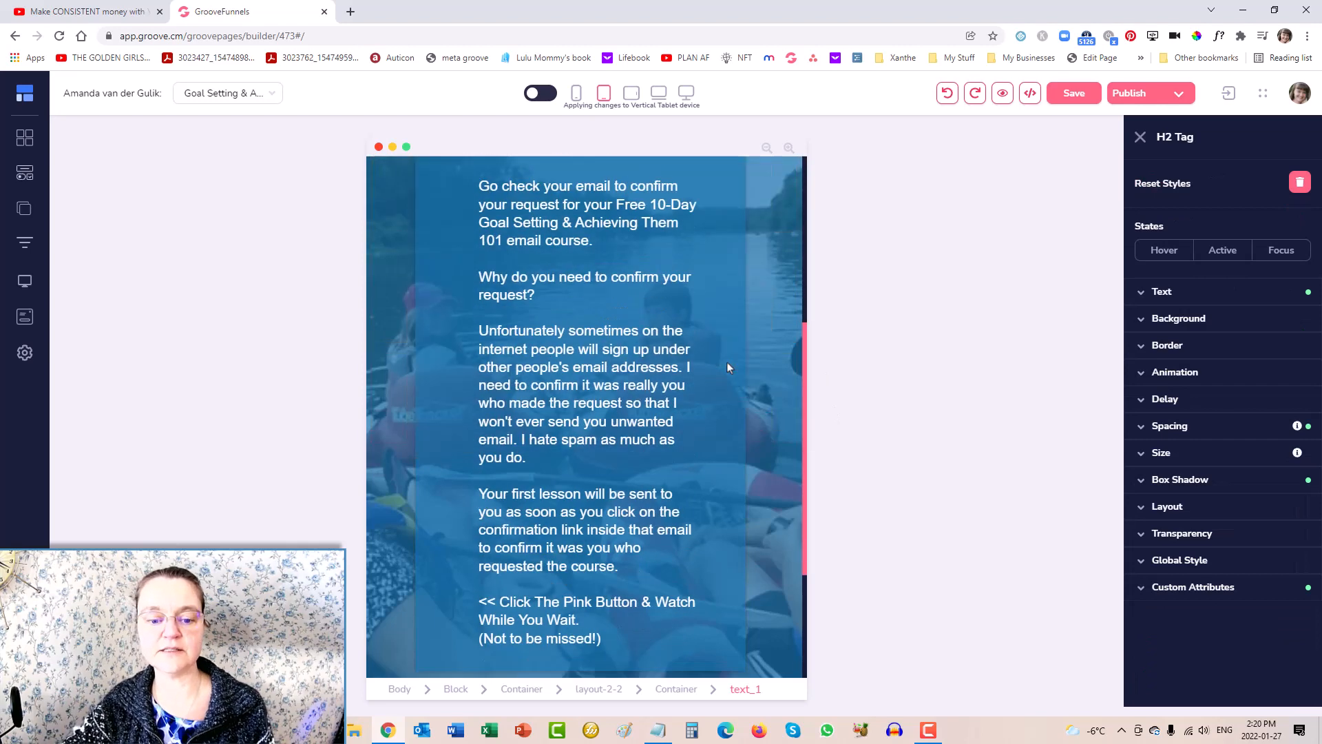
scroll(690, 394, up, 8)
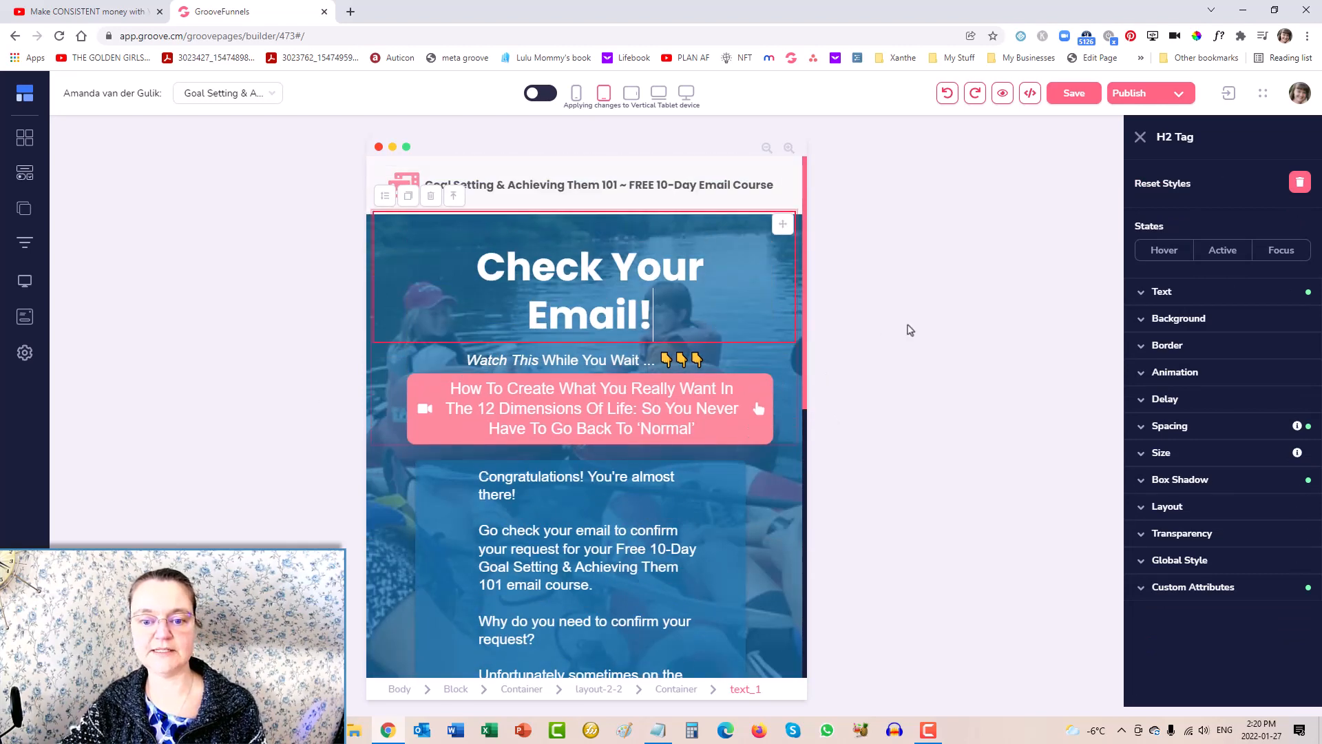
click(1074, 93)
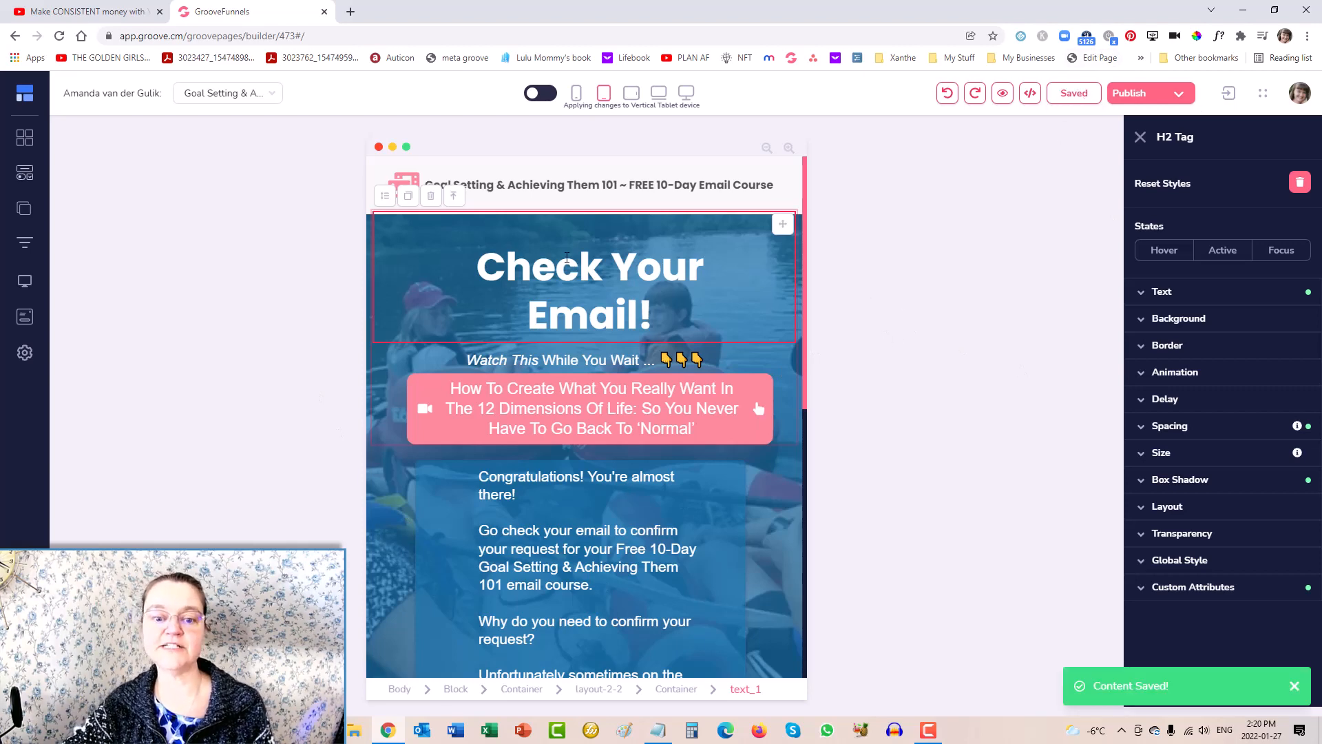
Switch to the mobile layout and set the text size of the "Goal Setting & Achieving Them 101" header title to 17
click(577, 95)
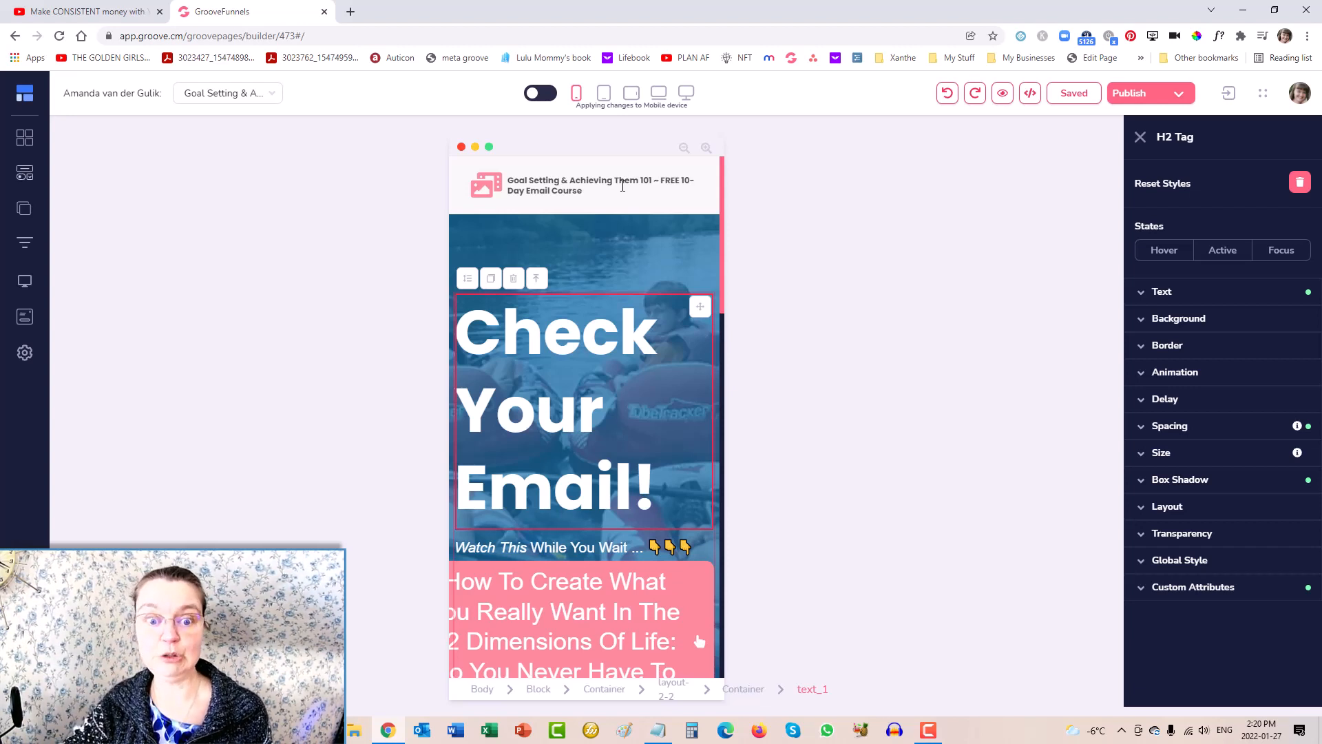
click(623, 186)
click(696, 188)
click(1159, 329)
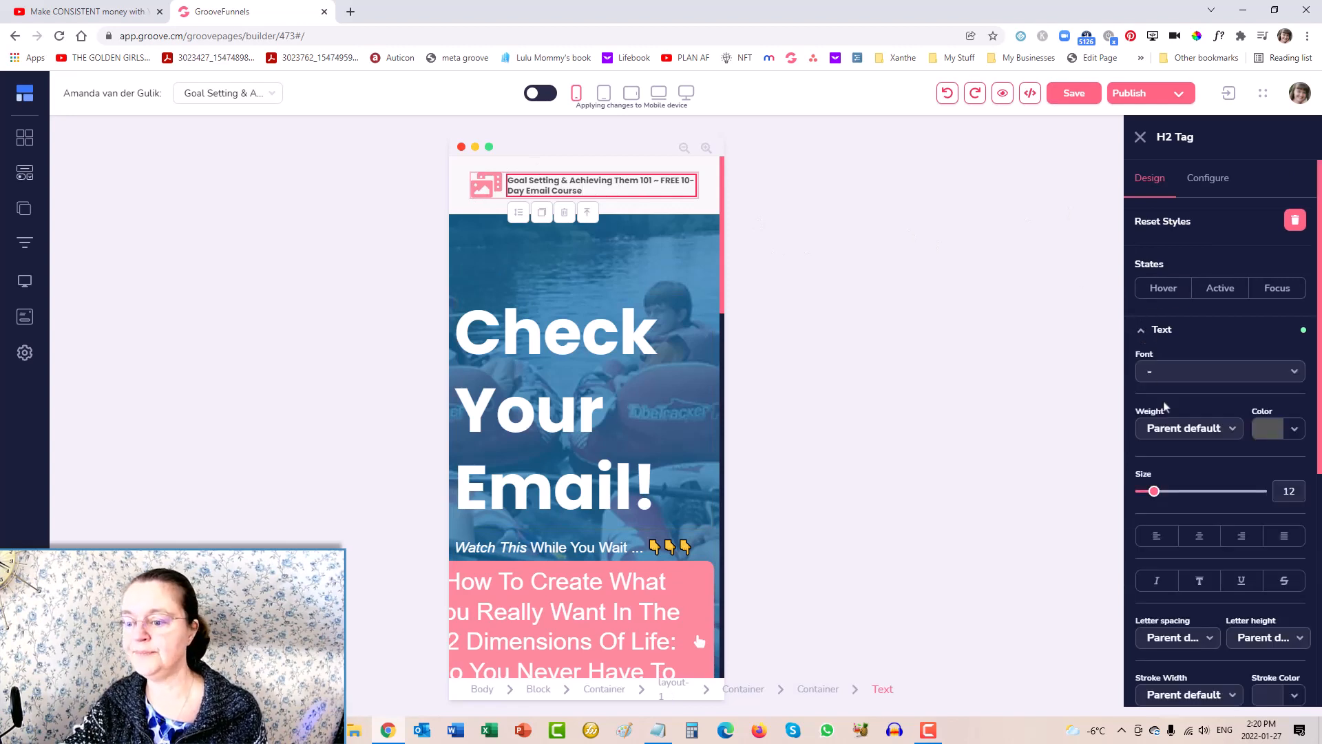
drag(1155, 489, 1162, 494)
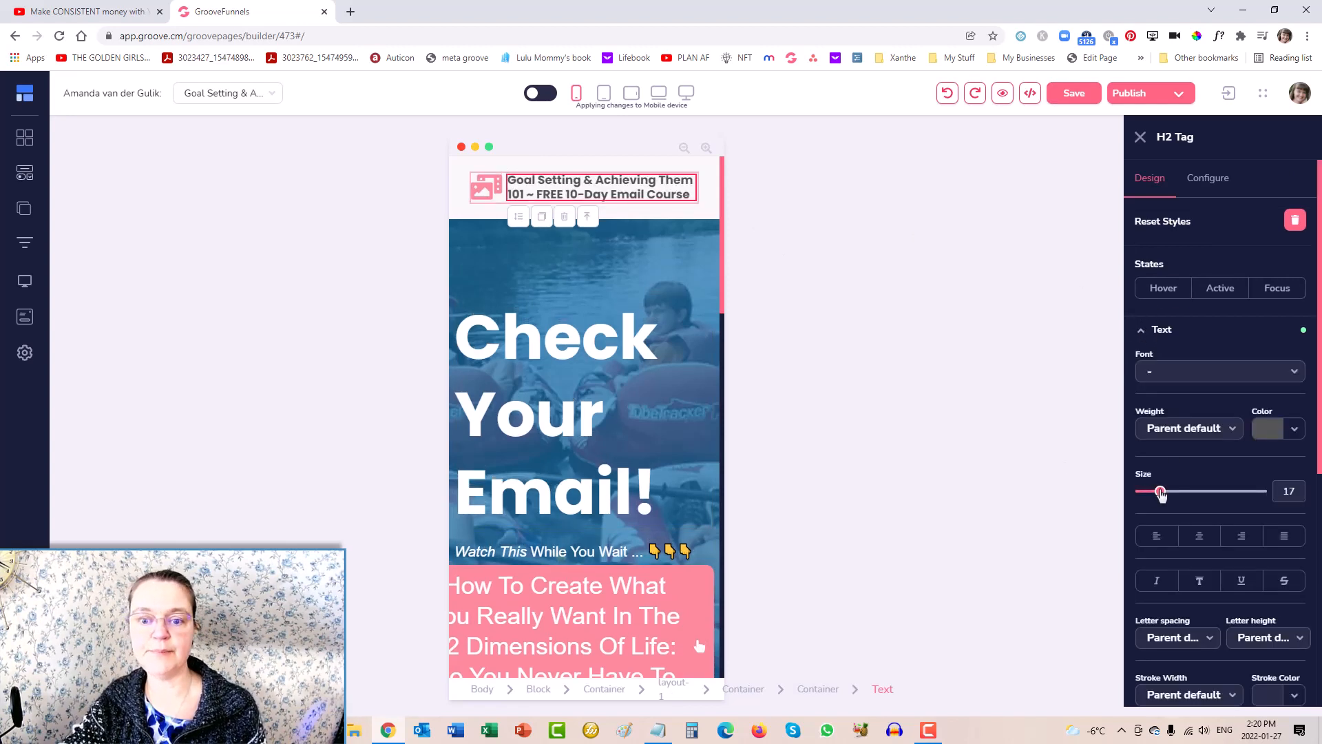
Set the top margin of the "Check Your Email!" heading to -131 in the mobile layout
click(582, 345)
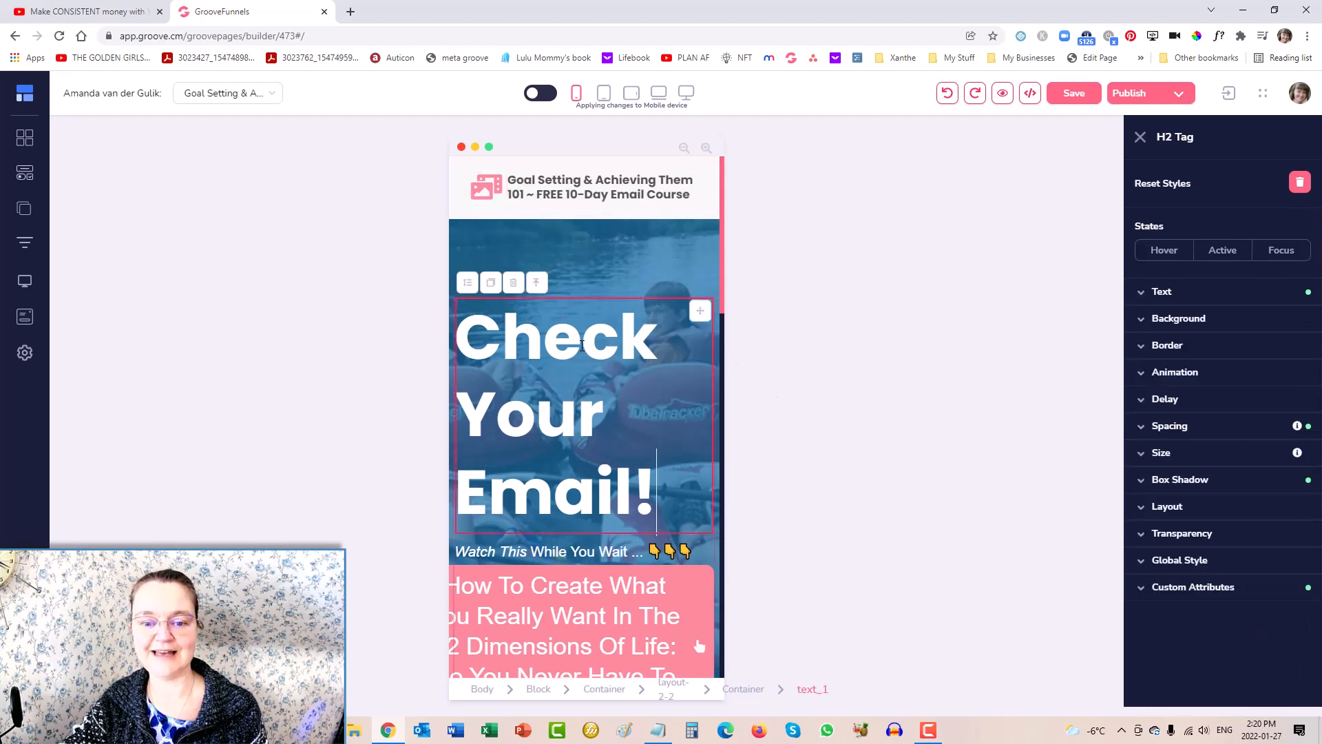
click(1152, 431)
click(1214, 457)
drag(1153, 599, 1140, 599)
click(1151, 645)
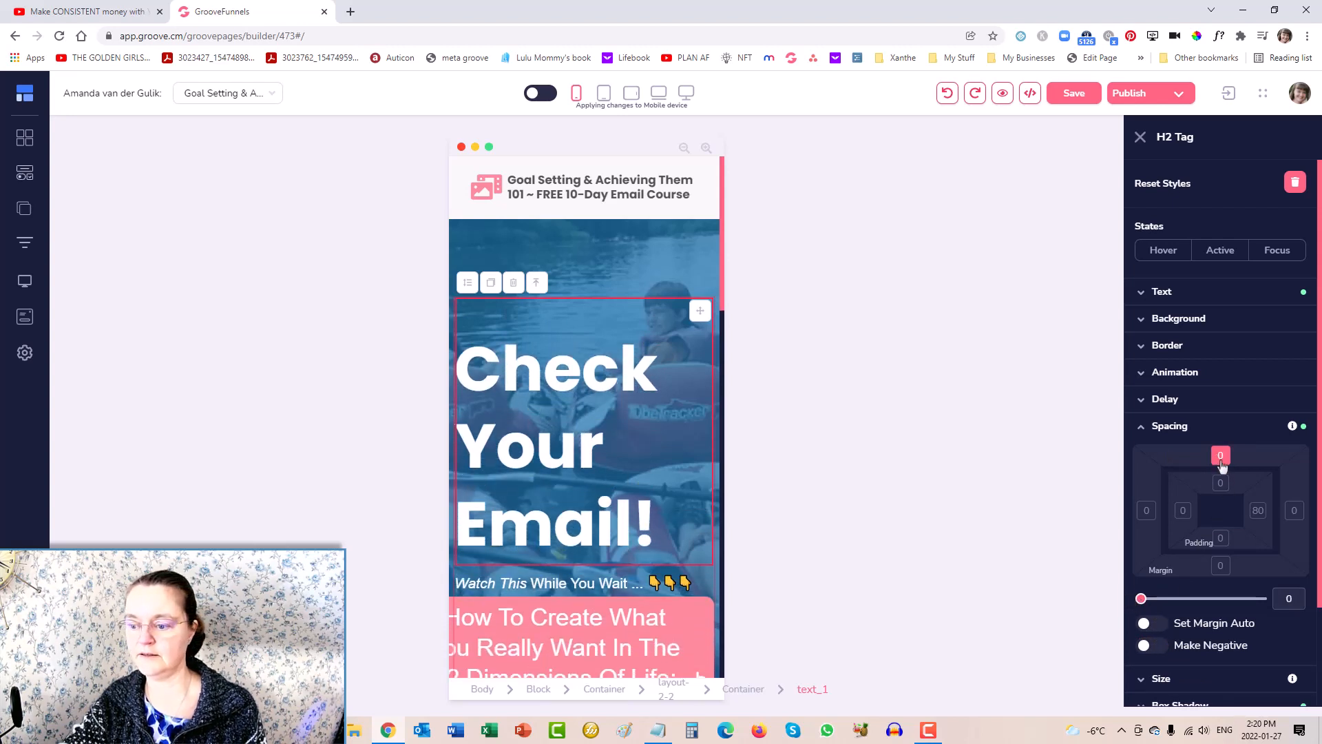
click(1159, 645)
drag(1141, 599, 1158, 599)
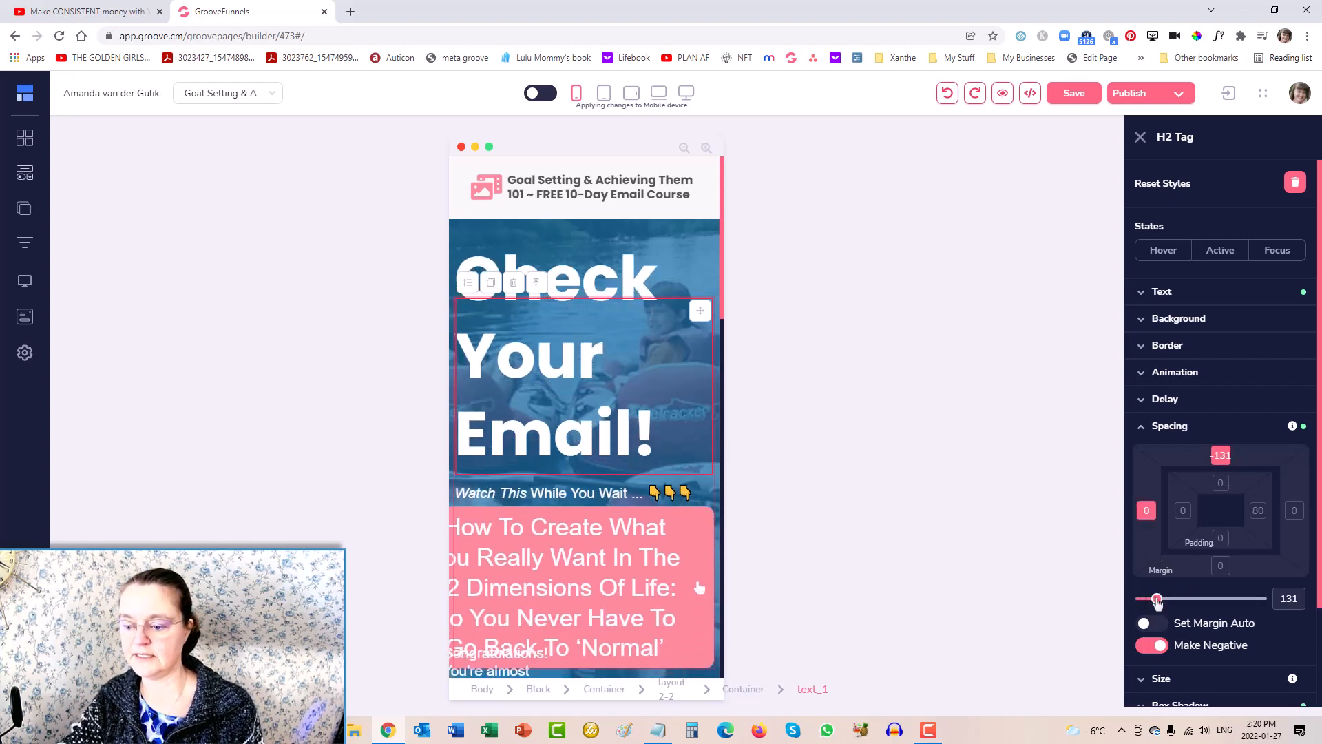
click(1221, 458)
drag(1142, 601, 1140, 599)
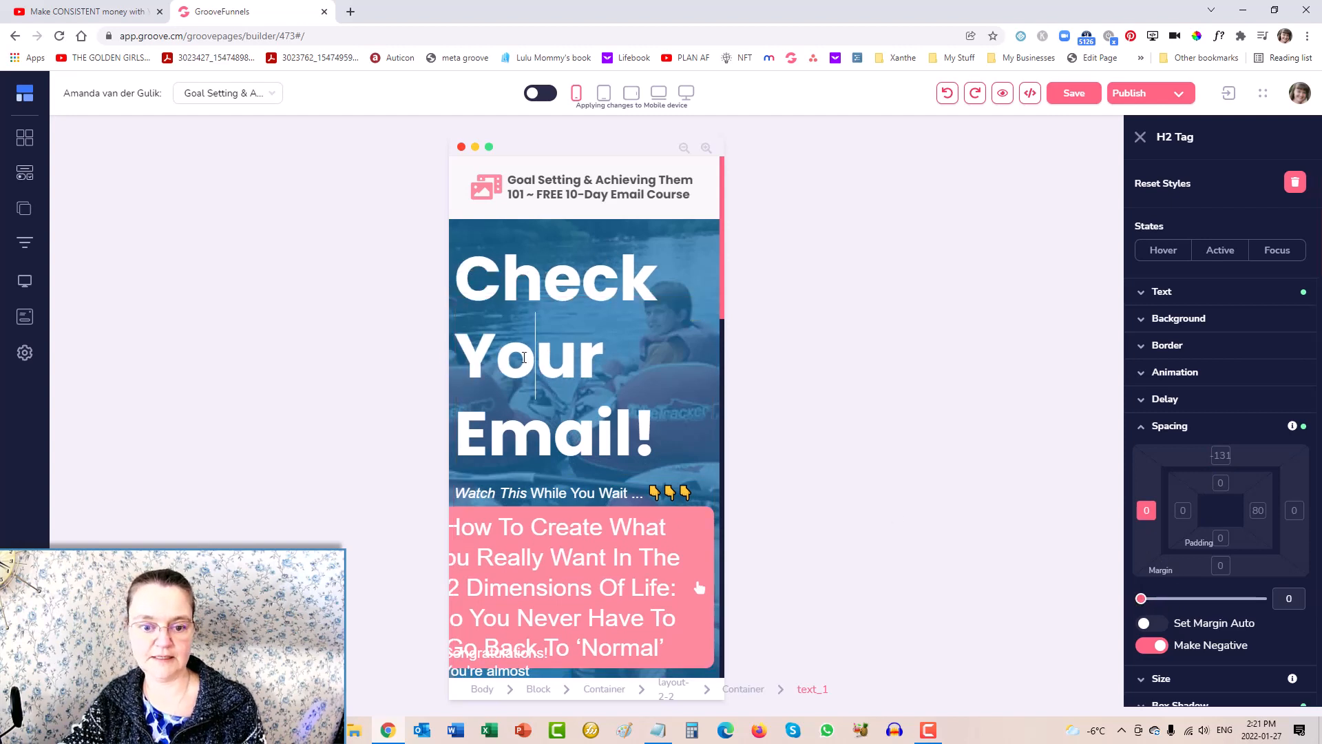
Add a positive left margin to the "Check Your Email!" heading and set its text size to 72
triple_click(515, 346)
click(1146, 510)
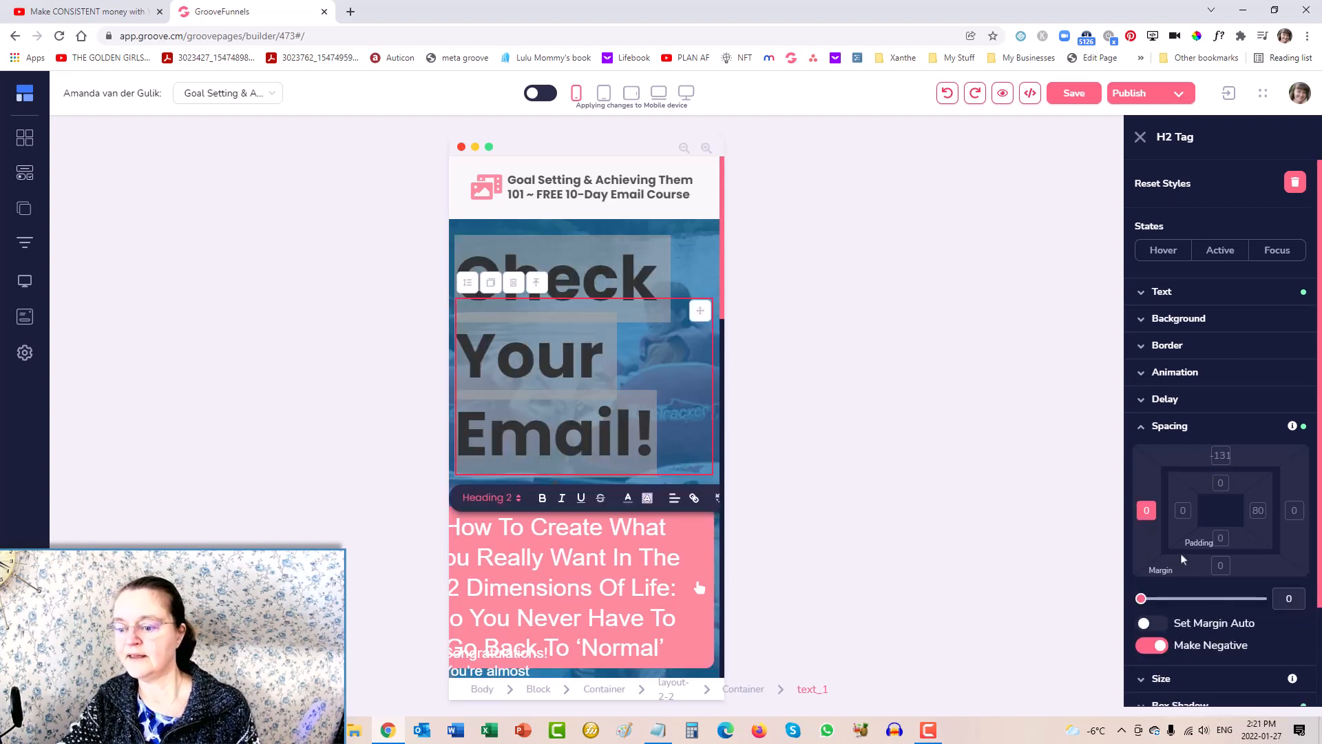
click(1151, 645)
drag(1141, 599, 1148, 599)
click(1146, 300)
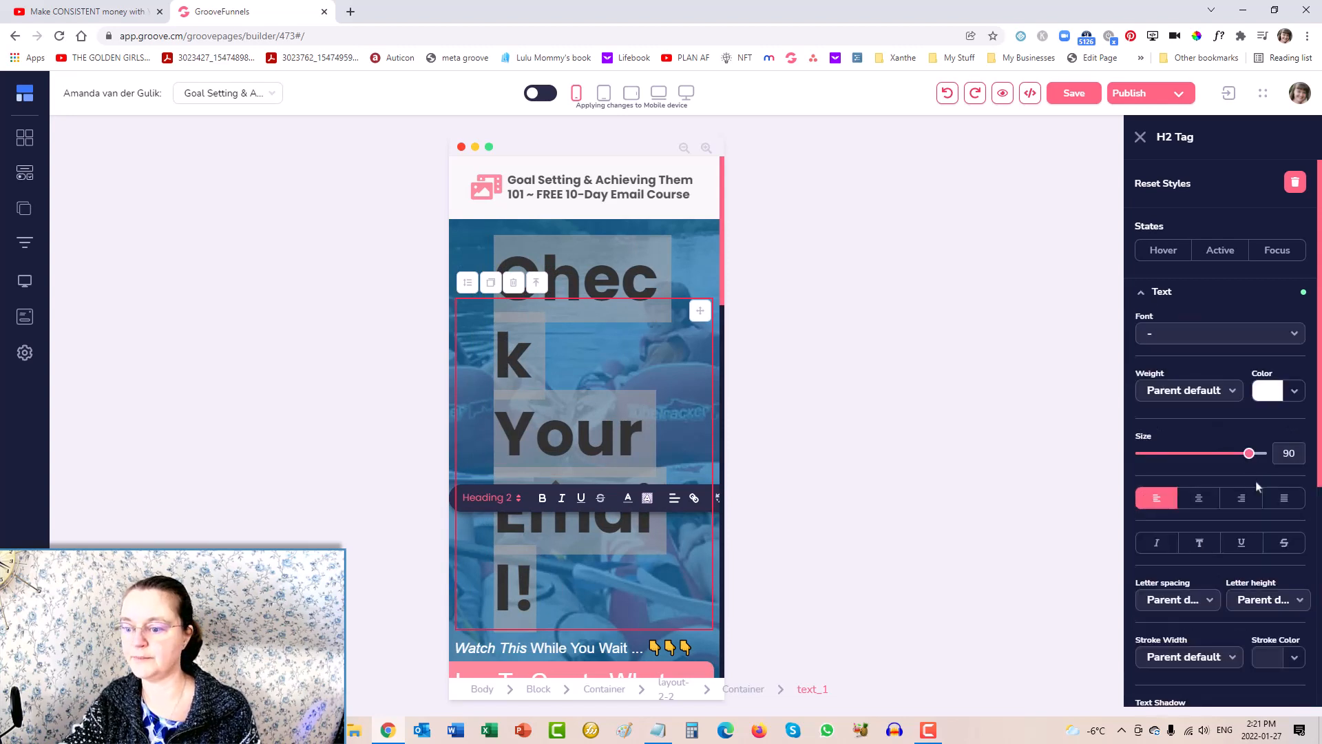
mouse_move(1250, 455)
mouse_down()
mouse_move(1216, 462)
mouse_move(1227, 463)
mouse_up()
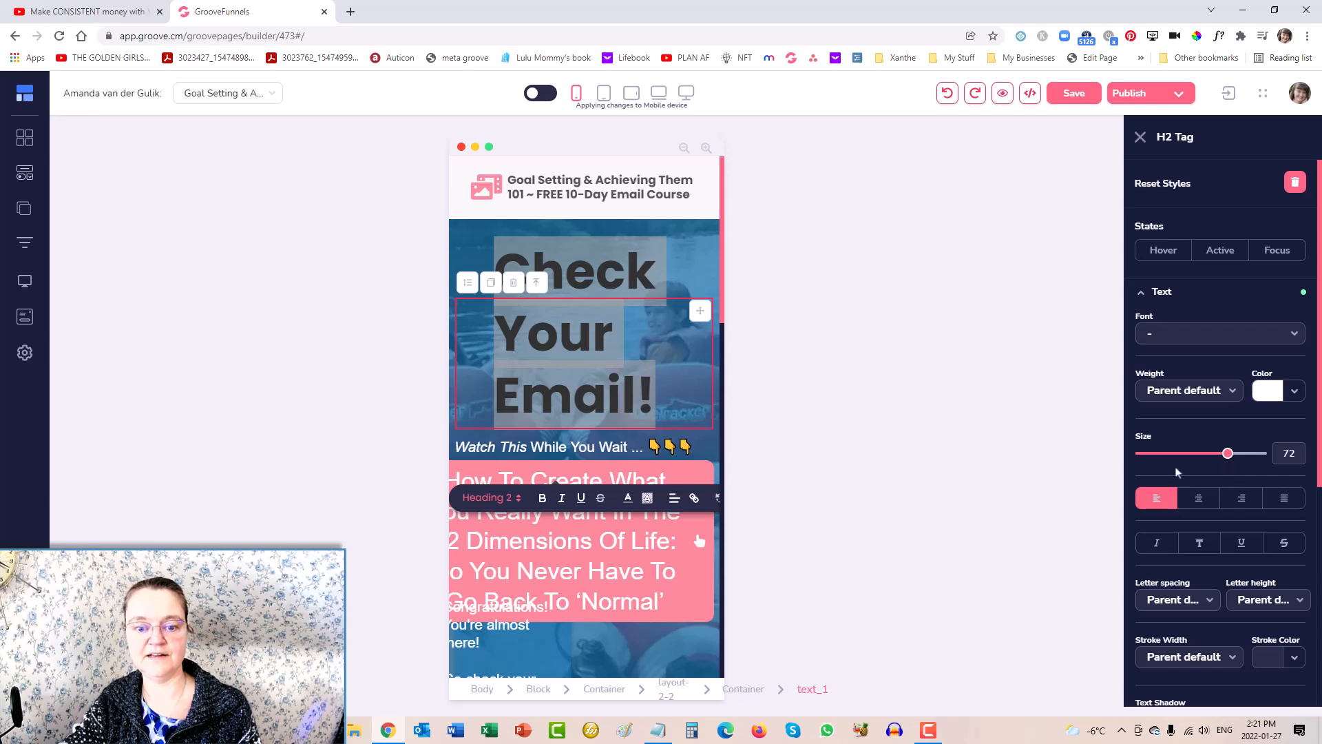
Set the text size of the pink "How To Create What You Really Want" button's label to 22
click(569, 481)
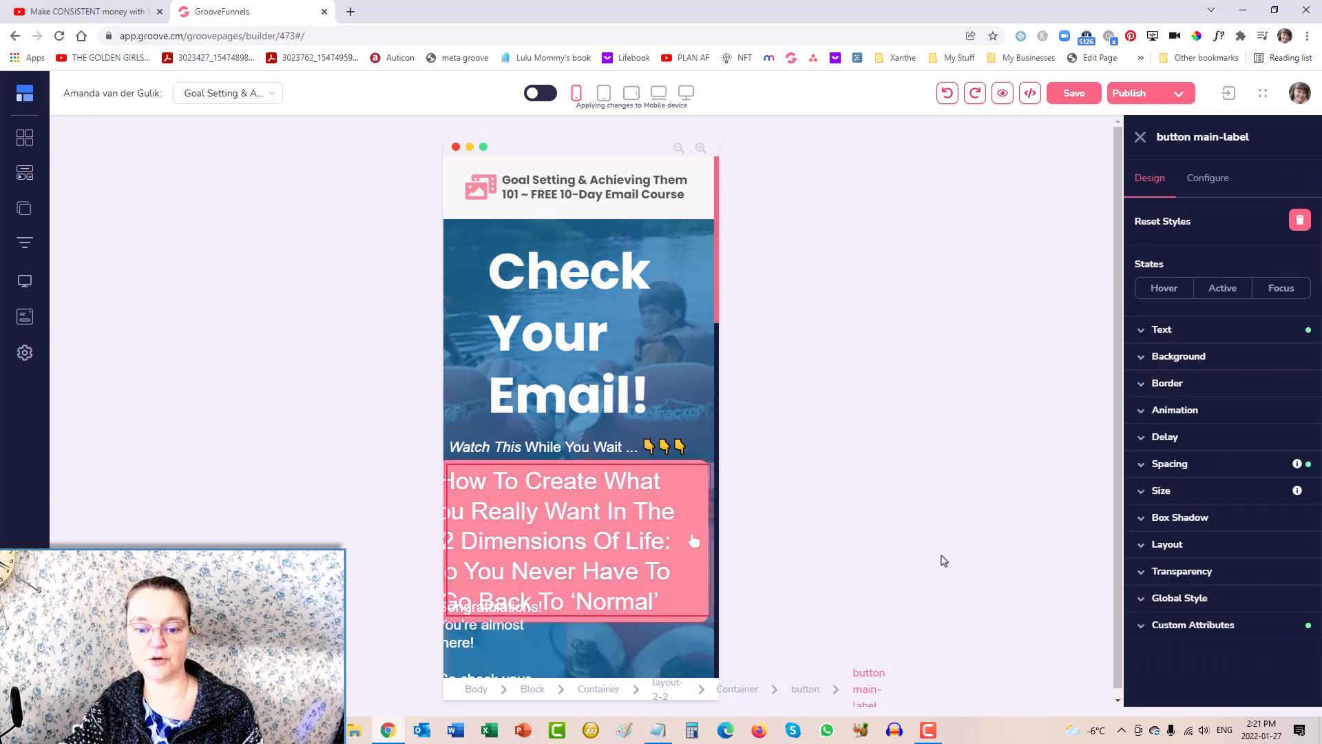
click(1141, 330)
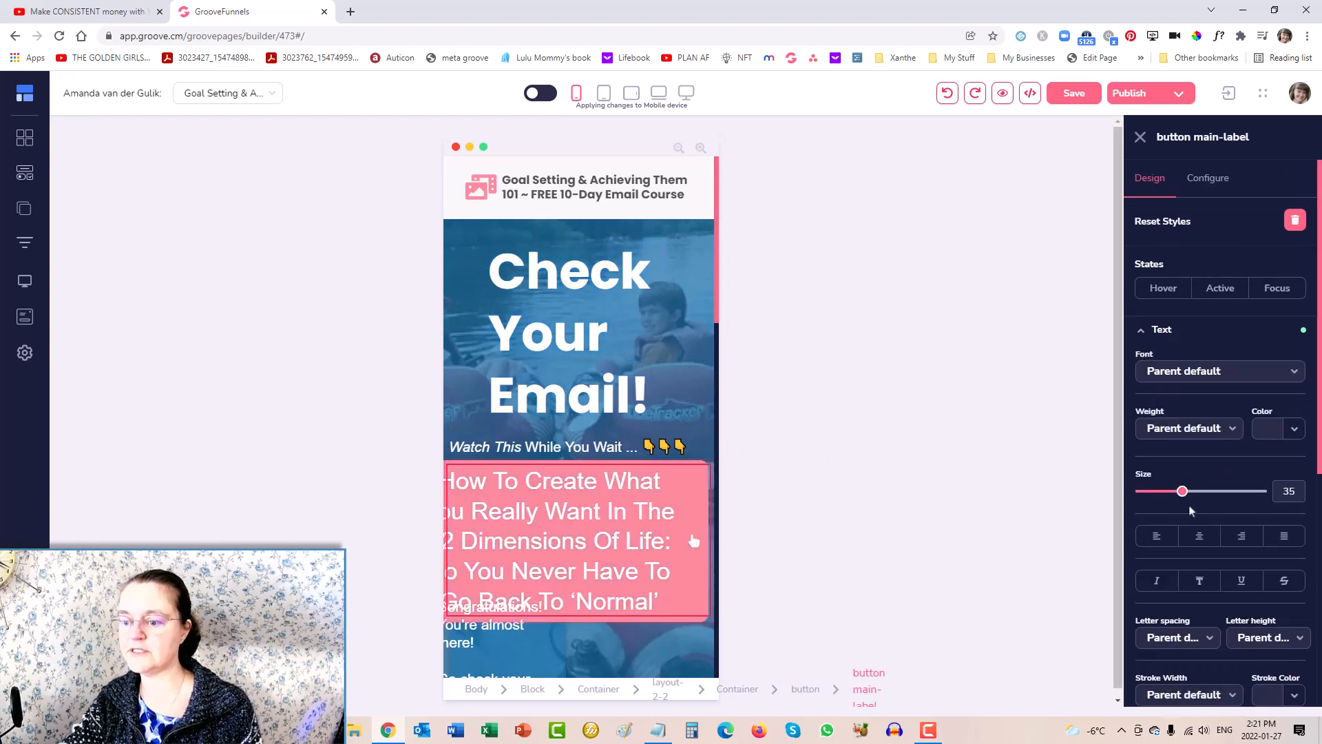
drag(1182, 492, 1165, 495)
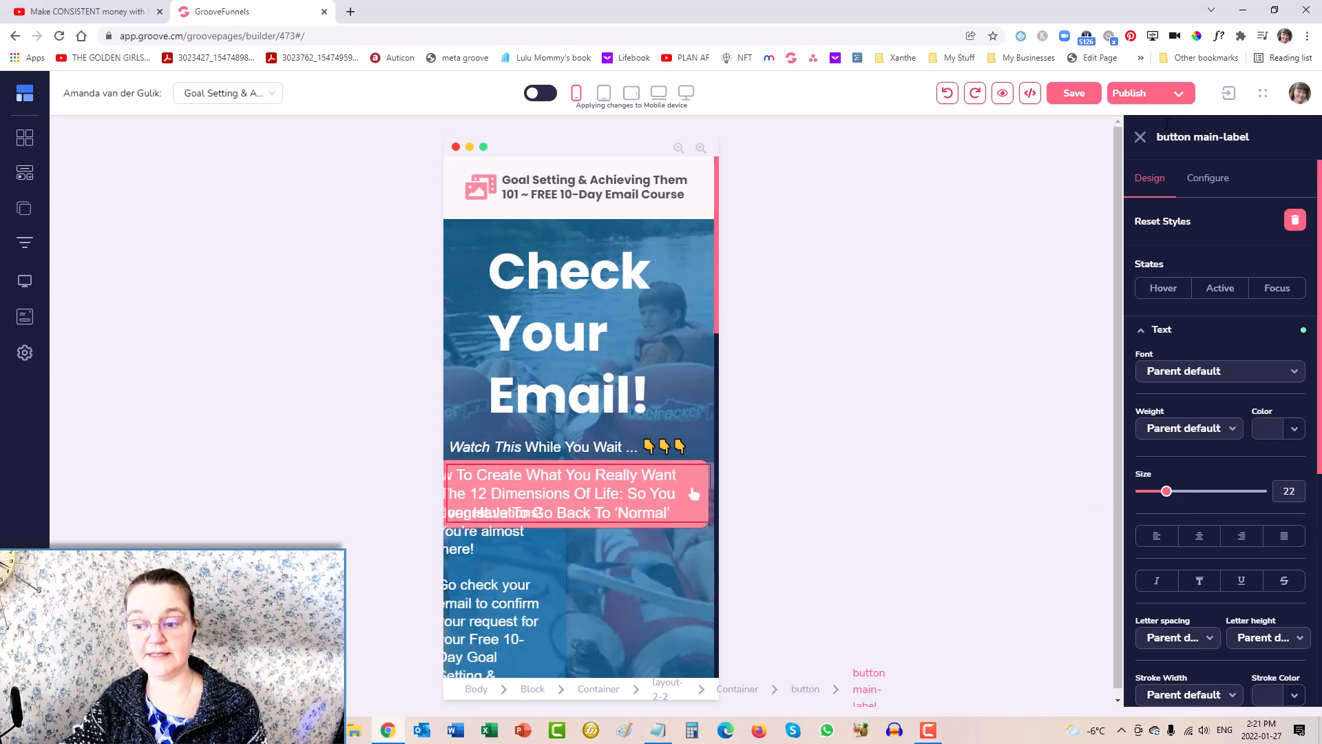
click(1209, 180)
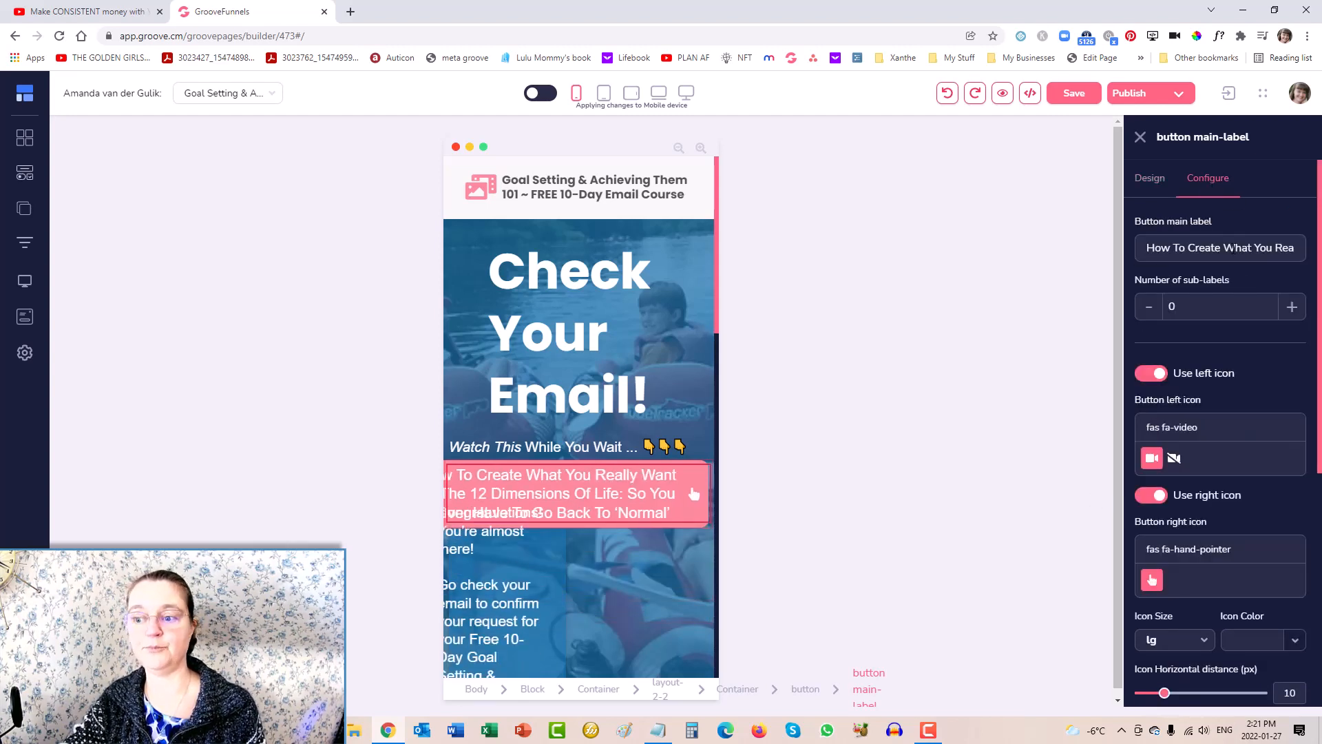
click(1157, 180)
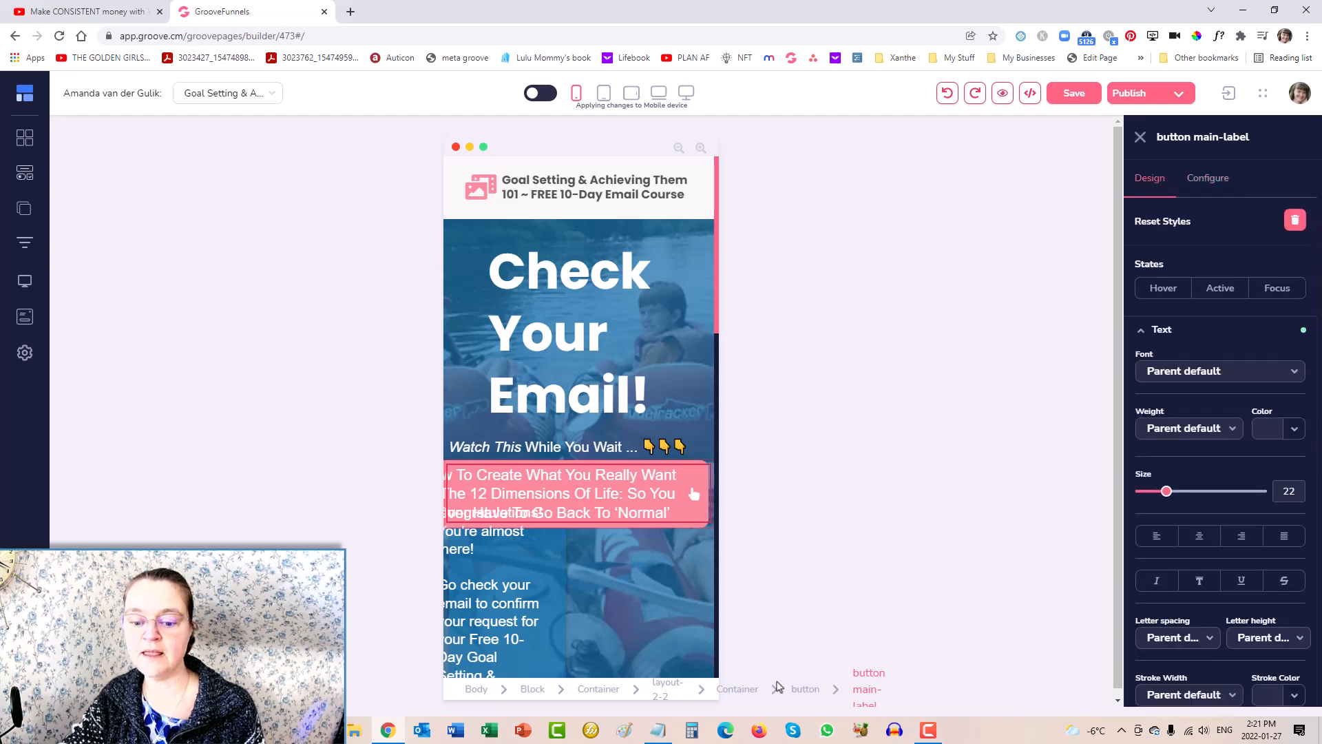
Set the left and right margins of the pink "How To Create What You Really Want" button to 23
click(802, 692)
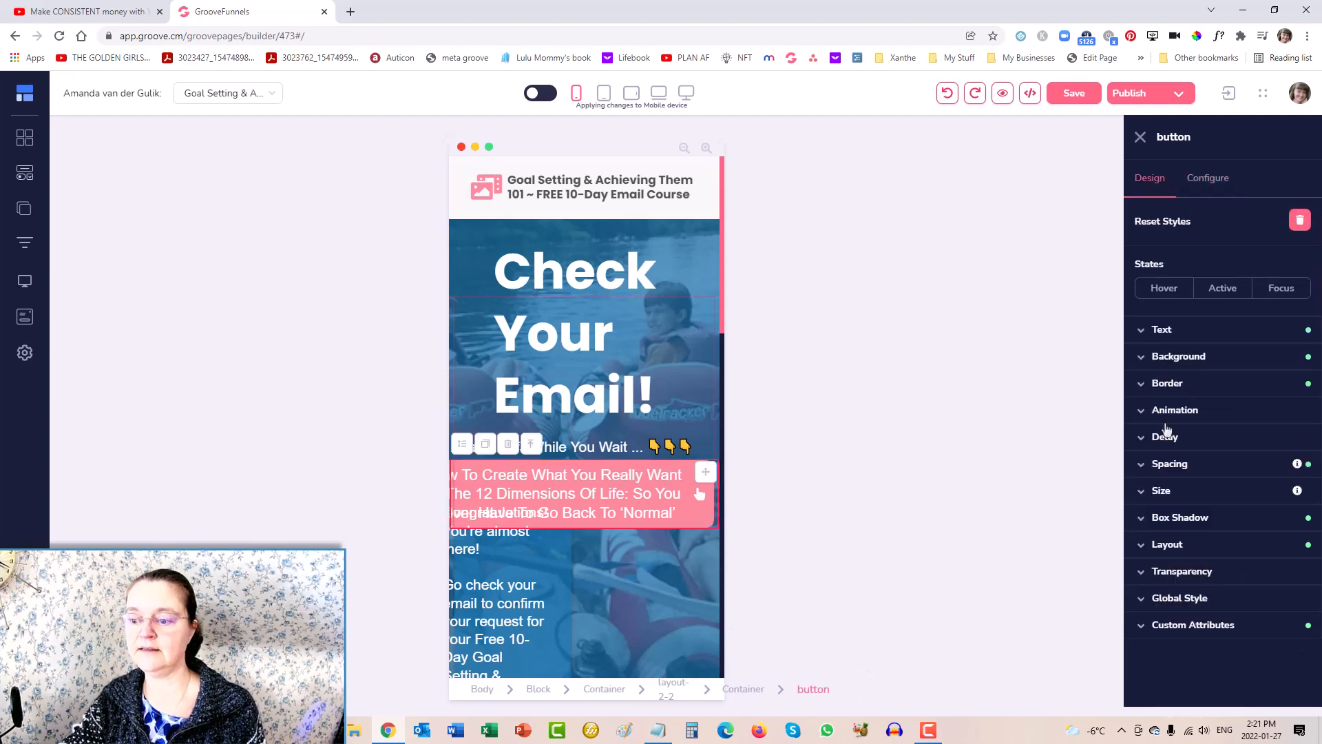
click(1143, 466)
click(1147, 548)
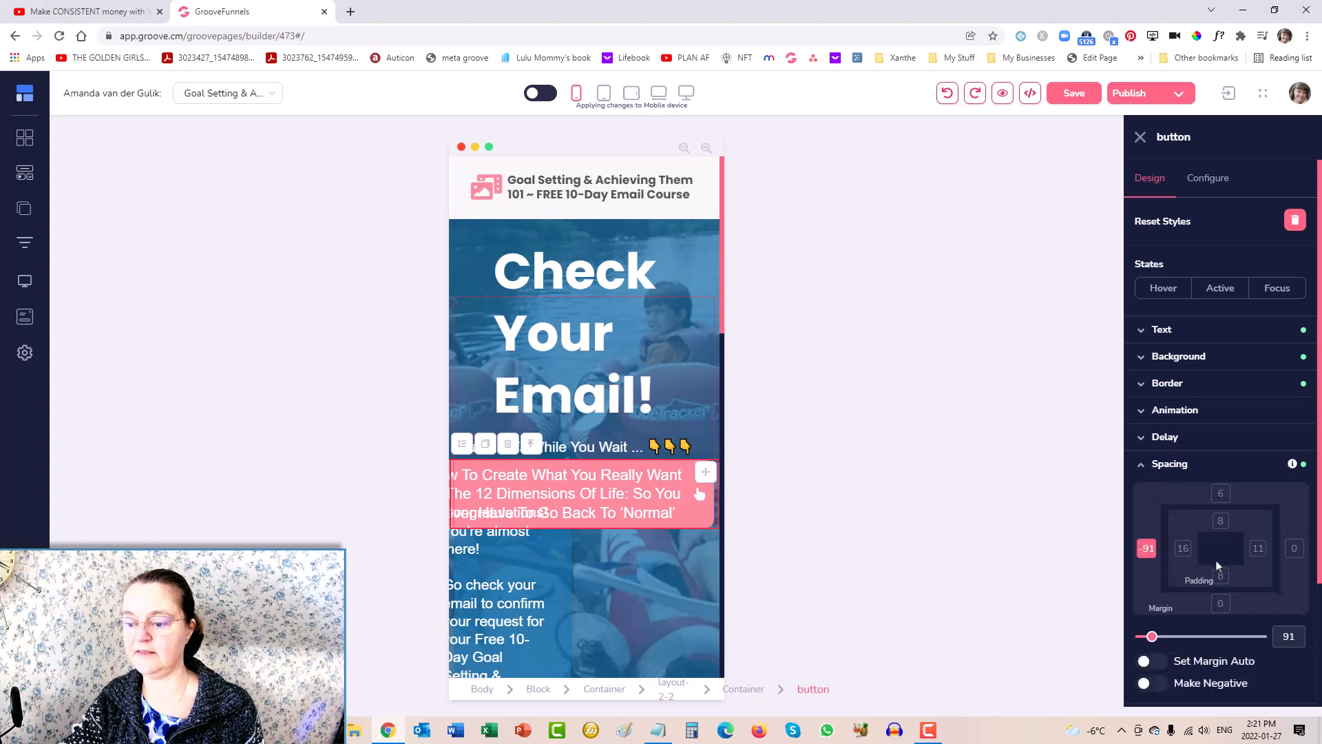
drag(1150, 638, 1144, 637)
click(1146, 548)
click(1294, 548)
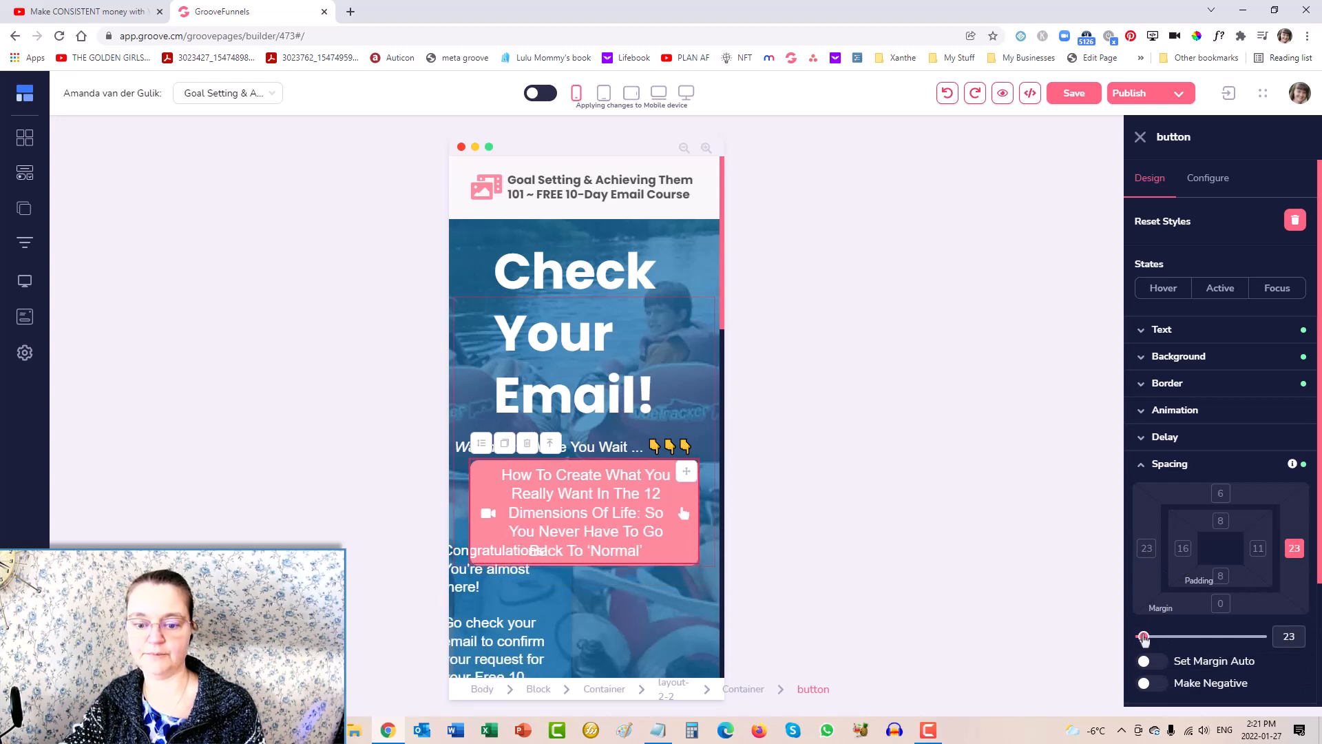
Set the text size of the pink button's label to 16
click(606, 510)
click(1137, 330)
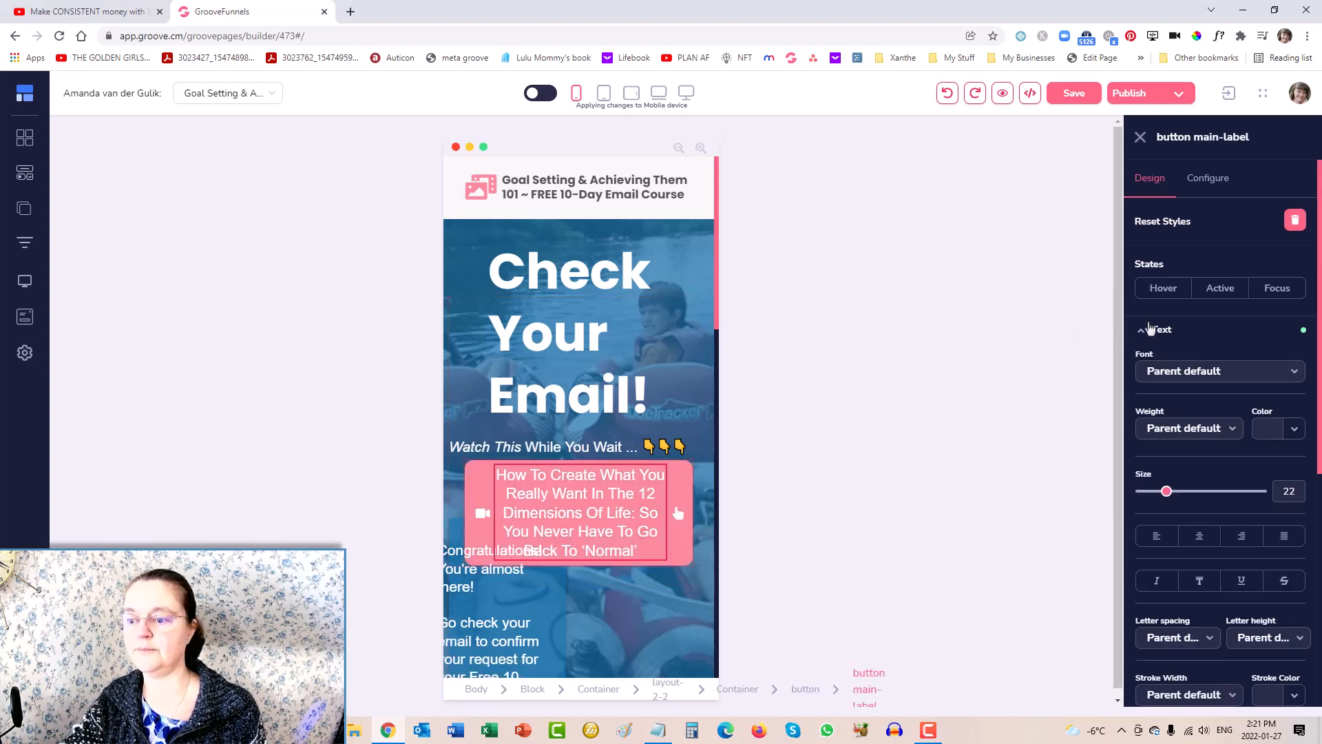
drag(1164, 493, 1159, 496)
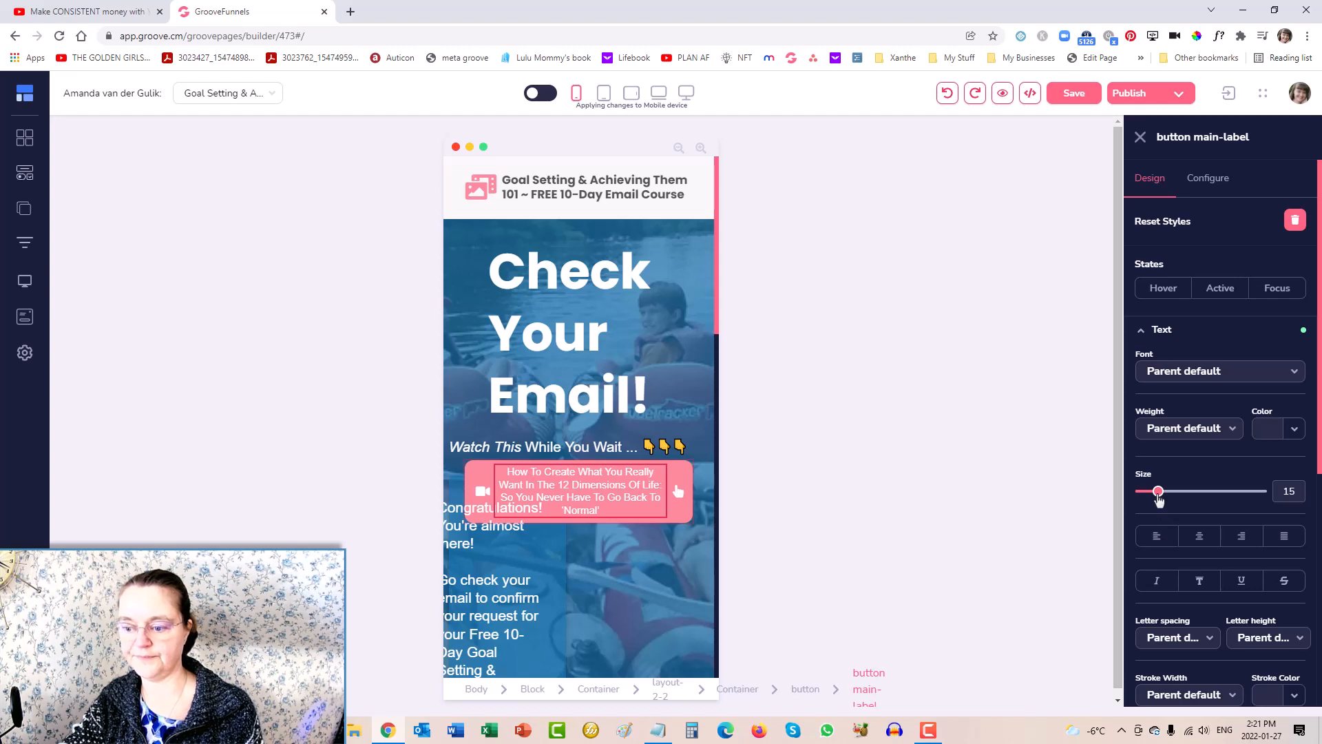
drag(1158, 496, 1161, 500)
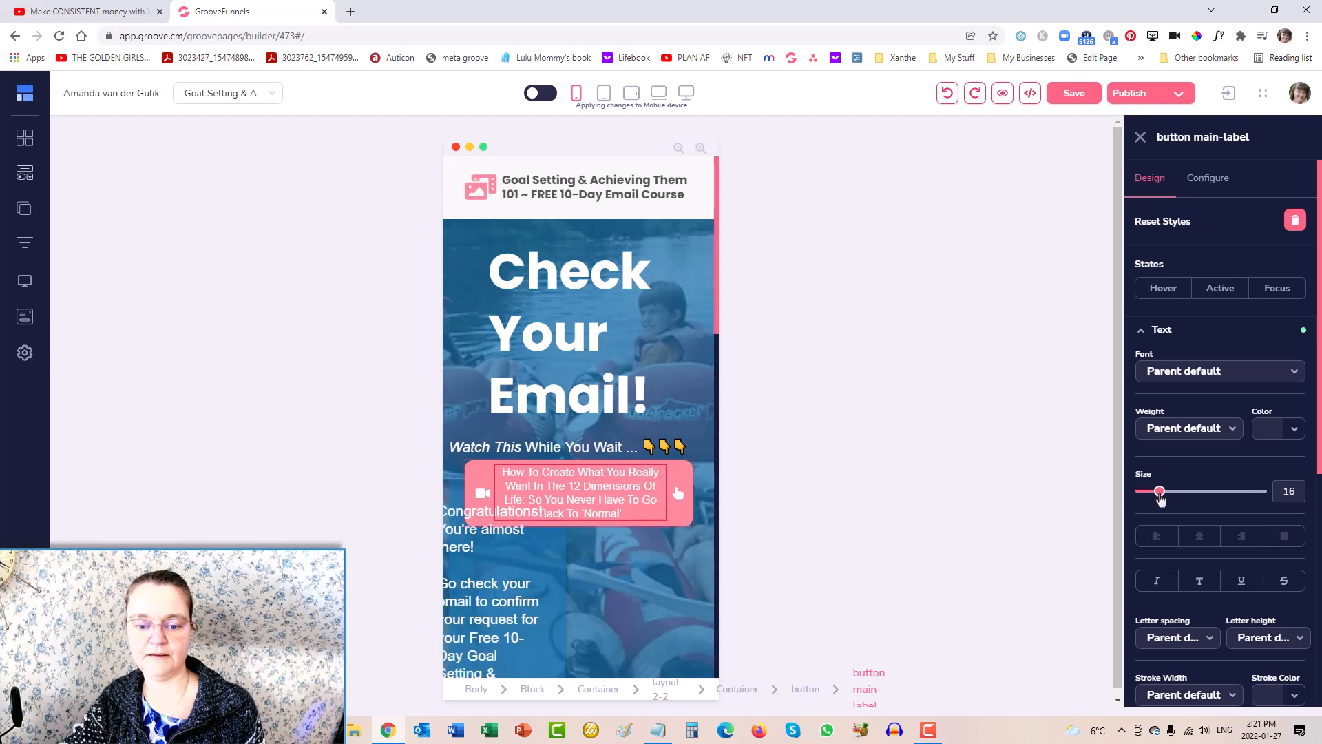
Set the "Watch This While You Wait" line's text size to 15 and its left margin to 57
click(597, 441)
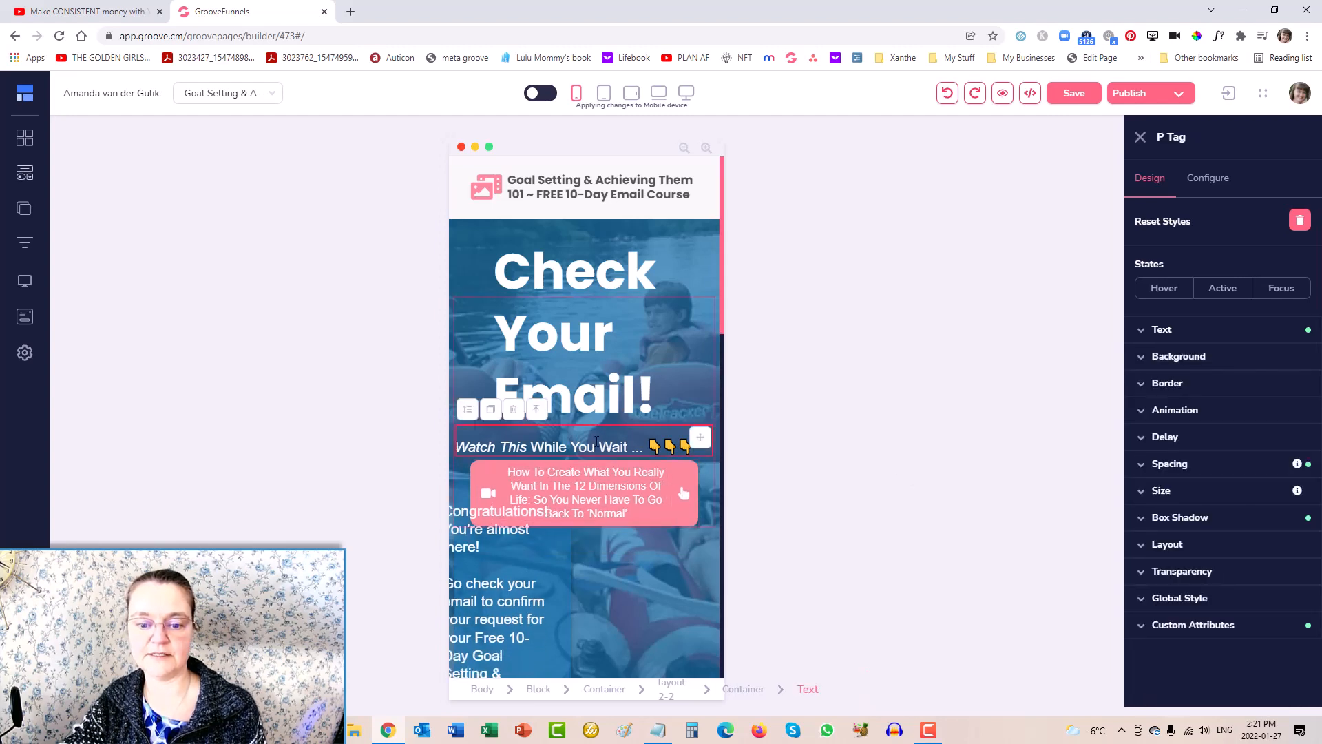
click(1144, 330)
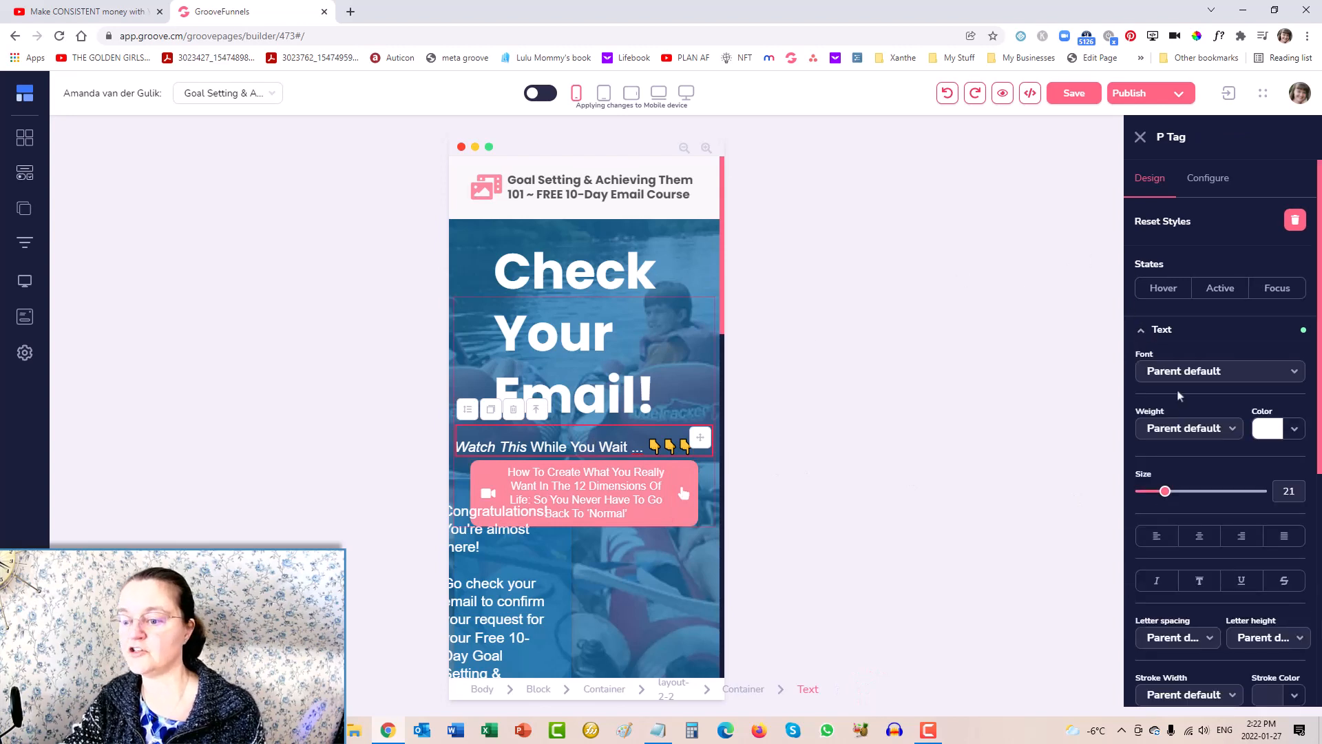
drag(1165, 494, 1158, 493)
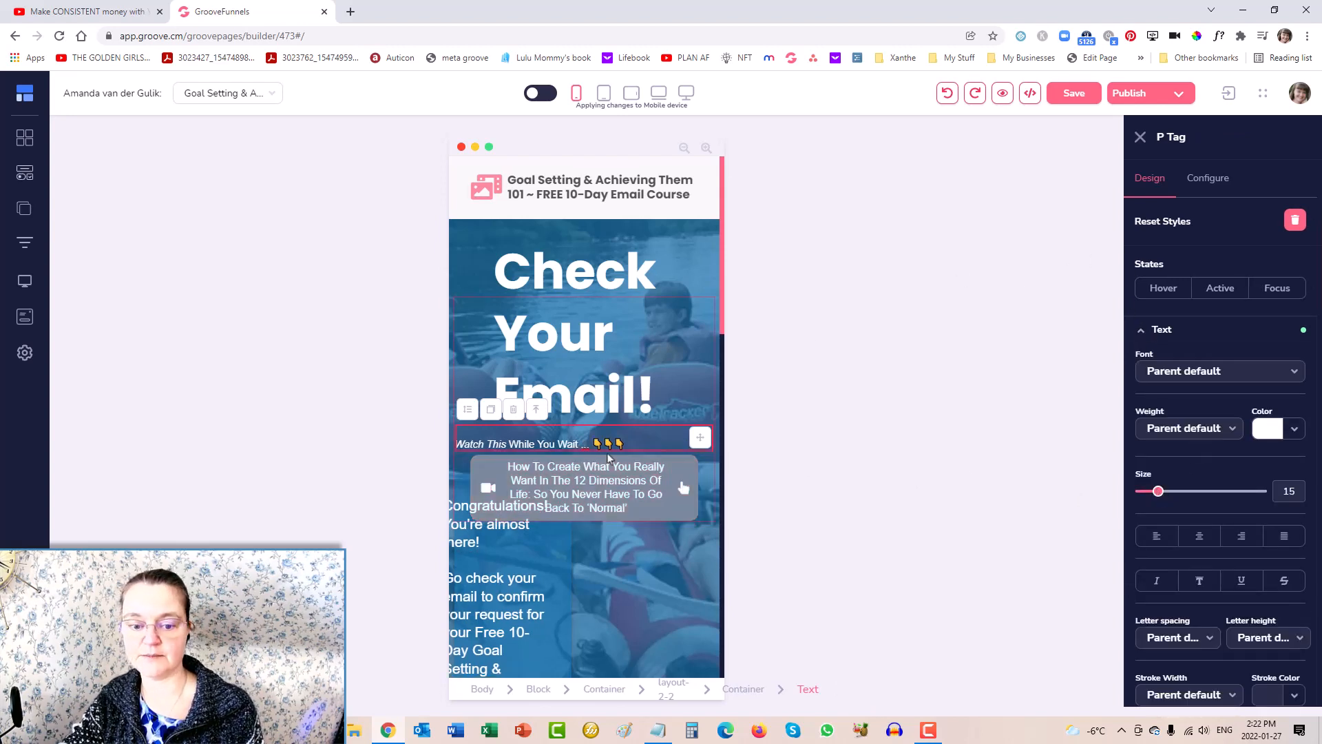
click(1142, 333)
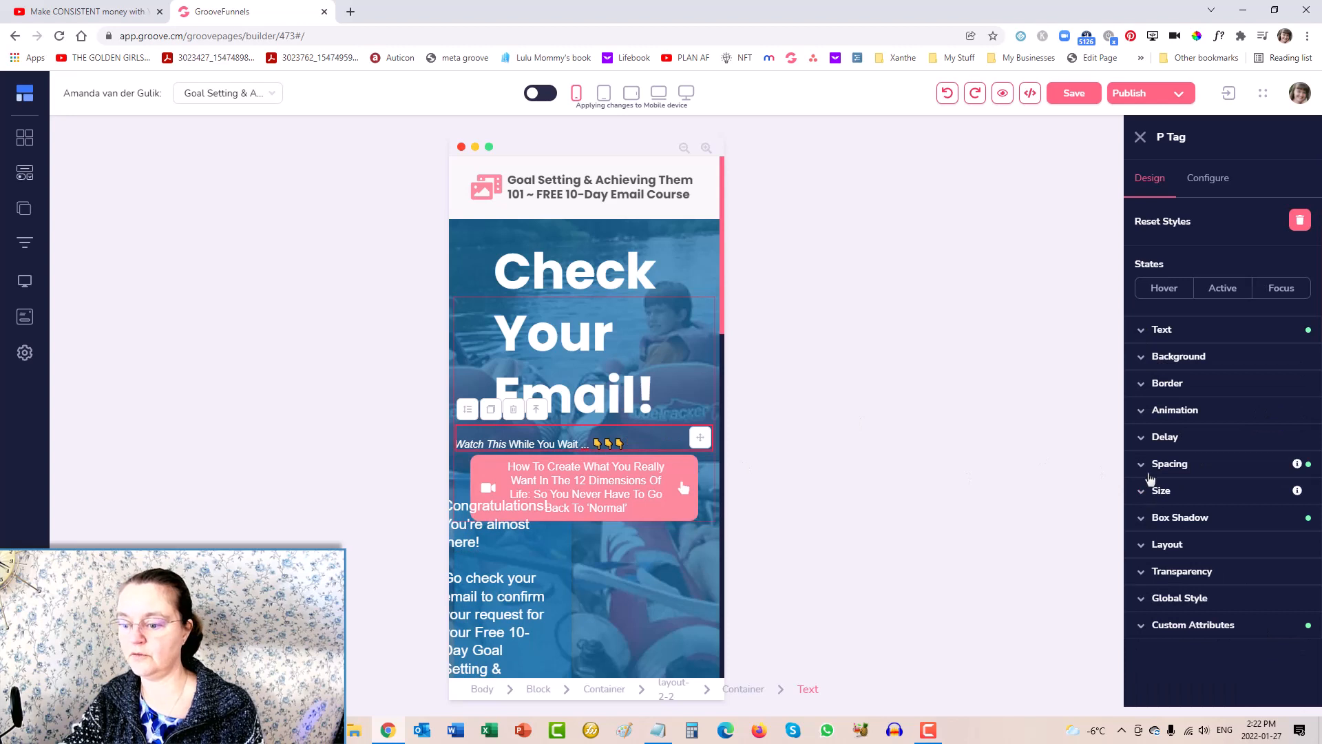
click(1144, 464)
click(1147, 549)
click(1147, 637)
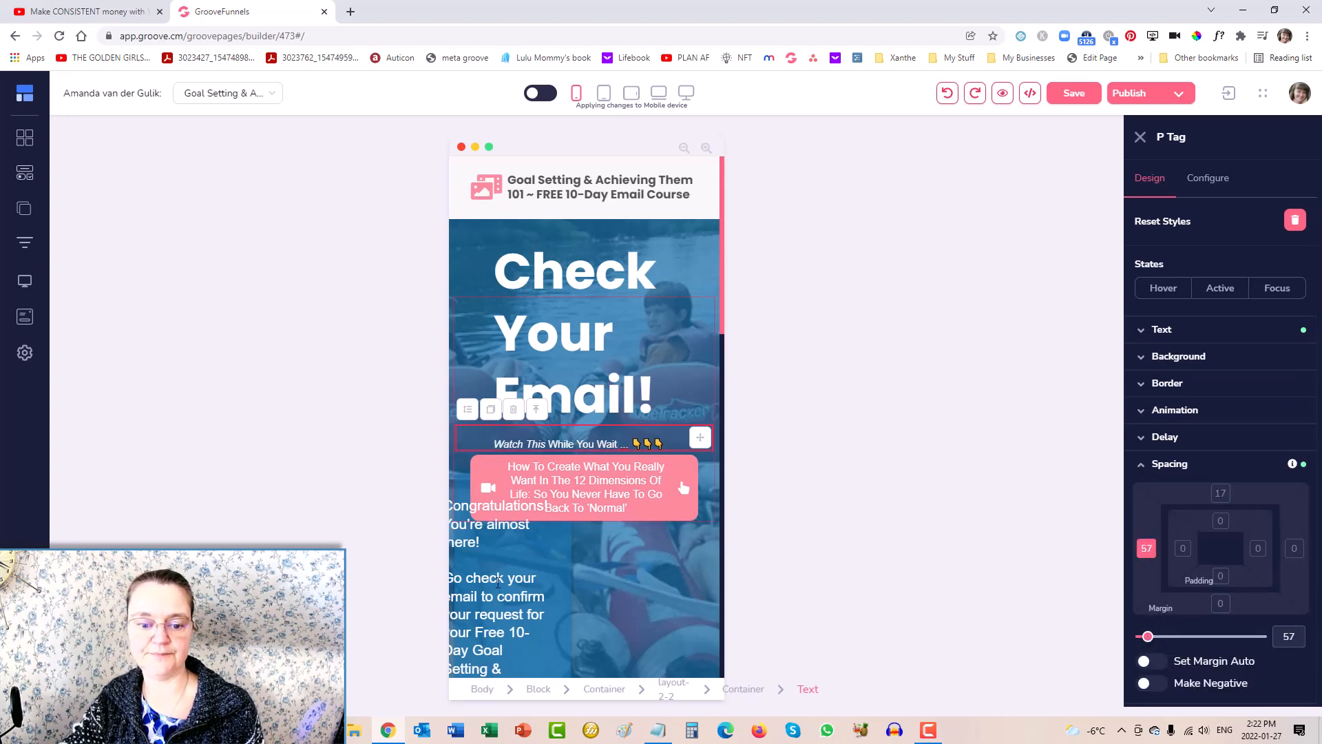
Give the "Congratulations! You're almost there!" text a negative right margin of -211
click(505, 585)
scroll(675, 310, down, 7)
scroll(674, 310, up, 1)
scroll(674, 316, up, 3)
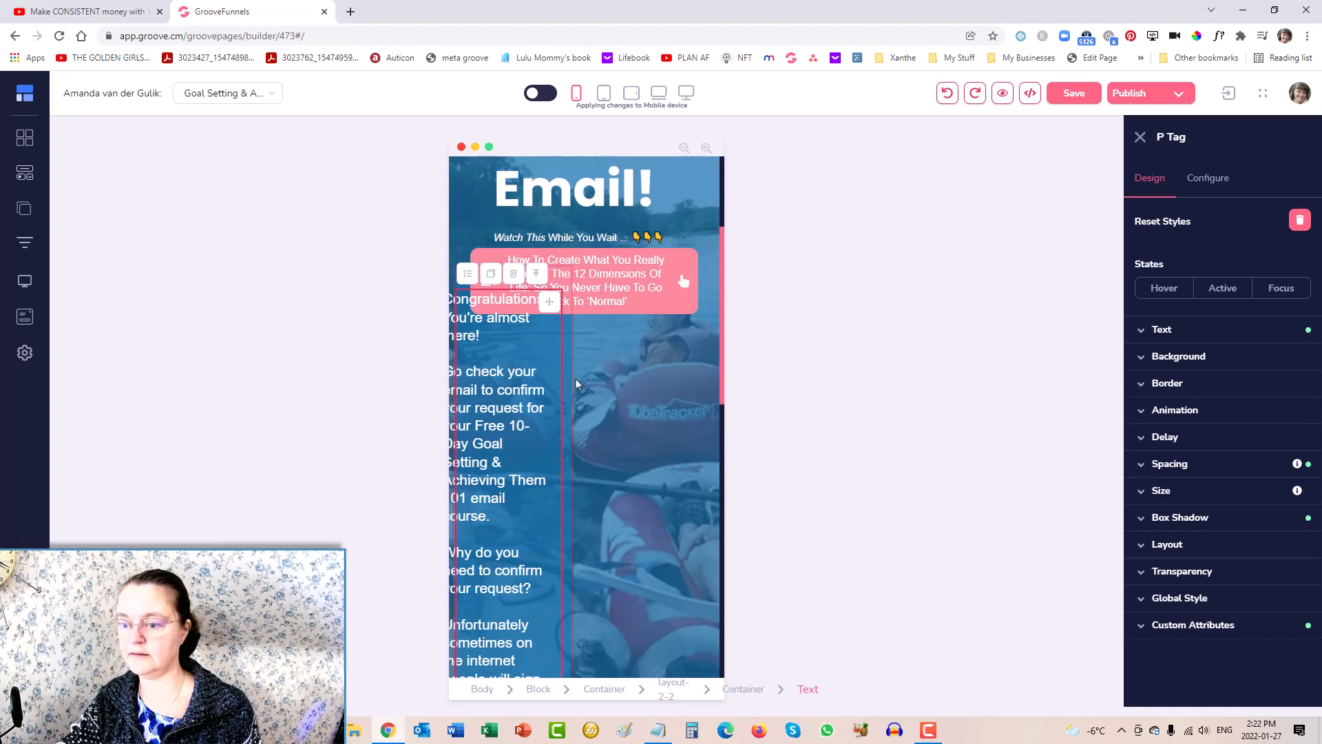
click(1146, 463)
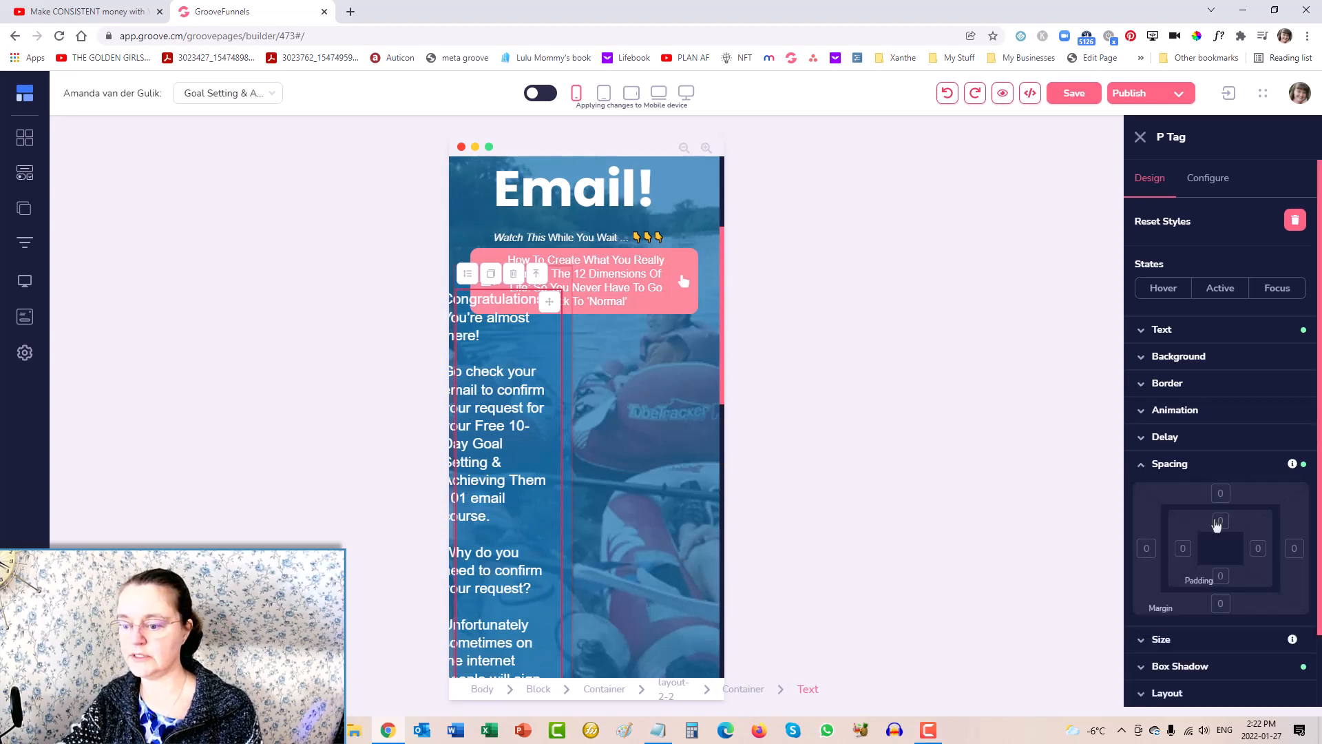
click(1293, 548)
click(1158, 683)
mouse_move(1142, 636)
mouse_down()
mouse_move(1172, 636)
mouse_move(1141, 637)
mouse_up()
double_click(484, 426)
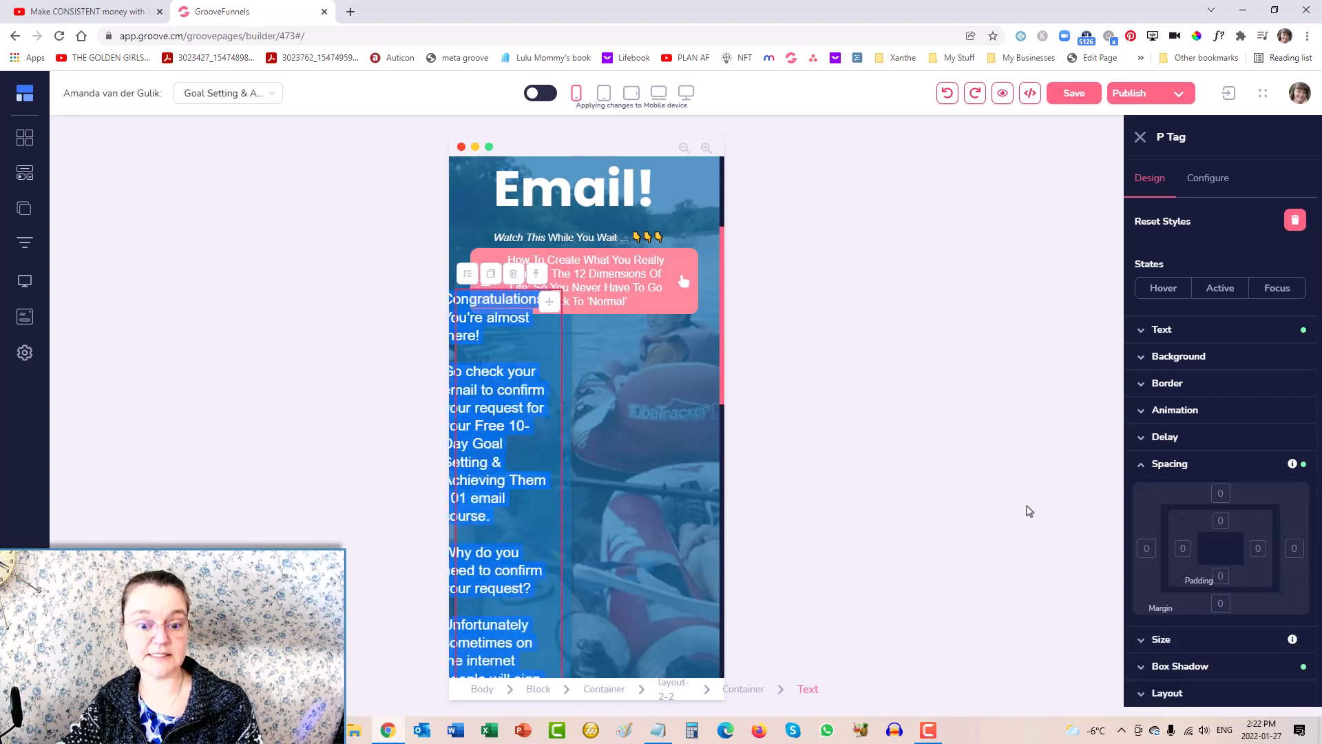
click(1293, 552)
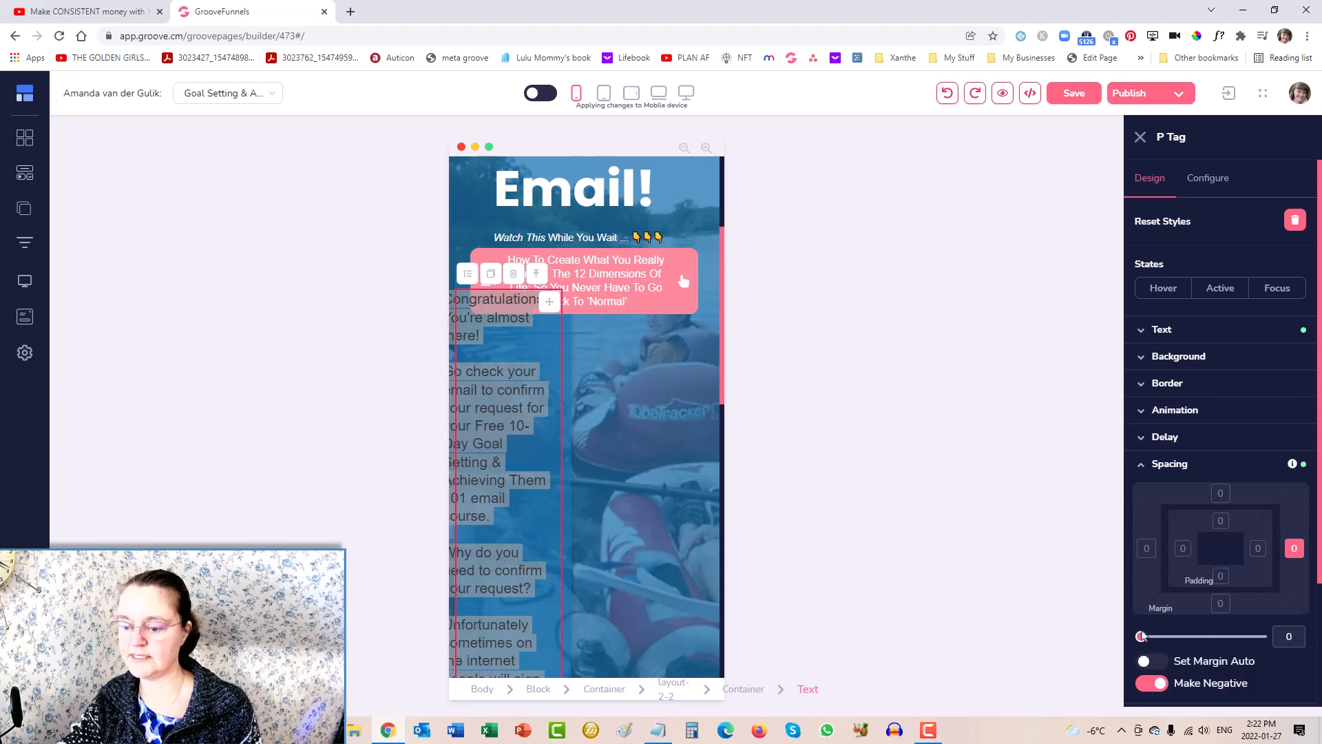
drag(1142, 636, 1166, 636)
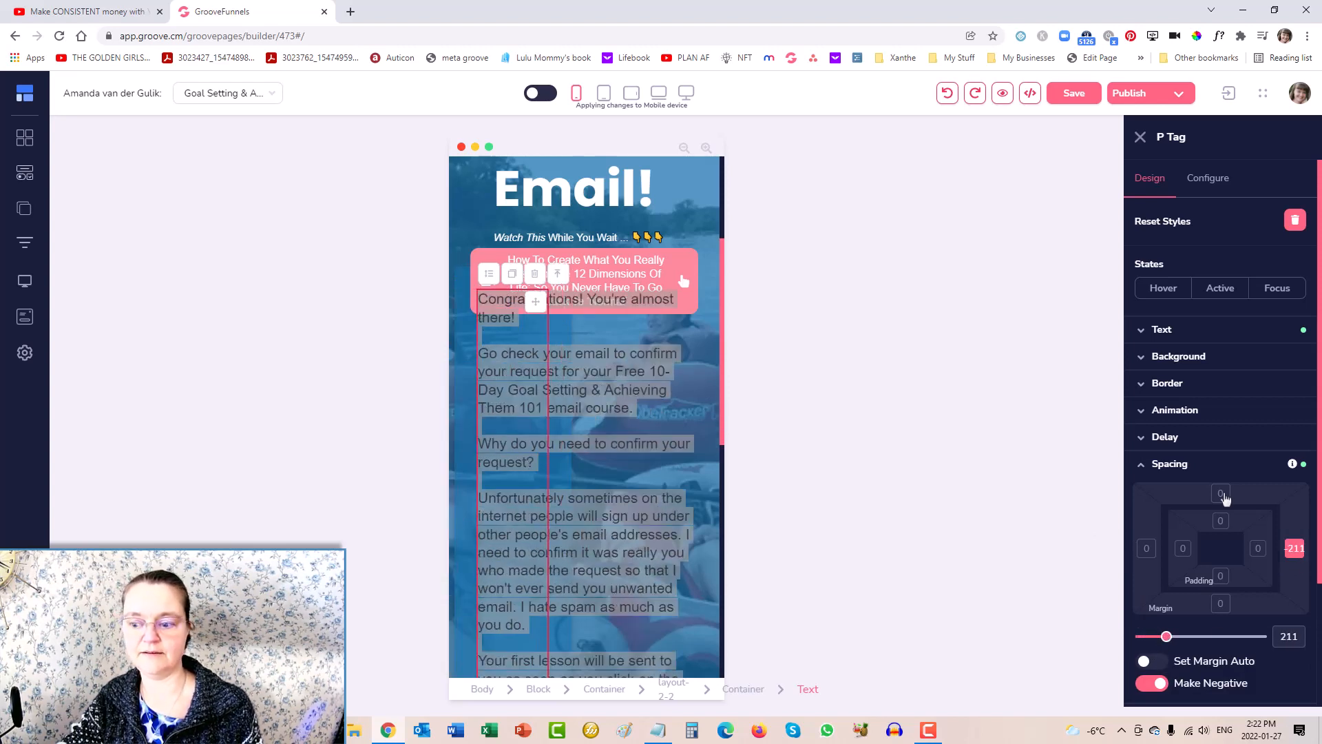
Try a top margin of -69 on the "Congratulations!" text, and reset it to 0
click(1220, 493)
click(1294, 552)
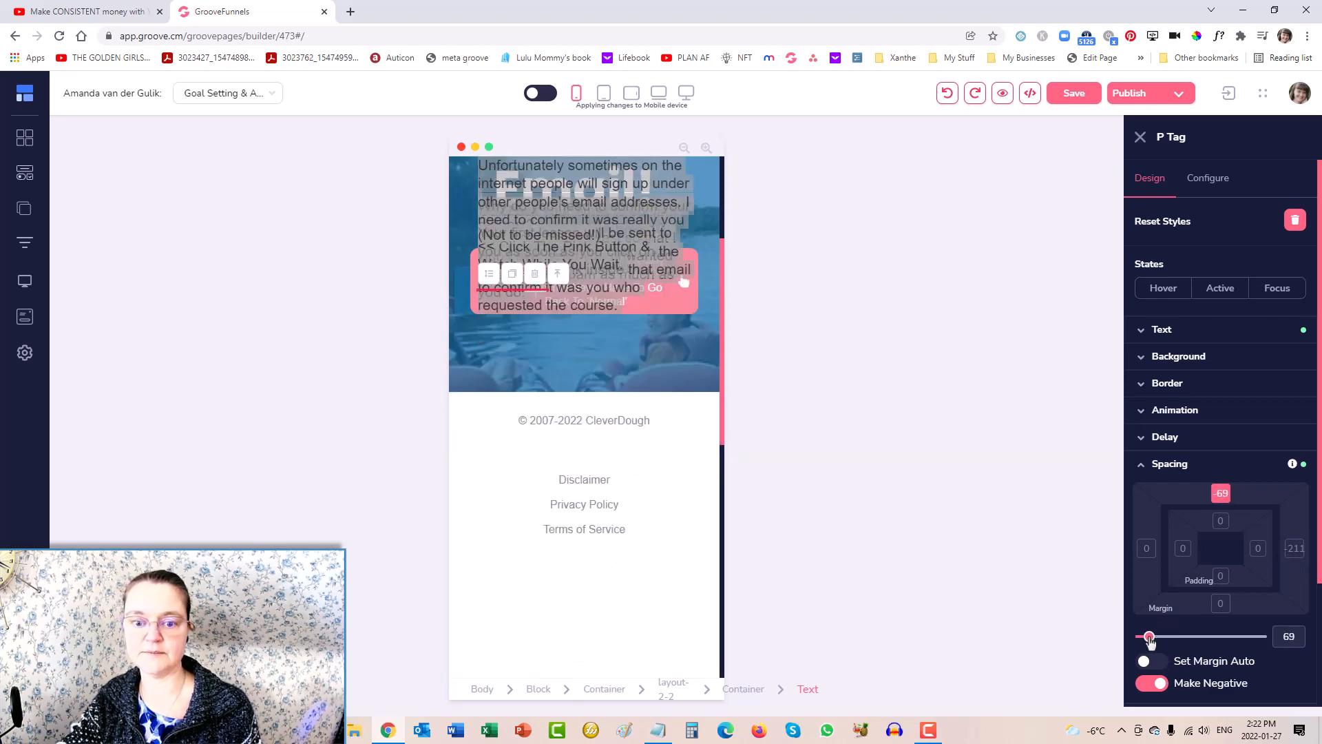
click(1151, 683)
drag(1140, 636, 1140, 637)
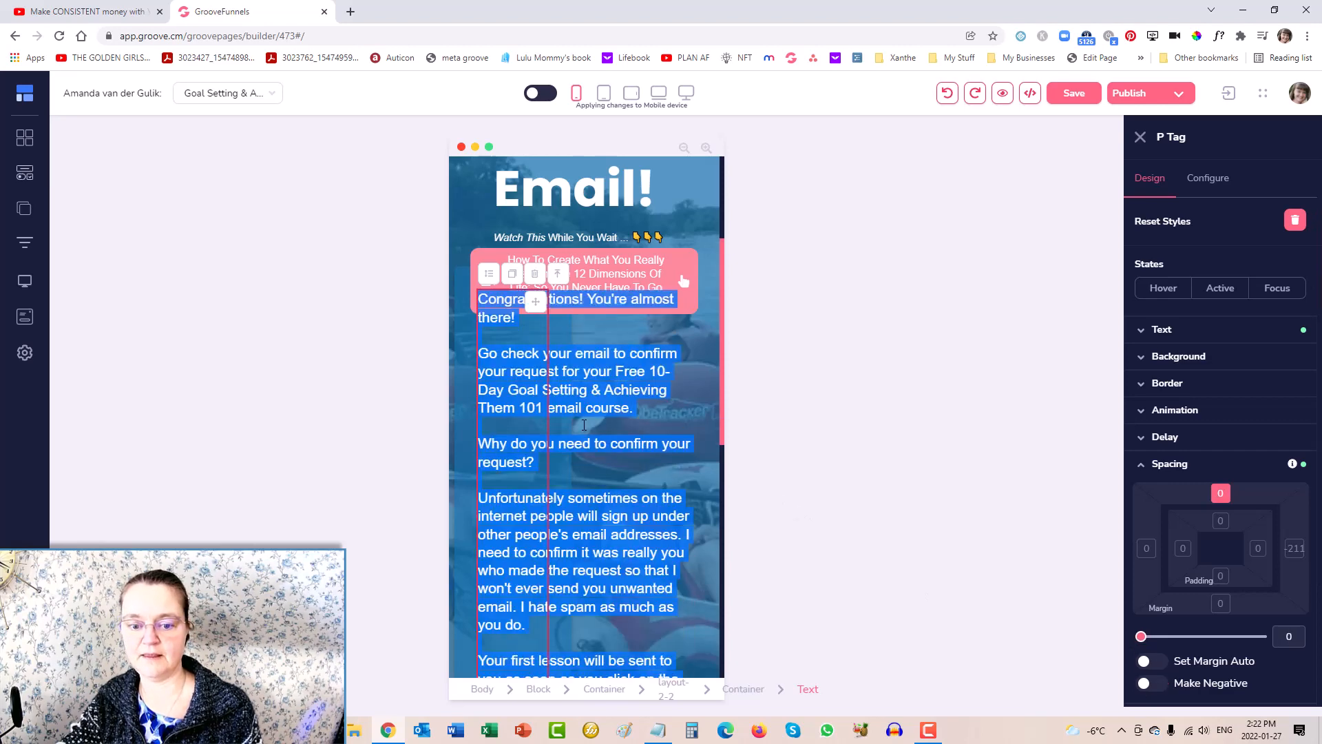
click(598, 427)
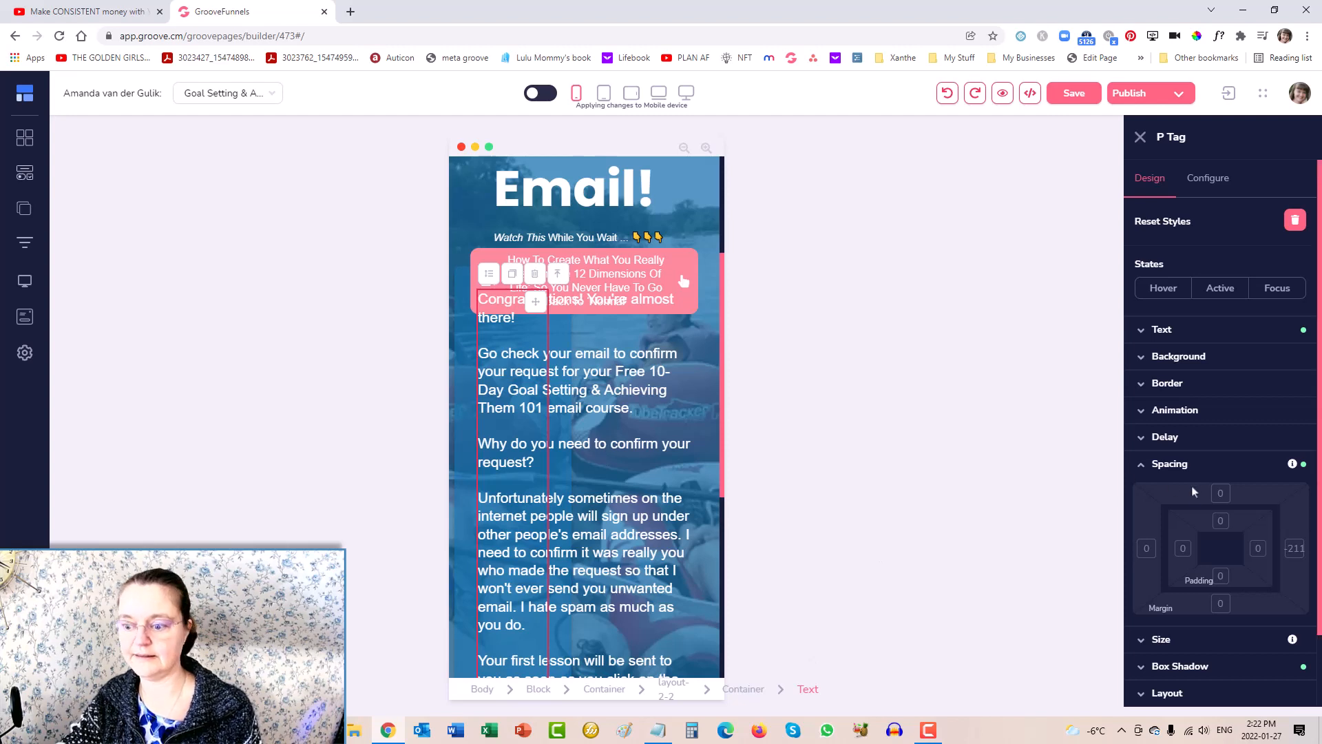
click(1220, 493)
drag(1140, 640, 1139, 640)
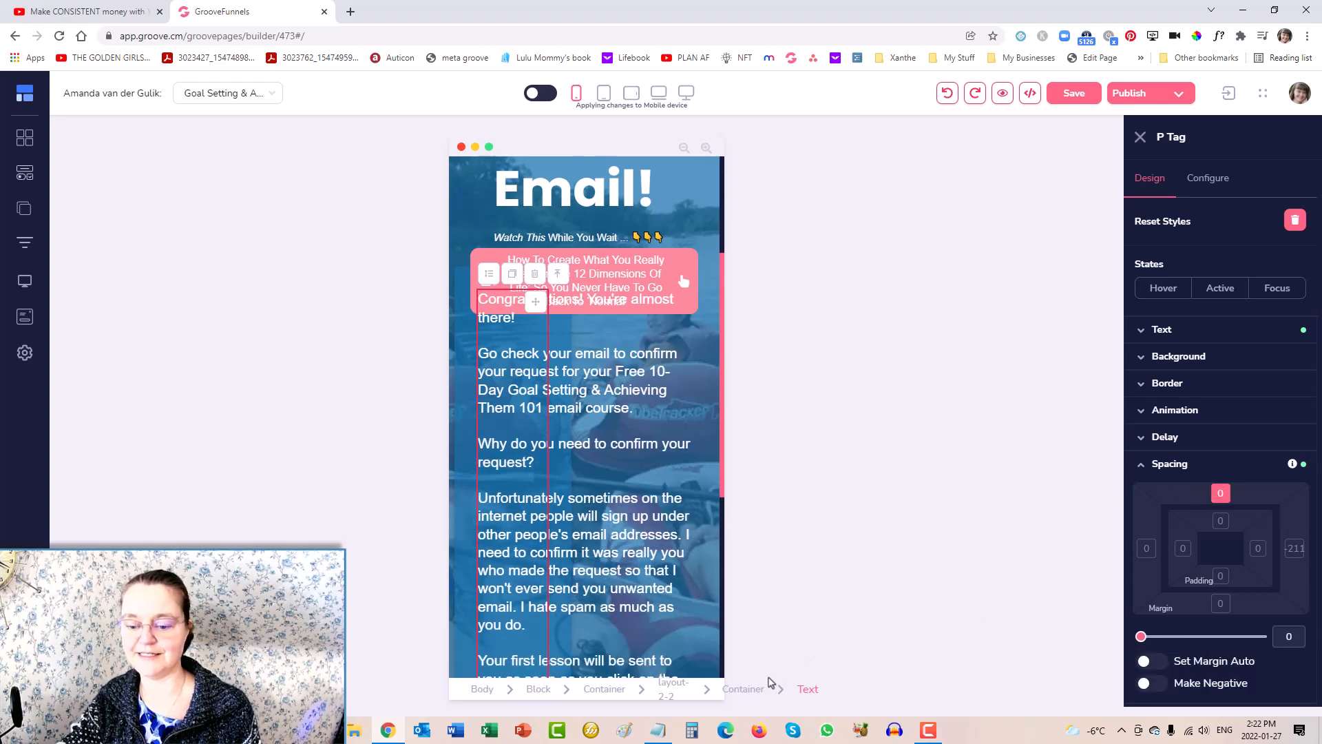
Set the top margin of the container holding the "Congratulations!" text to 46
click(745, 689)
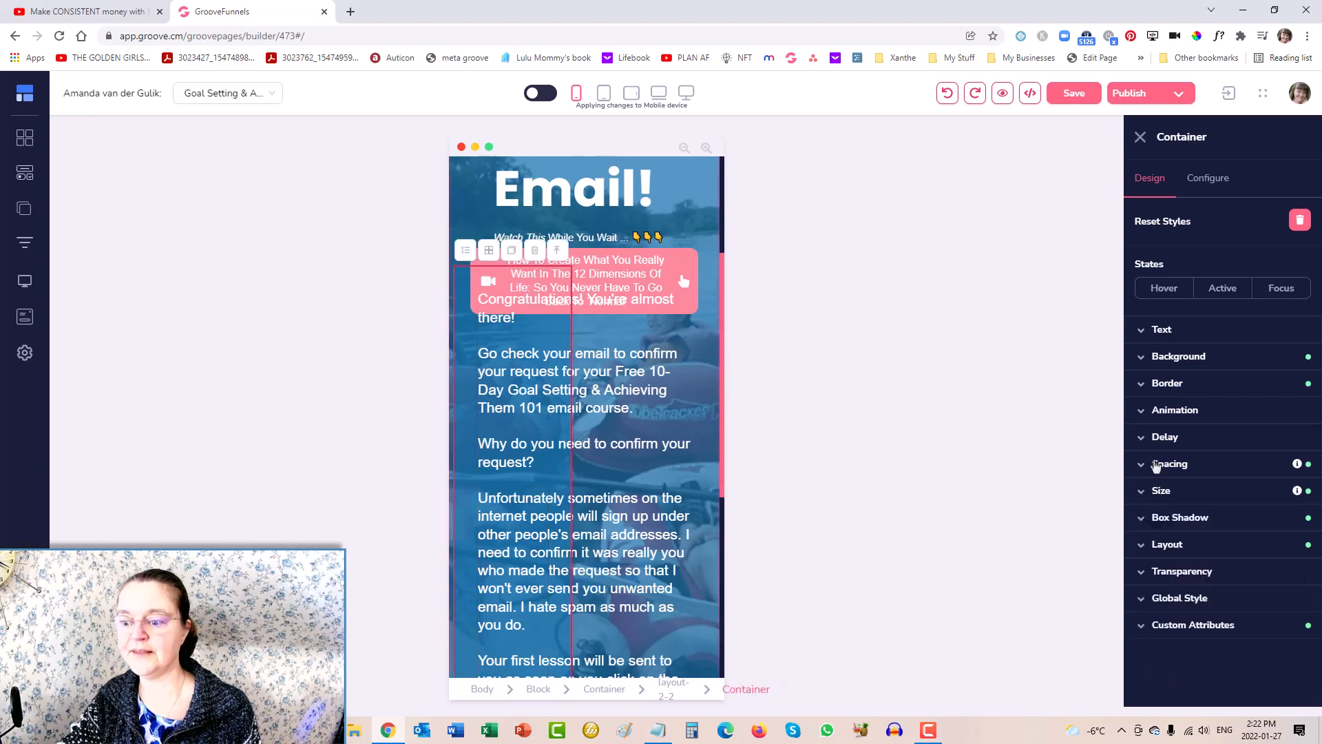
click(1169, 464)
click(1220, 493)
drag(1149, 635, 1141, 639)
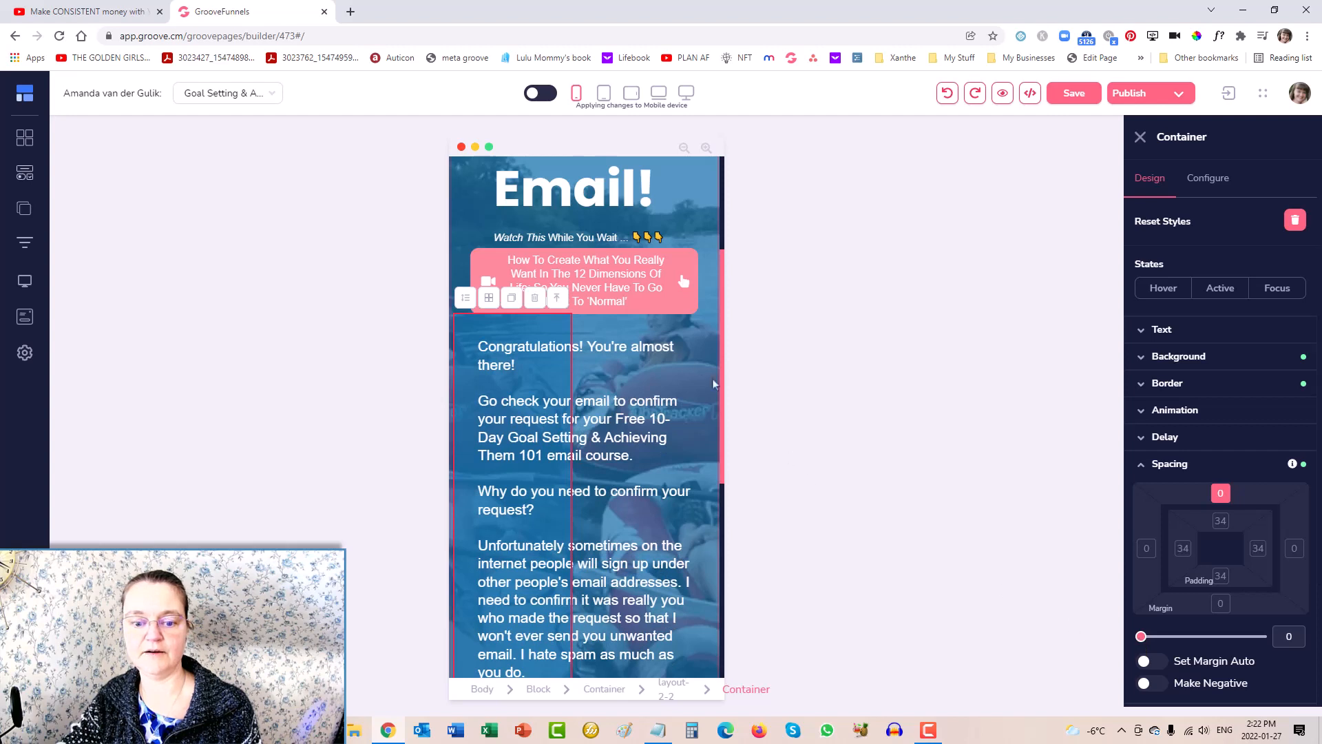
click(670, 355)
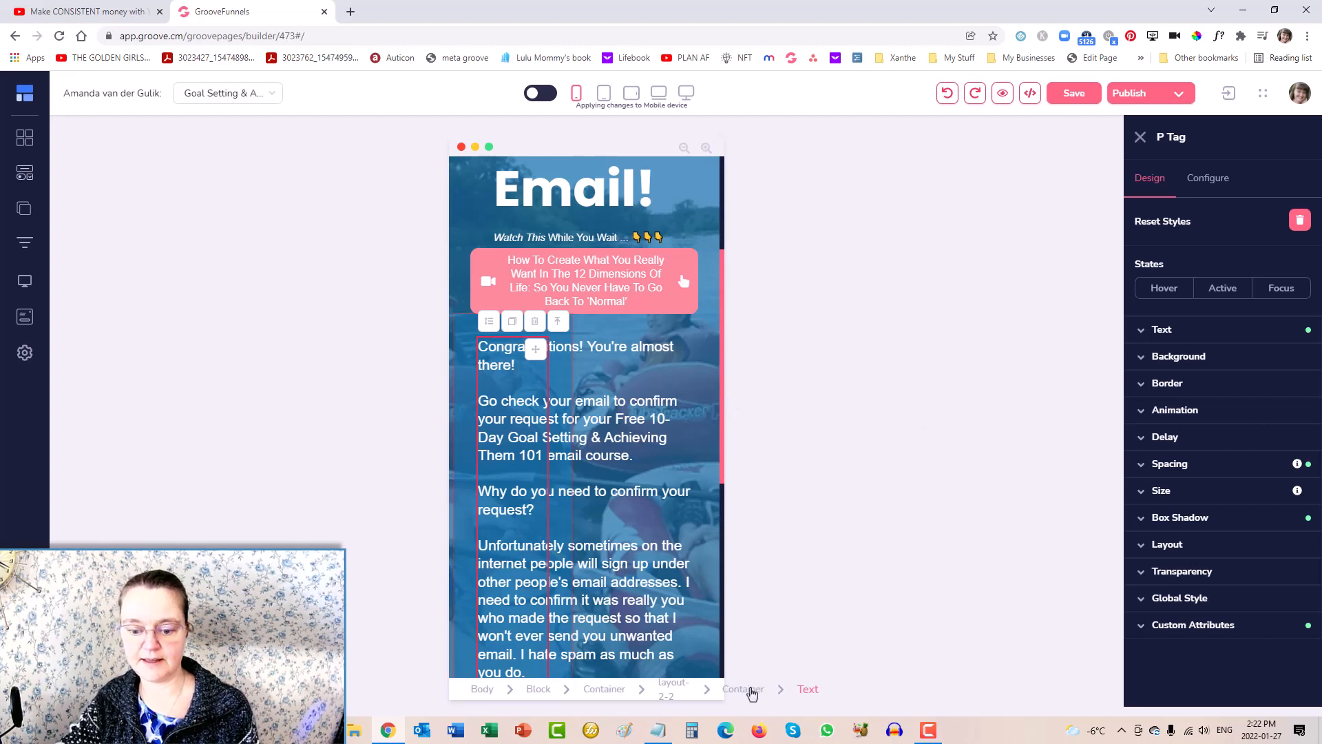
click(753, 690)
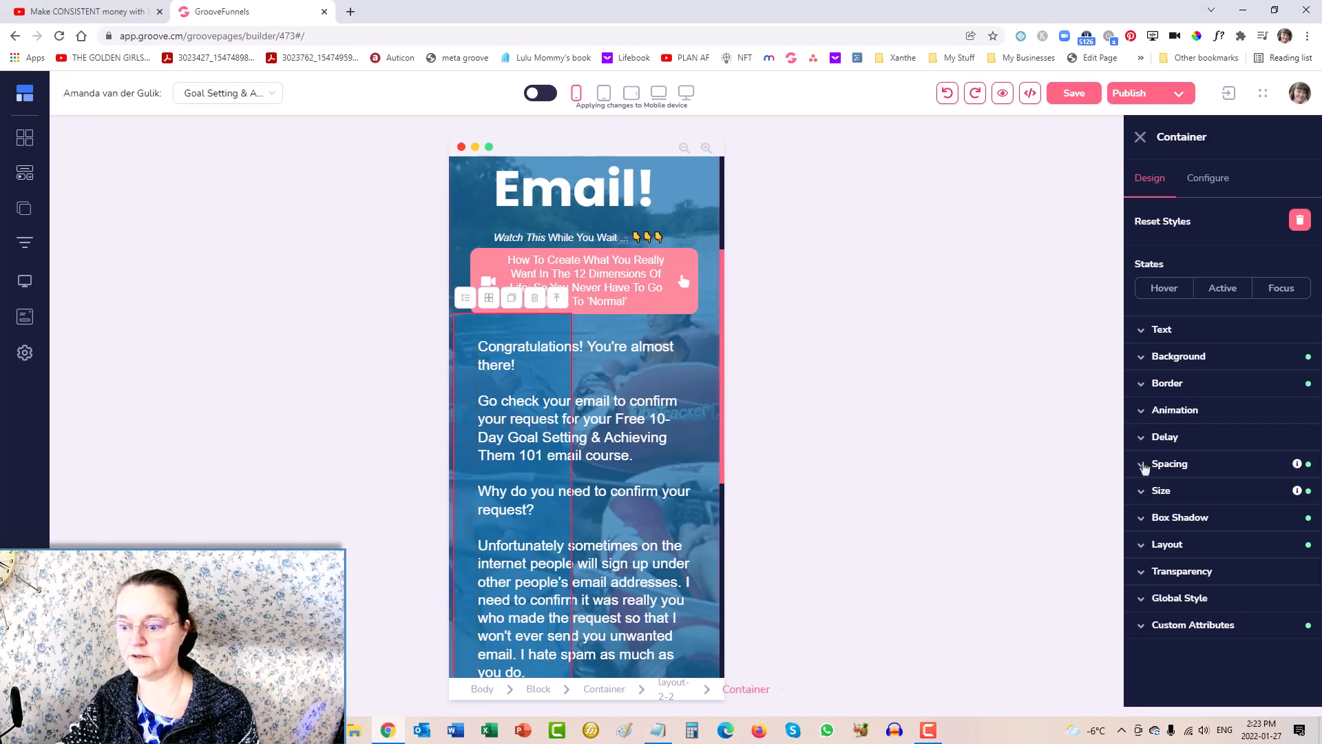
click(1148, 466)
click(1219, 493)
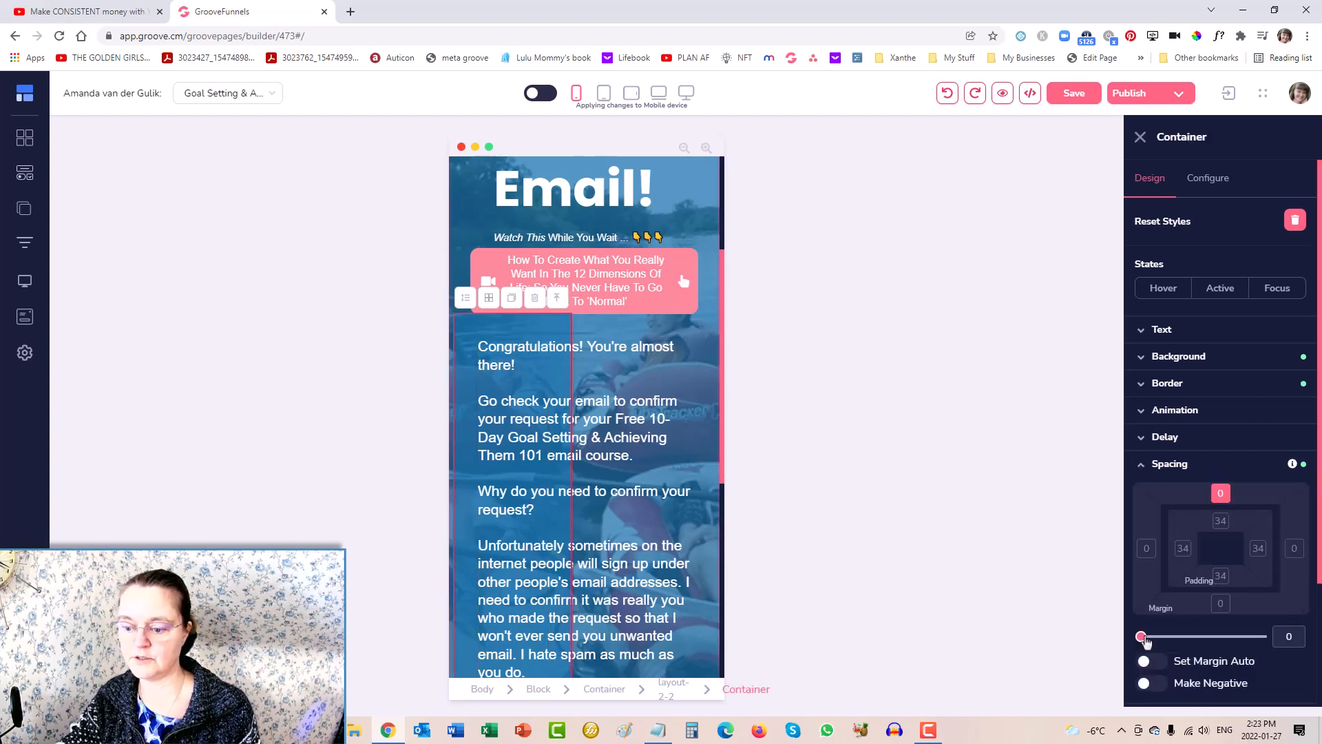
drag(1139, 636, 1146, 638)
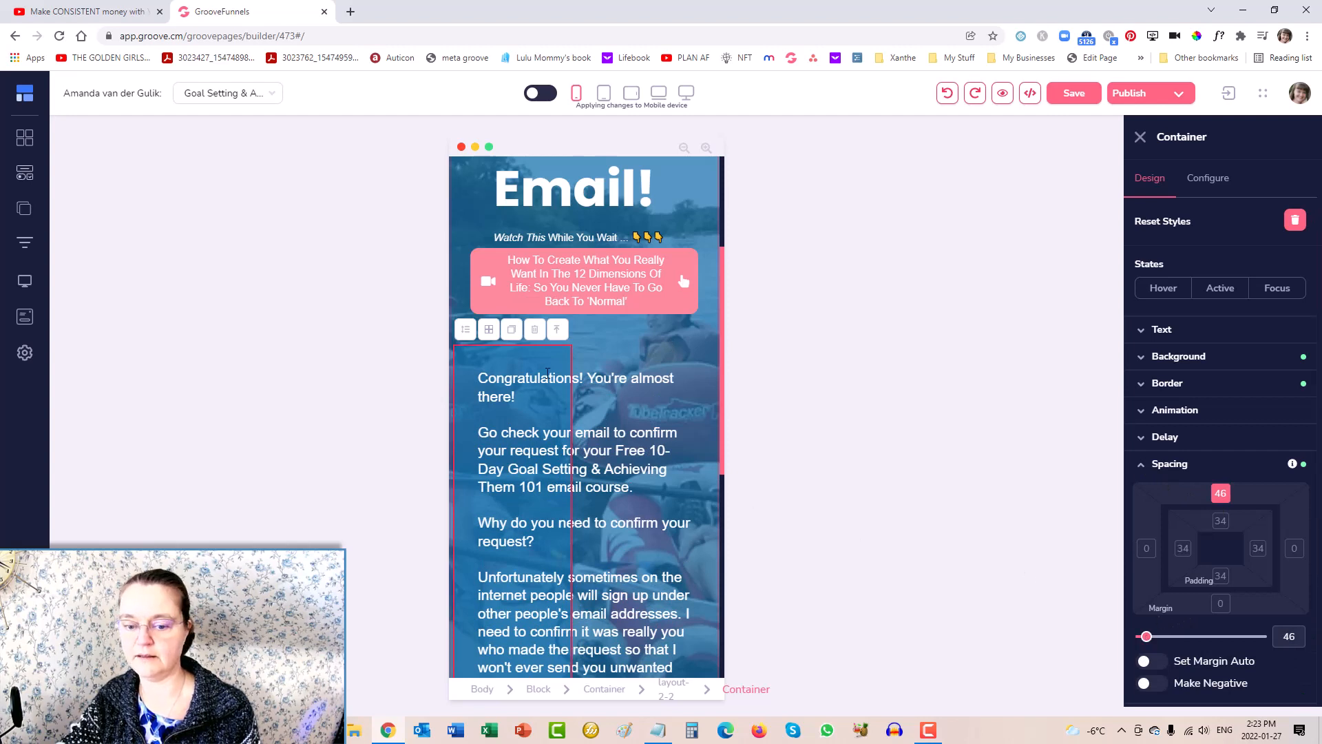
Give the "Congratulations!" text a negative top margin of -17
click(531, 374)
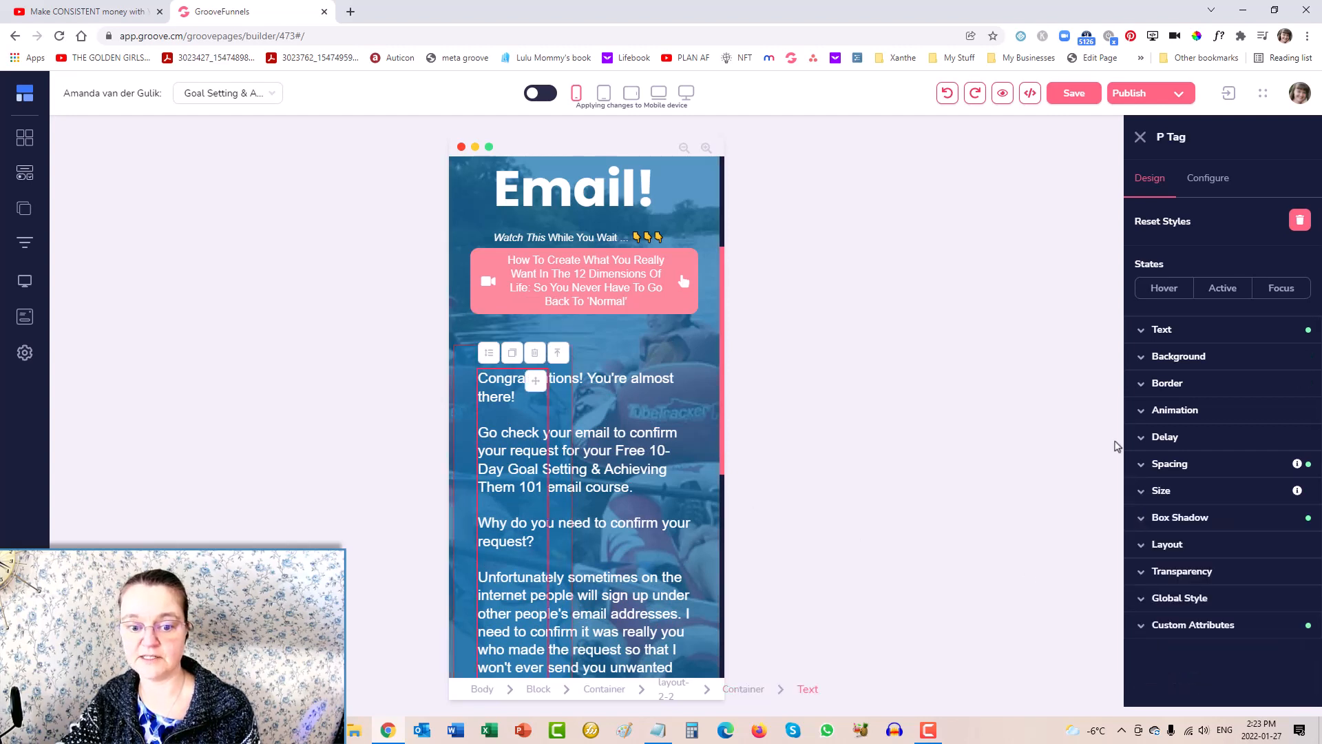
click(1146, 467)
click(1225, 497)
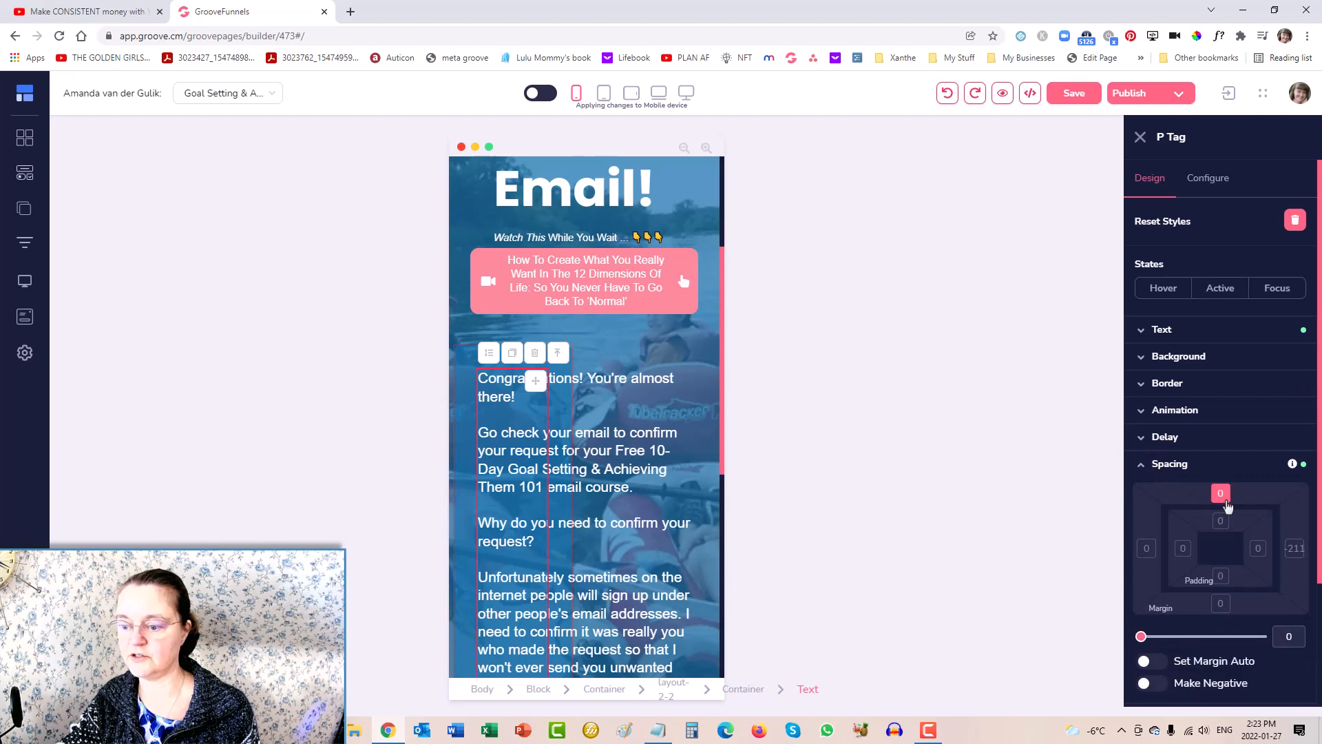
drag(1141, 636, 1145, 638)
click(1149, 683)
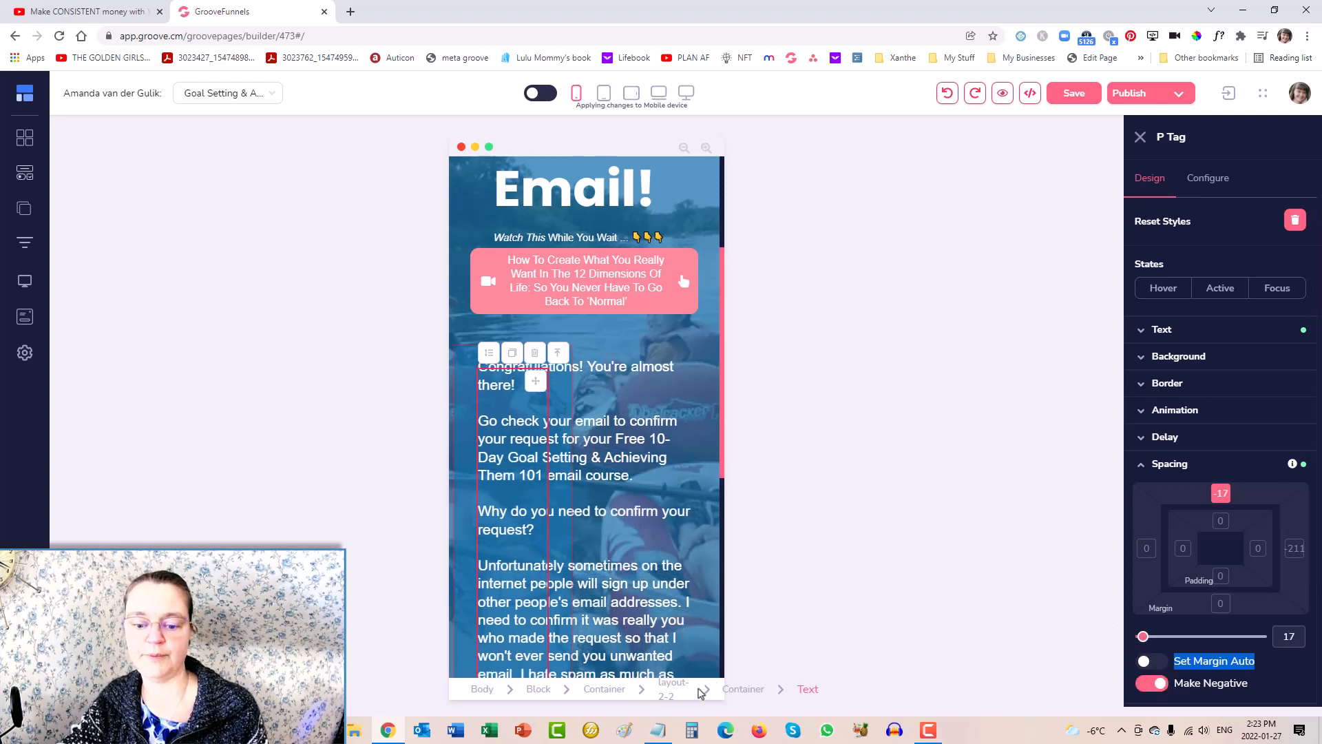
Set the right padding of the container around the "Congratulations!" text to 325 and its left margin to 11
click(466, 413)
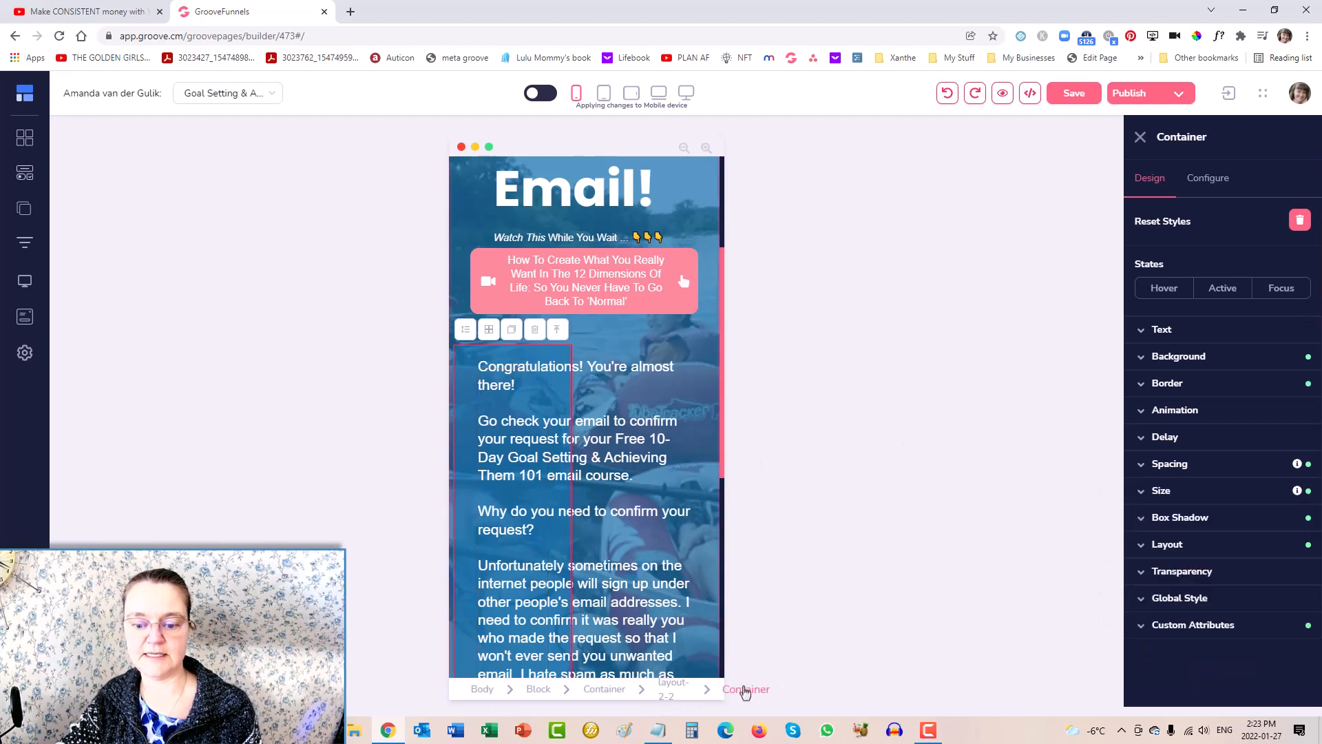
click(1144, 466)
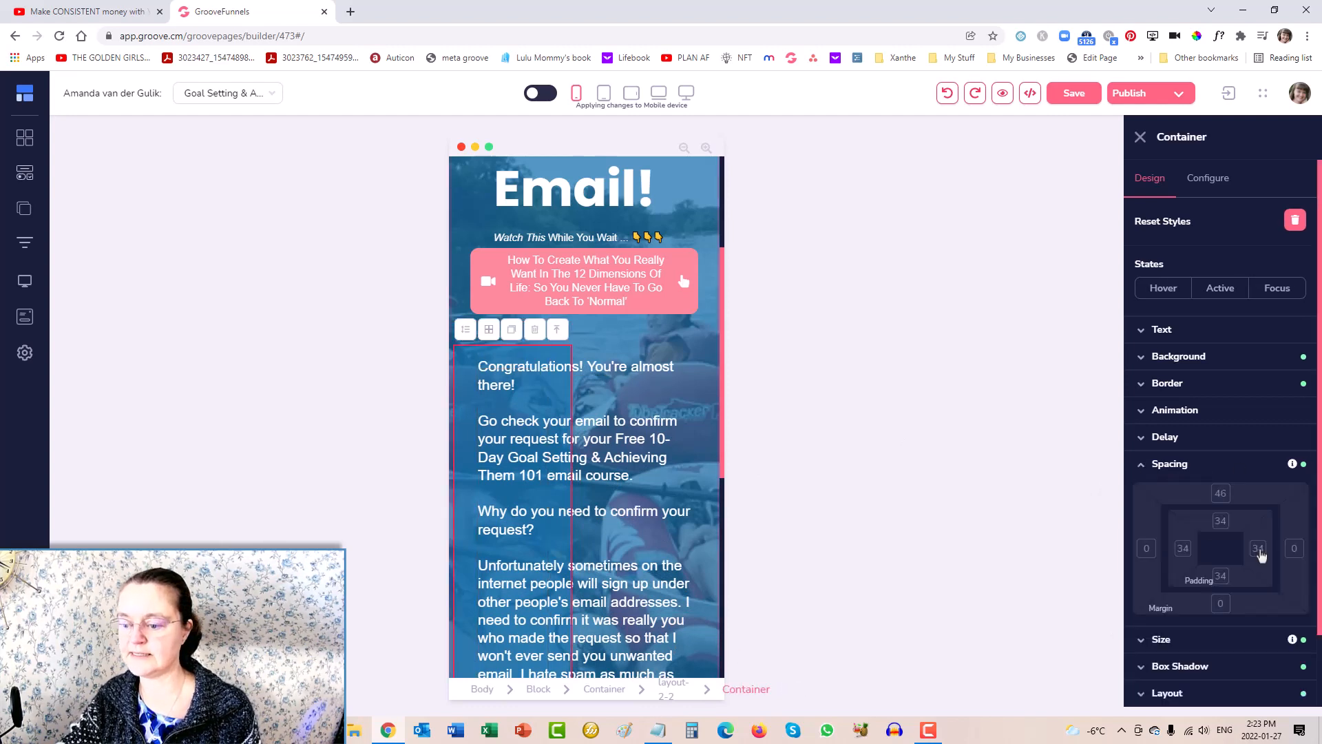
click(1258, 548)
drag(1146, 637, 1182, 642)
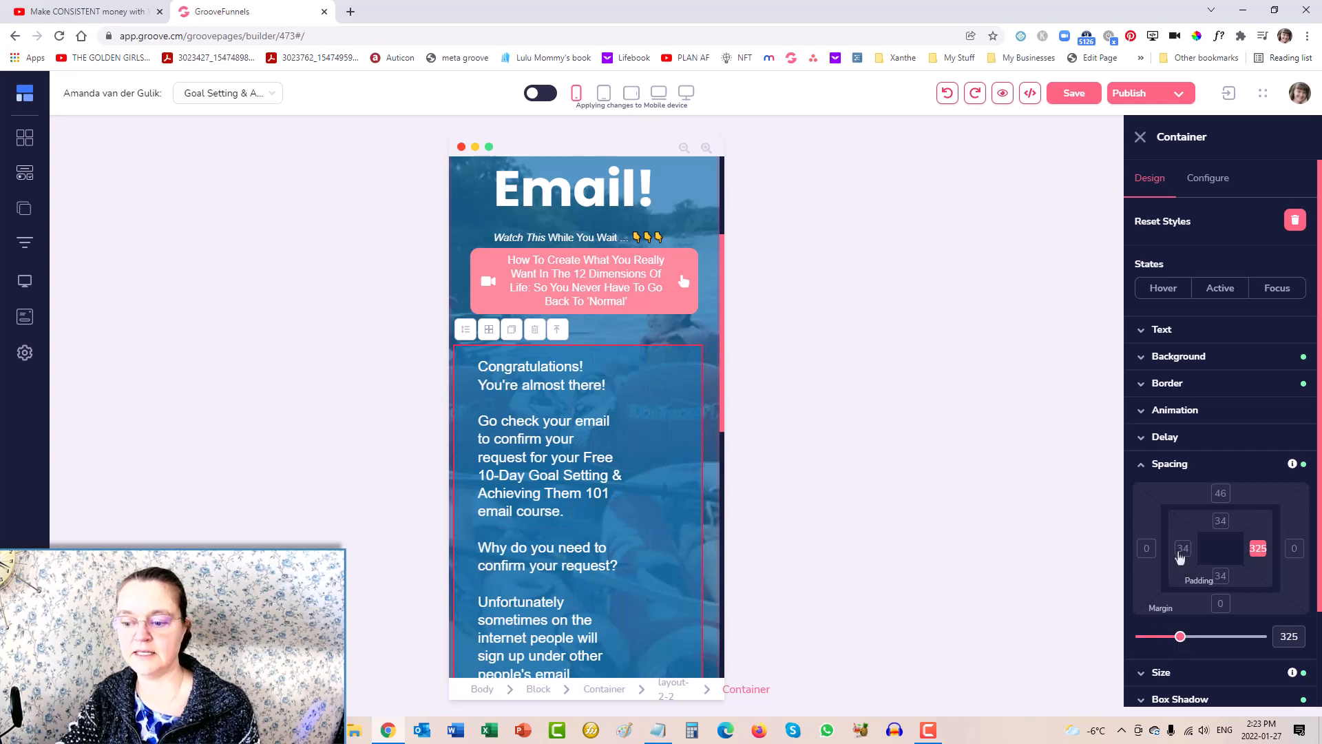
click(1181, 551)
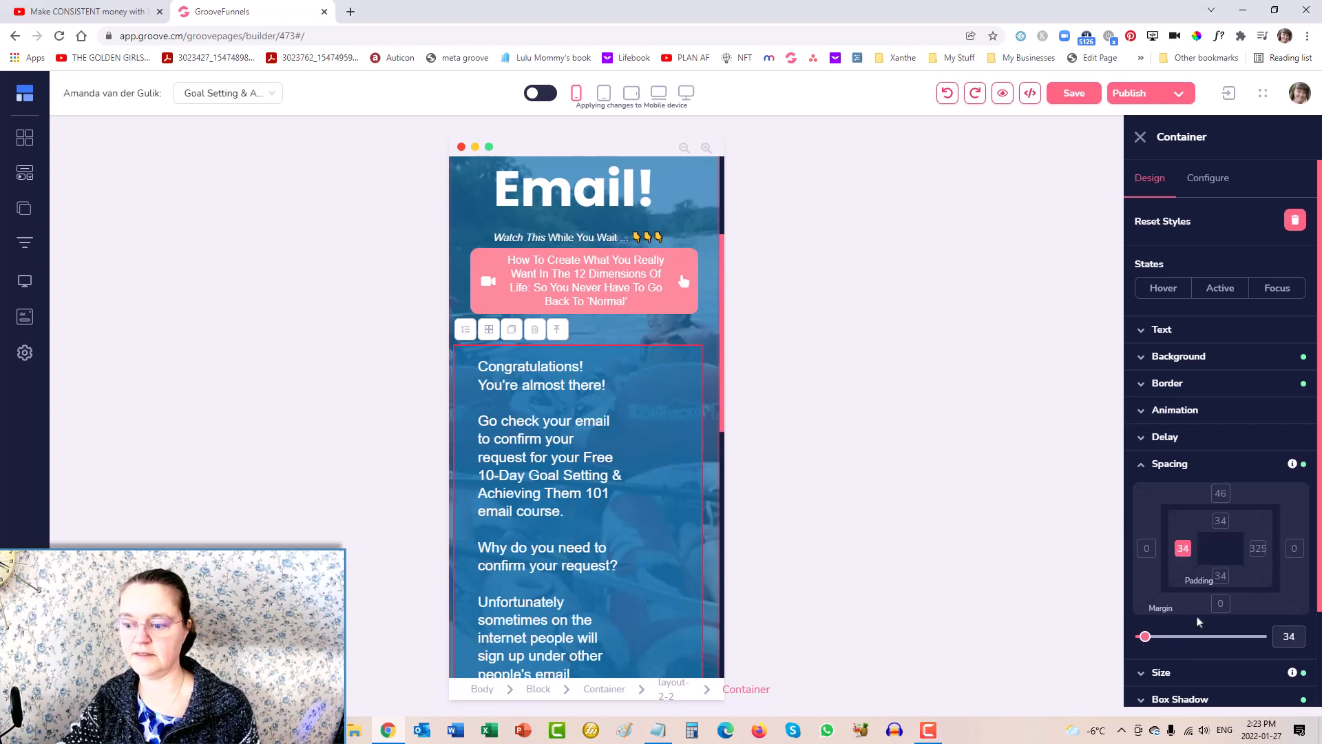
drag(1146, 640, 1144, 641)
click(1147, 548)
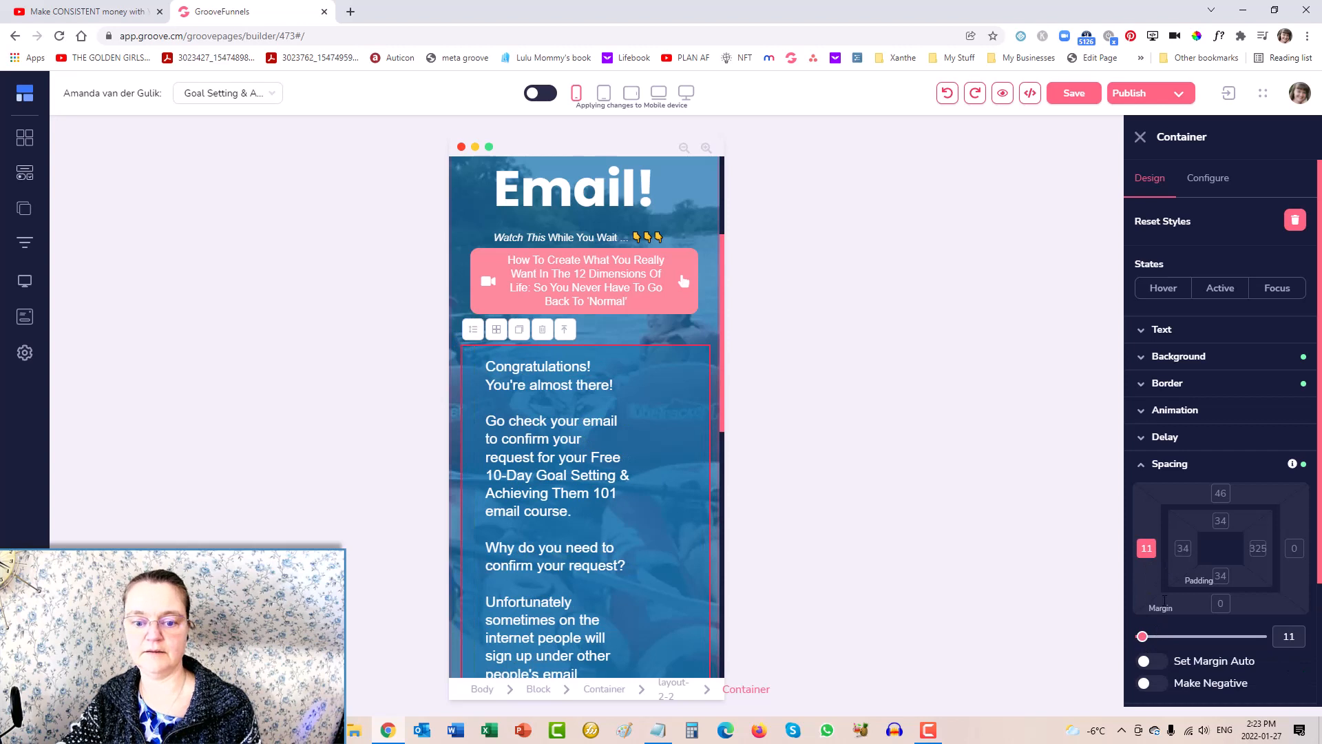
Give the "Congratulations!" text a negative right margin of -291 for mobile
click(574, 483)
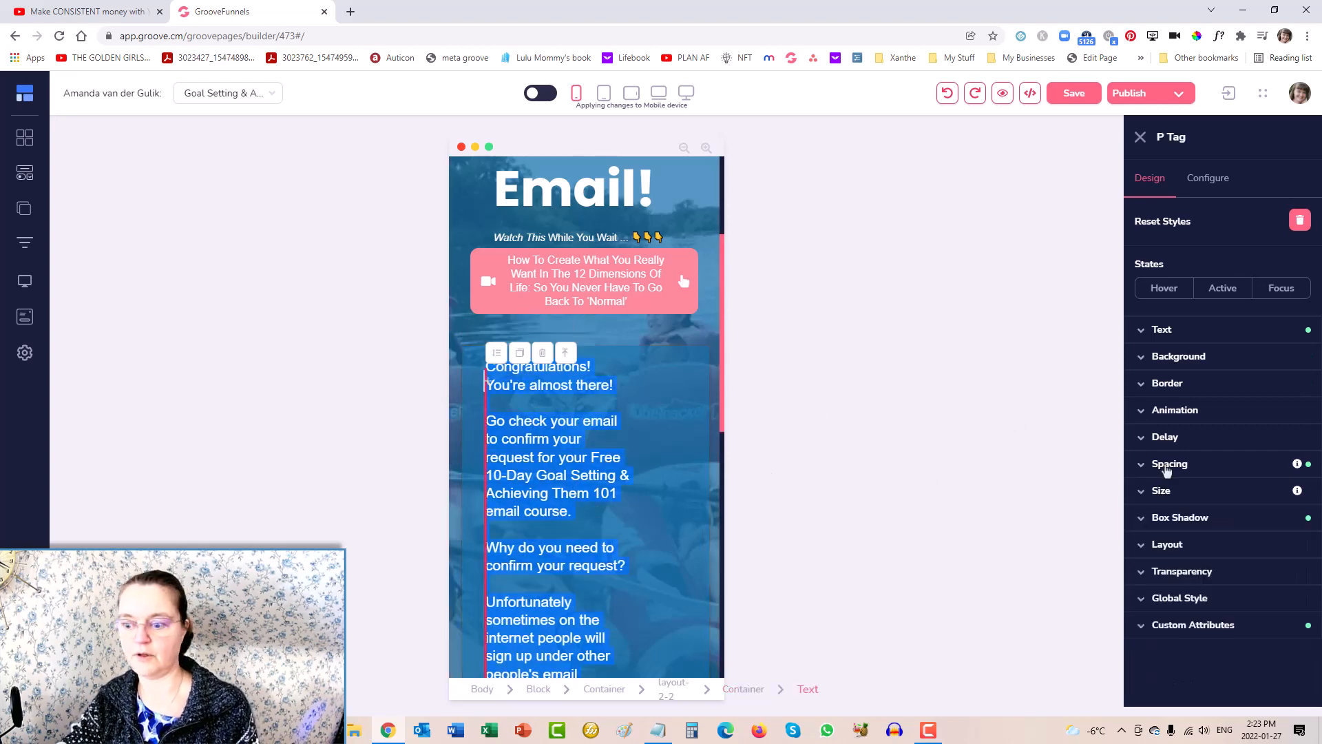
click(1141, 464)
click(1295, 548)
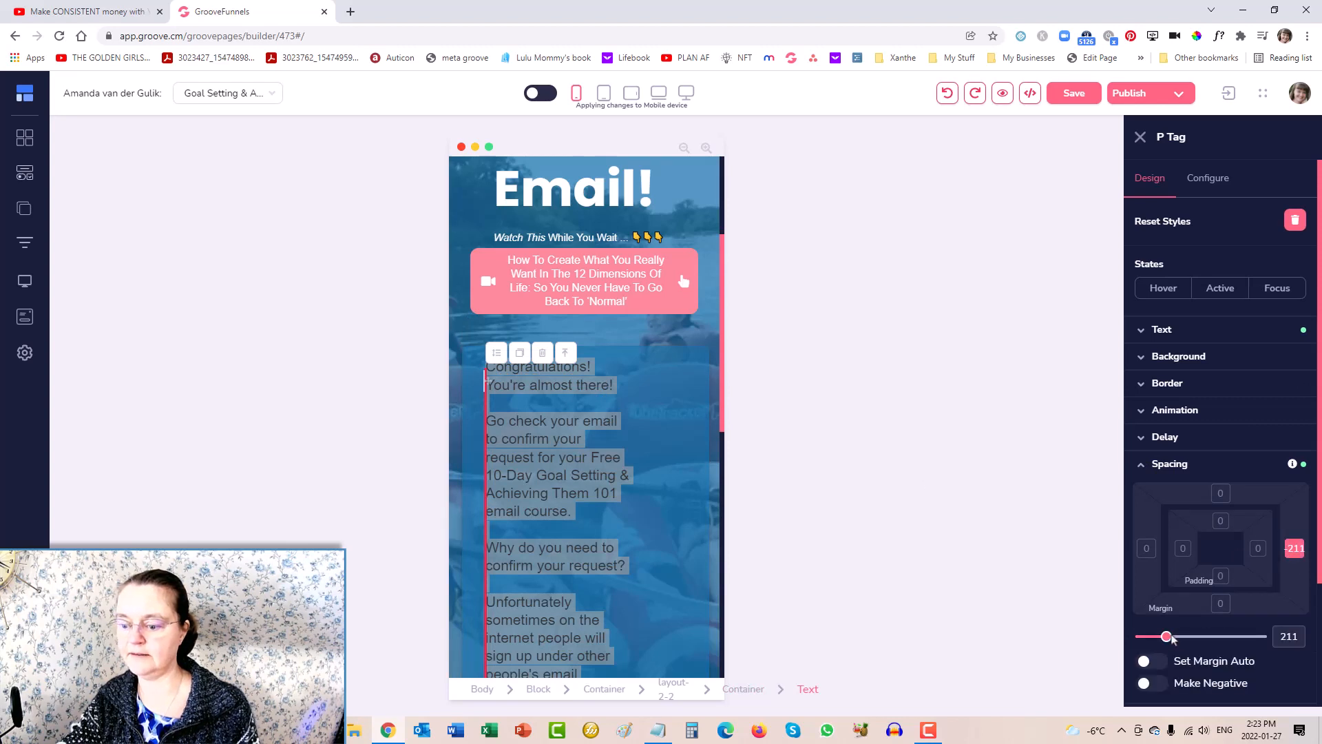
mouse_move(1169, 637)
mouse_down()
mouse_move(1122, 639)
mouse_move(1176, 641)
mouse_up()
click(1152, 682)
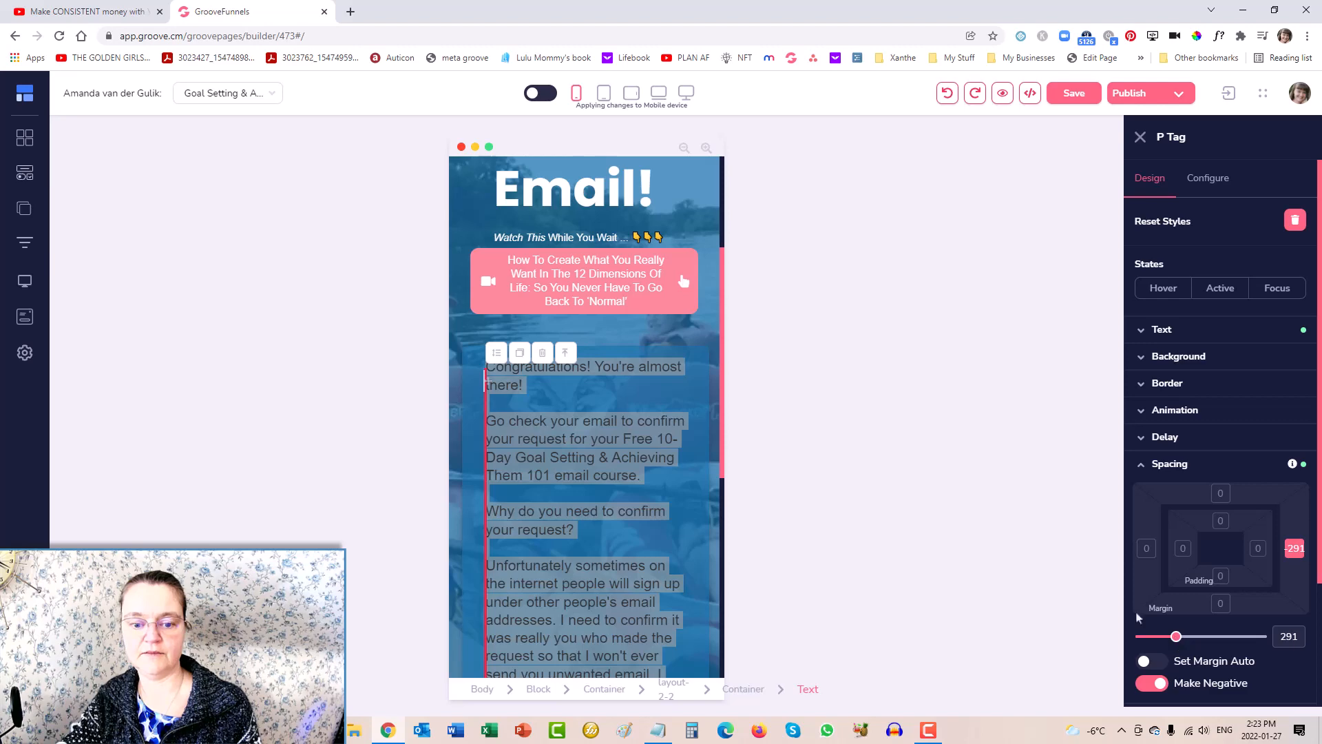
Check the mobile layout from header to footer, then save the page and publish the current page
click(708, 332)
scroll(709, 332, down, 6)
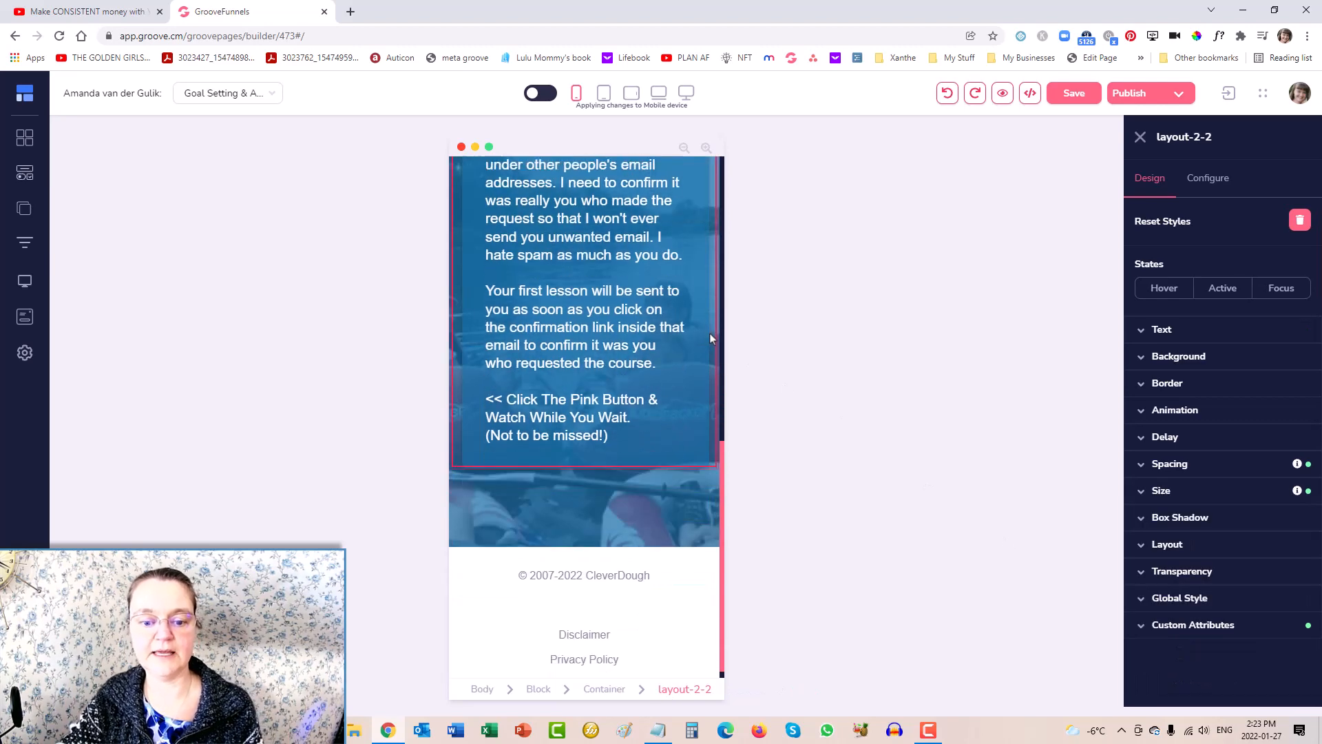
scroll(675, 548, up, 8)
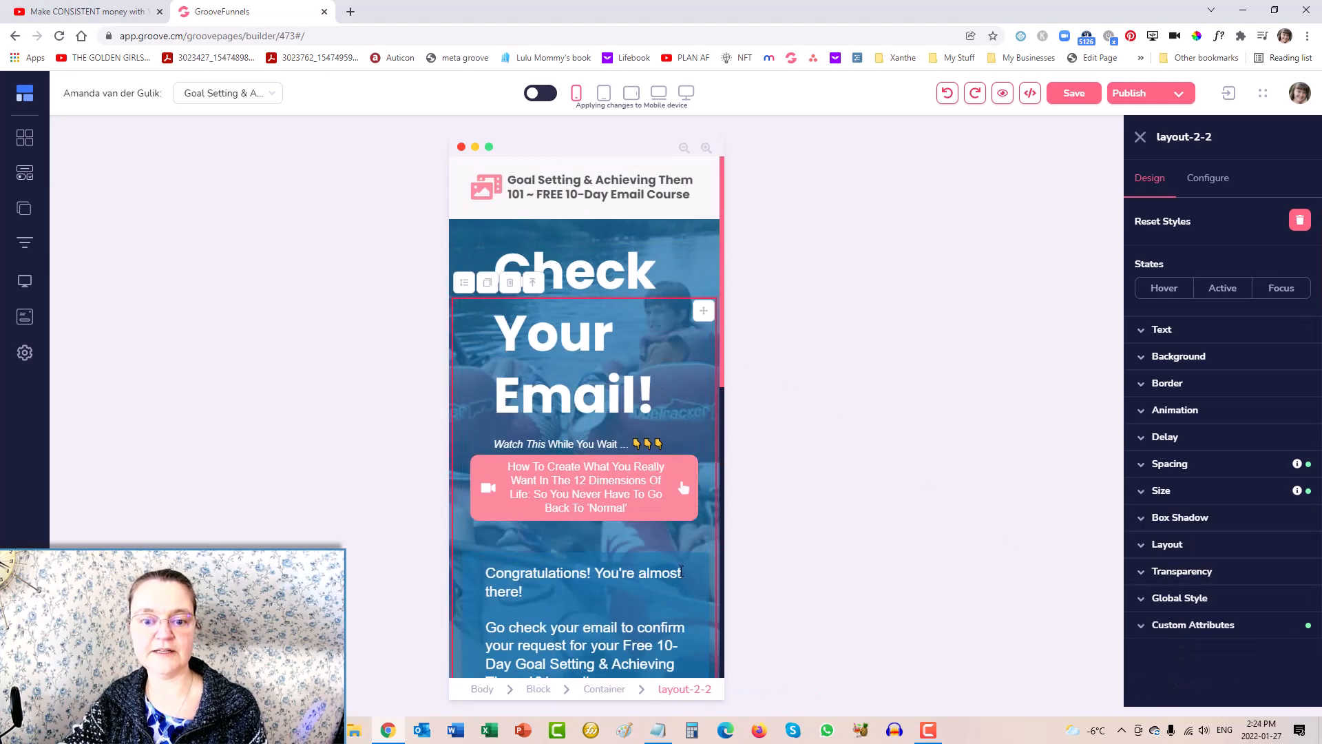
scroll(652, 411, up, 1)
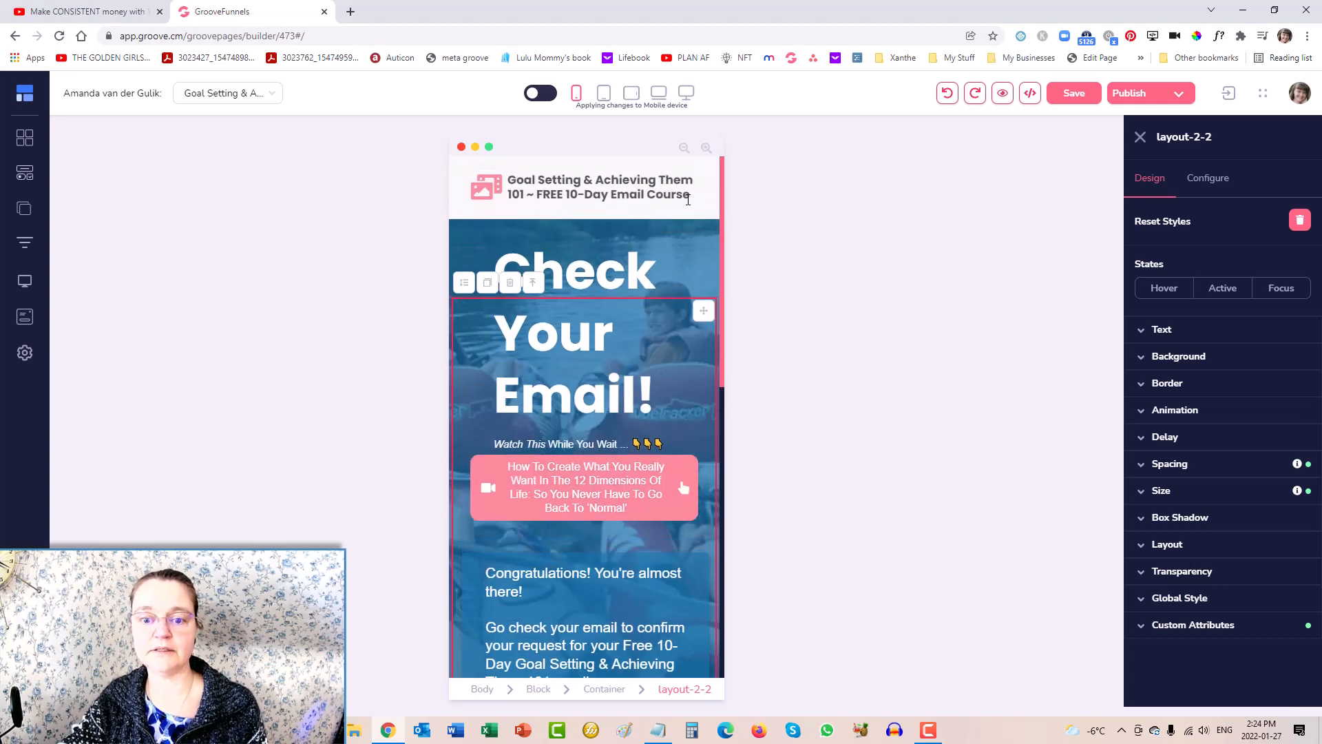
click(687, 199)
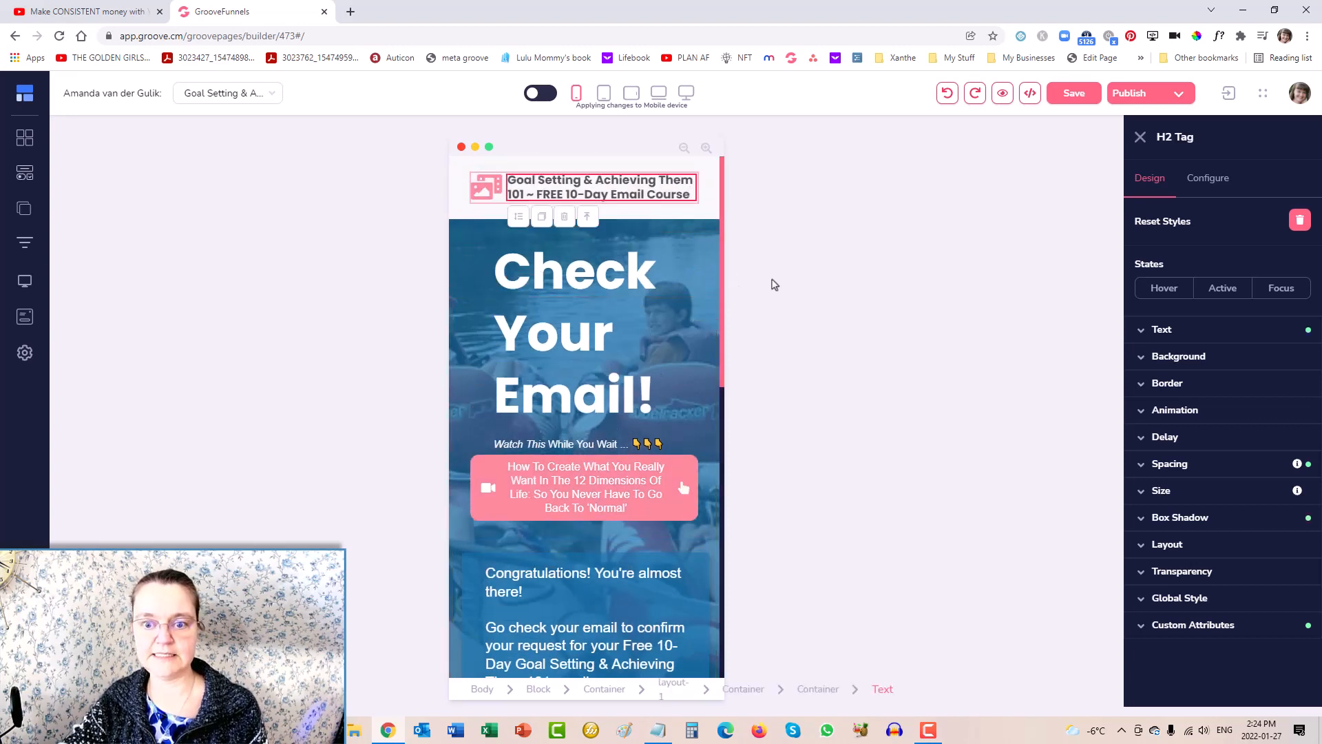
click(1072, 92)
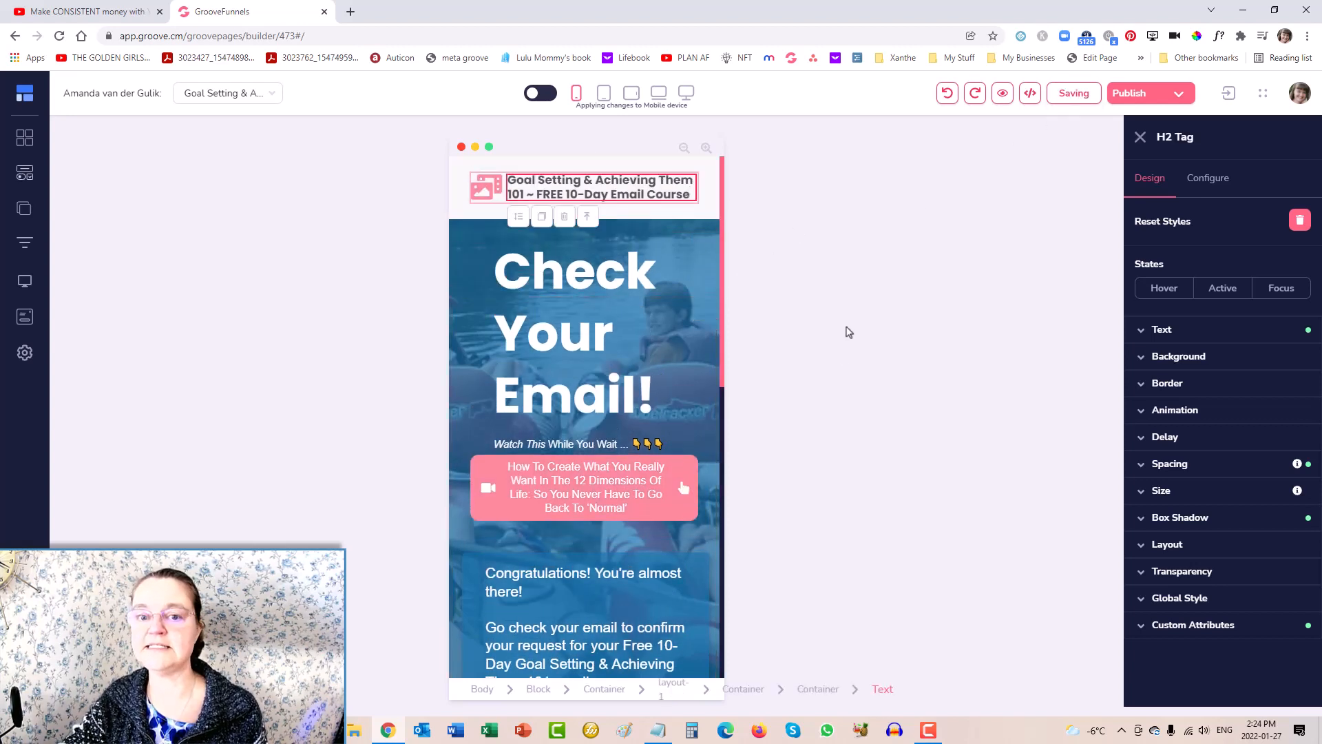
click(1159, 97)
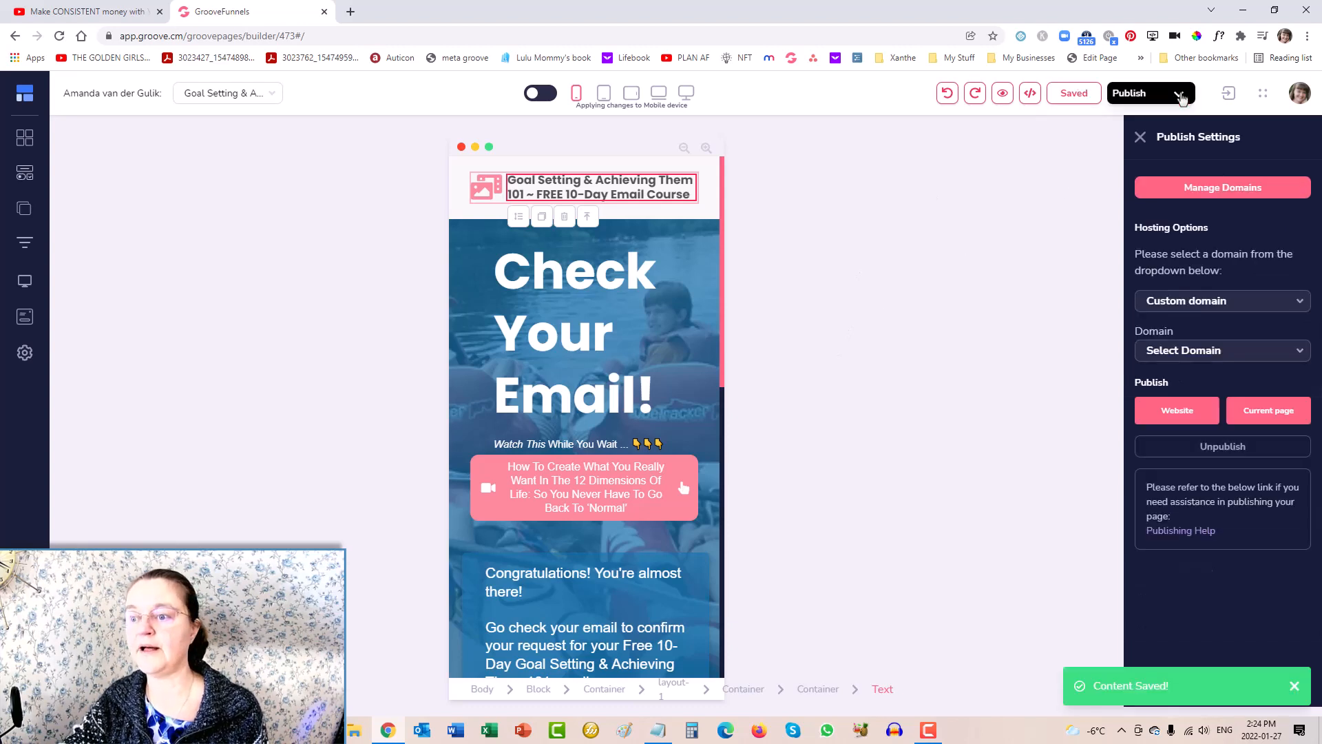
click(1239, 475)
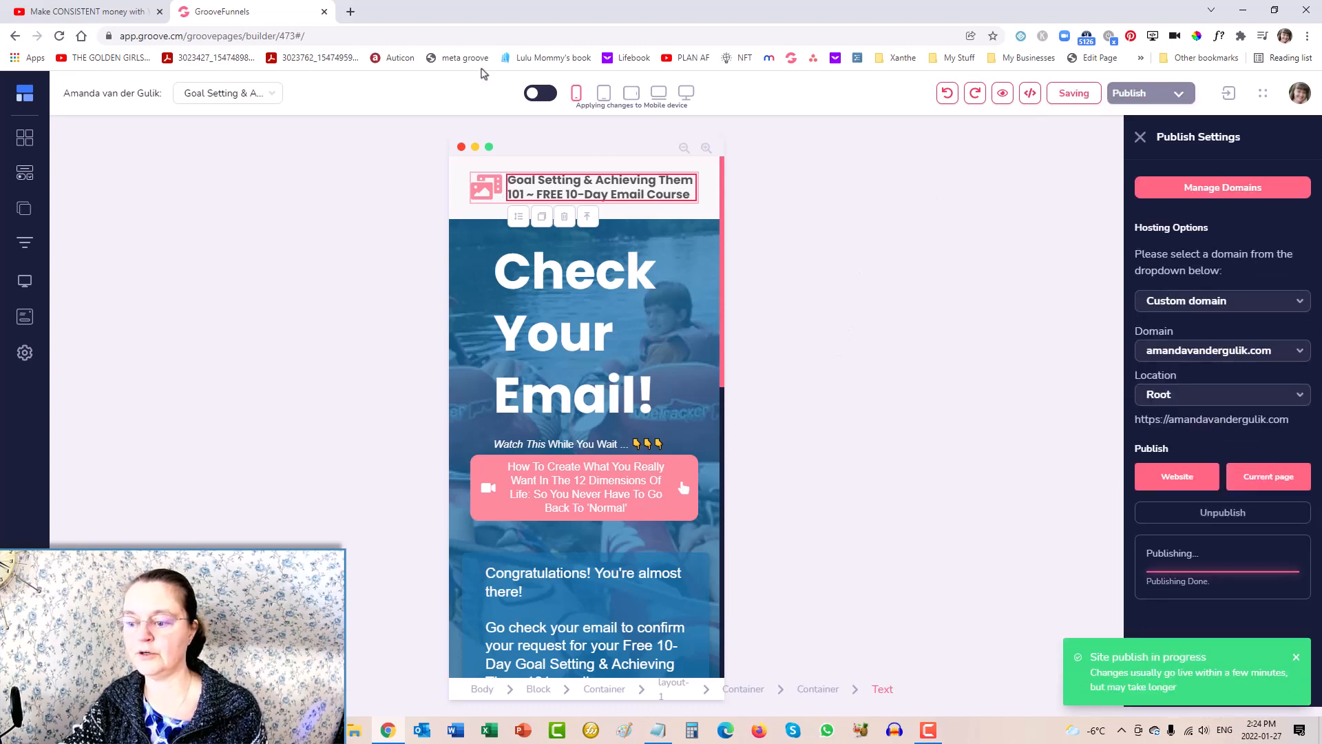
Apply changes to all devices, show the large desktop layout, and publish the current page again
click(542, 93)
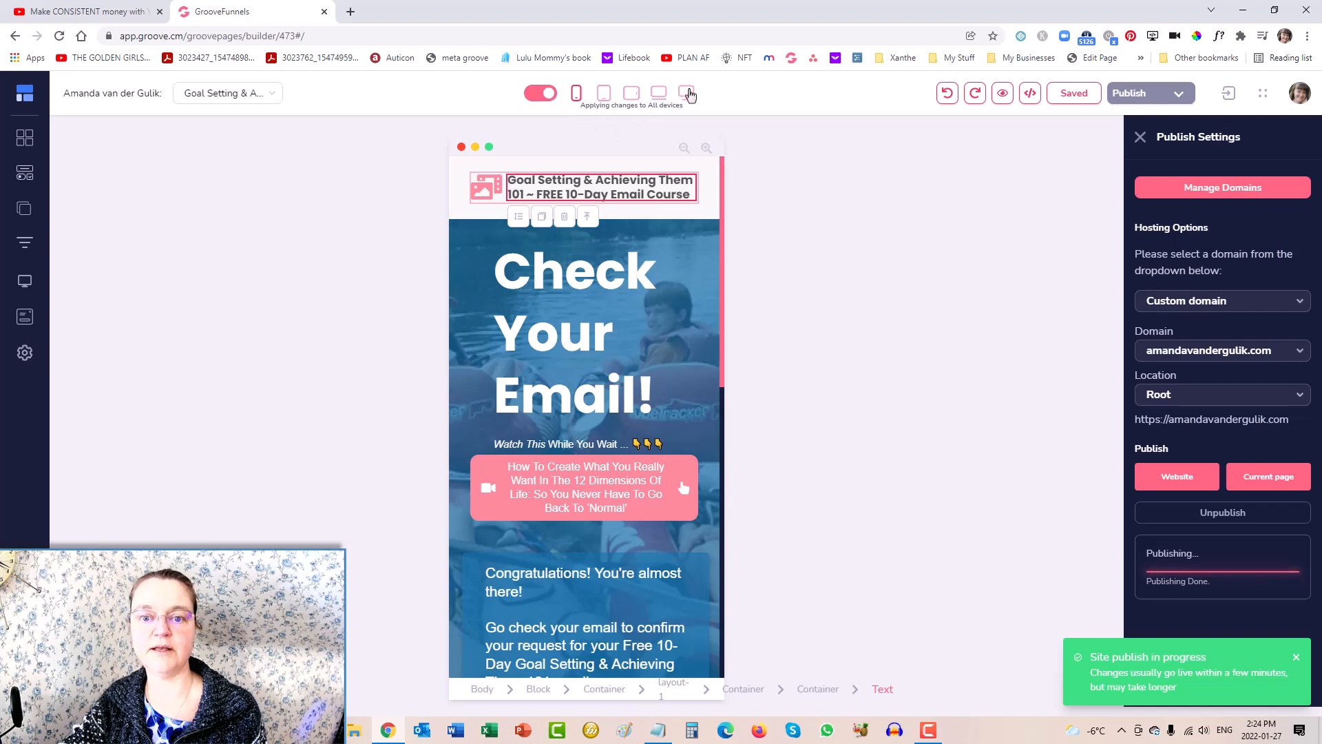
click(687, 93)
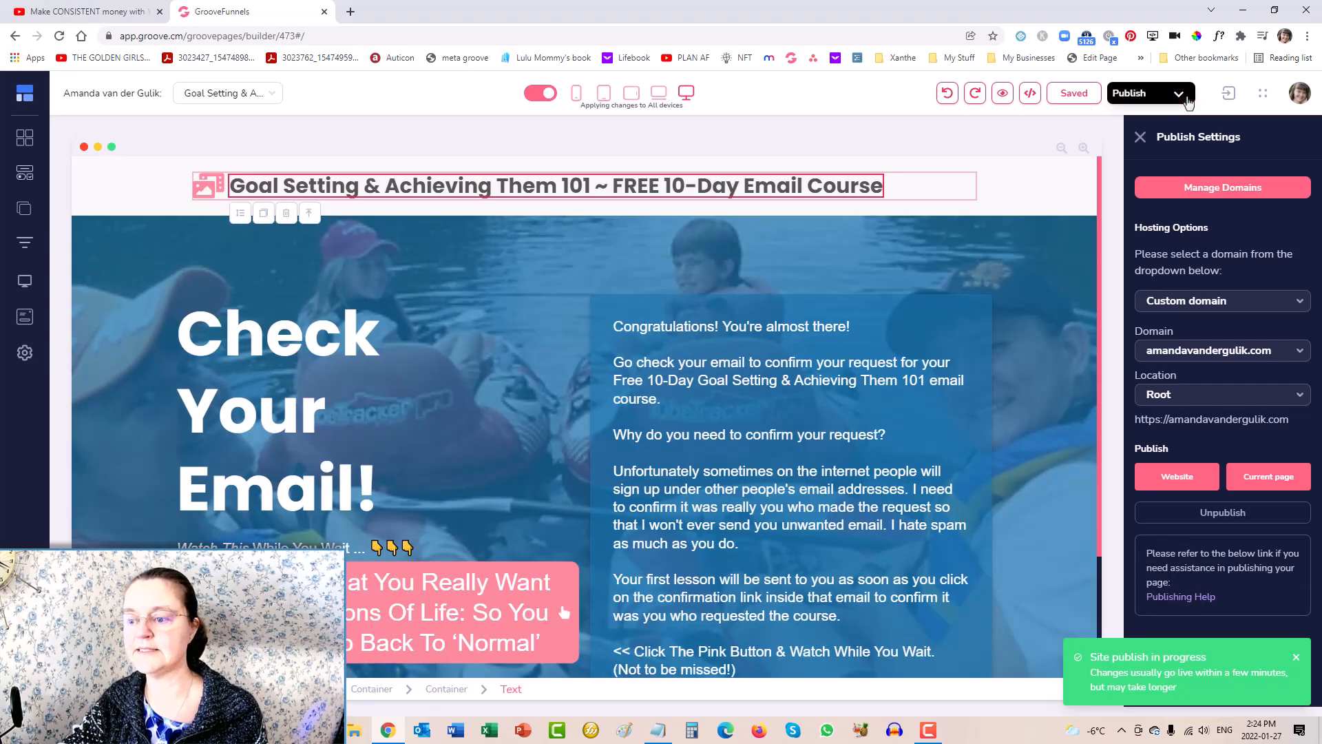
click(1243, 482)
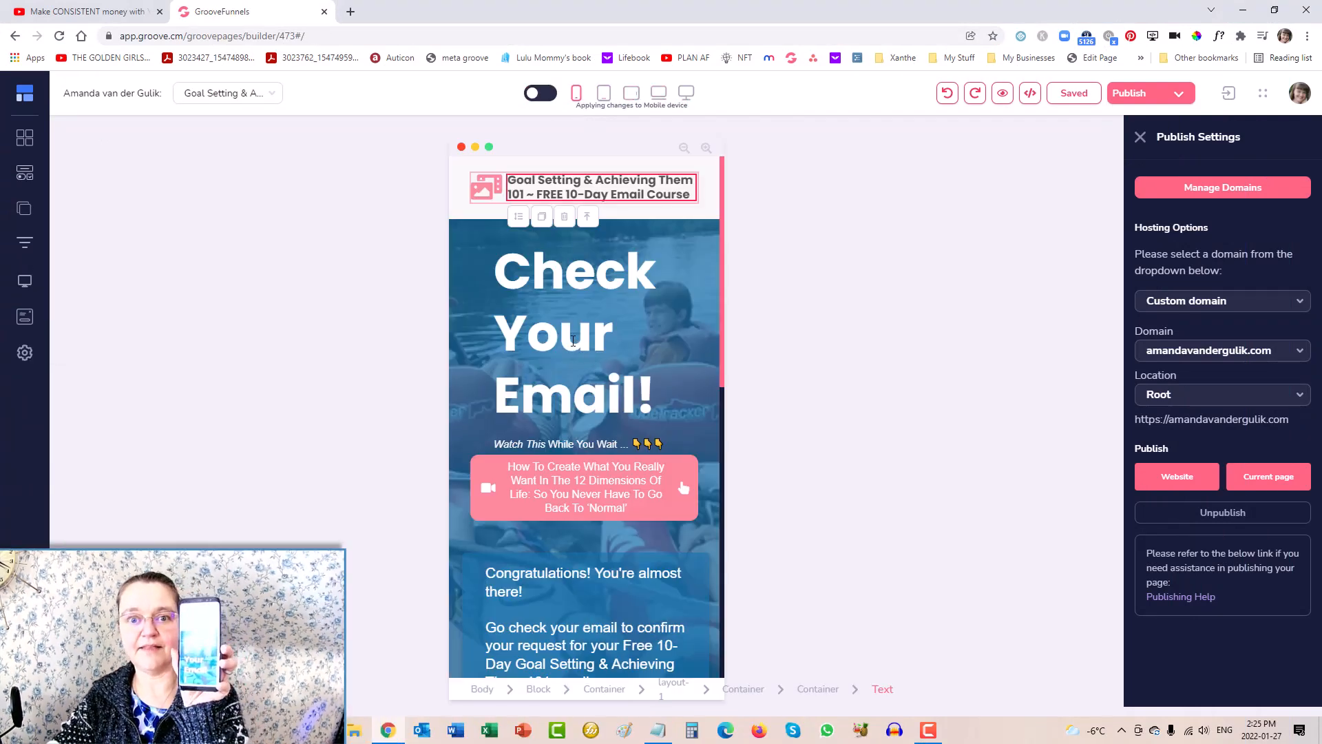
Set the text size of the "Check Your Email!" heading to 59 for mobile
click(570, 335)
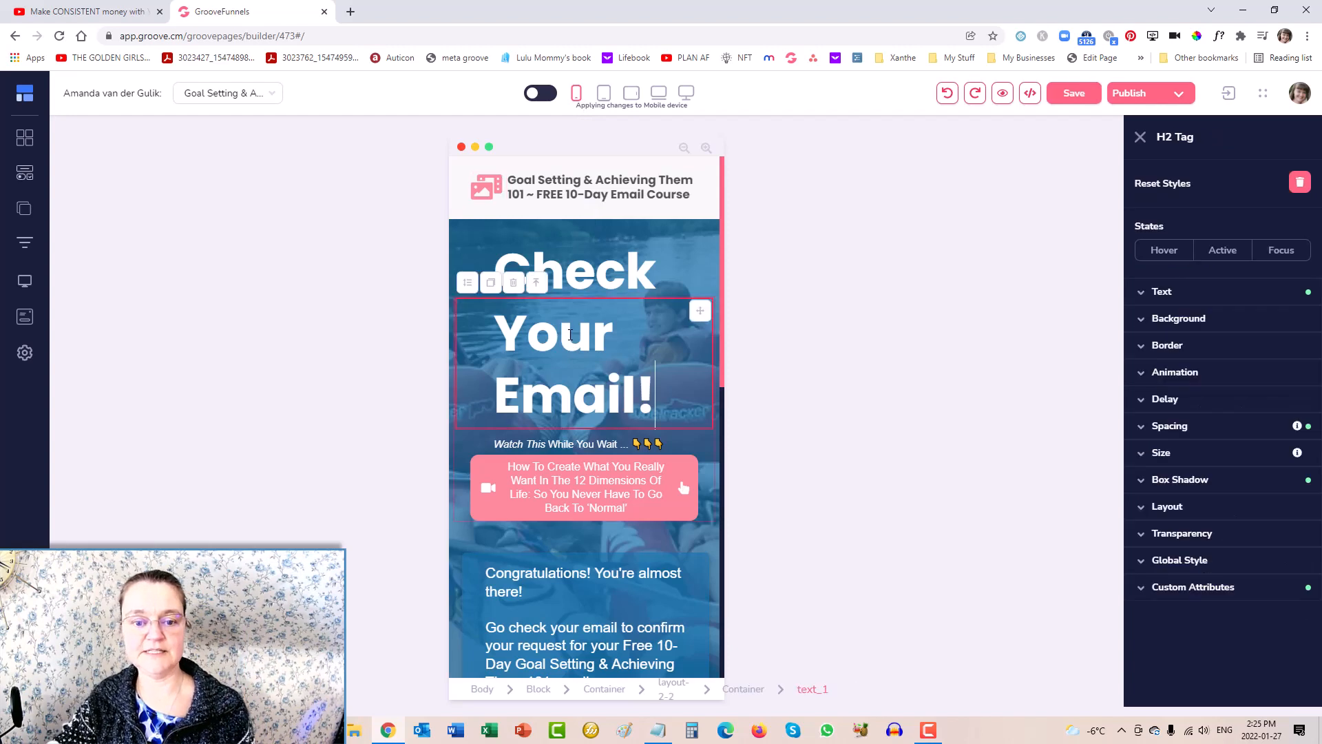
click(575, 274)
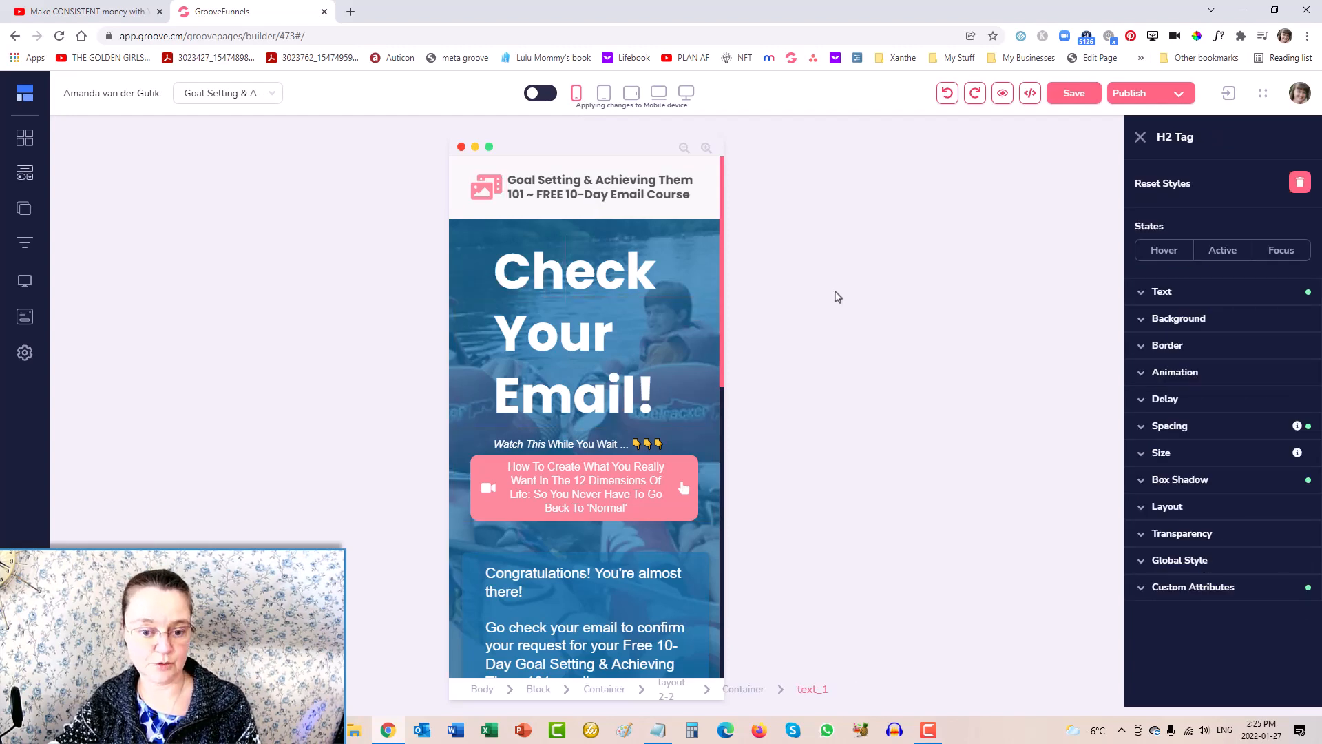
click(587, 296)
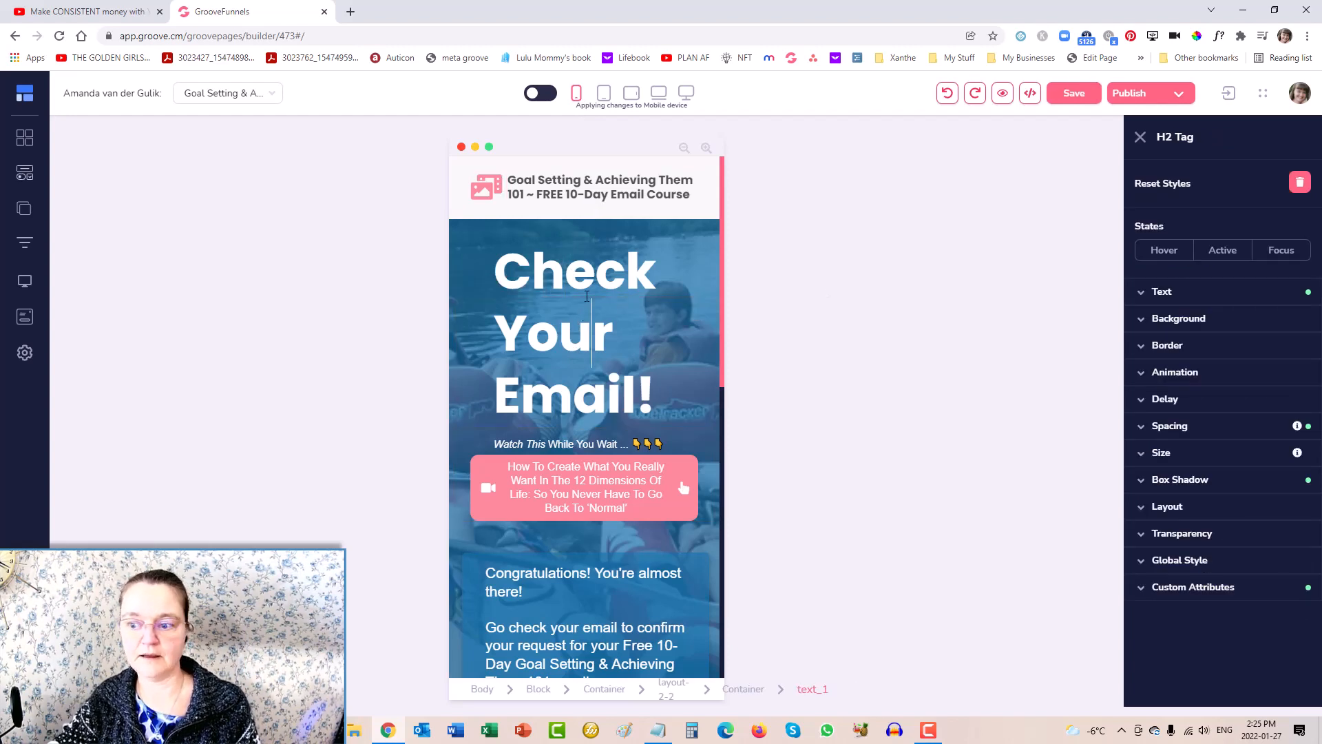
triple_click(591, 280)
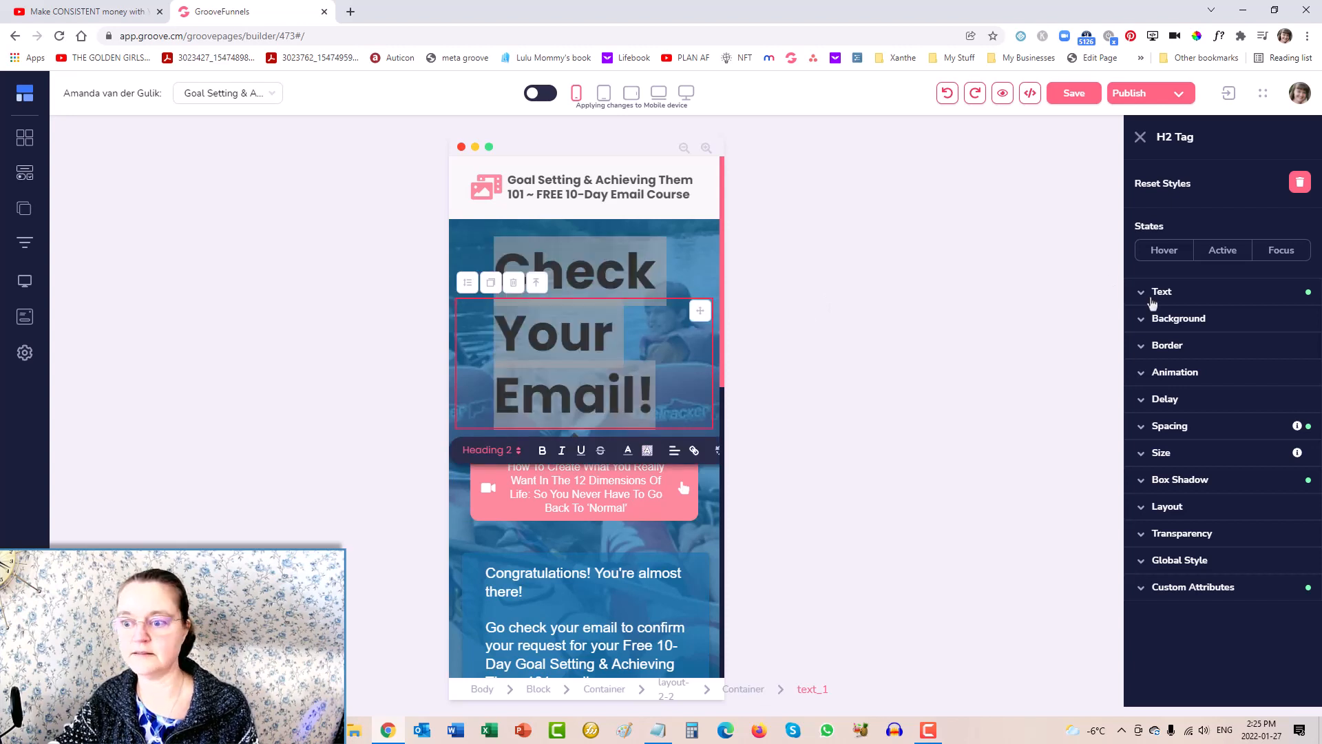
click(1147, 293)
drag(1228, 453, 1212, 455)
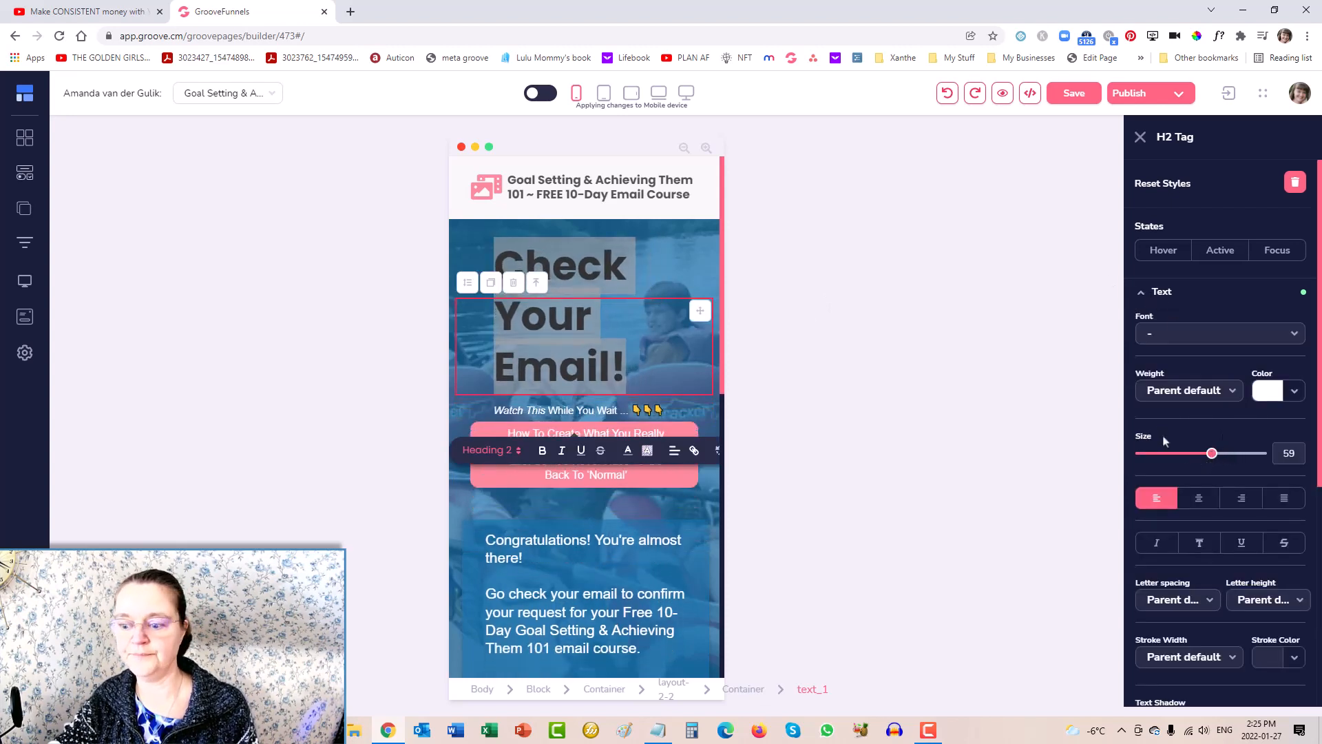
click(1141, 292)
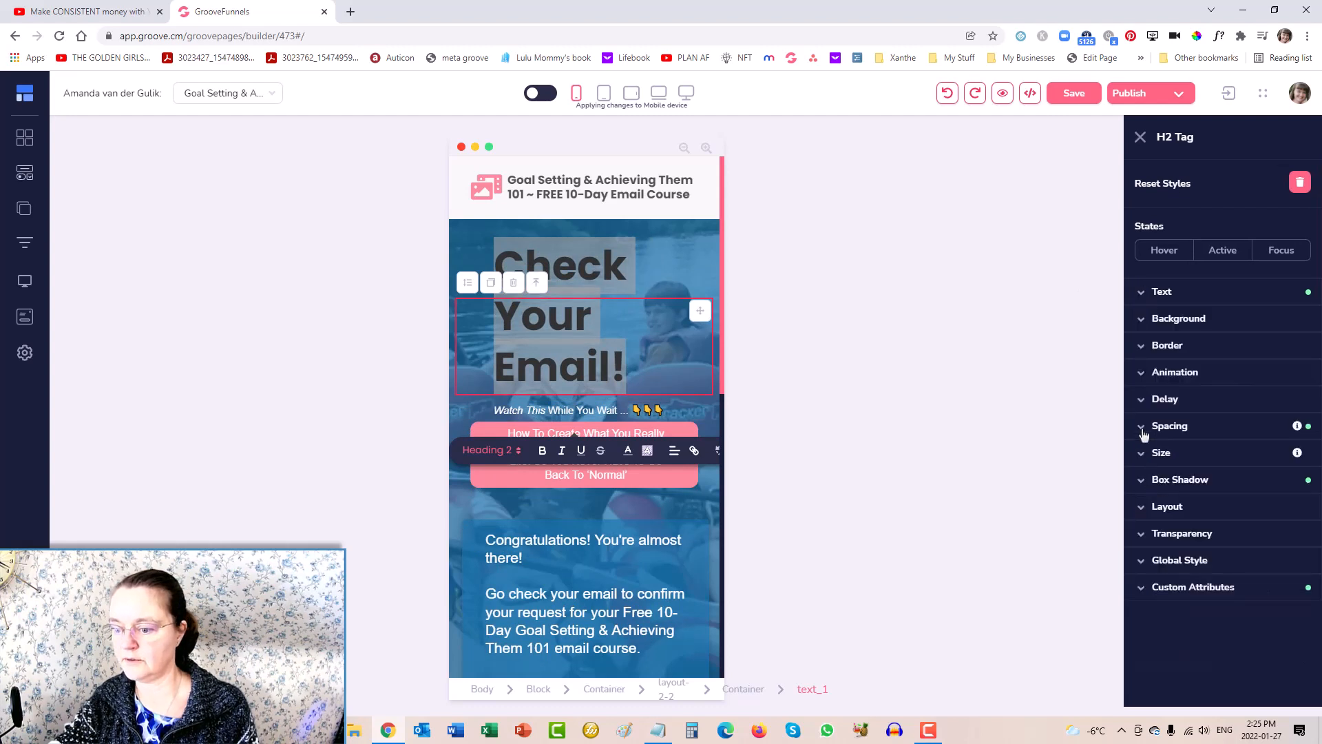
Set the left margin of the "Check Your Email!" heading to 86 for mobile
click(1143, 430)
click(1147, 510)
drag(1147, 599, 1154, 599)
click(1152, 646)
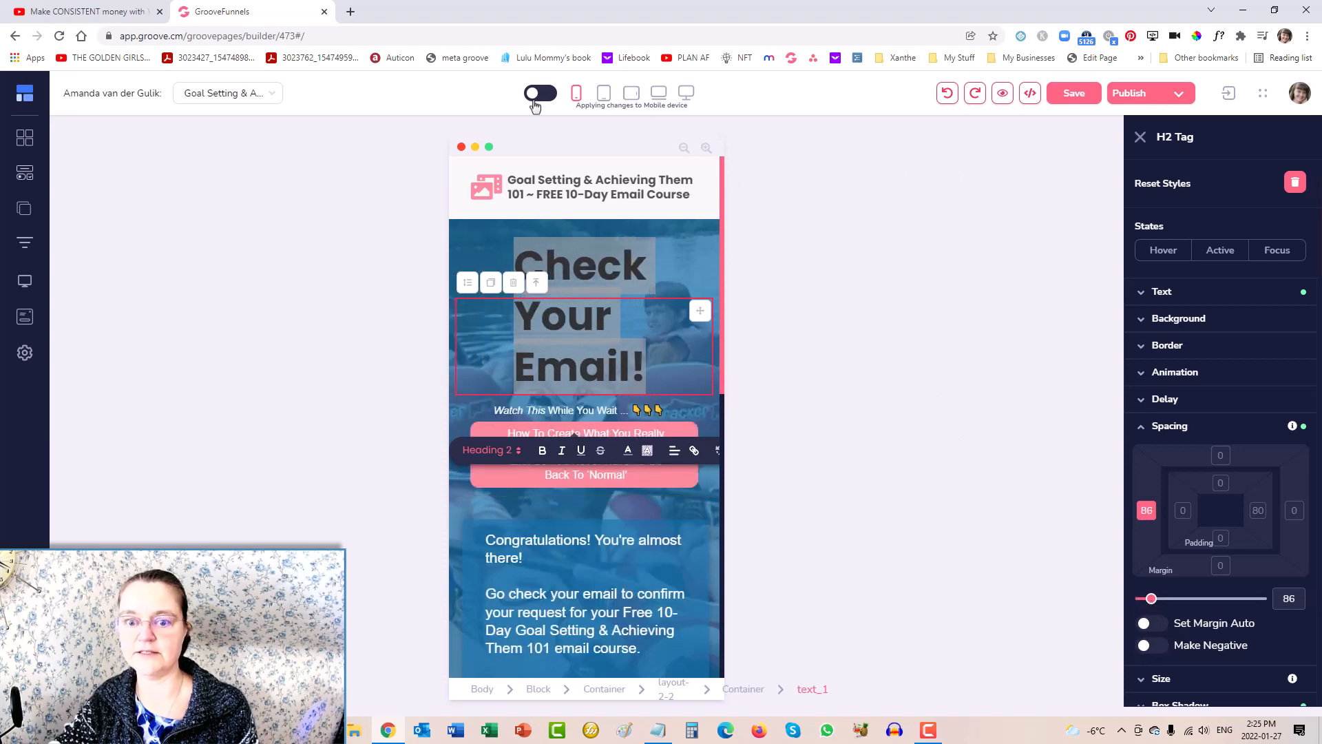
Return to the desktop layout with changes applied to all devices, and publish the current page with the adjusted mobile heading
click(541, 93)
click(686, 92)
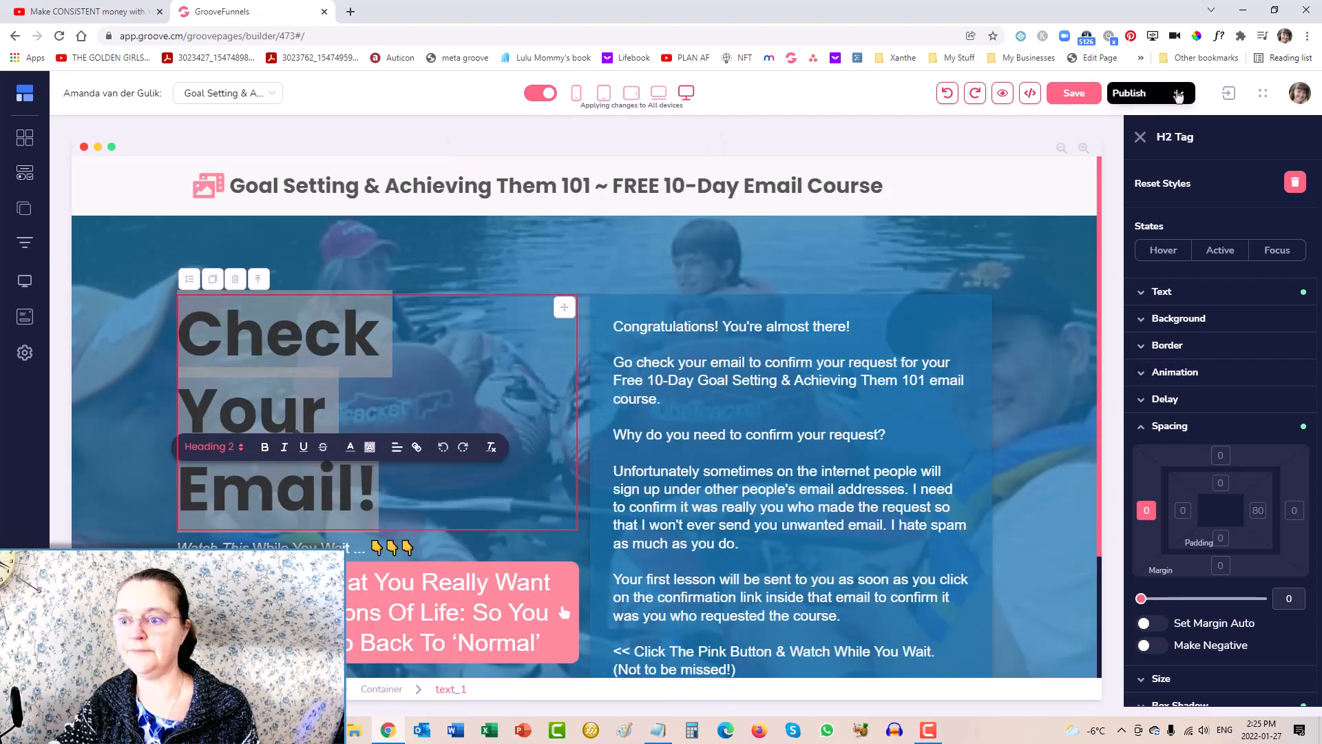
click(1176, 94)
click(1240, 476)
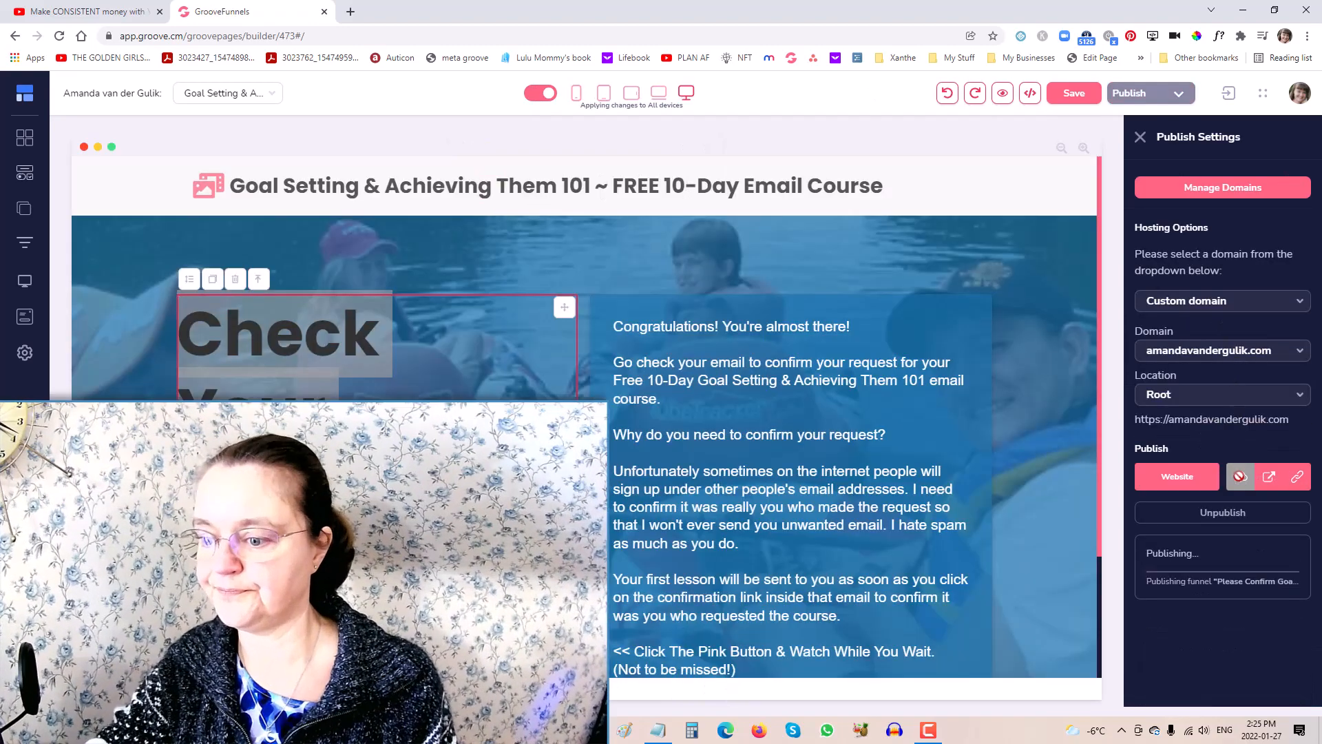